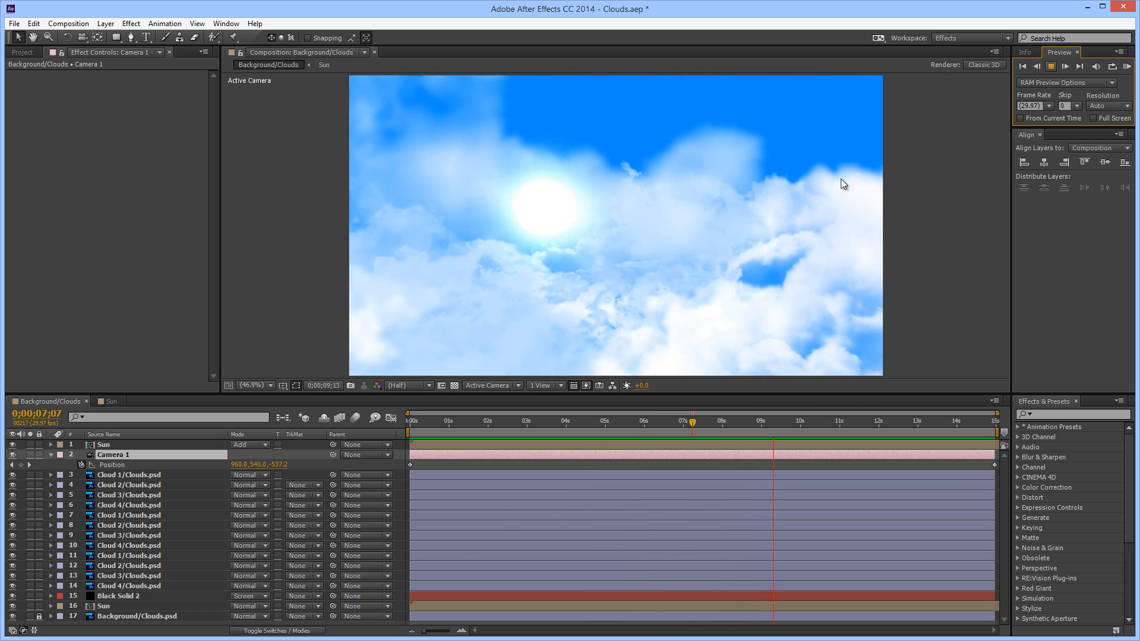
Stop the Background/Clouds composition preview and switch to the Clouds.psd document in Photoshop
click(1051, 67)
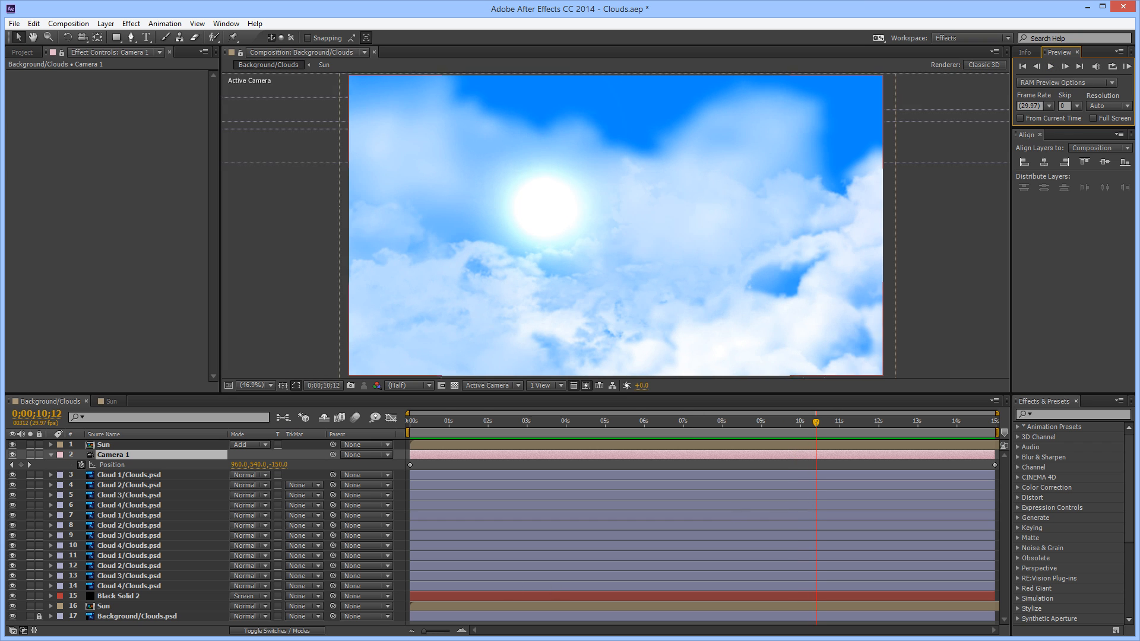
click(311, 639)
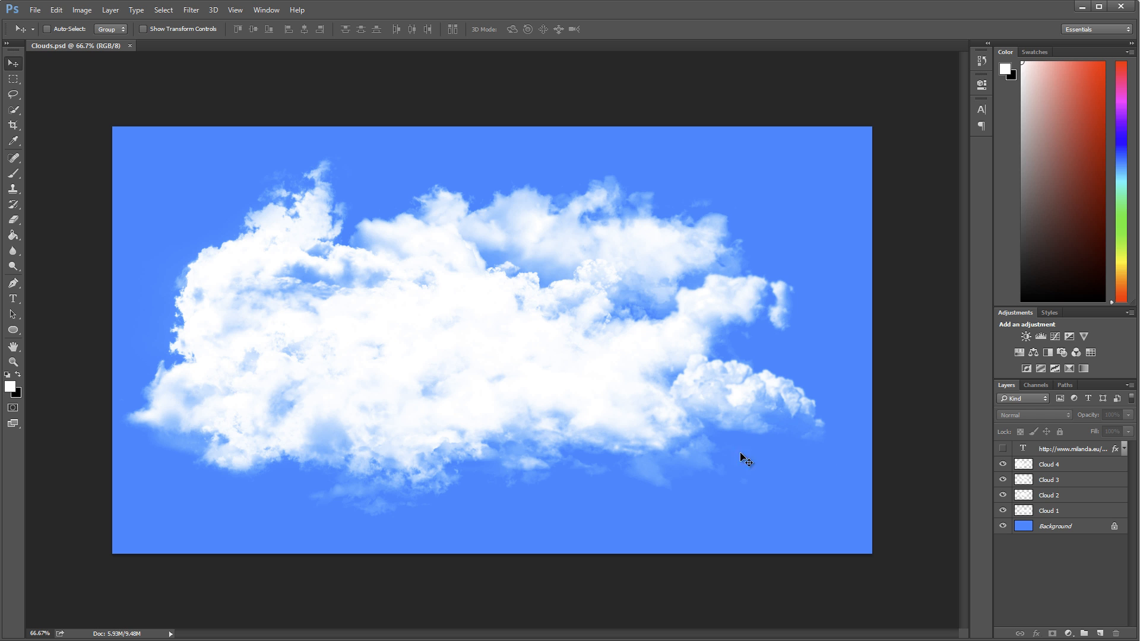
Hide the Cloud 1, Cloud 2, Cloud 3 and Cloud 4 layers so only the blue background is displayed
click(1003, 511)
click(1002, 495)
drag(1007, 479, 1006, 471)
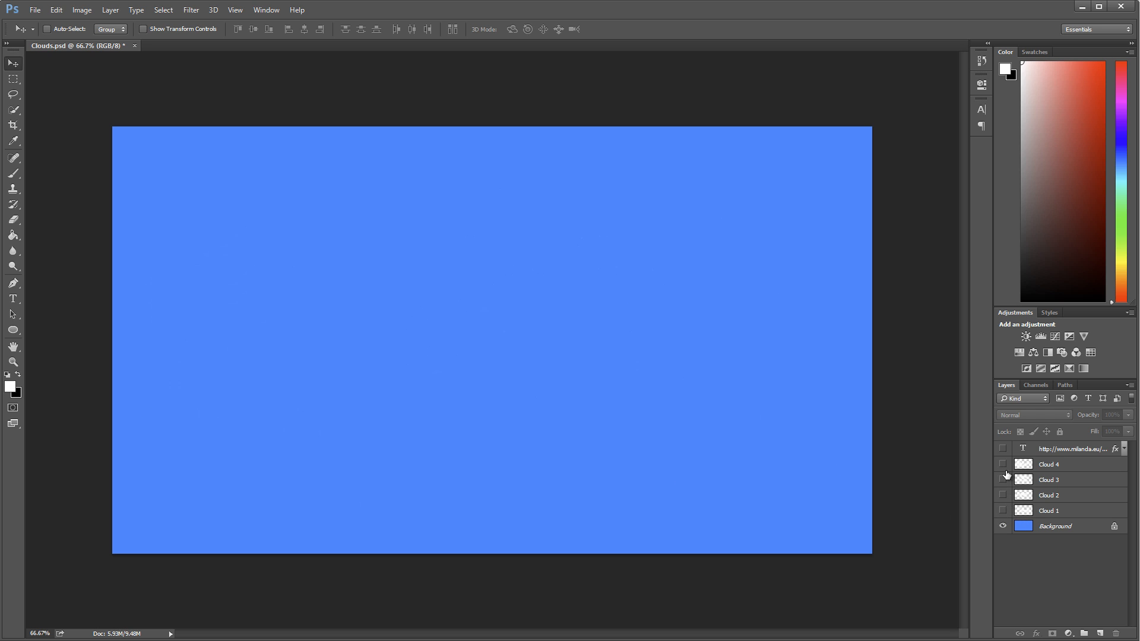
View each cloud layer on its own in turn, from Cloud 1 to Cloud 4, hiding each one again
click(1004, 512)
click(1003, 495)
click(1004, 498)
click(1003, 480)
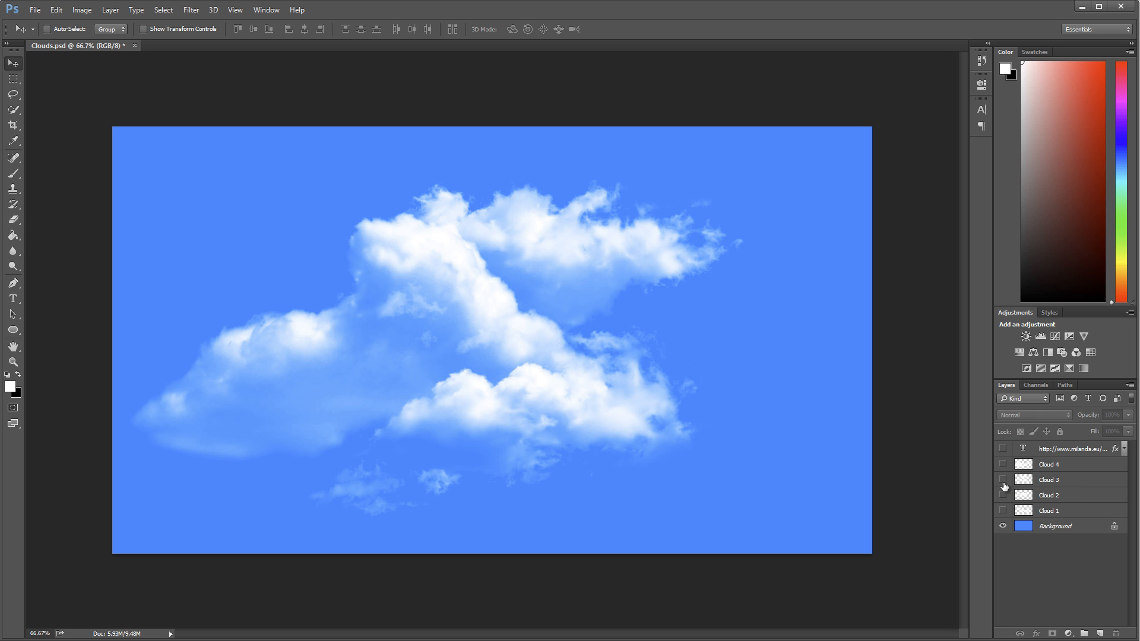
click(1004, 465)
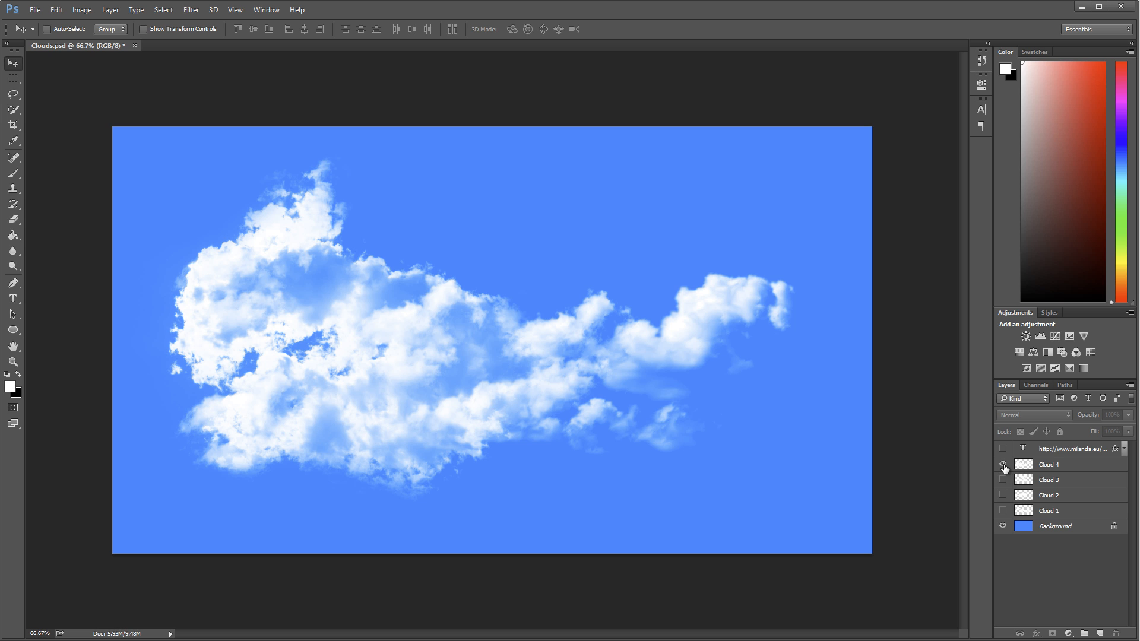
click(1004, 465)
Make the web-address text layer and the Cloud 4 layer visible
click(1002, 450)
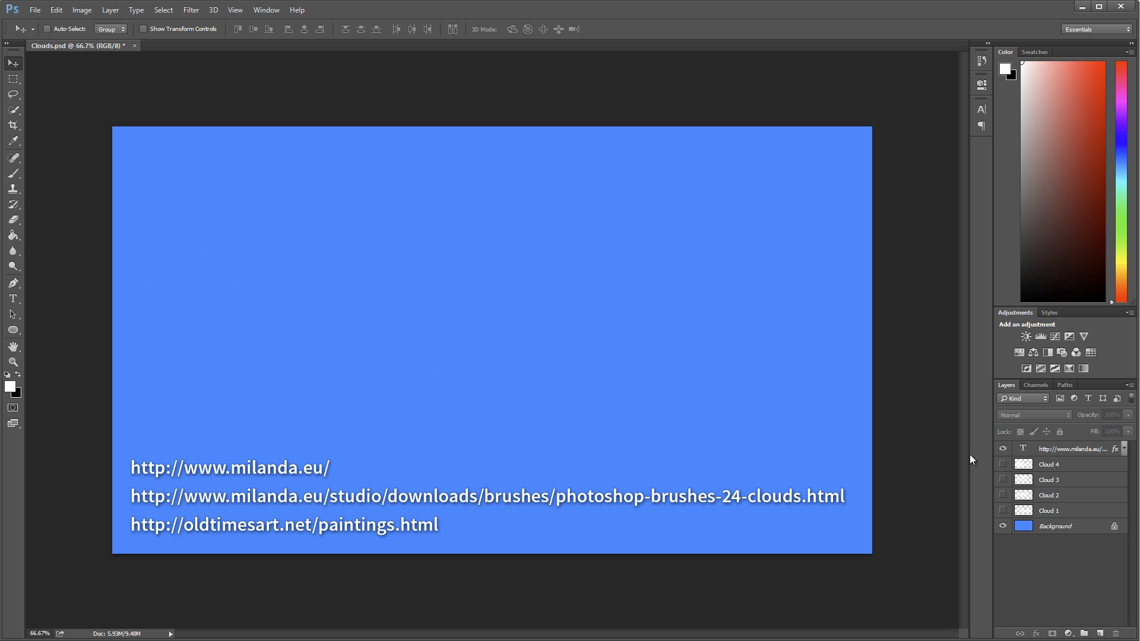
click(1003, 465)
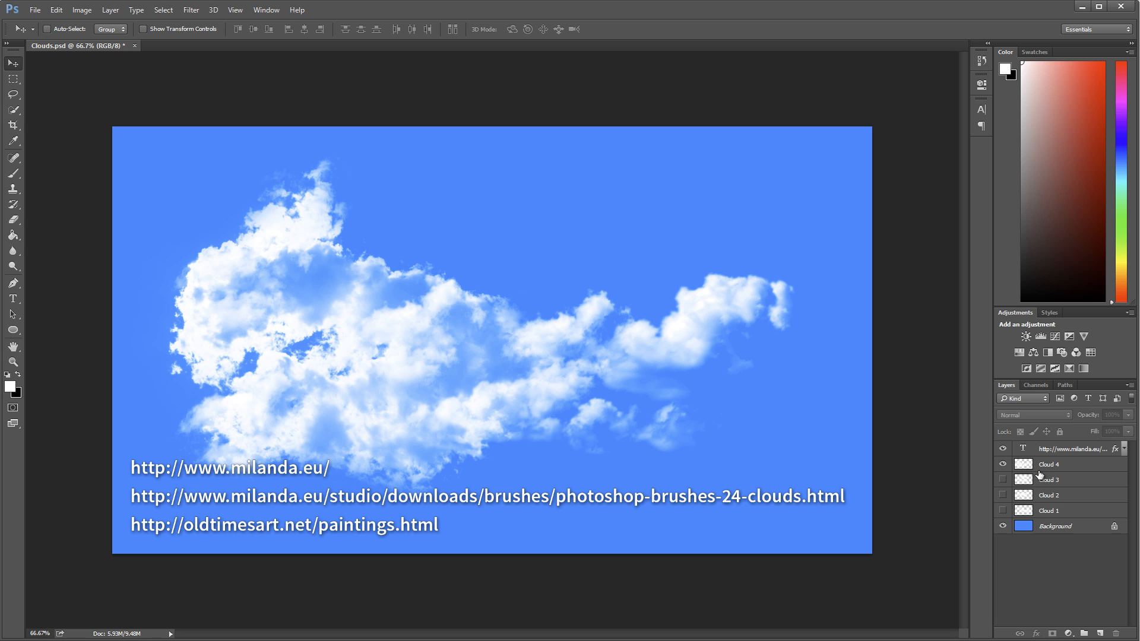
Erase everything on the Cloud 4 layer, clear the selection and activate the Brush tool
click(1060, 466)
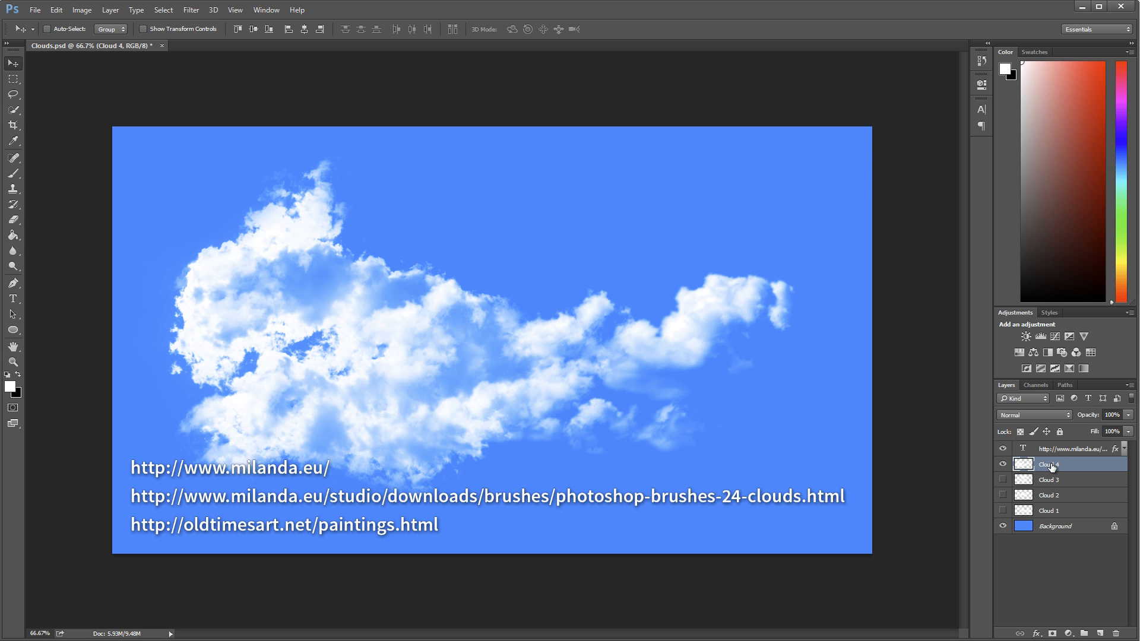
key(ctrl+a)
key(Delete)
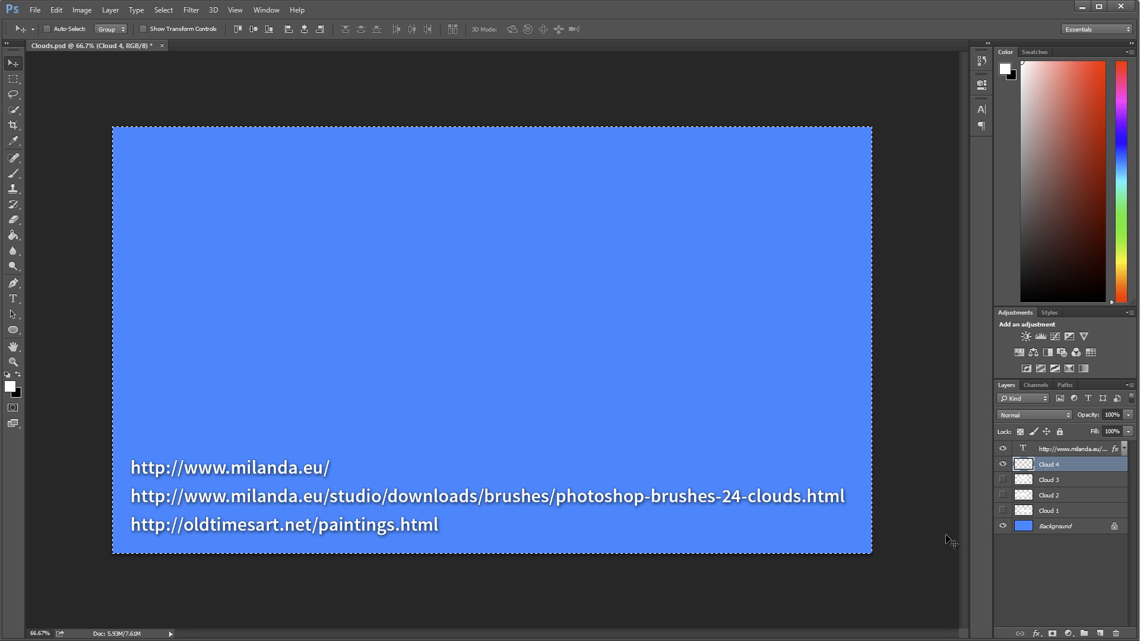
key(ctrl+d)
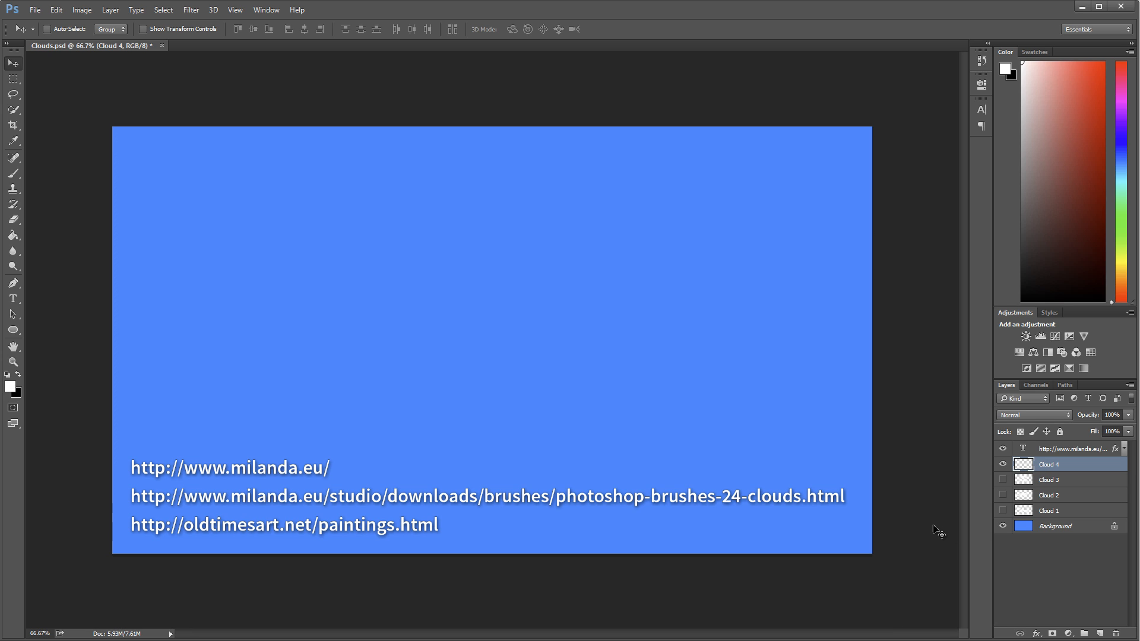
click(17, 176)
Try stamping the 200 px Milanda Design logo brush on the Cloud 4 layer
click(62, 30)
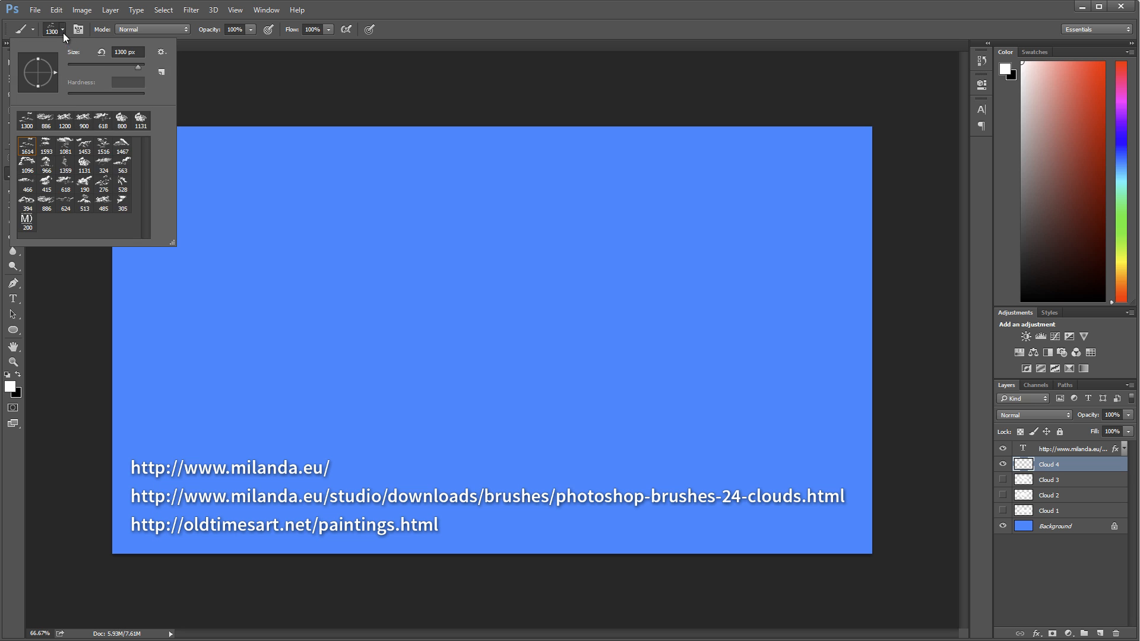
click(28, 229)
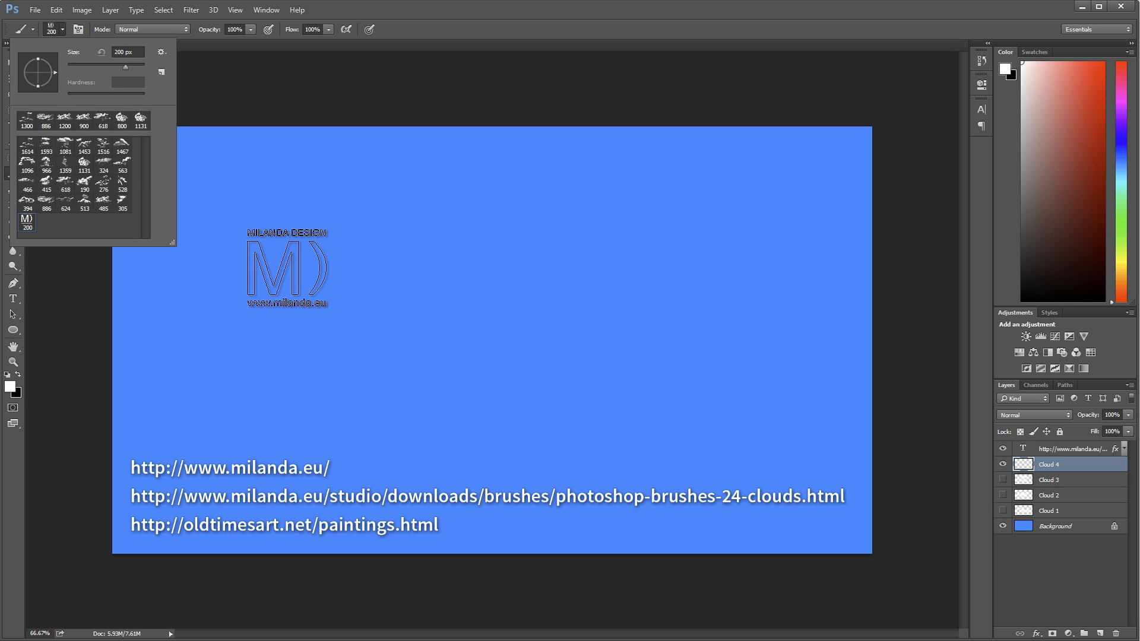
click(286, 267)
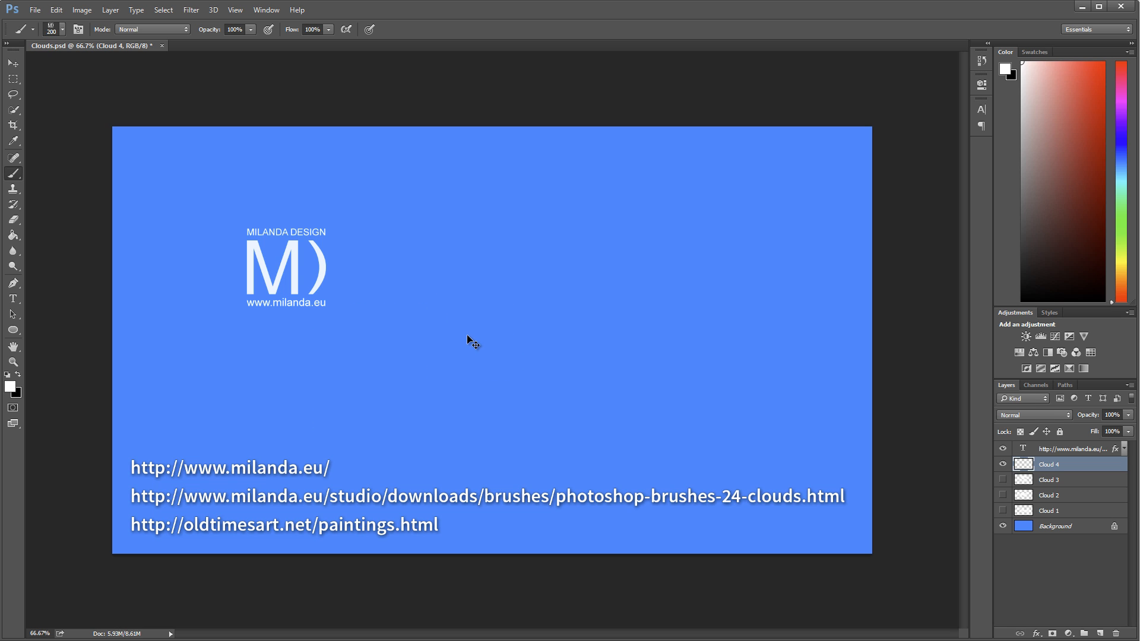
key(ctrl+z)
Stamp the 1081 px cloud brush right of the canvas centre on Cloud 4, undoing a second stamp beside it
click(62, 29)
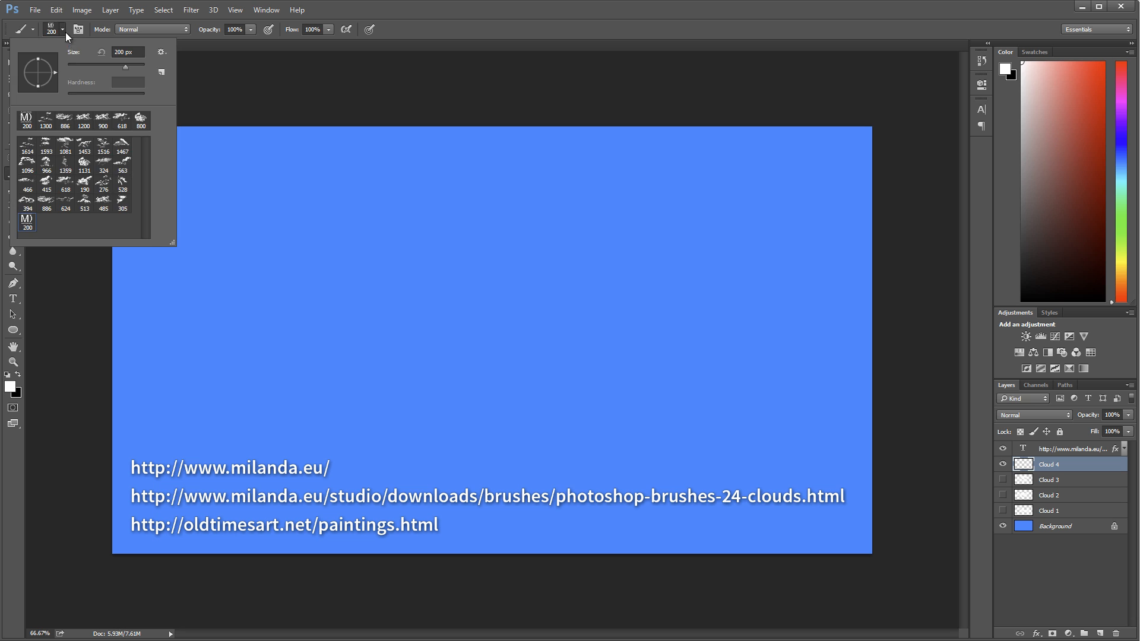
double_click(67, 146)
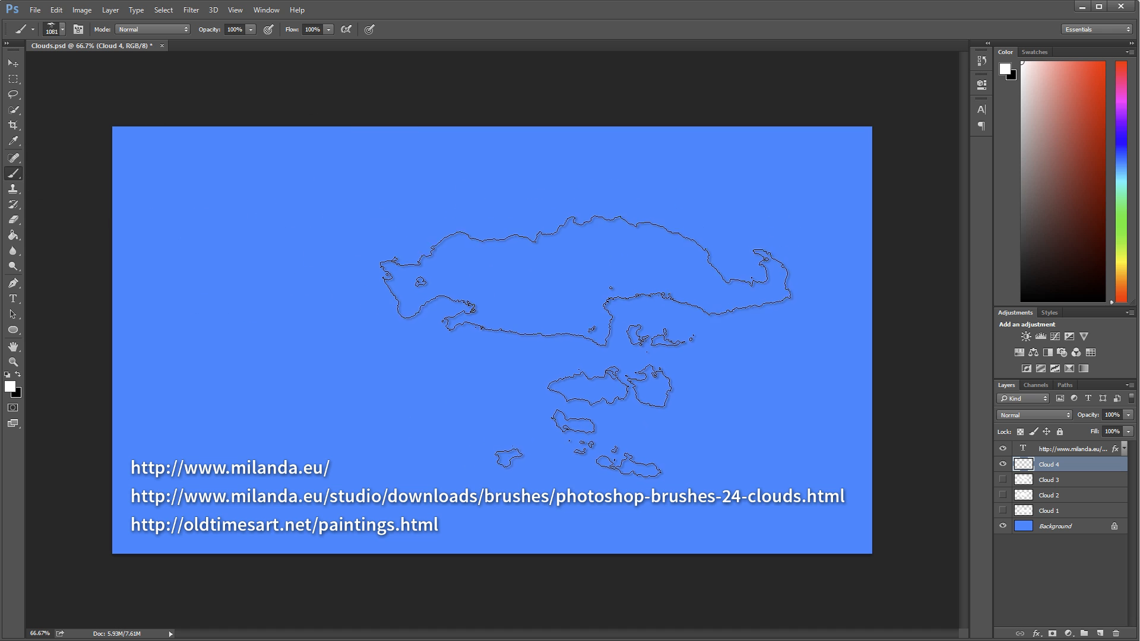
click(566, 343)
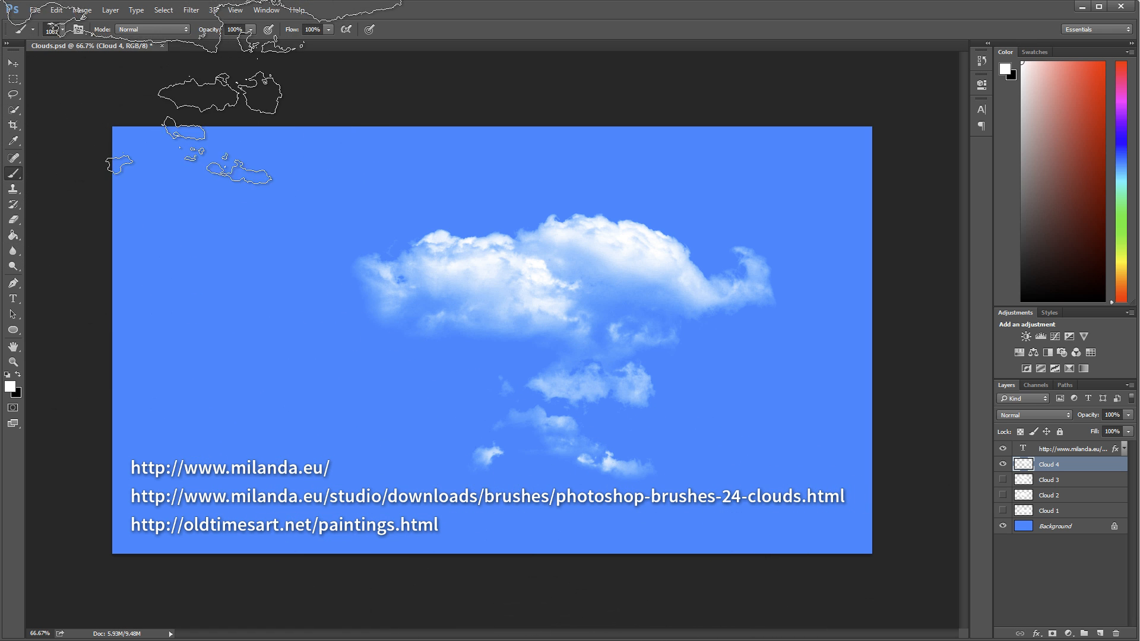
click(390, 356)
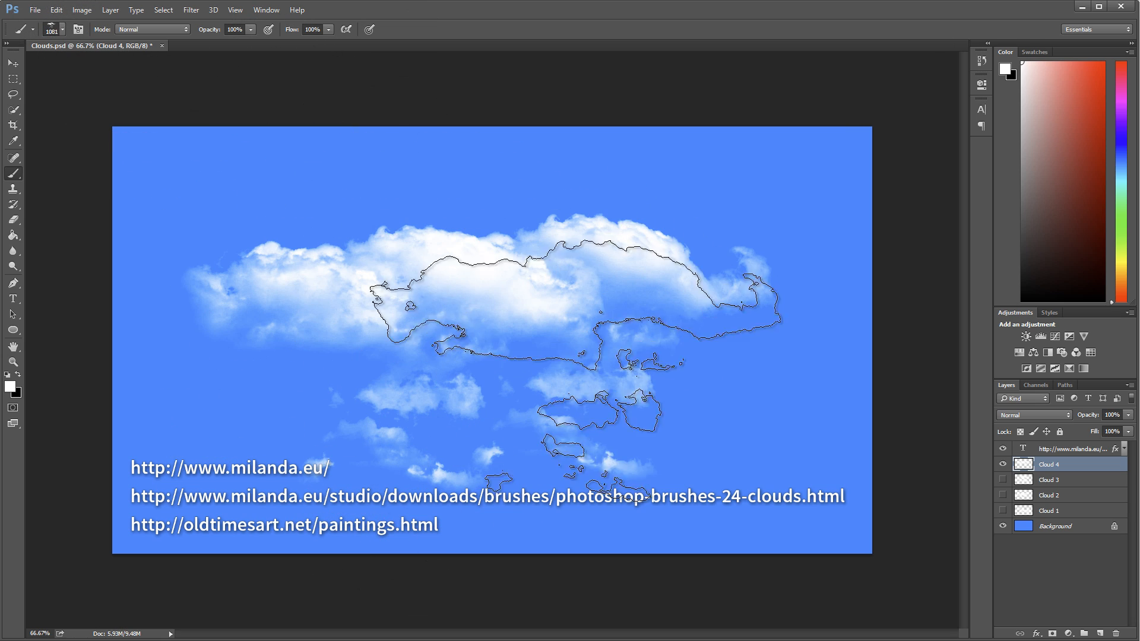
key(ctrl+z)
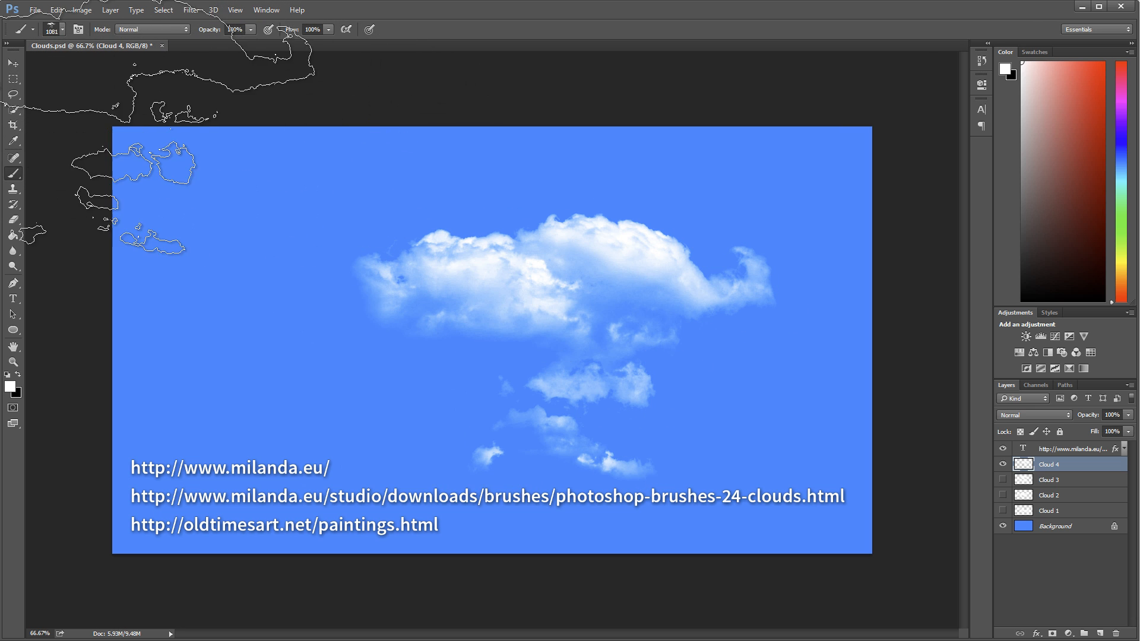
Stamp the 324 px cloud brush, enlarged to 600 px, below and left of the first cloud
click(62, 30)
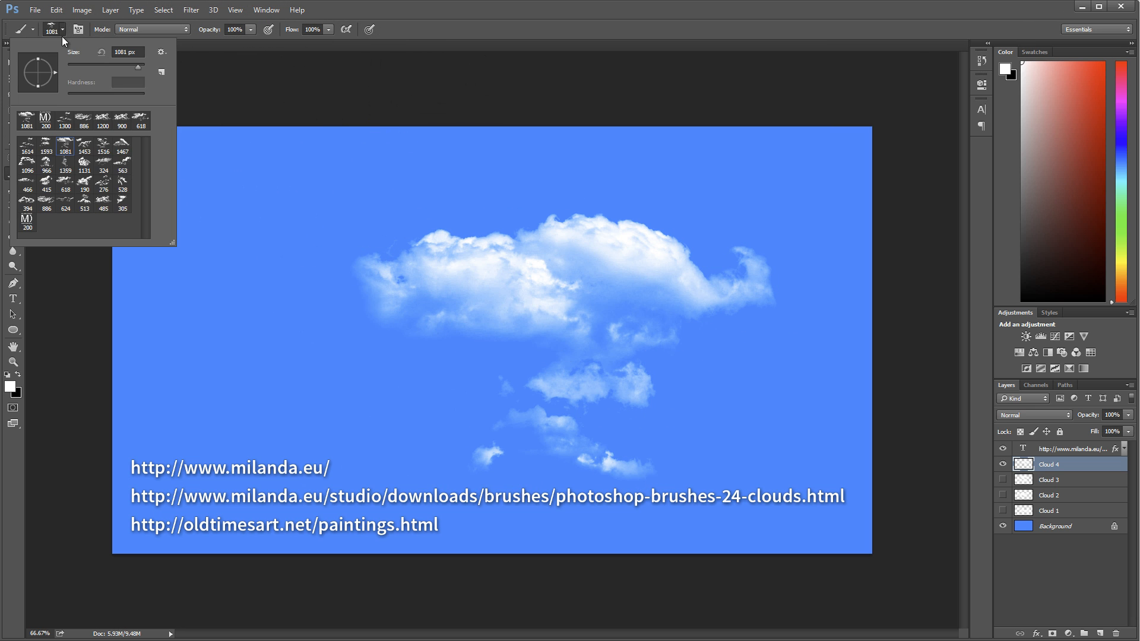
double_click(102, 178)
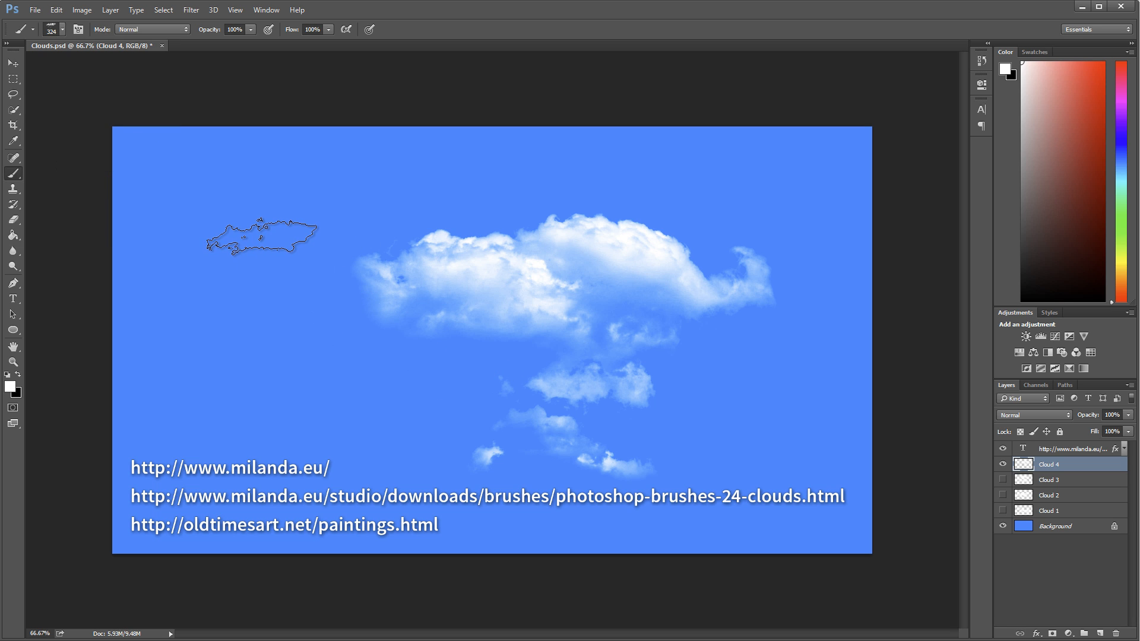
key(bracketright)
key(bracketright)
key(bracketright)
click(348, 358)
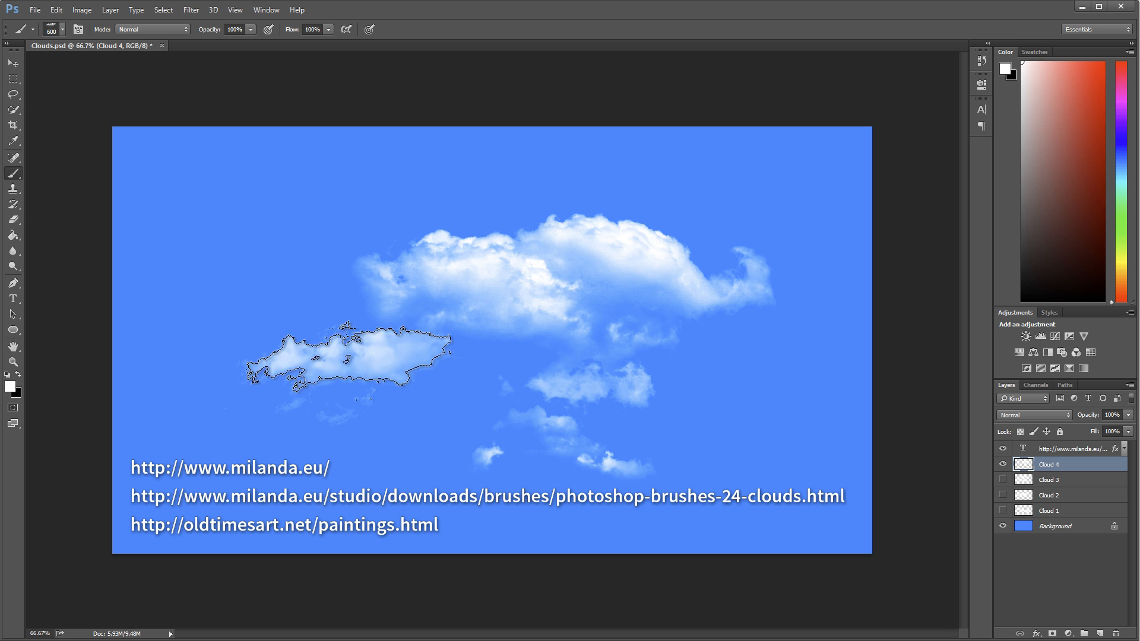
Stamp the 485 px cloud brush at 1200 px over the left half of the clouds, replacing a trial stamp made at 900 px
click(62, 30)
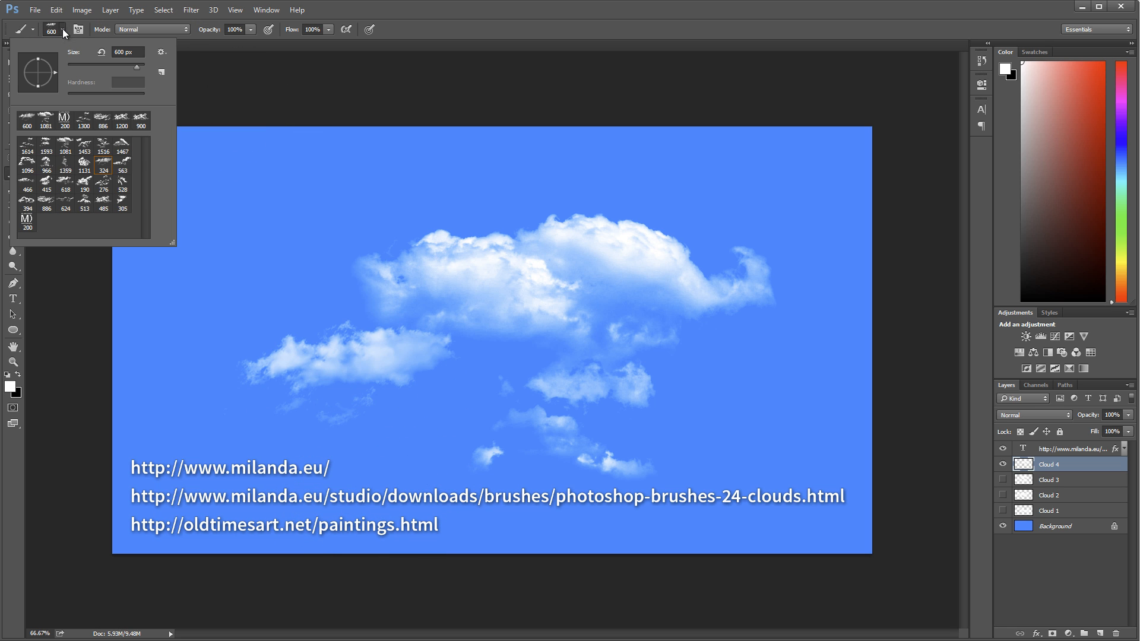
double_click(104, 206)
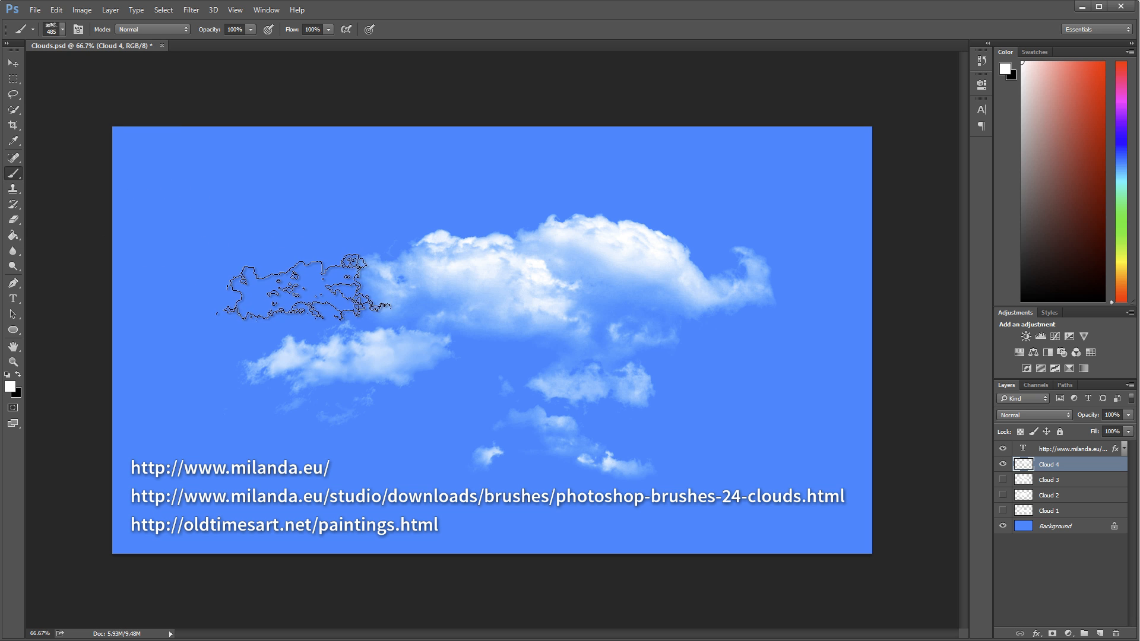
key(bracketright)
key(bracketright)
key(bracketright)
key(bracketright)
key(bracketright)
click(306, 292)
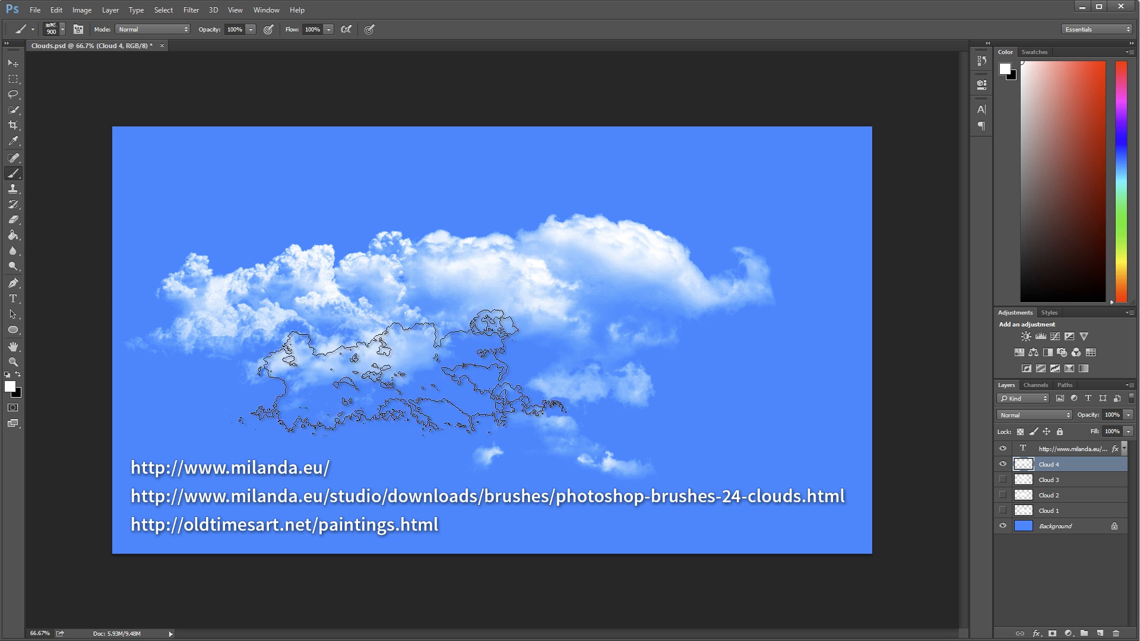
key(ctrl+z)
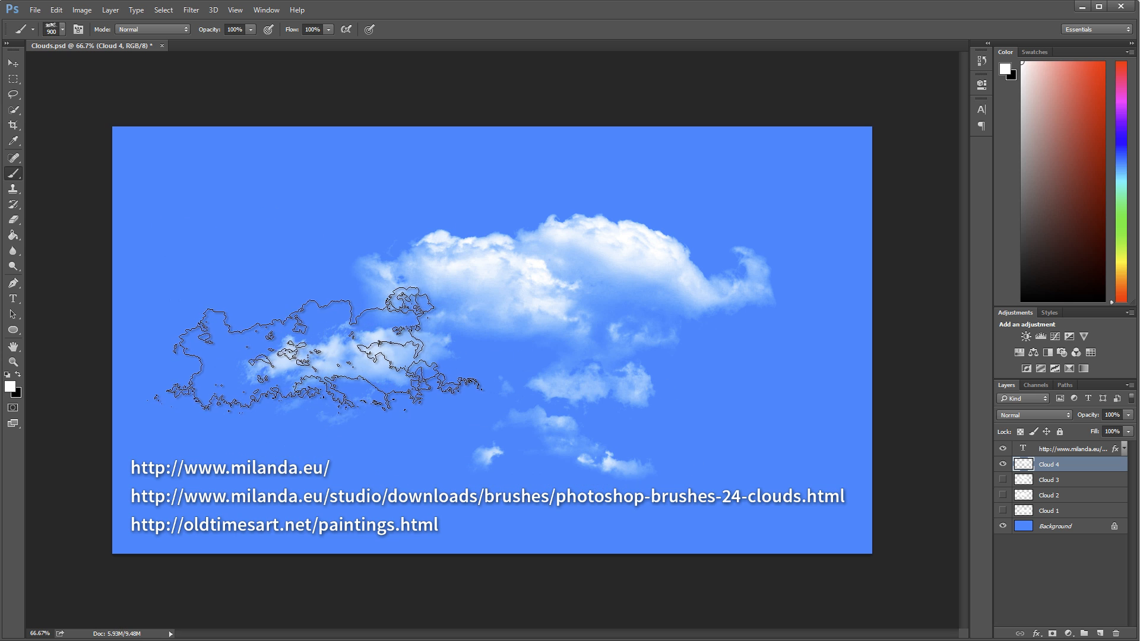
key(bracketright)
key(bracketright)
key(bracketright)
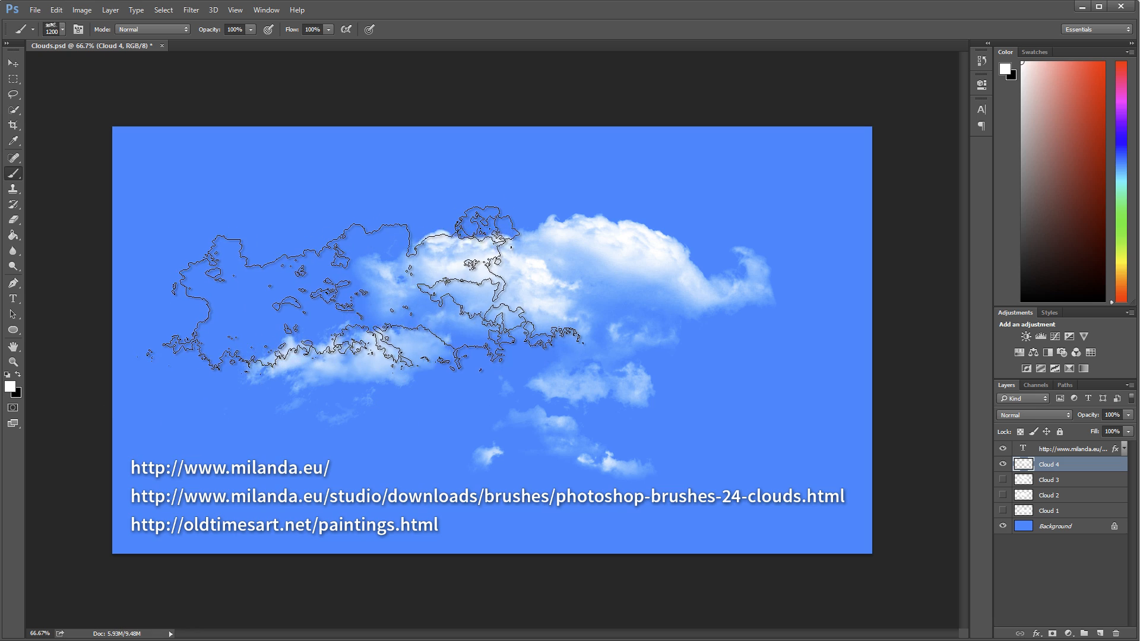
click(365, 288)
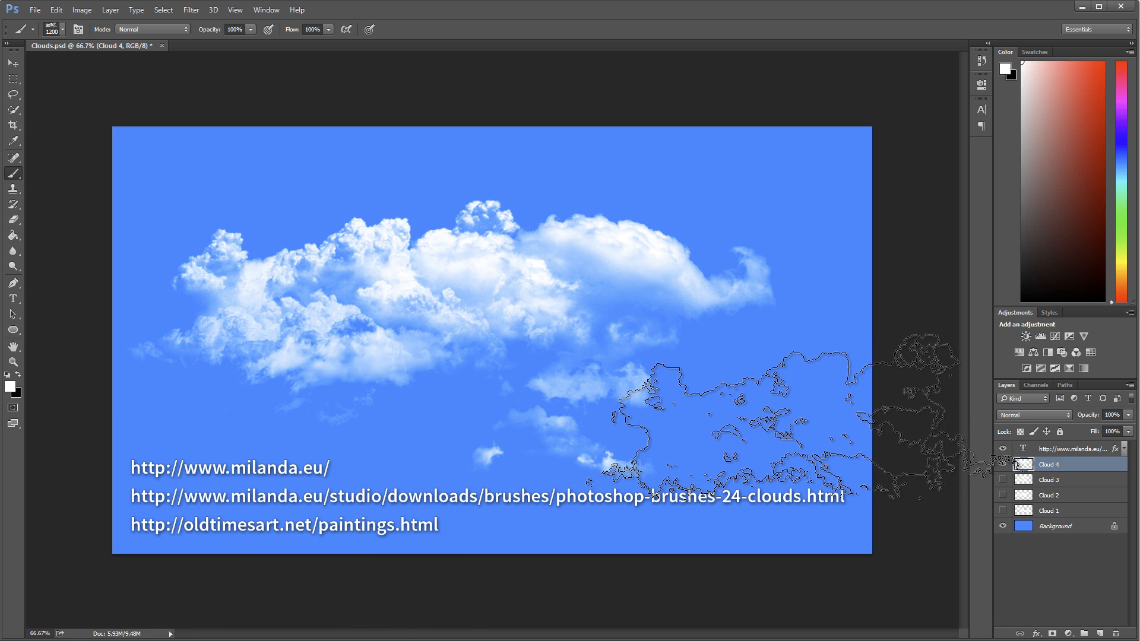
Try stamping the 886 px cloud brush across the lower middle of the cloud group
click(63, 30)
click(47, 204)
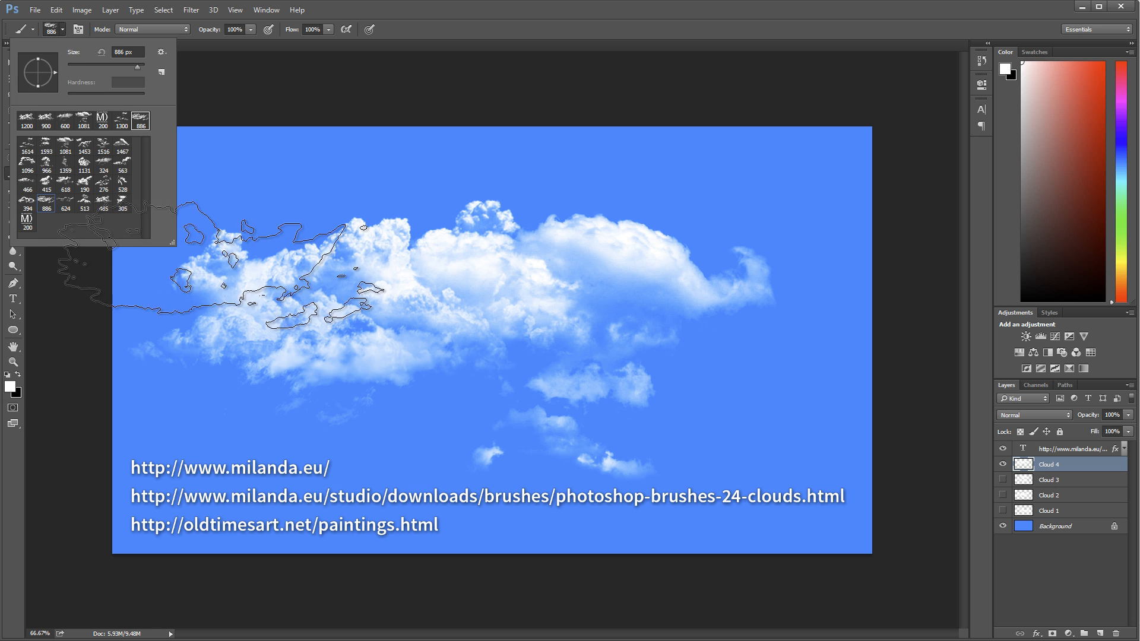
click(451, 386)
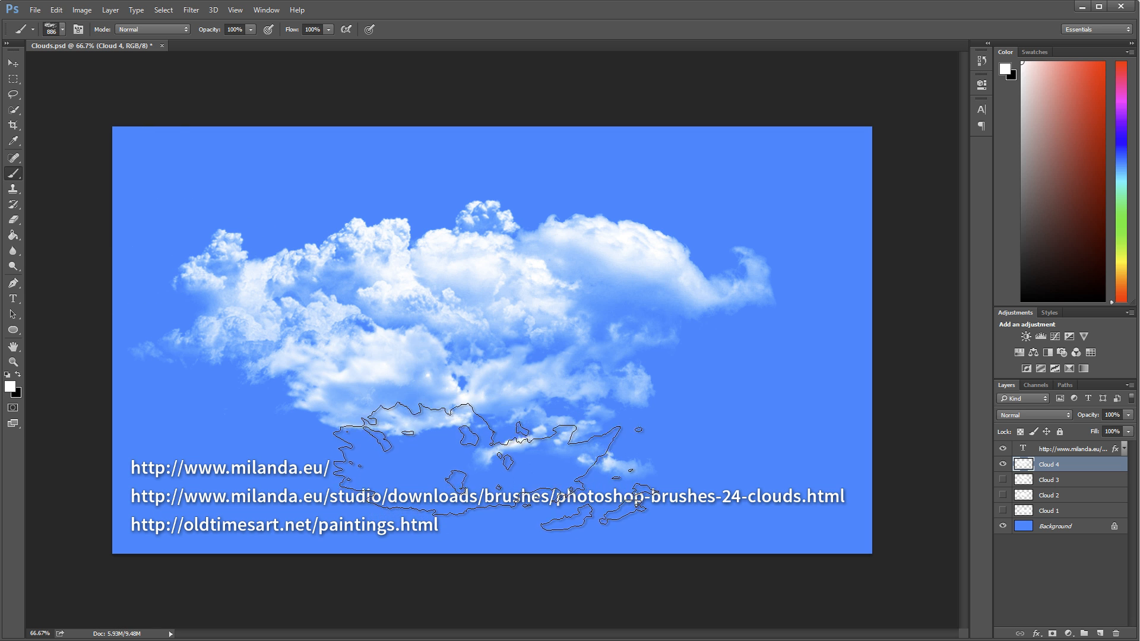
click(492, 463)
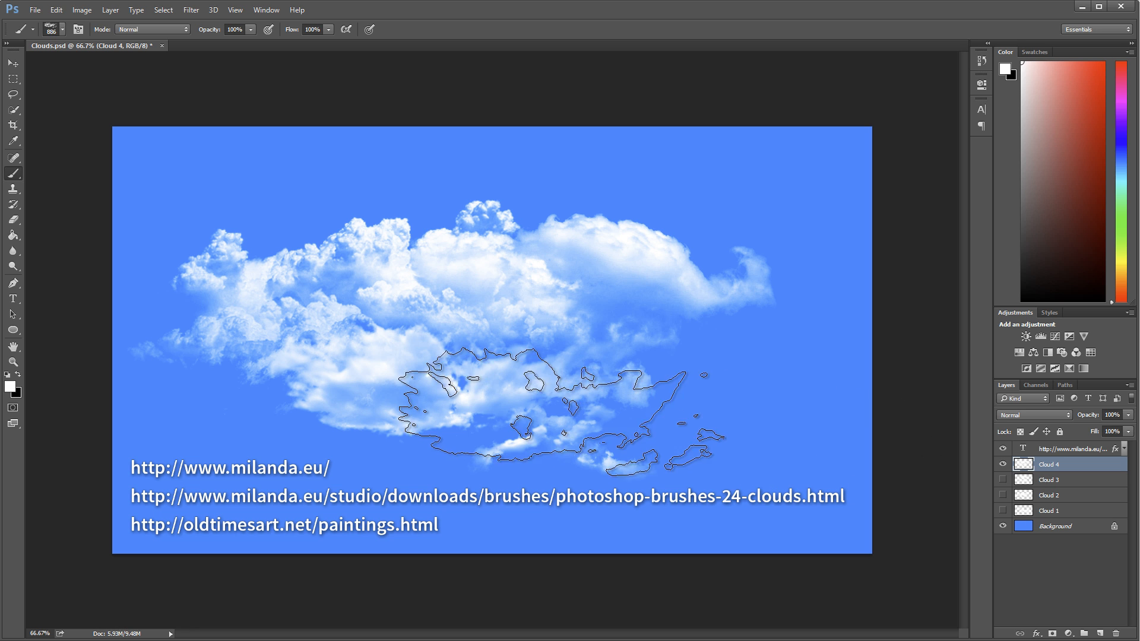
key(ctrl+alt+z)
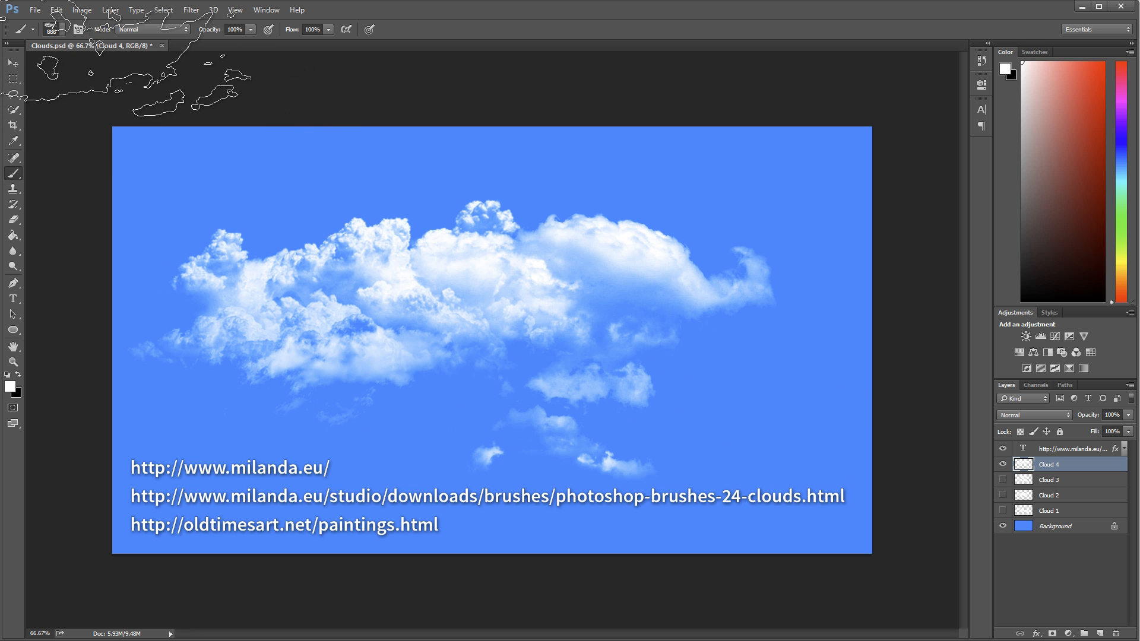
Stamp the 394 px cloud brush at 700 px over the lower middle and right end of the clouds, undoing a trial stamp at the right
click(63, 30)
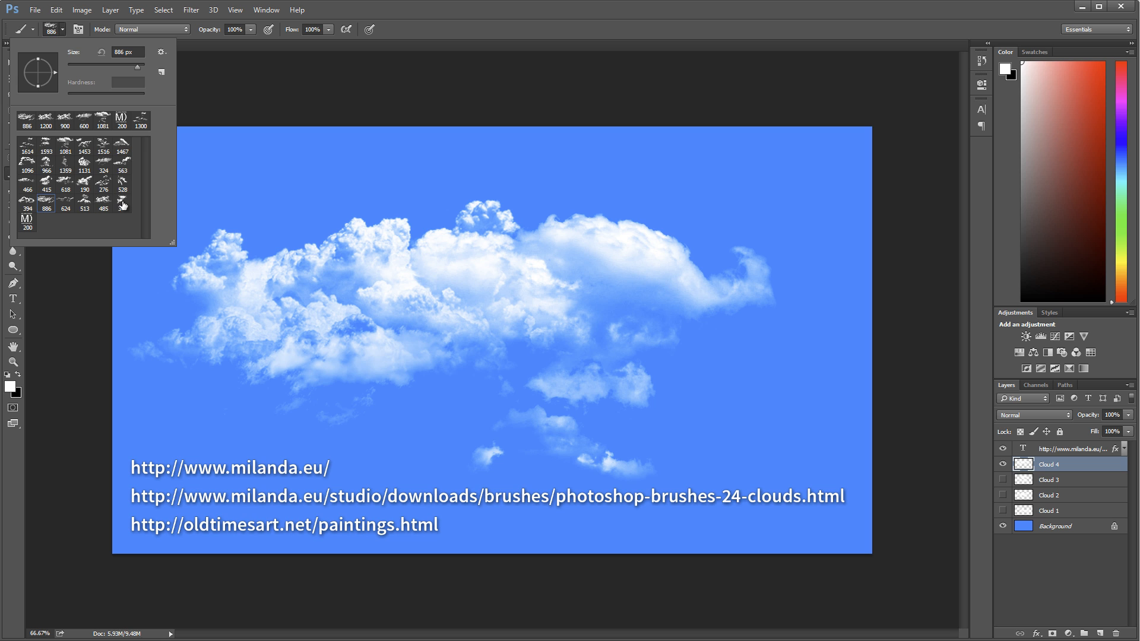
click(27, 202)
double_click(29, 209)
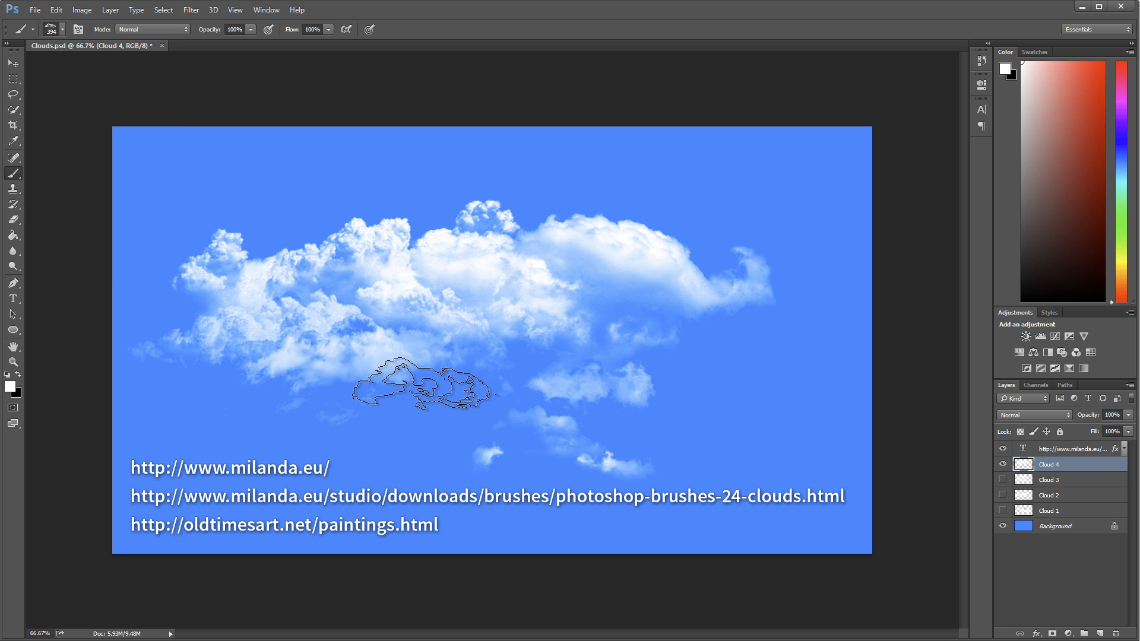
key(bracketright)
key(bracketright)
key(bracketright)
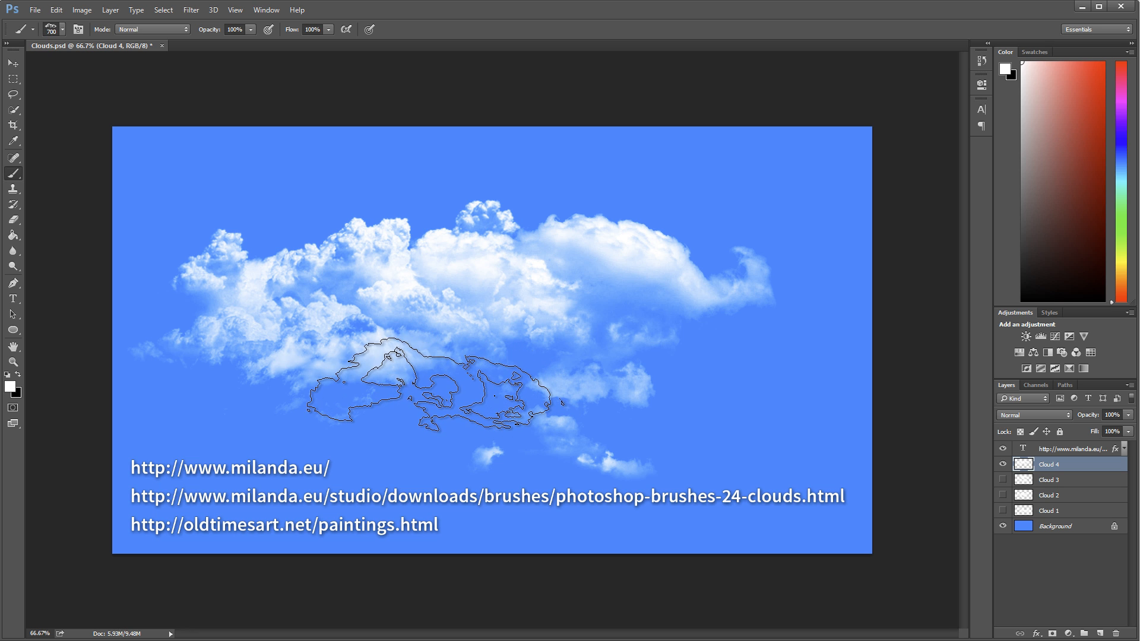
key(bracketleft)
key(bracketleft)
key(bracketleft)
key(bracketright)
key(bracketright)
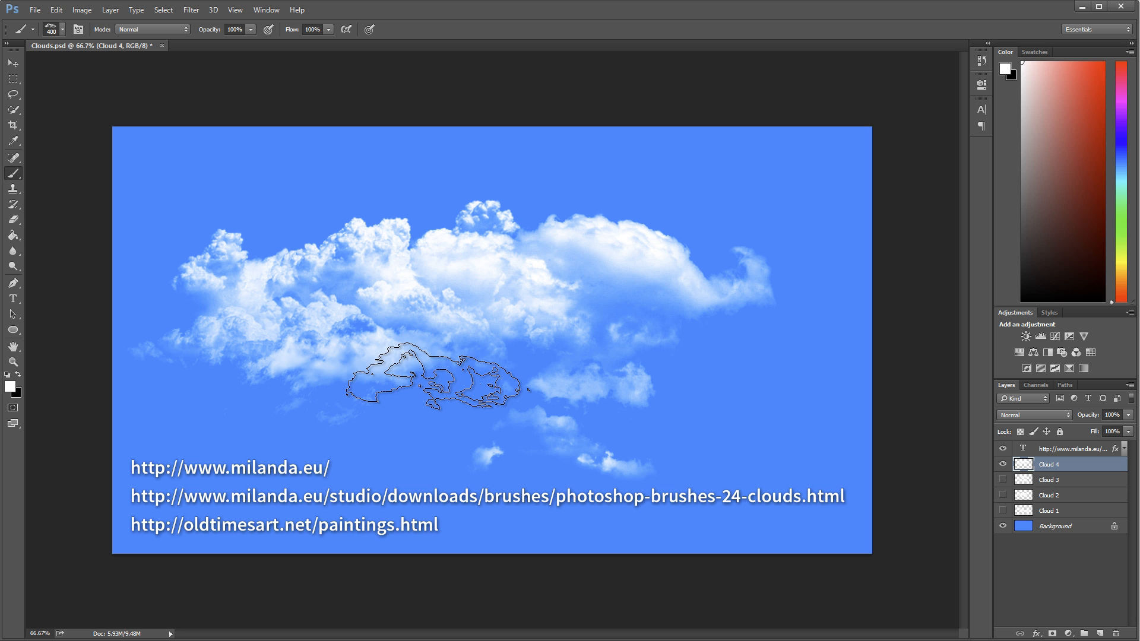
click(436, 376)
key(bracketright)
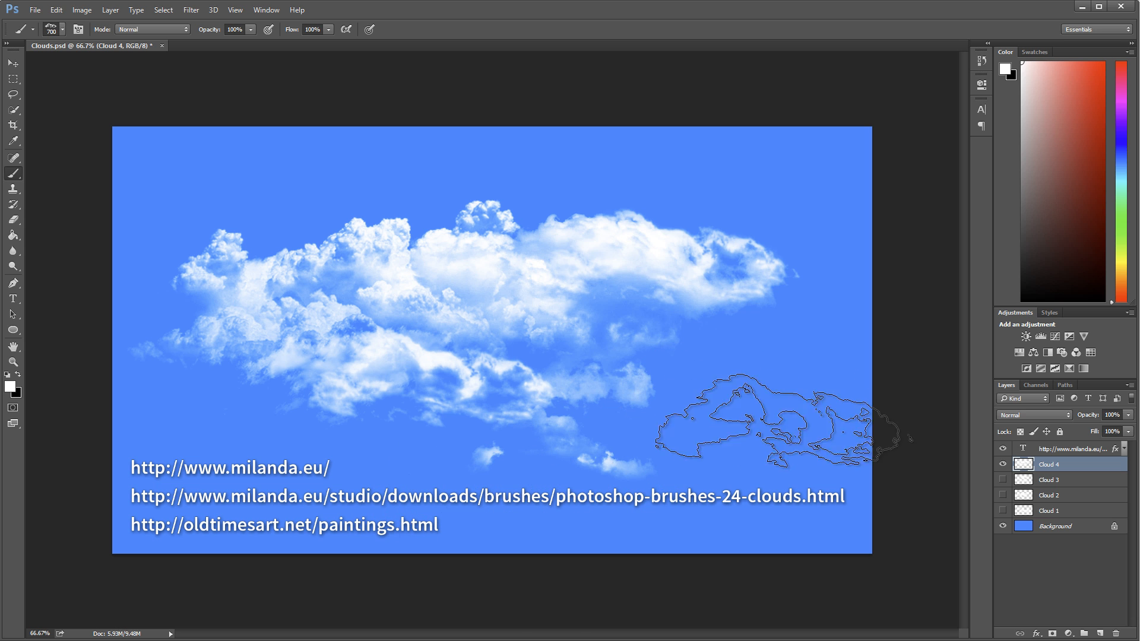
key(ctrl+z)
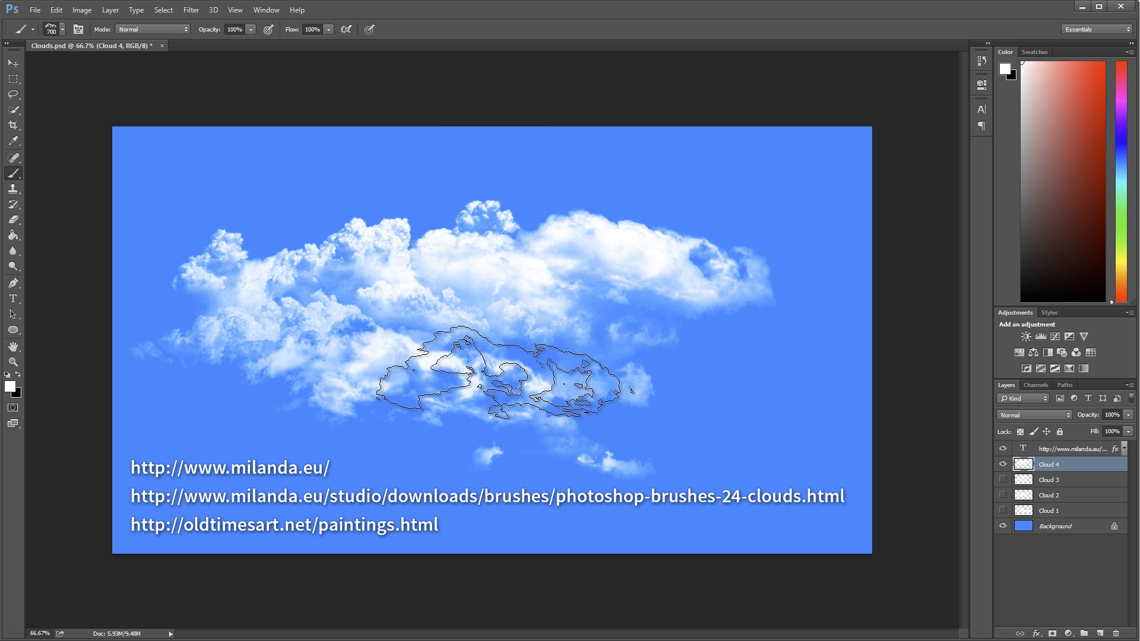
Stamp the 190 px cloud brush, enlarged to 500 px, below the middle of the cloud group on Cloud 4
click(63, 29)
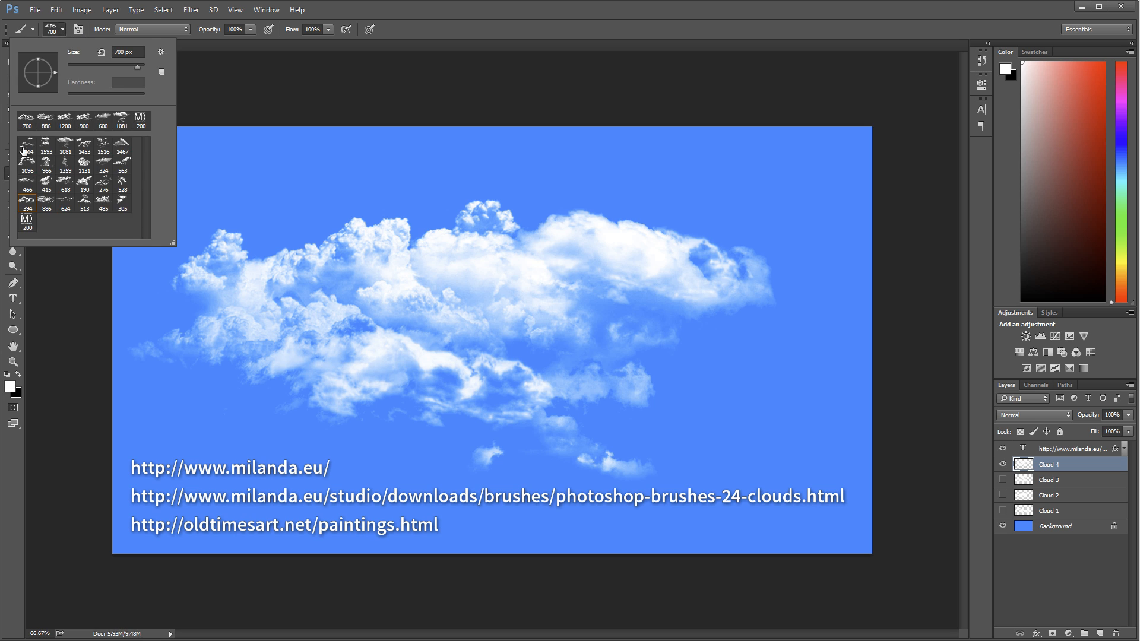
double_click(87, 185)
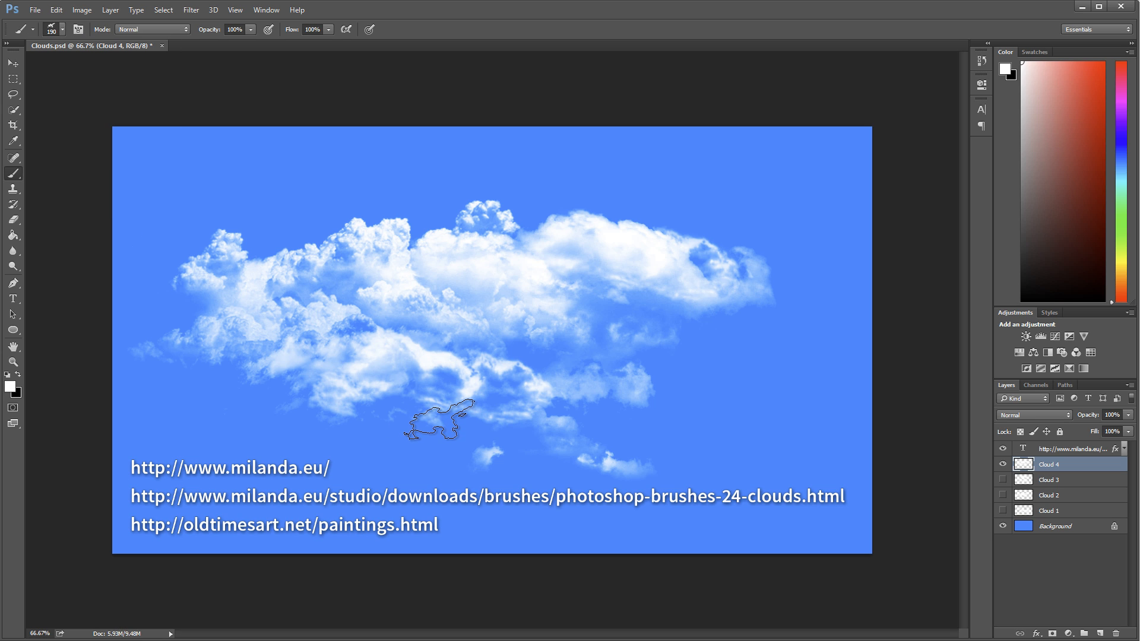
key(bracketright)
key(bracketright)
key(bracketright)
key(bracketright)
key(bracketright)
click(478, 430)
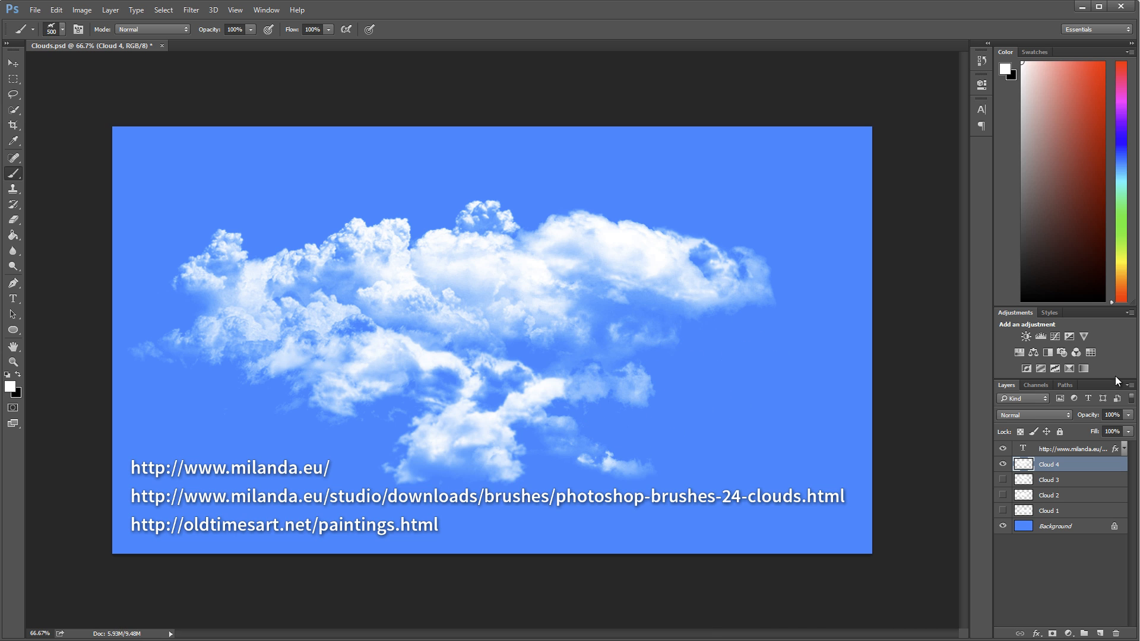
Show the hidden layers Cloud 3, Cloud 2 and Cloud 1 together with Cloud 4
click(1003, 480)
click(1003, 495)
click(1003, 511)
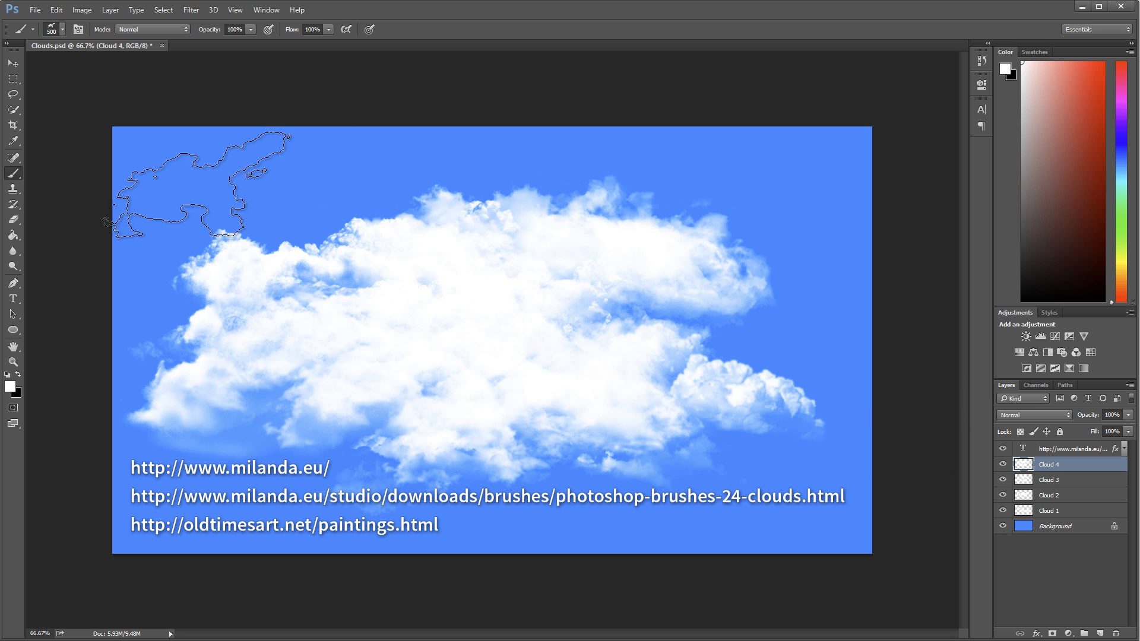
Check the document's canvas width and height in pixels without changing the size
click(80, 11)
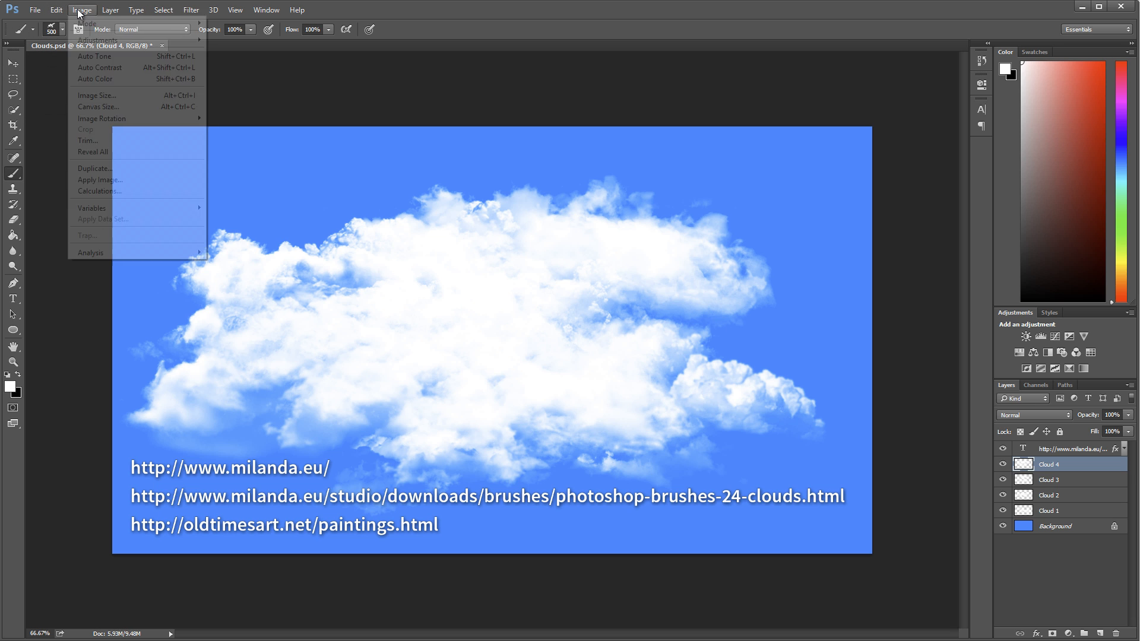
click(93, 107)
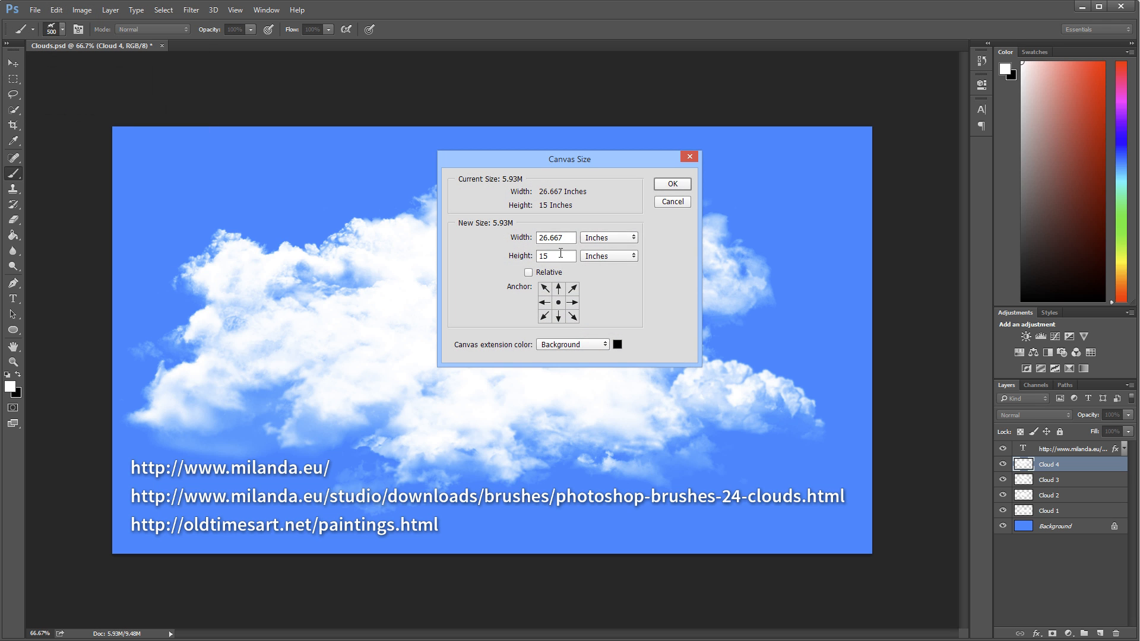
click(618, 239)
click(601, 256)
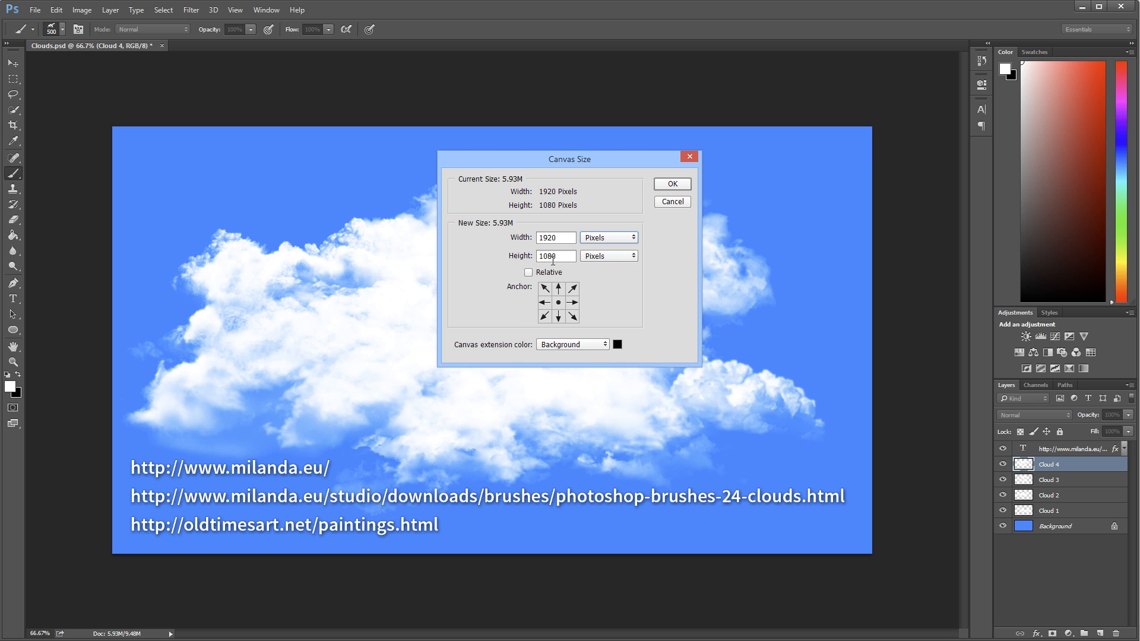
click(667, 204)
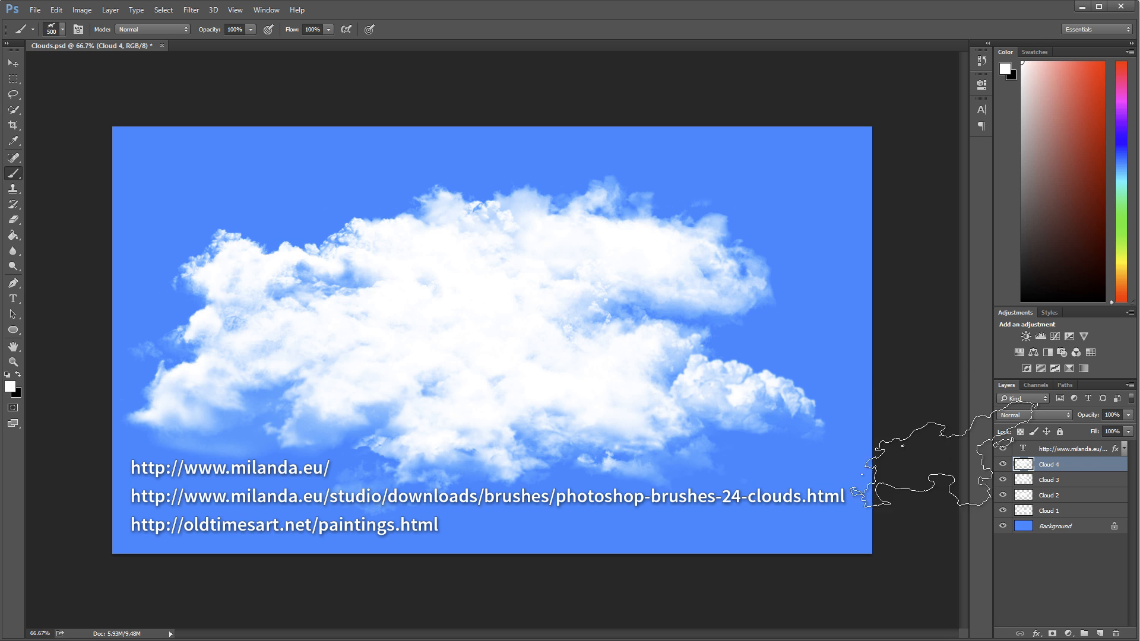
Delete the text layer with the web addresses and save Clouds.psd
click(1091, 453)
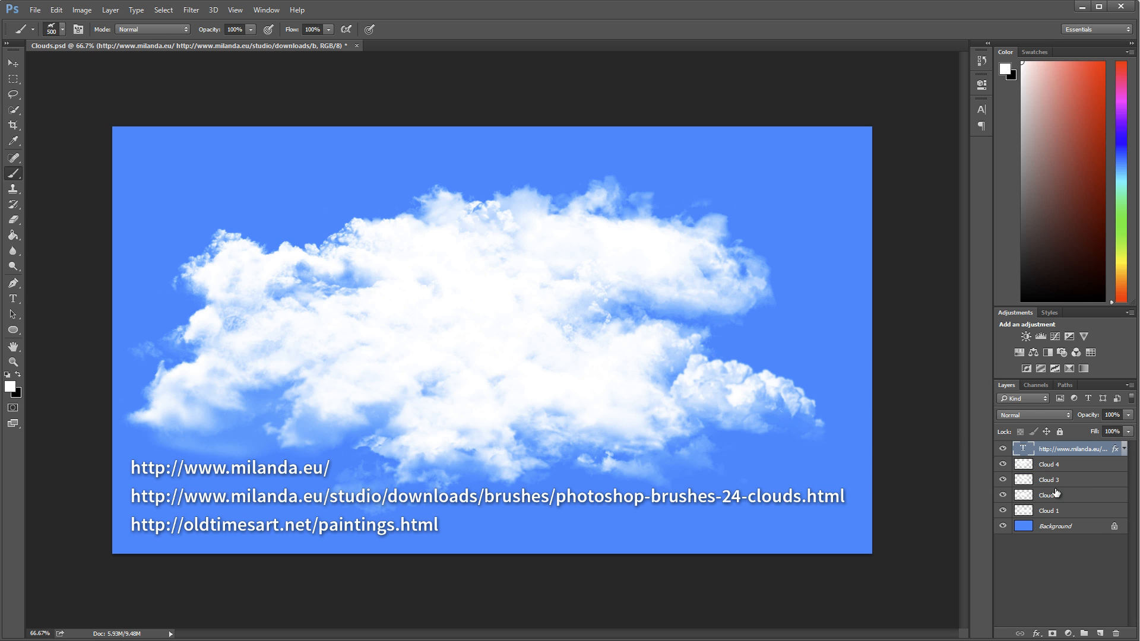
click(1116, 634)
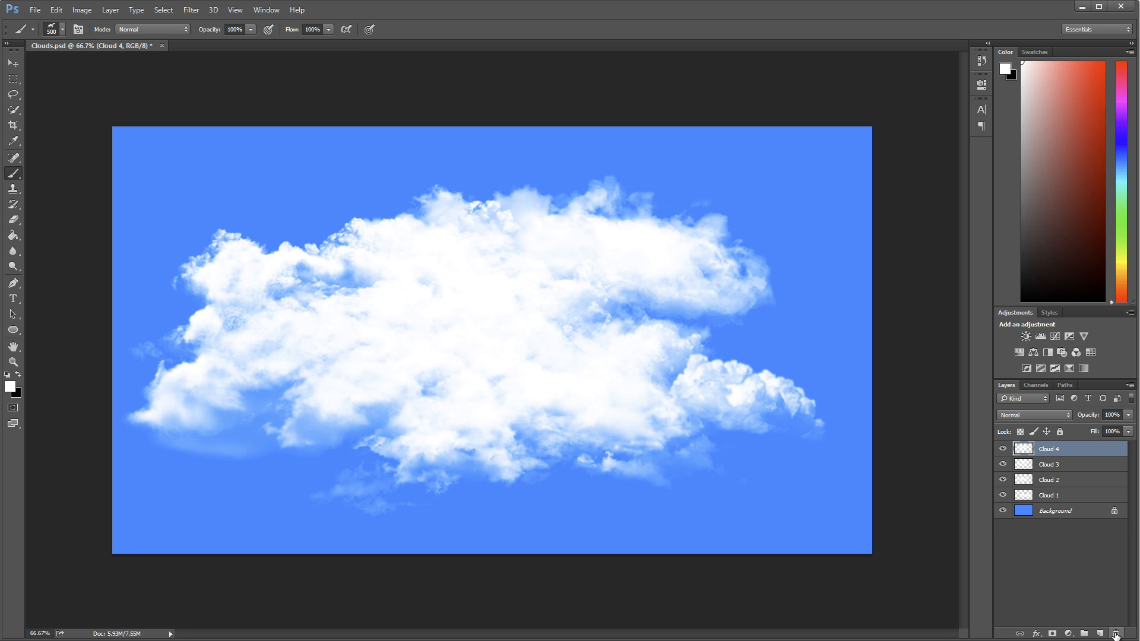
click(37, 14)
click(54, 129)
Switch to After Effects and create a new empty project
key(alt+Tab)
click(13, 24)
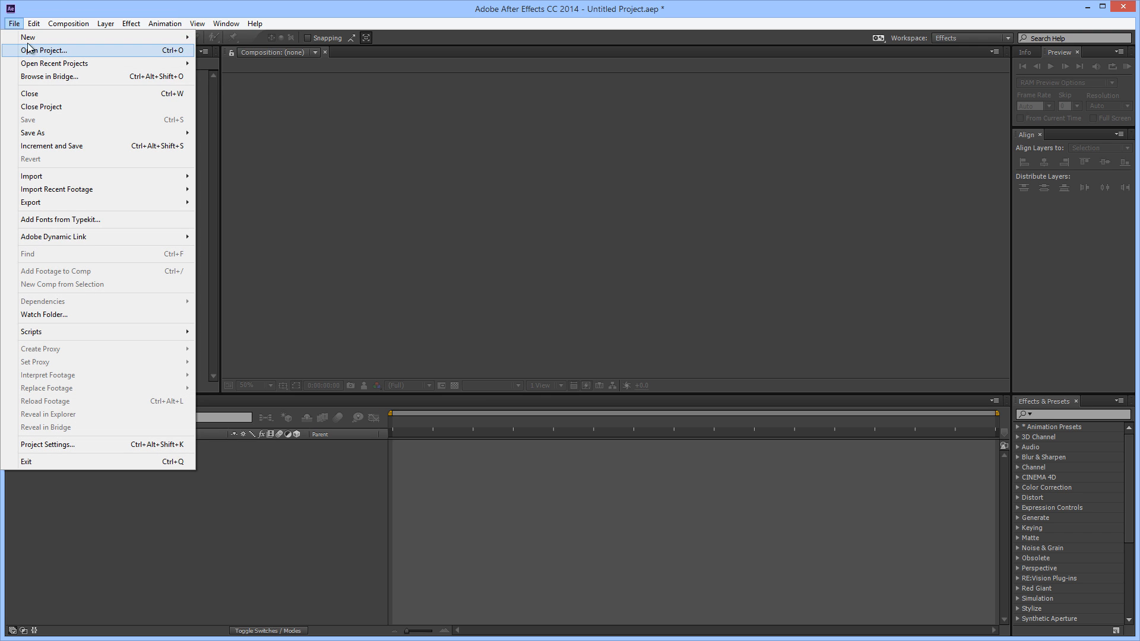
mouse_move(28, 37)
click(215, 37)
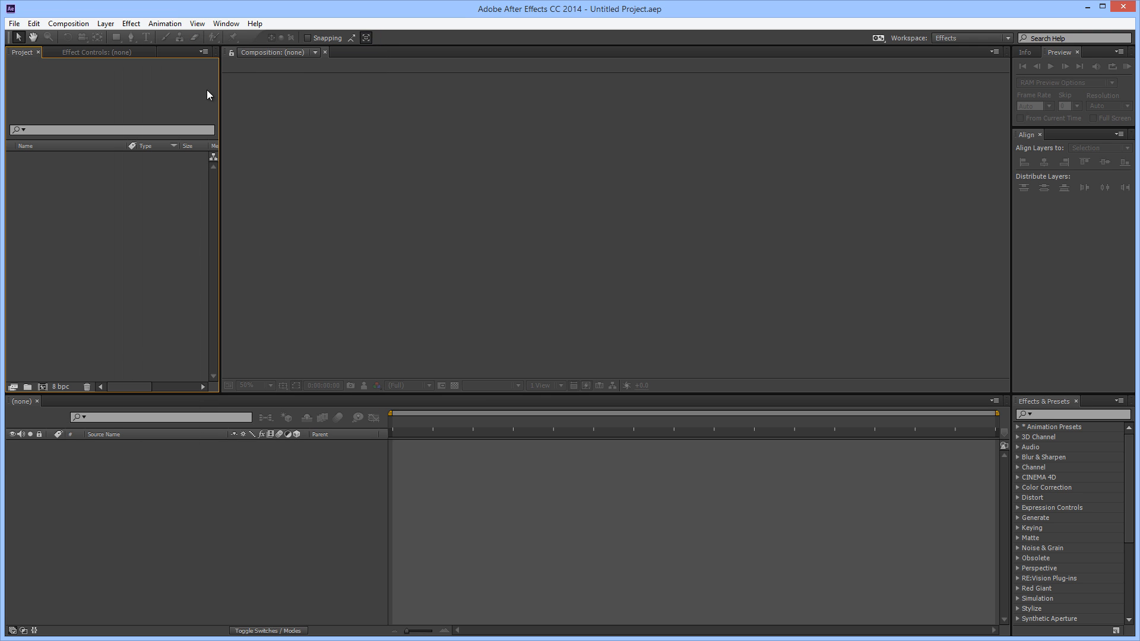
Import Clouds.psd as a Composition with Merge Layer Styles into Footage
click(14, 24)
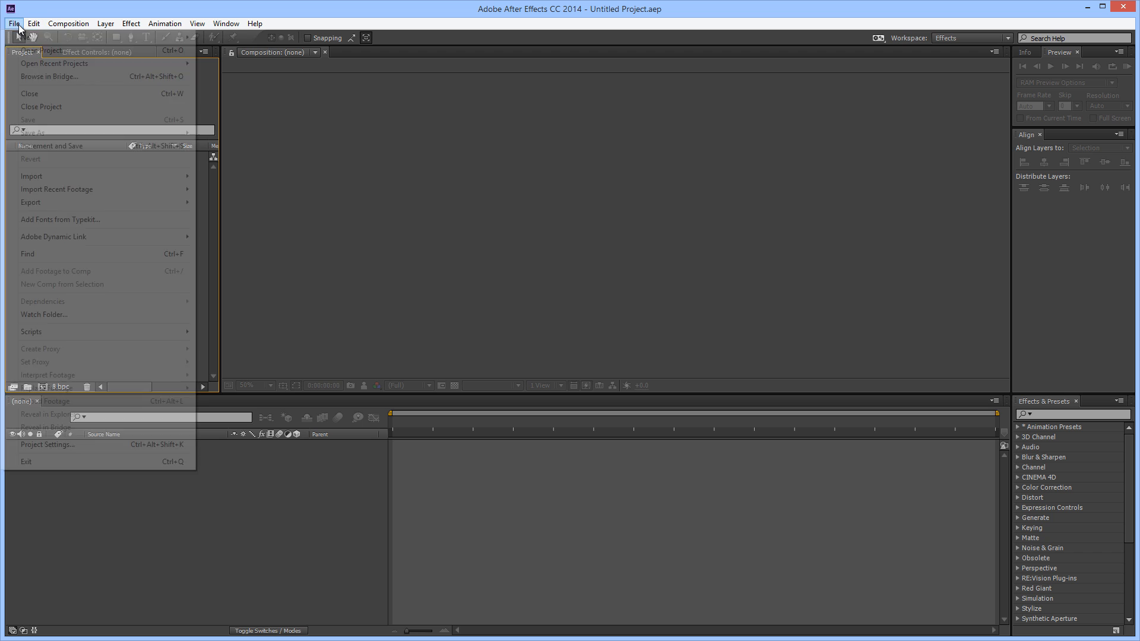
mouse_move(62, 179)
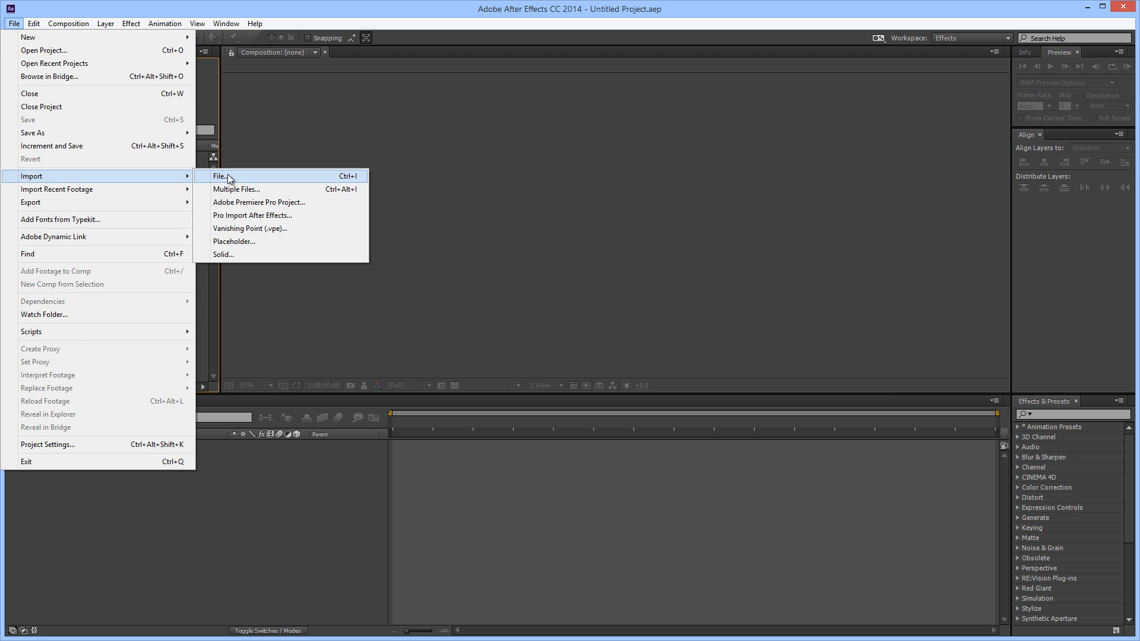
click(227, 173)
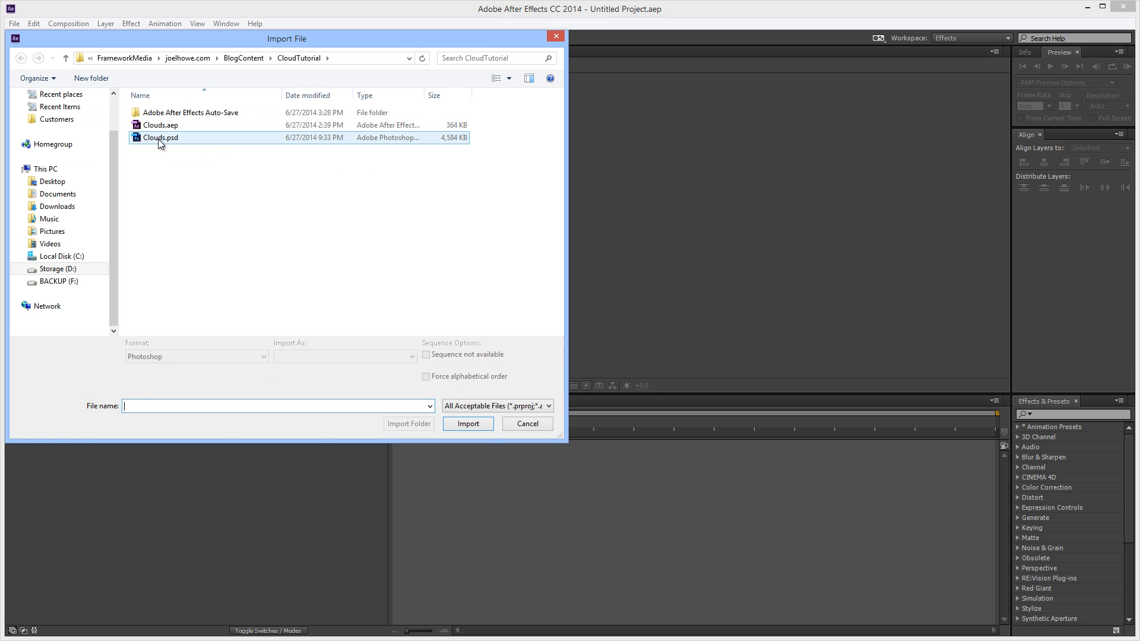
click(158, 139)
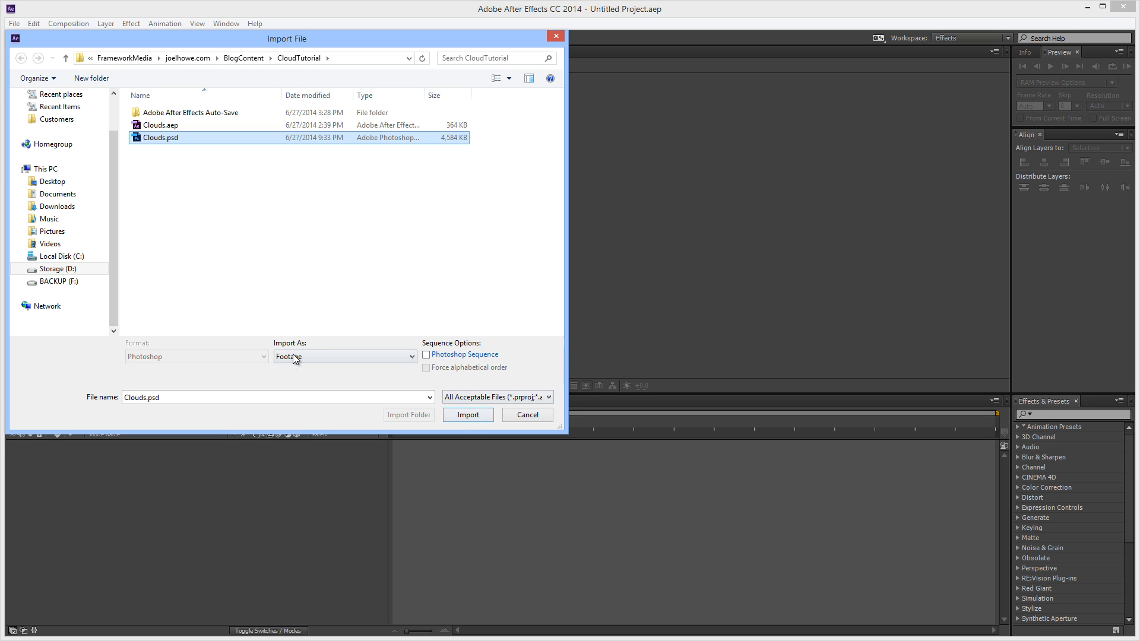
drag(288, 41, 360, 104)
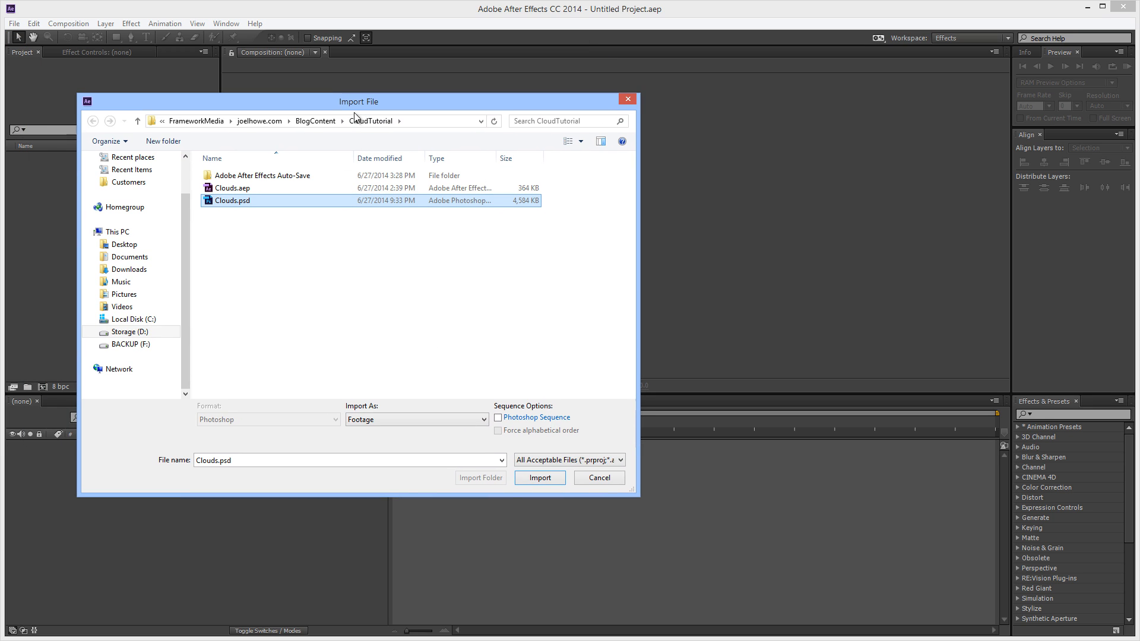
click(482, 420)
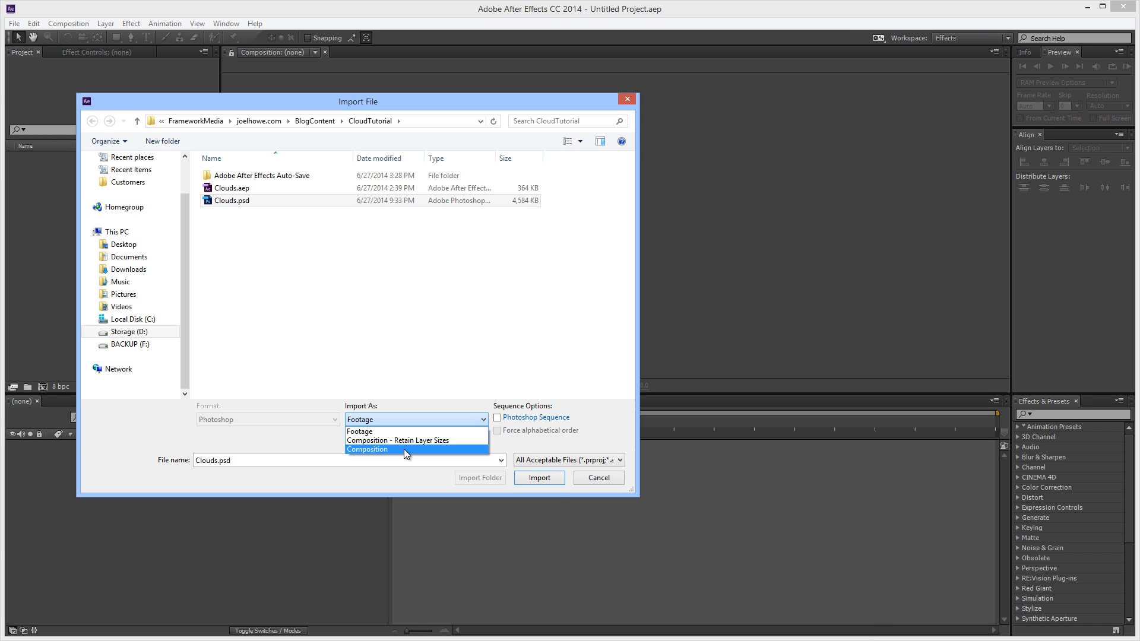
click(404, 449)
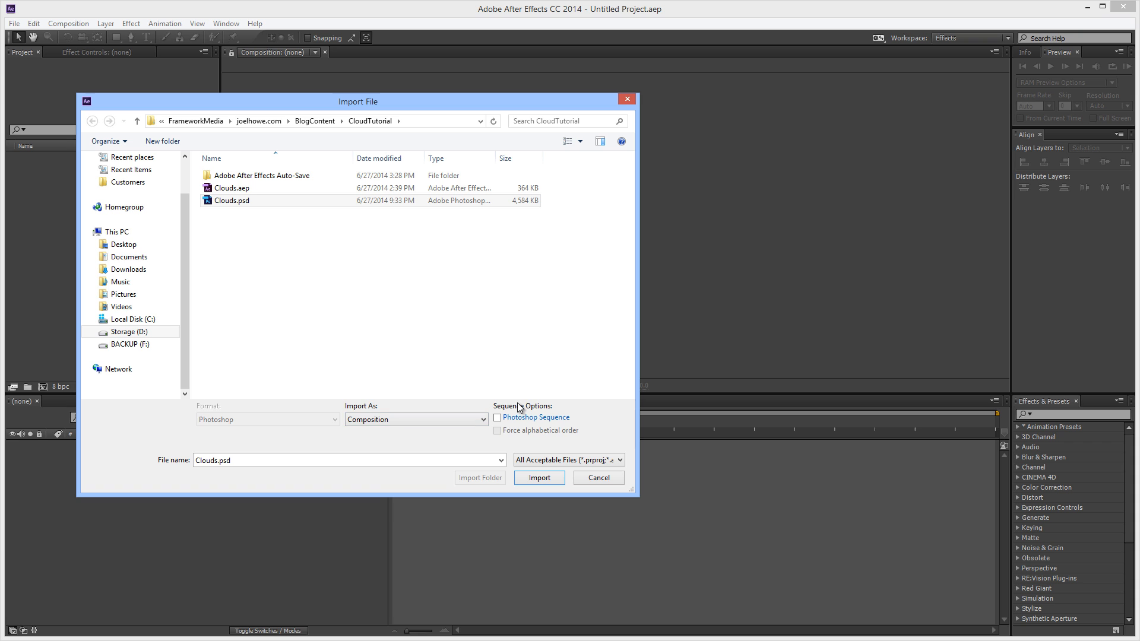
click(538, 478)
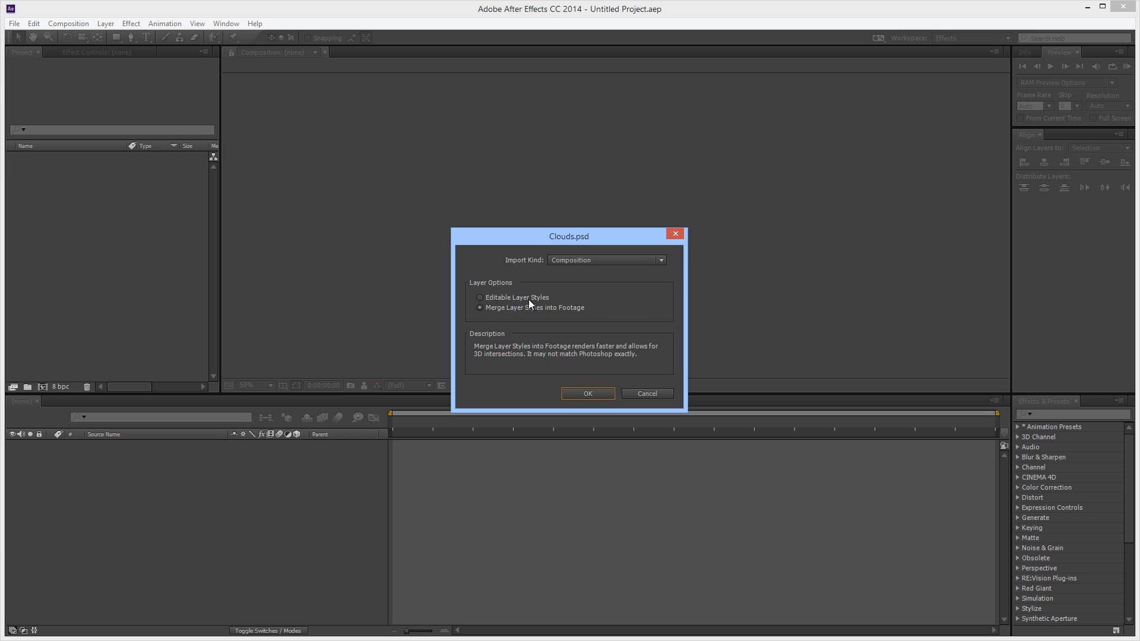
click(586, 395)
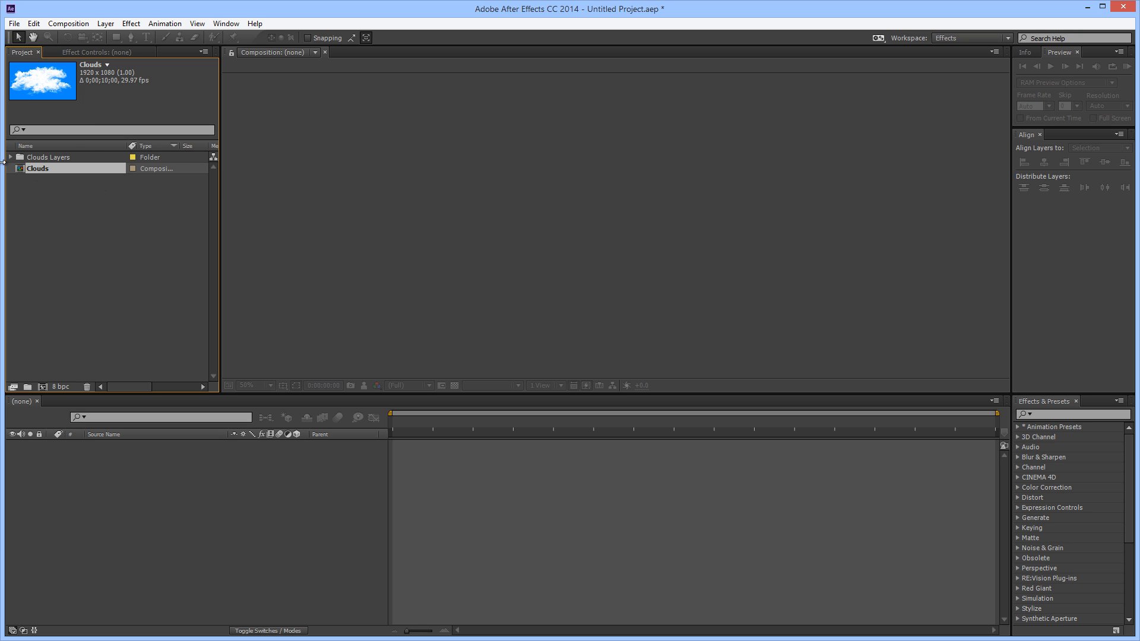
Move the Clouds composition back out of the expanded Clouds Layers folder and open it in the timeline
mouse_move(31, 165)
mouse_down()
mouse_move(208, 457)
mouse_move(39, 387)
mouse_move(51, 262)
mouse_move(37, 160)
mouse_up()
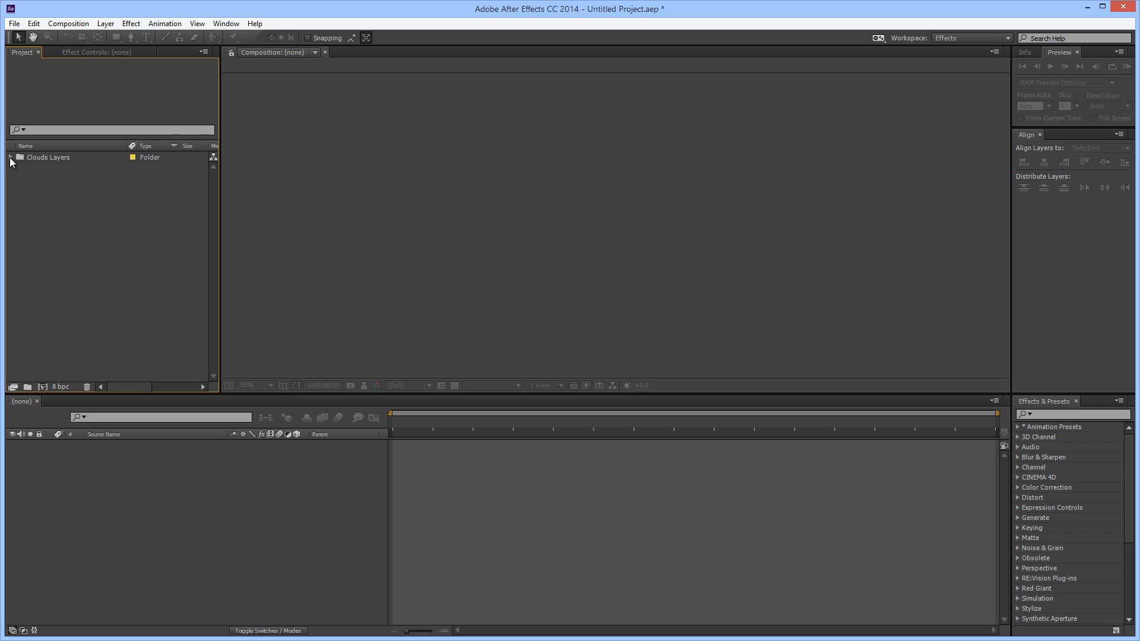
click(11, 158)
drag(41, 169, 36, 276)
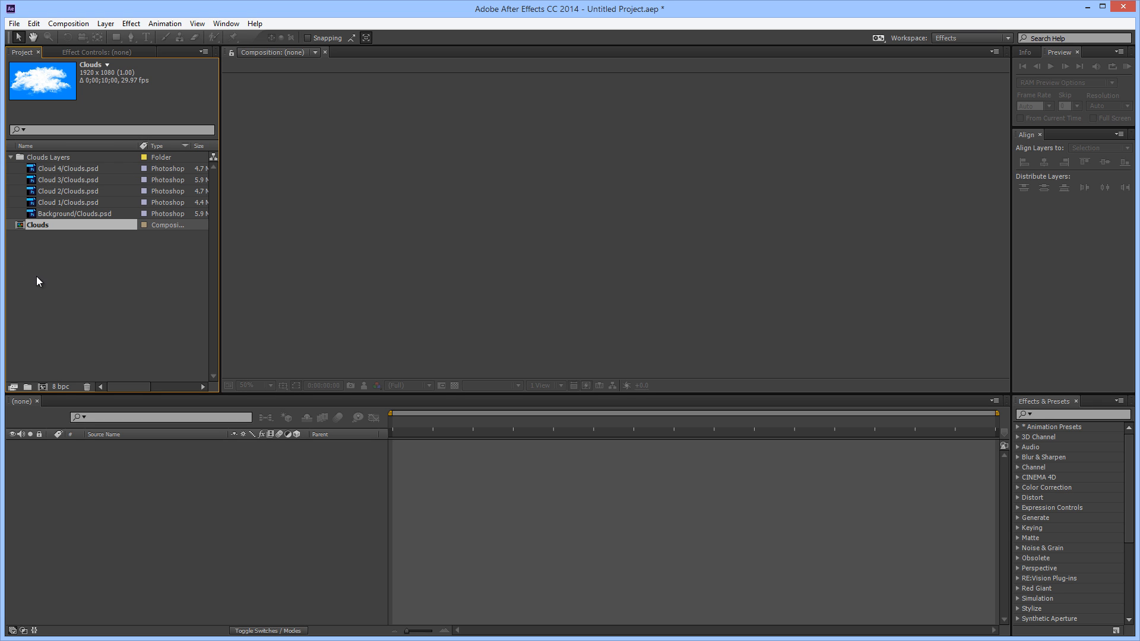
double_click(43, 226)
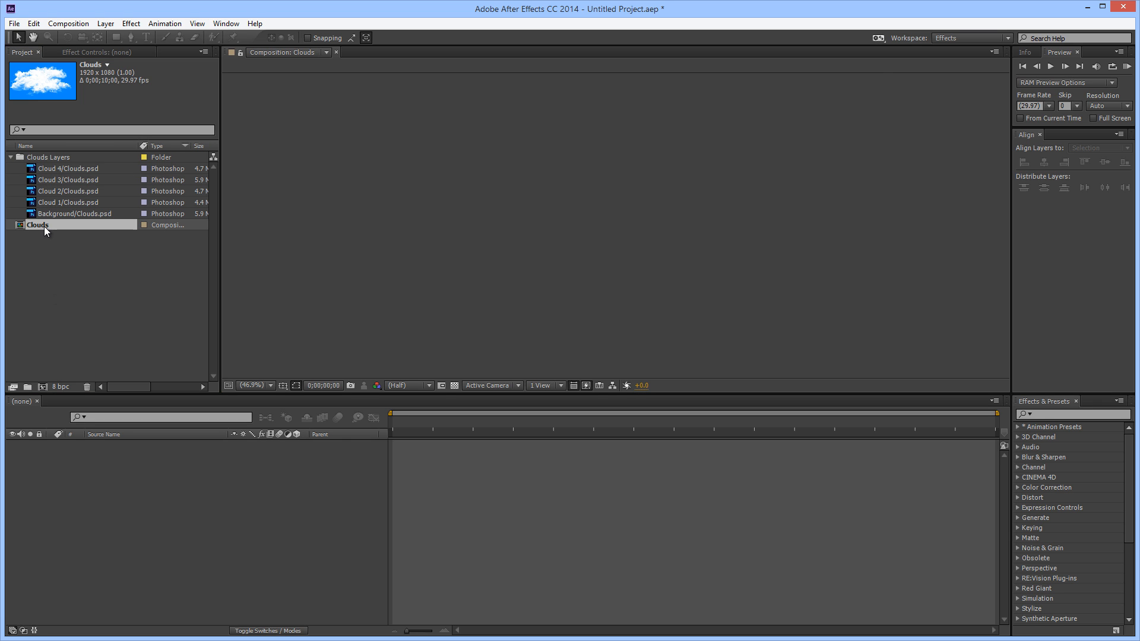
Check the Clouds composition's size, frame rate and duration in its settings without changing them
click(65, 23)
click(89, 55)
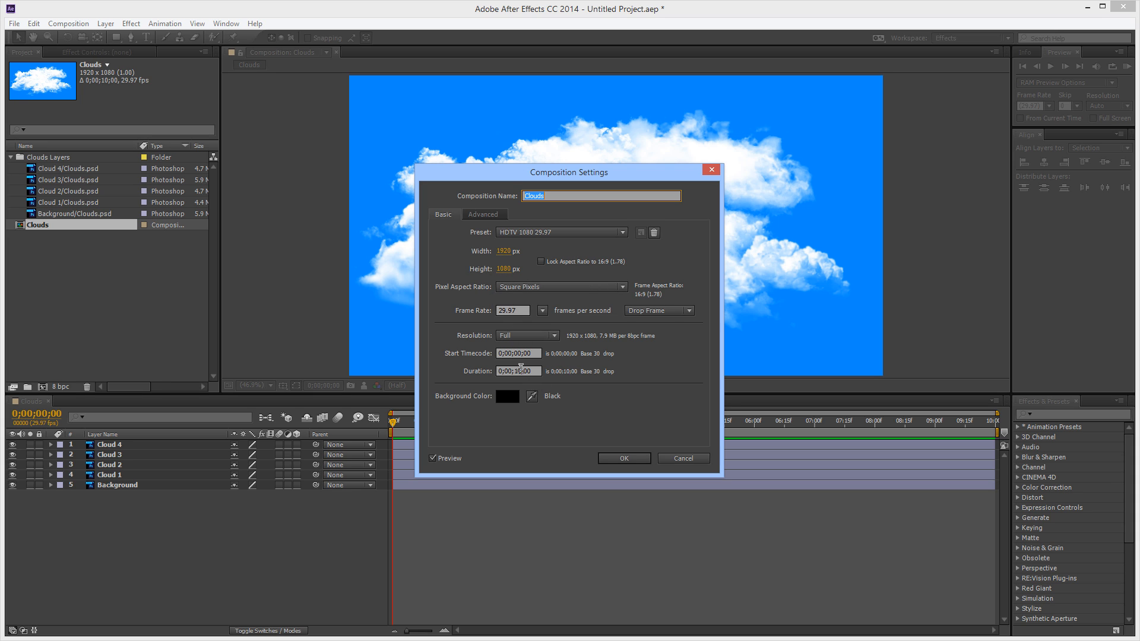
click(521, 371)
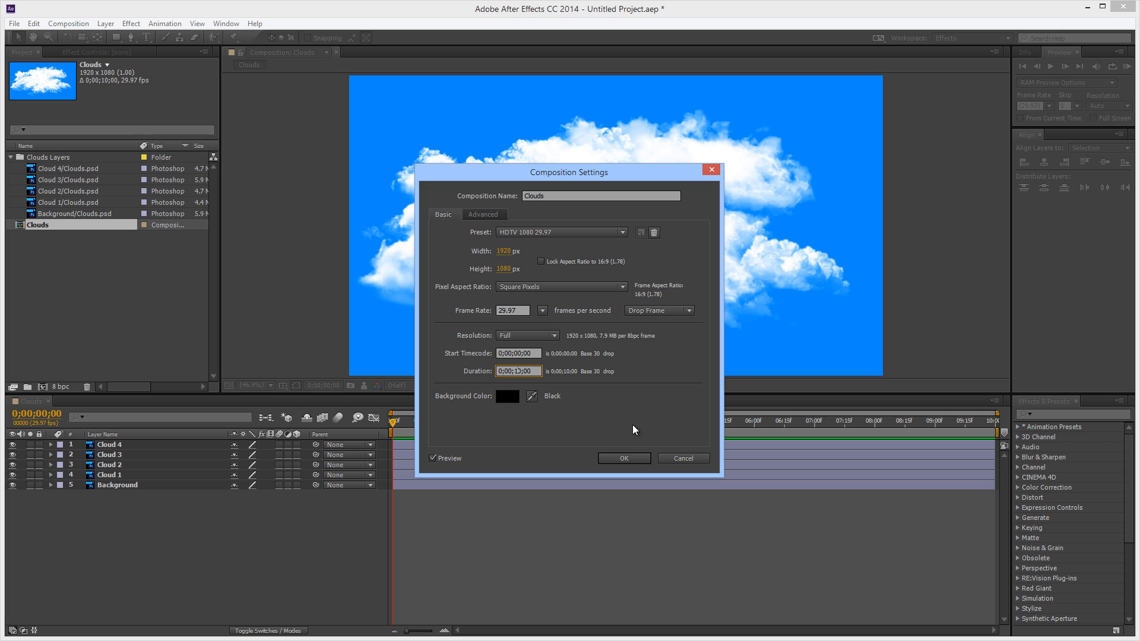
click(680, 460)
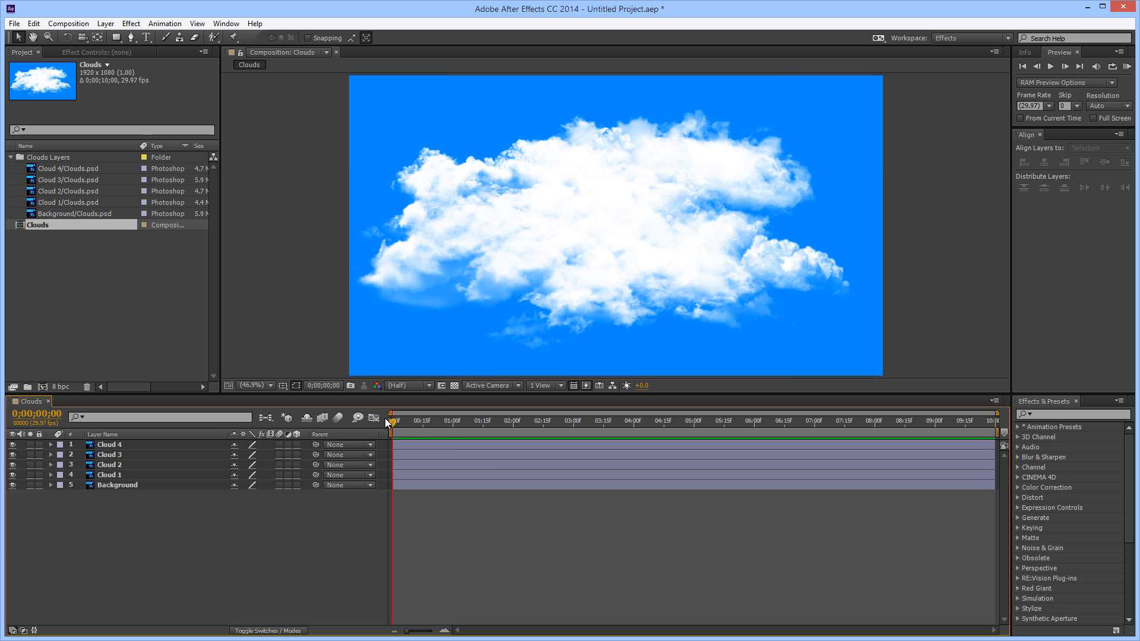
Scrub the timeline to 0;00;08;08 and solo the Cloud 1 layer to view it alone
drag(394, 422, 890, 439)
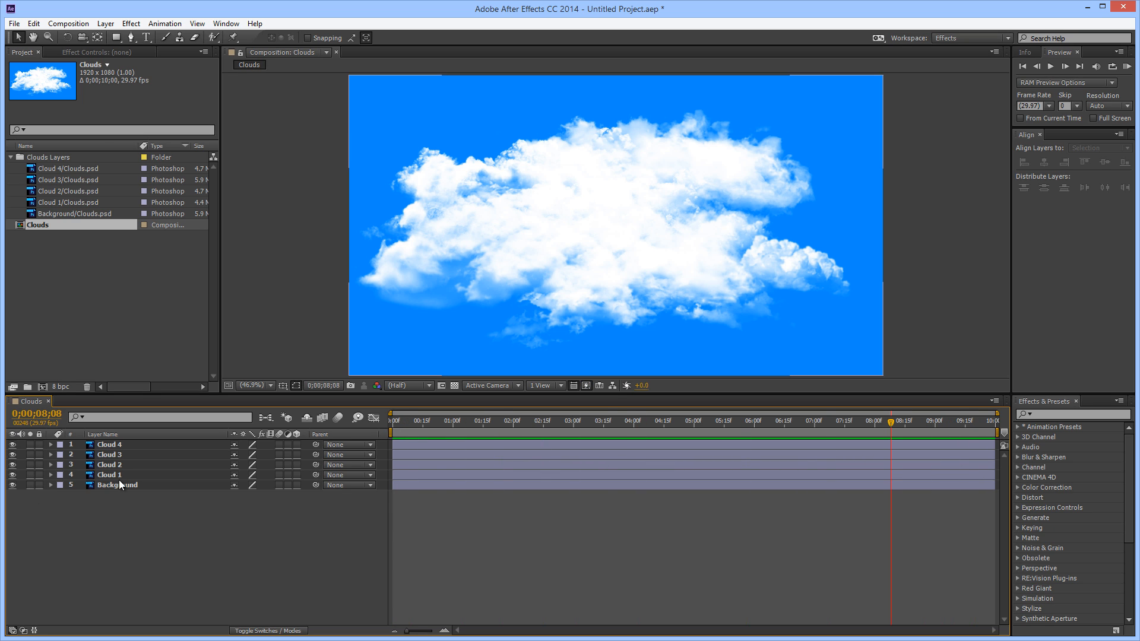
click(31, 475)
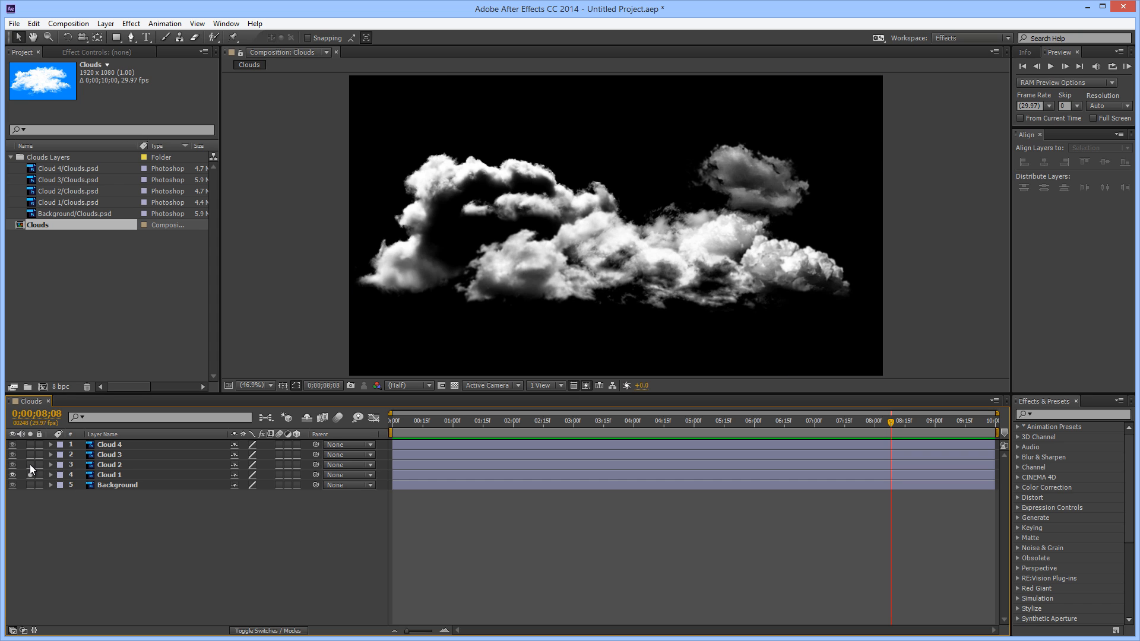
Solo Cloud 2 and Cloud 4 in turn to view each alone, and lock the Background layer
click(30, 466)
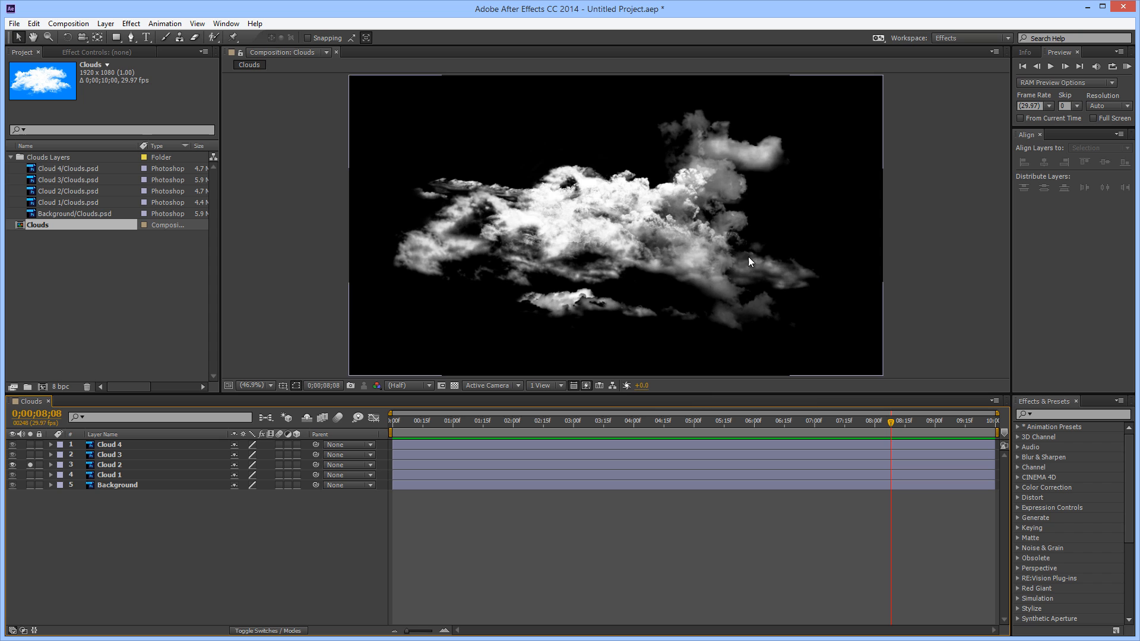
click(30, 465)
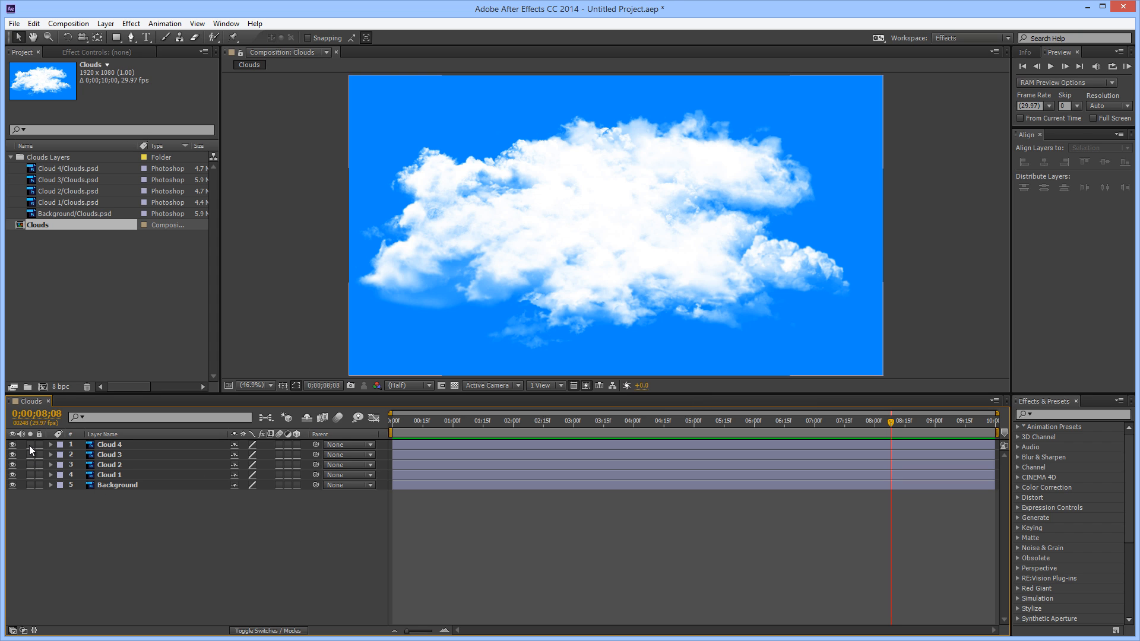
click(29, 445)
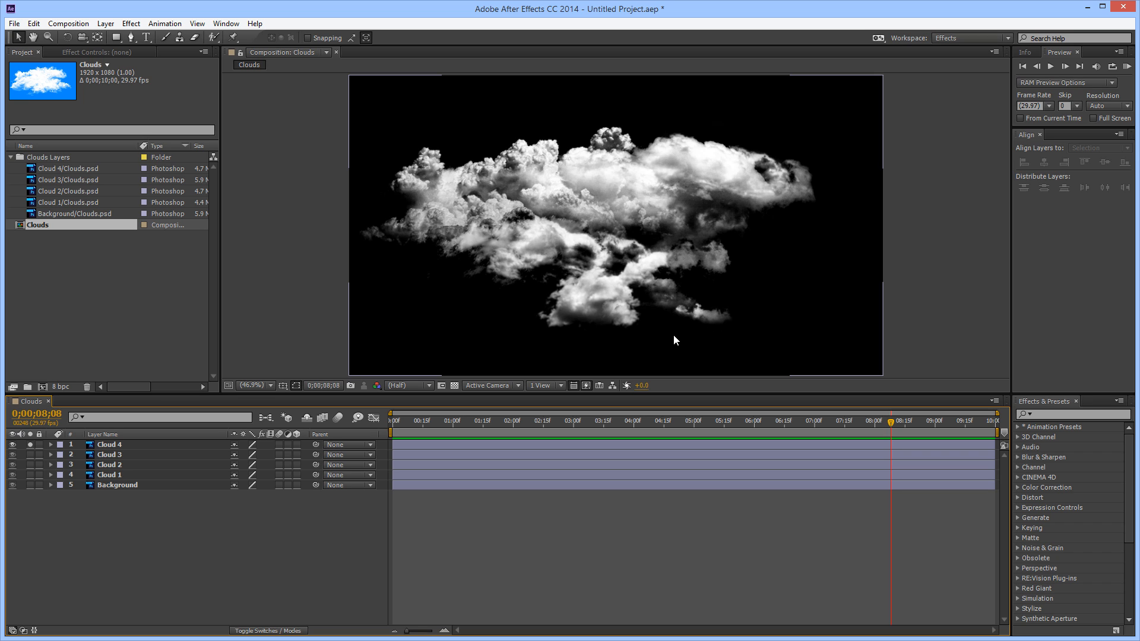
click(30, 444)
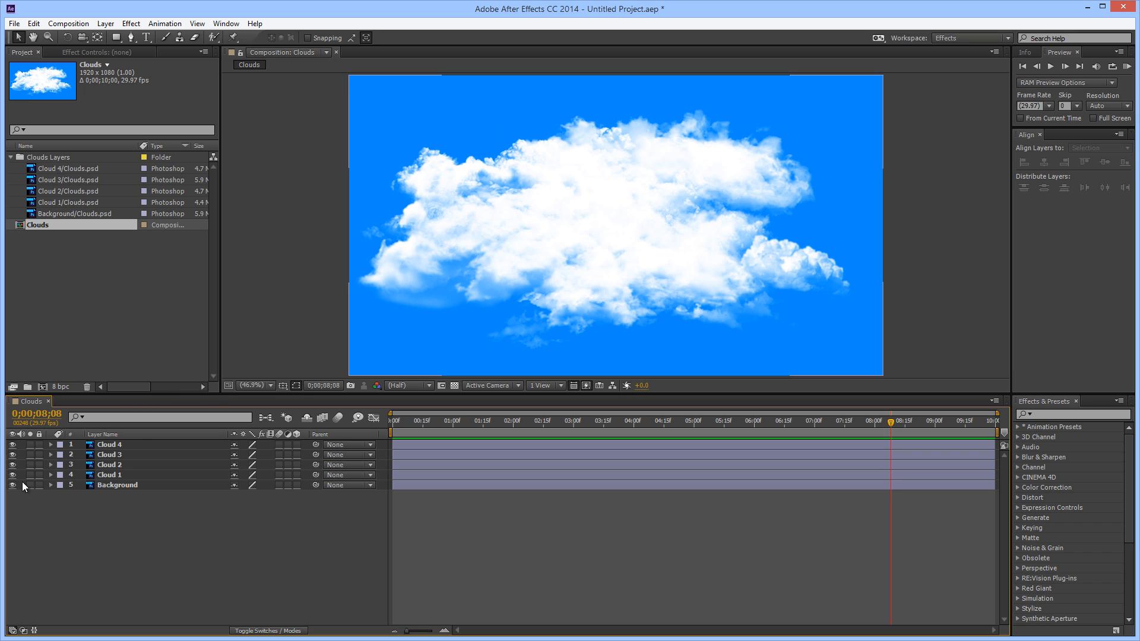
click(40, 485)
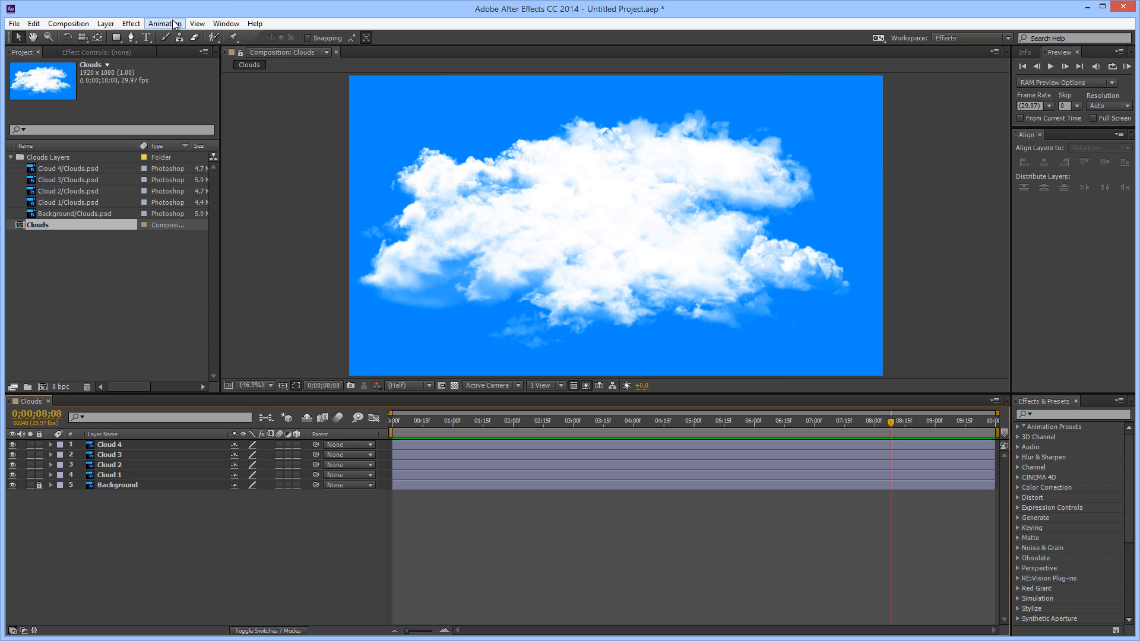
Start a new camera layer named Camera 1 as a One-Node Camera with the 35mm preset
click(112, 24)
mouse_move(115, 38)
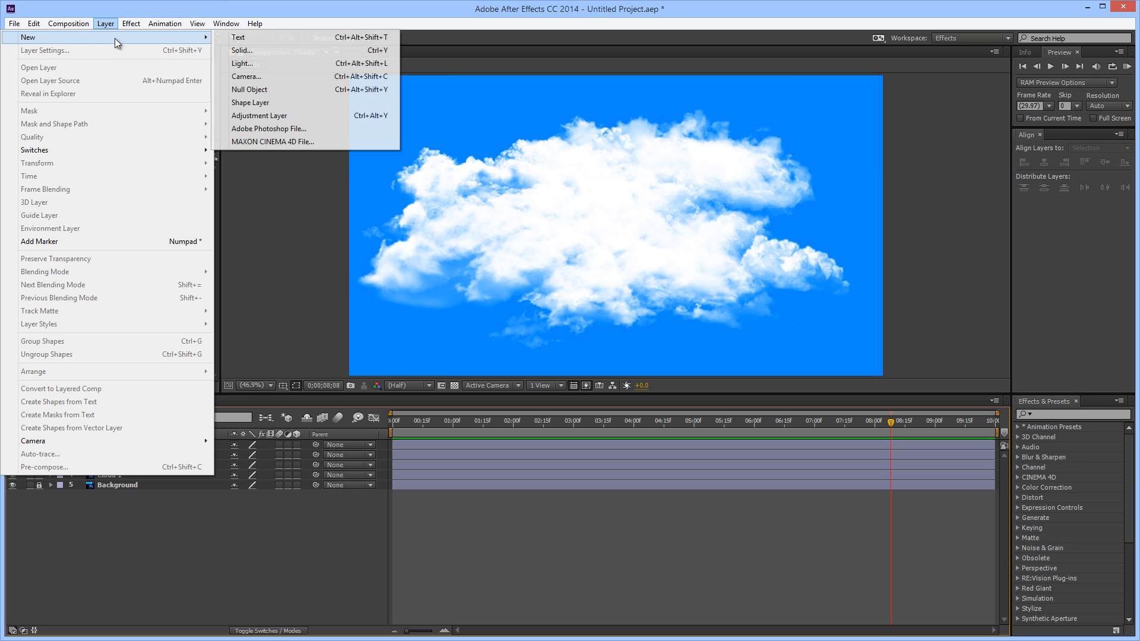
click(265, 76)
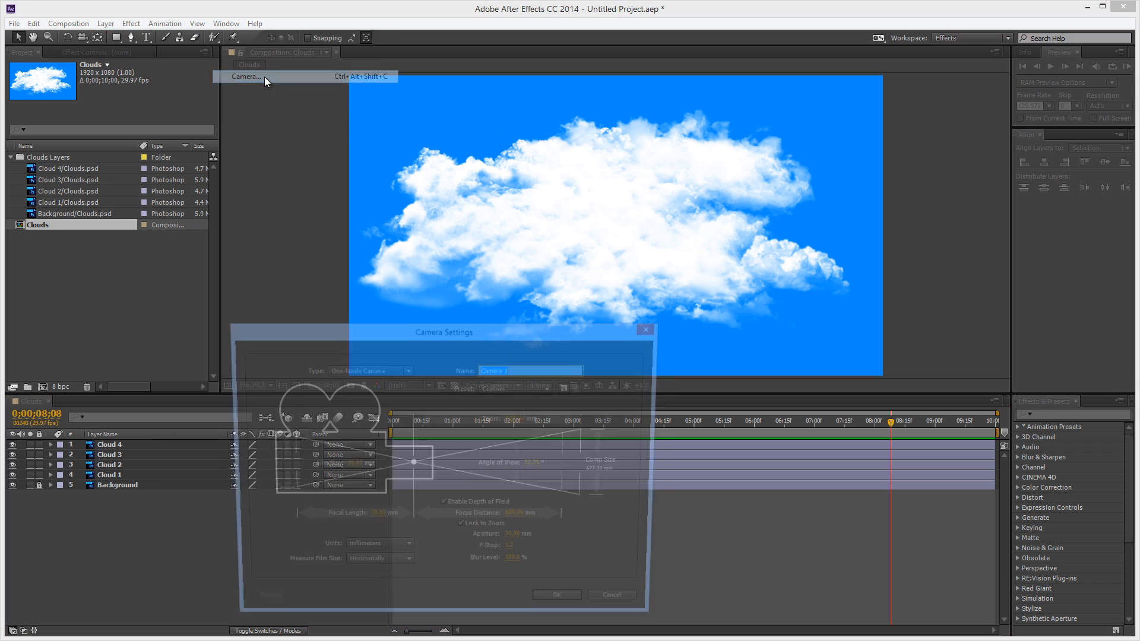
drag(436, 337, 474, 191)
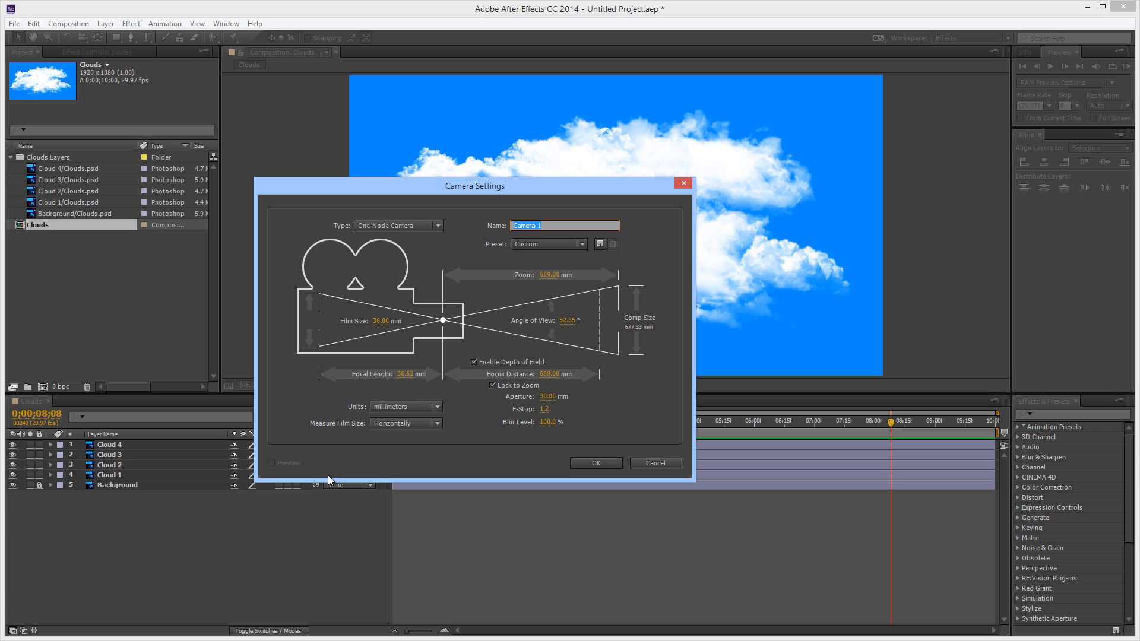
click(439, 225)
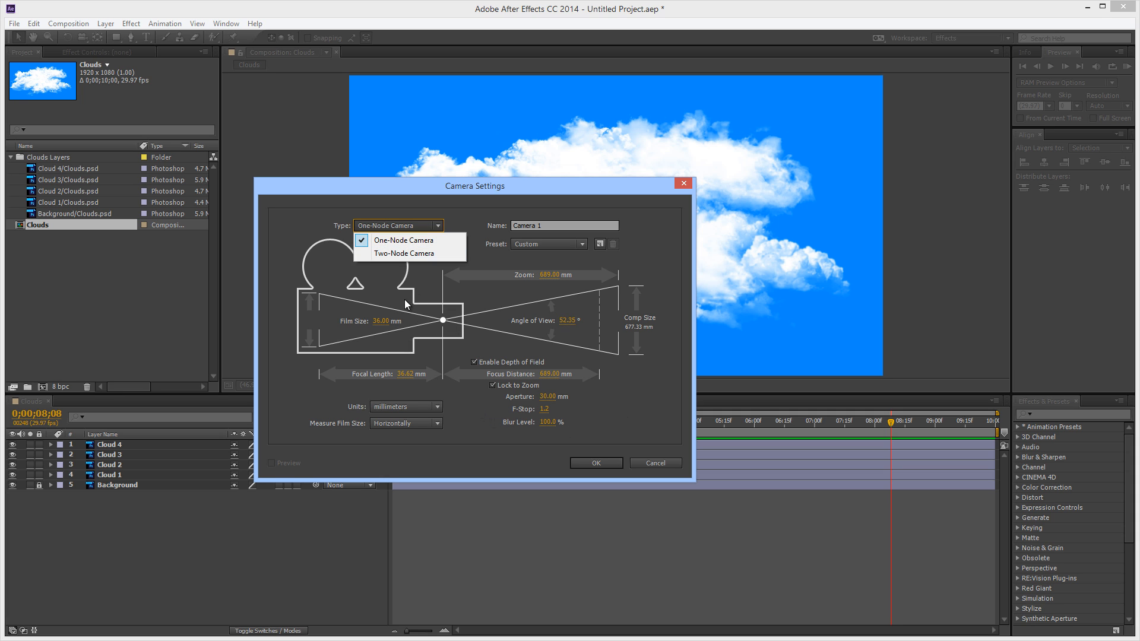
click(405, 240)
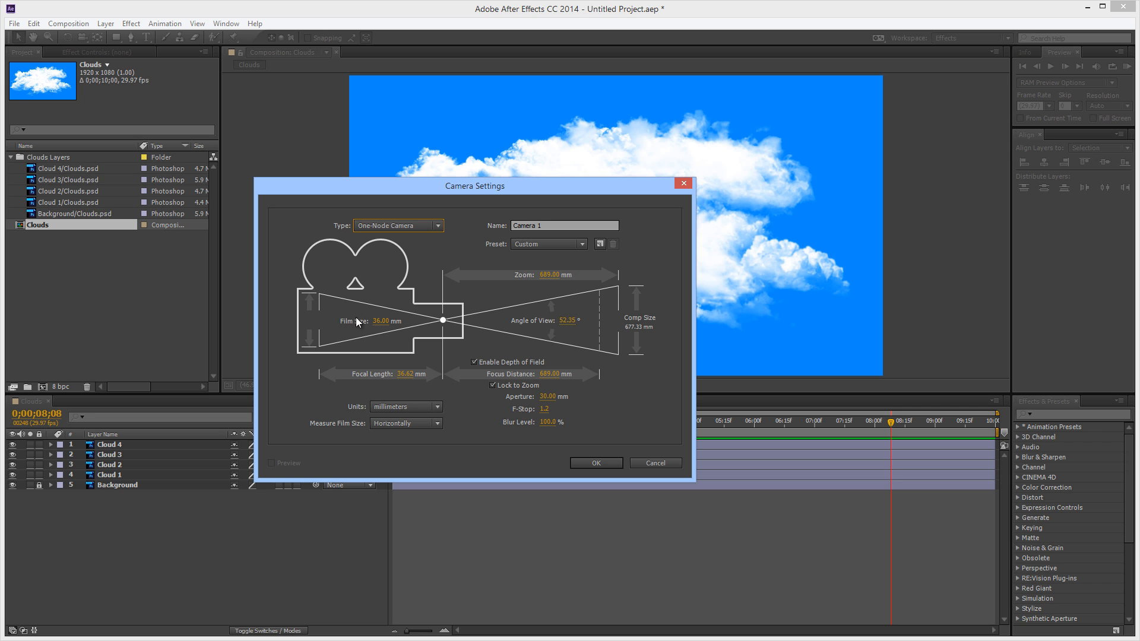
click(583, 243)
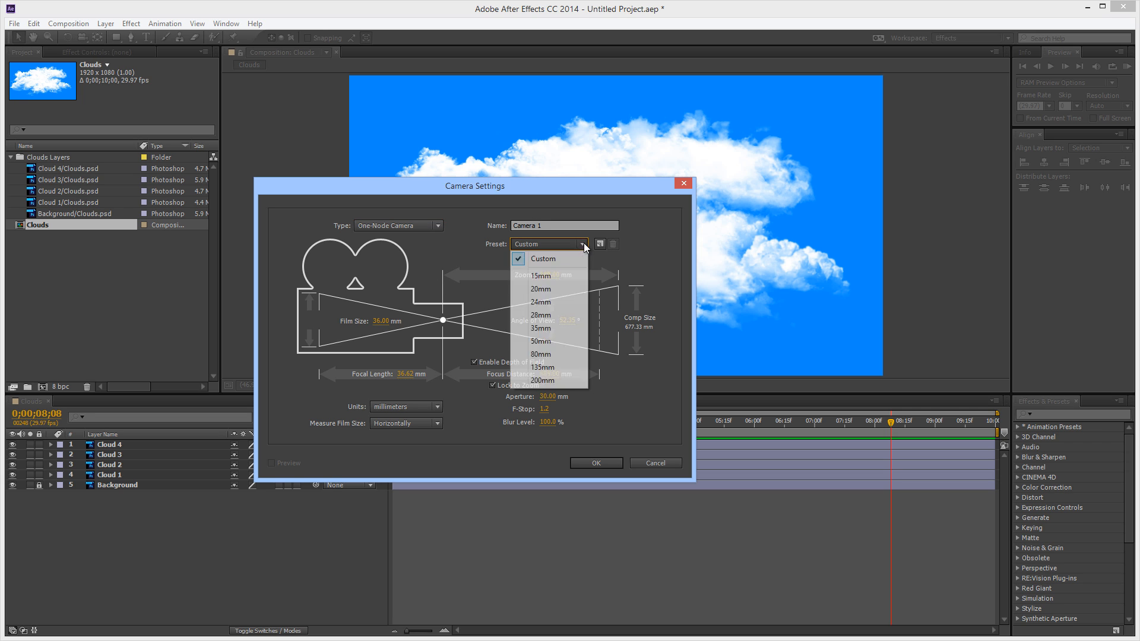
click(541, 329)
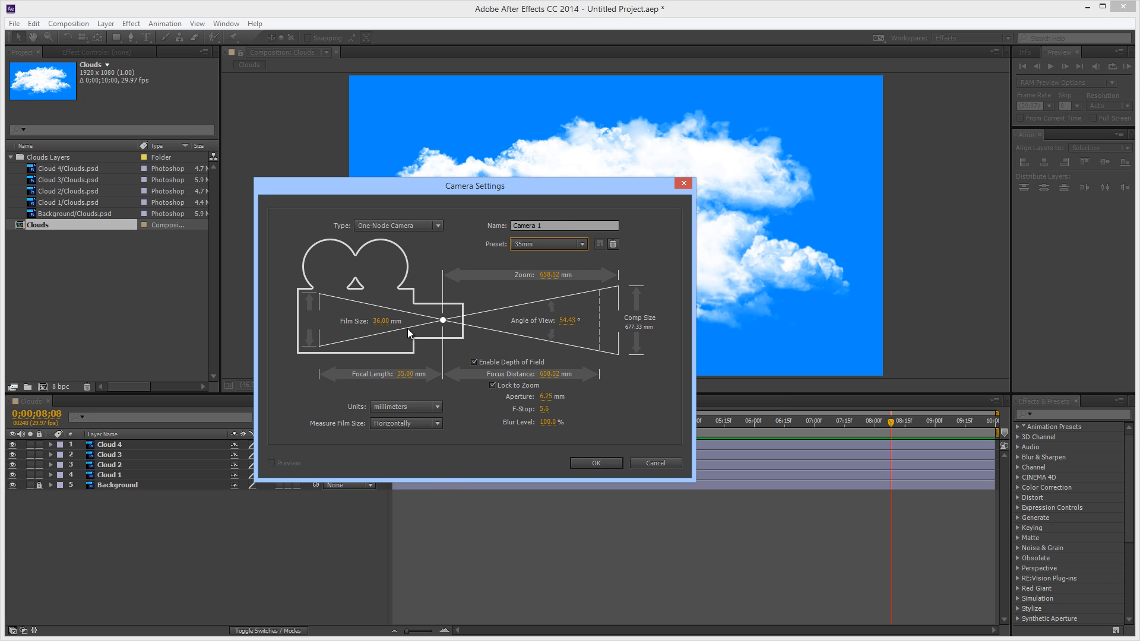
Set the camera's focus distance to 664 mm and aperture to 5 mm with depth of field enabled, and create it
click(474, 362)
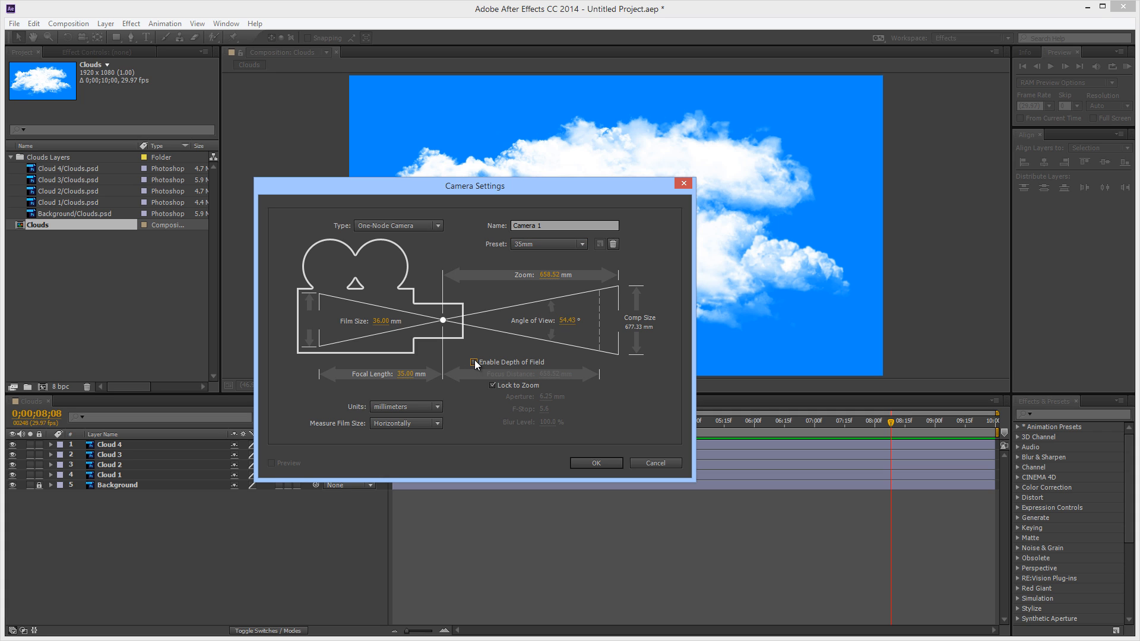
click(475, 362)
drag(548, 377, 556, 375)
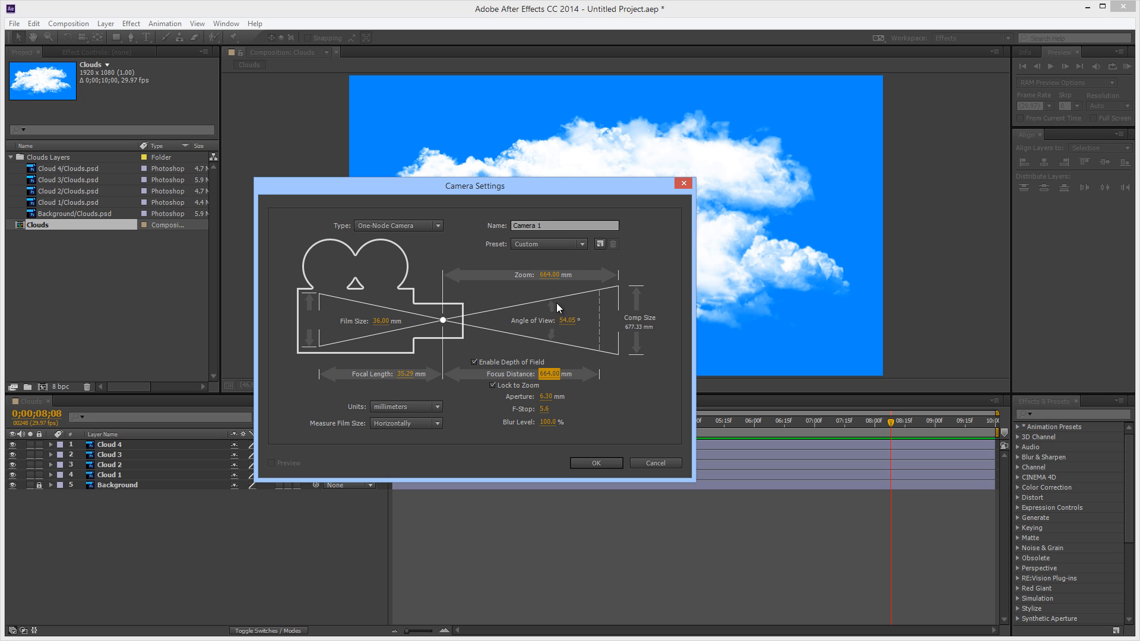
mouse_move(547, 400)
mouse_down()
mouse_move(523, 401)
mouse_move(548, 401)
mouse_up()
click(548, 396)
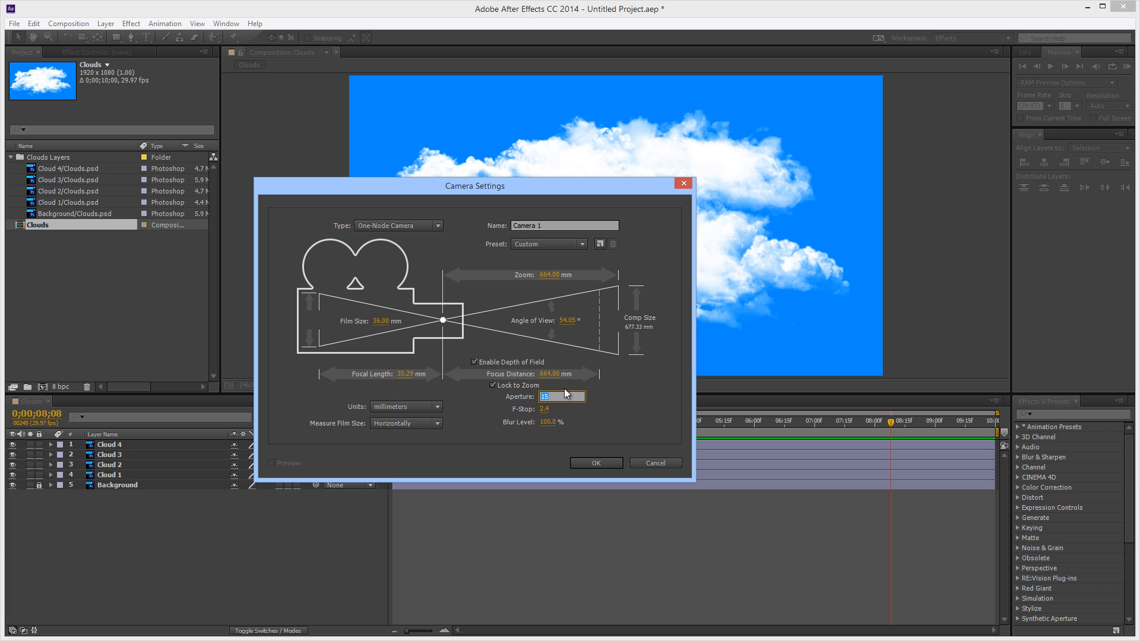
text(5)
key(Return)
click(475, 362)
click(475, 362)
click(598, 464)
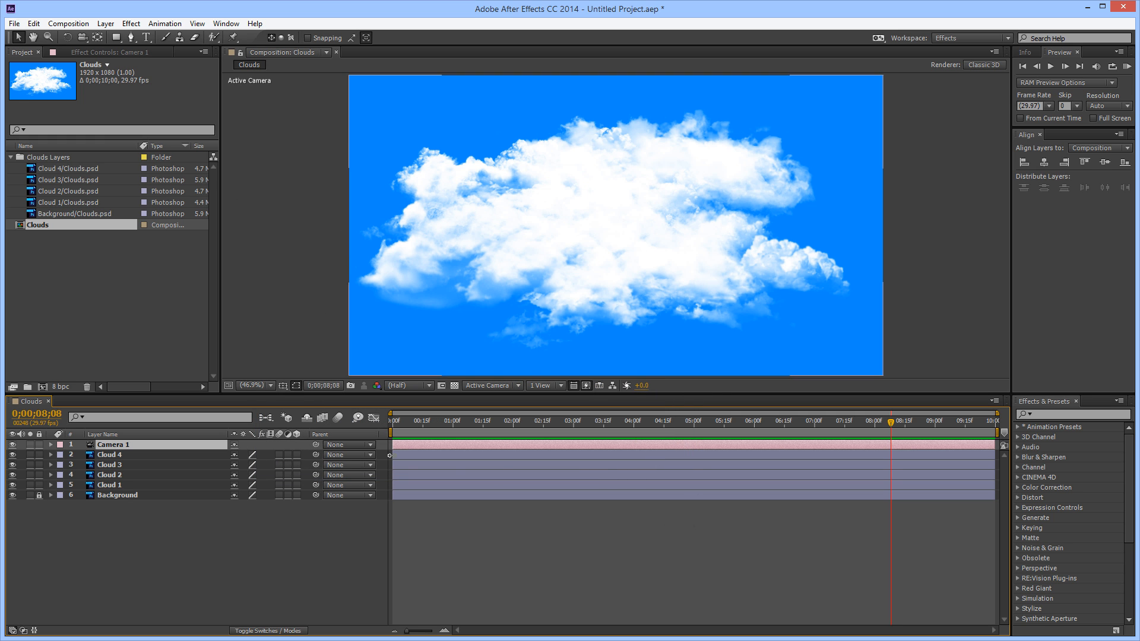
Switch the viewer to the 4 Views - Top layout, framing the whole camera in the Top view, and expand Camera 1's Transform properties
click(561, 386)
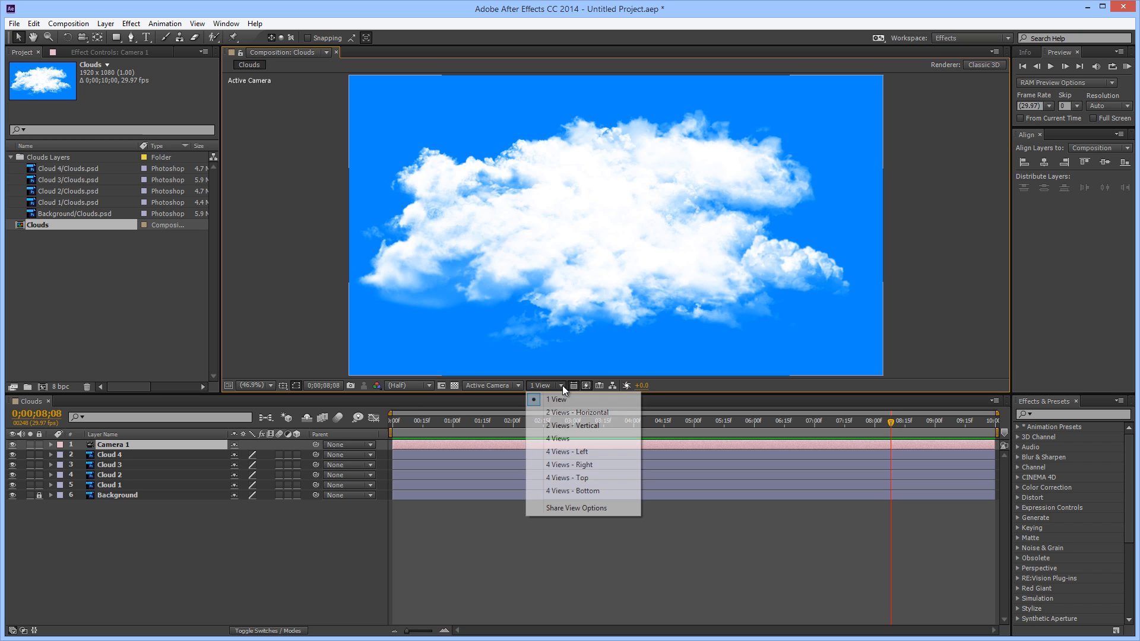
click(574, 480)
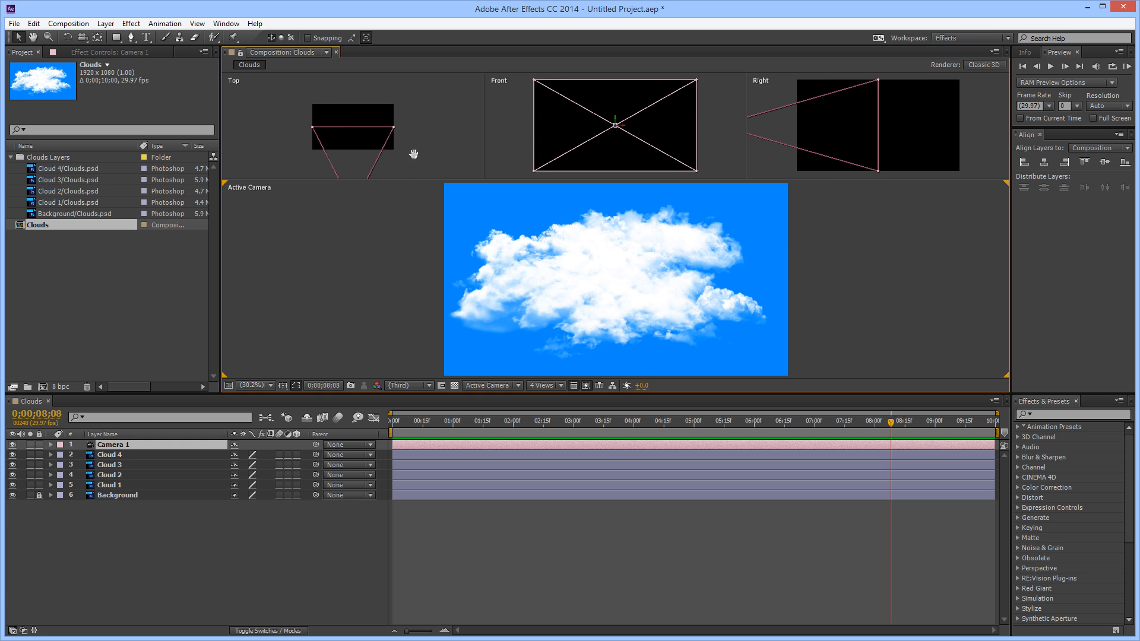
drag(413, 154, 411, 122)
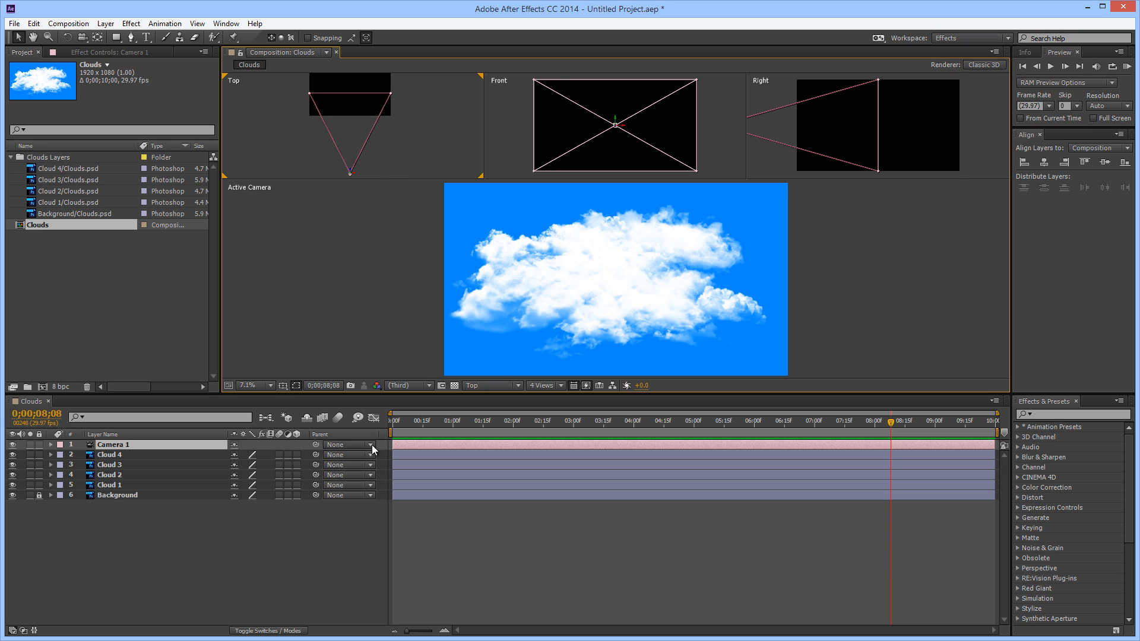
click(51, 445)
click(61, 455)
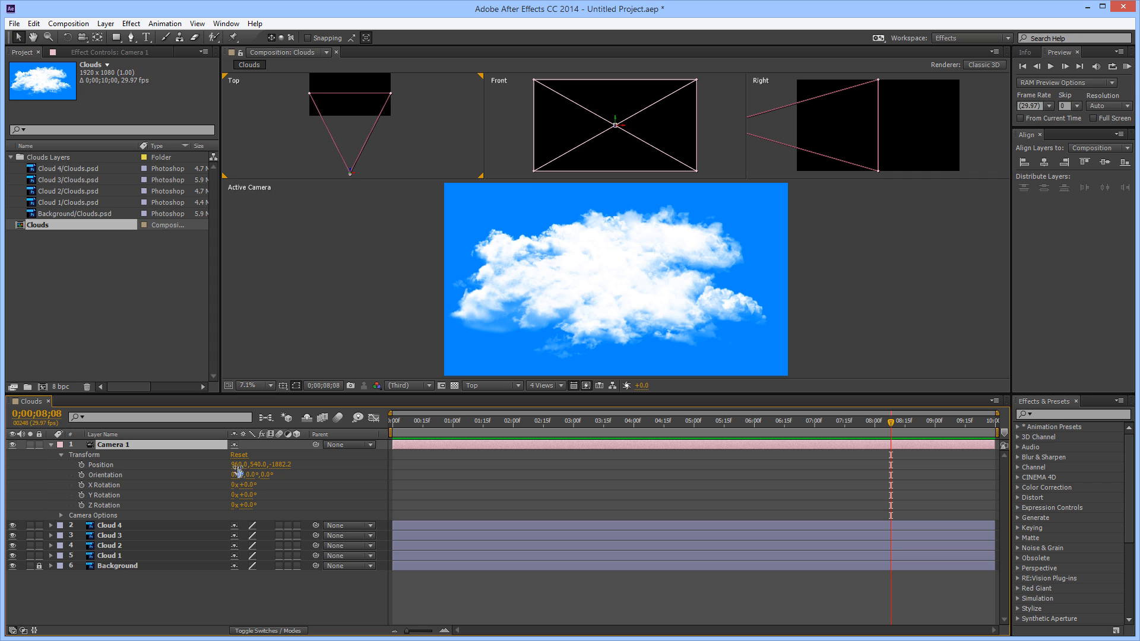
Try shifting Camera 1 sideways and vertically through its Position values, undoing each move
drag(237, 465, 357, 478)
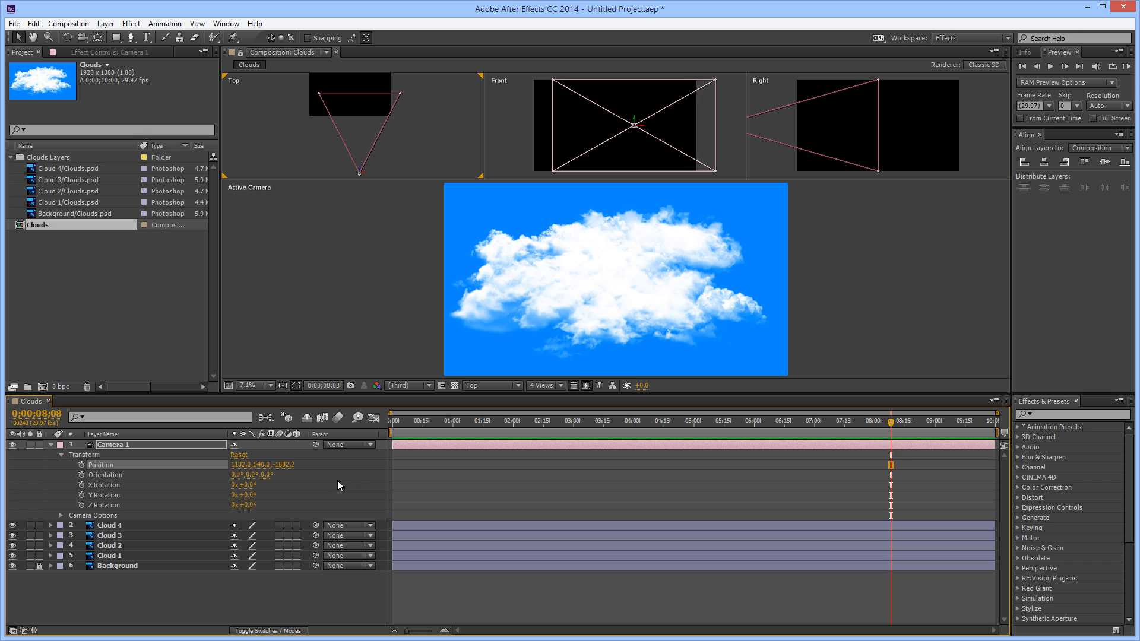
key(ctrl+z)
drag(260, 465, 358, 497)
key(ctrl+z)
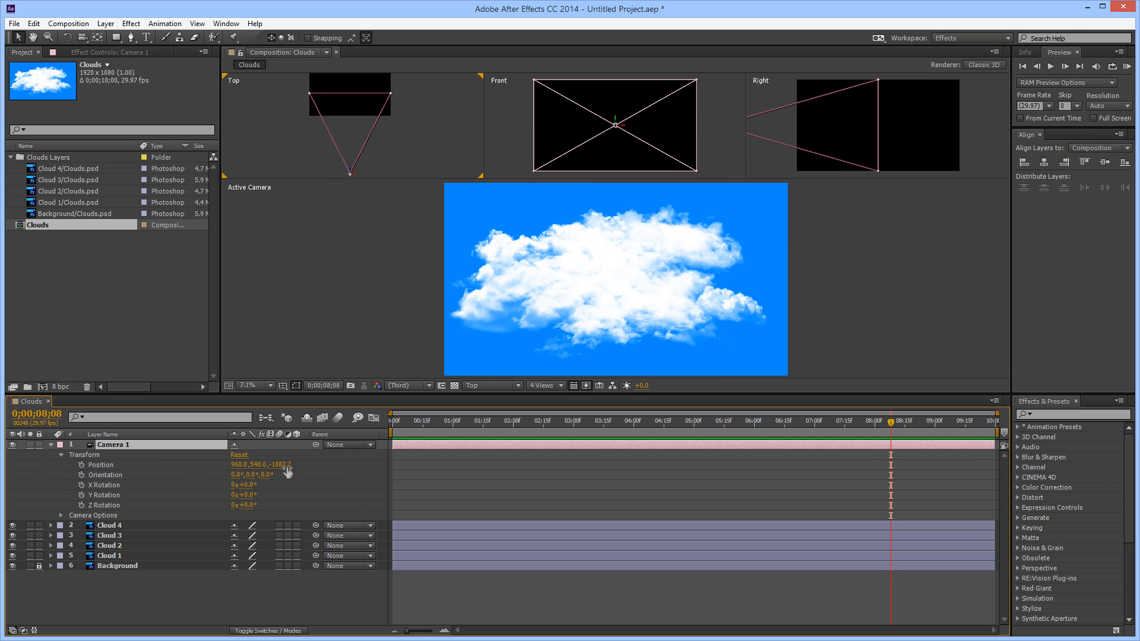
Set Camera 1's Z position to -1632.2 and start Position keyframing at 0;00;00;00
drag(283, 465, 302, 484)
drag(420, 422, 356, 433)
drag(289, 464, 433, 465)
right_click(432, 464)
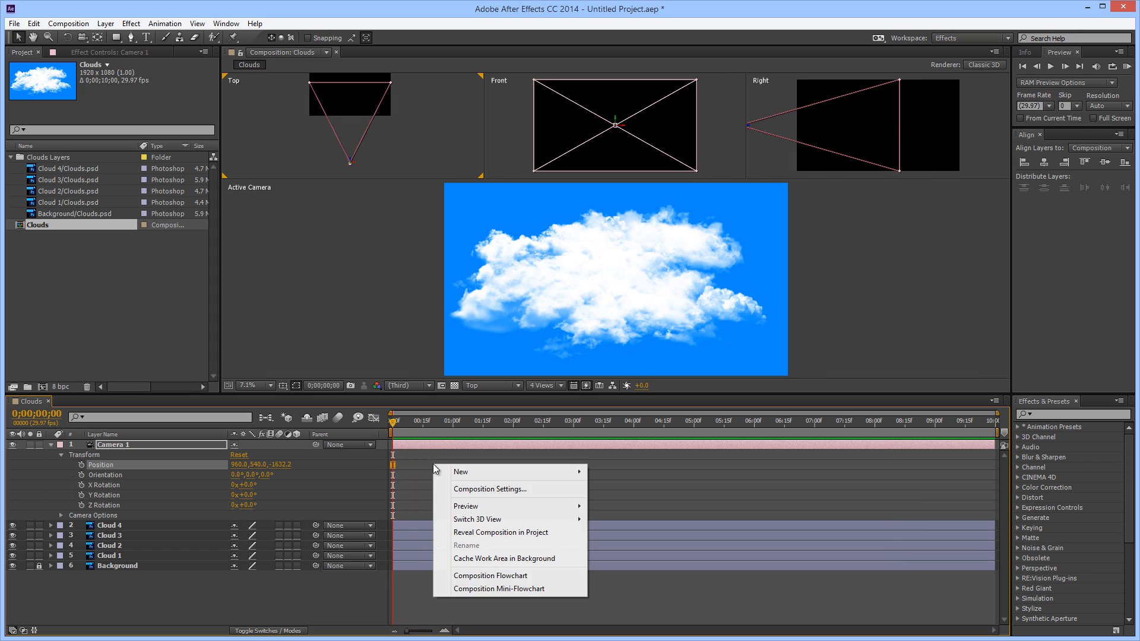
click(413, 462)
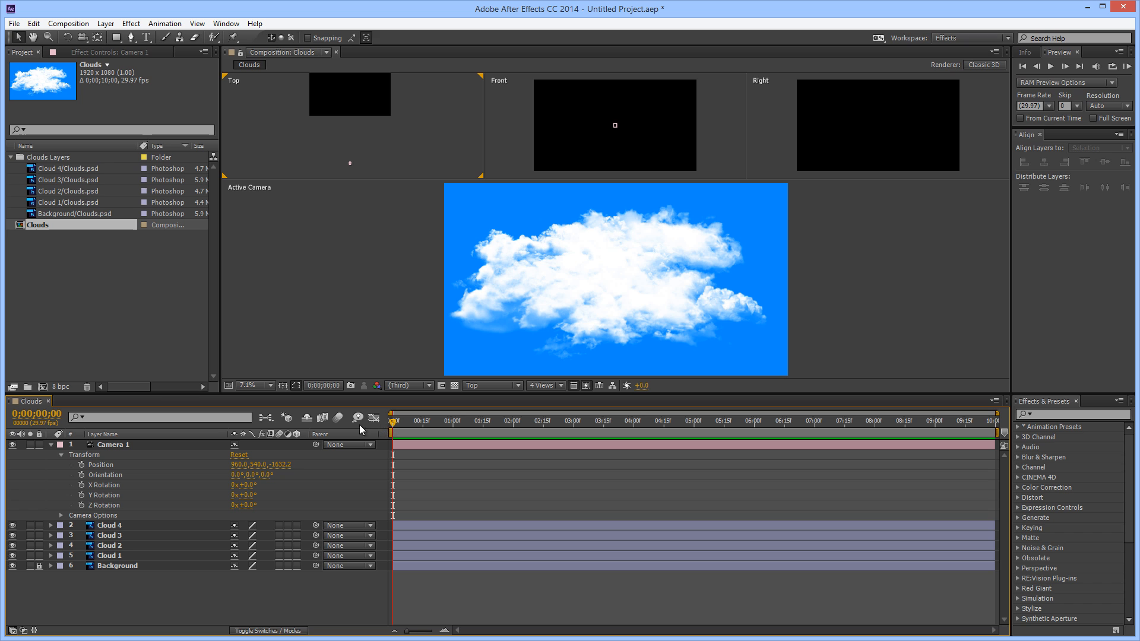
click(81, 465)
Keyframe Camera 1's Z position at -764.2 at 0;00;09;29, and return the playhead to the start
drag(395, 419, 646, 420)
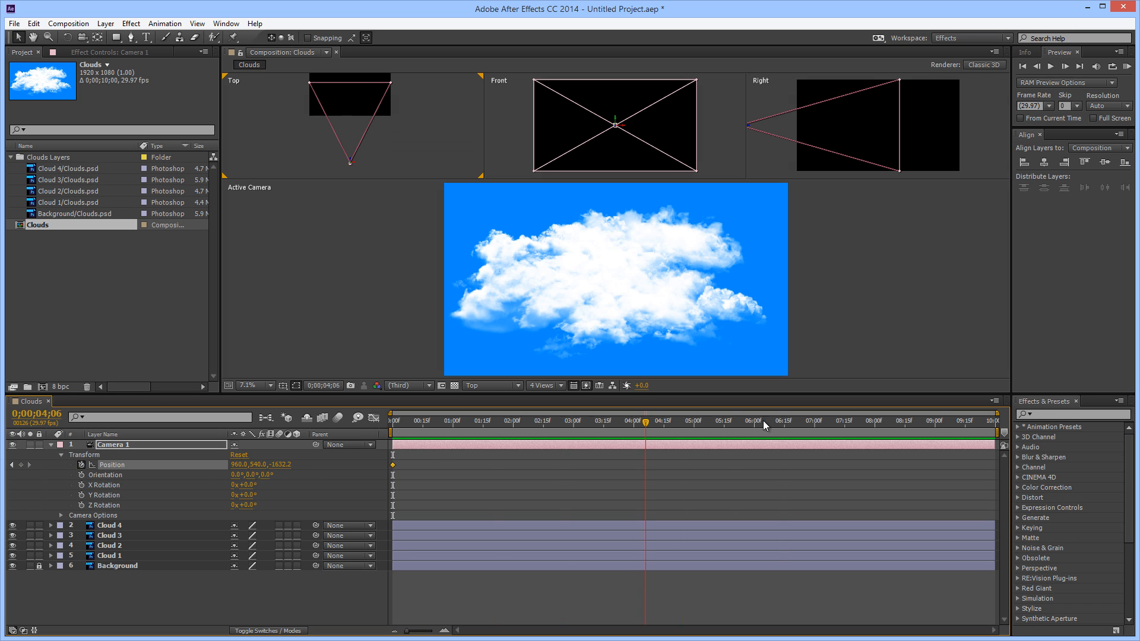
drag(764, 421, 1018, 422)
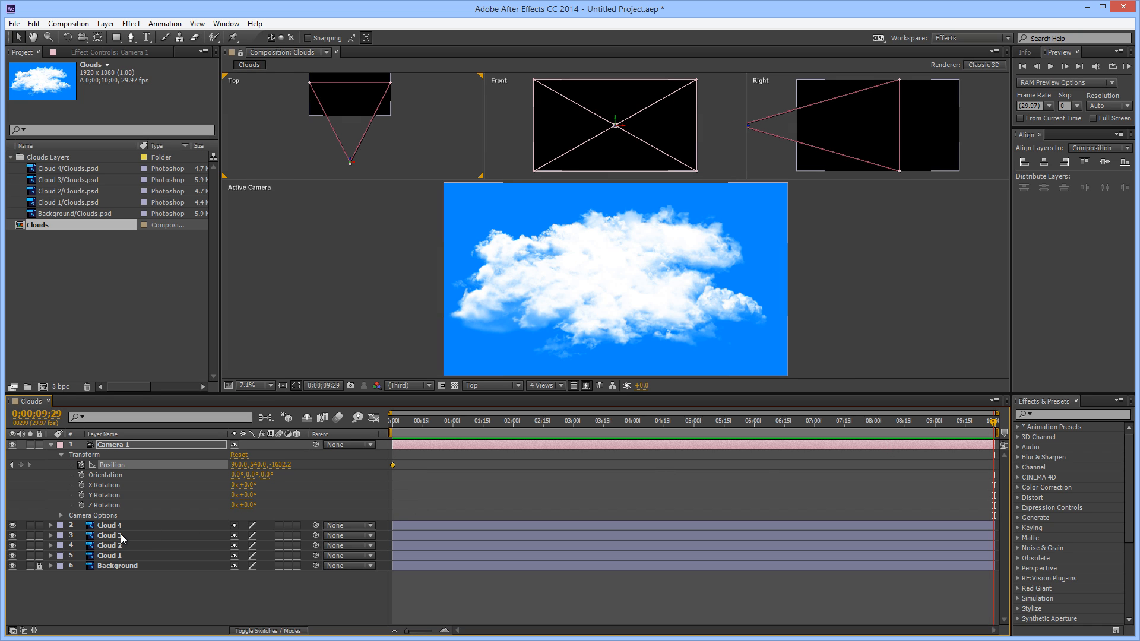
drag(279, 465, 801, 471)
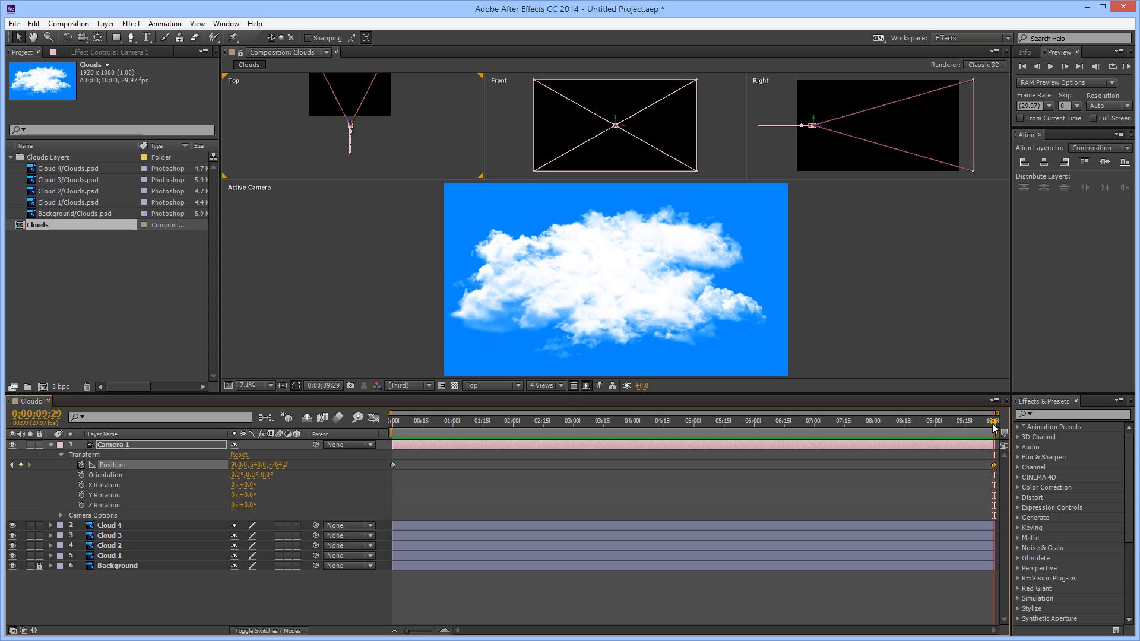
drag(994, 427, 417, 426)
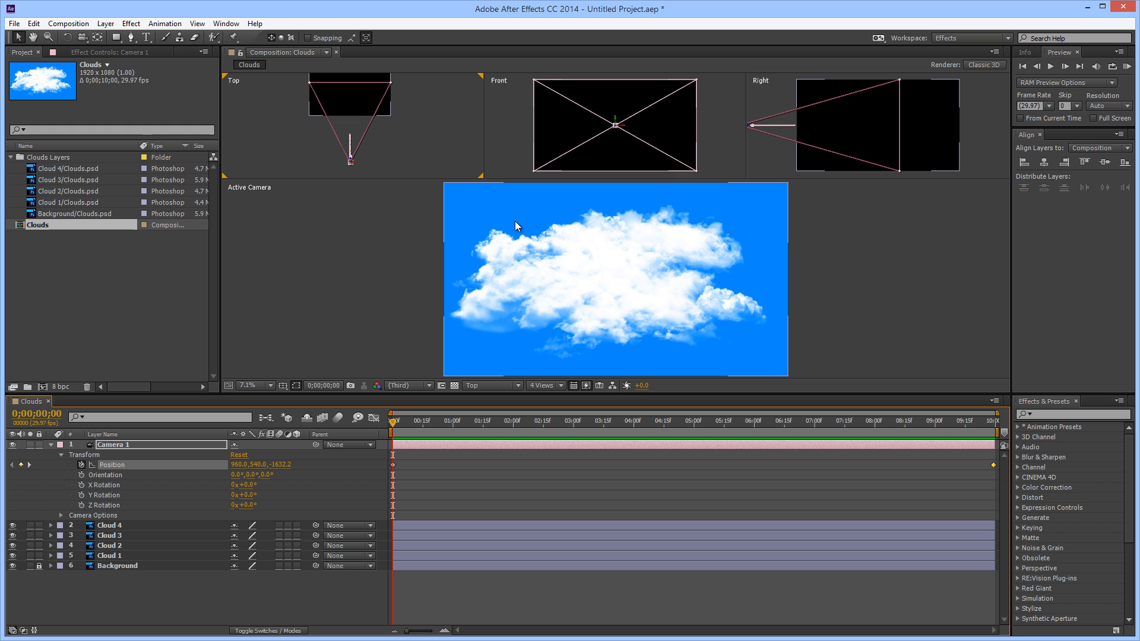
Reverse the stacking order of the cloud layers so Cloud 1 is uppermost and Cloud 4 sits directly above Background
click(161, 526)
shift+click(169, 555)
click(160, 573)
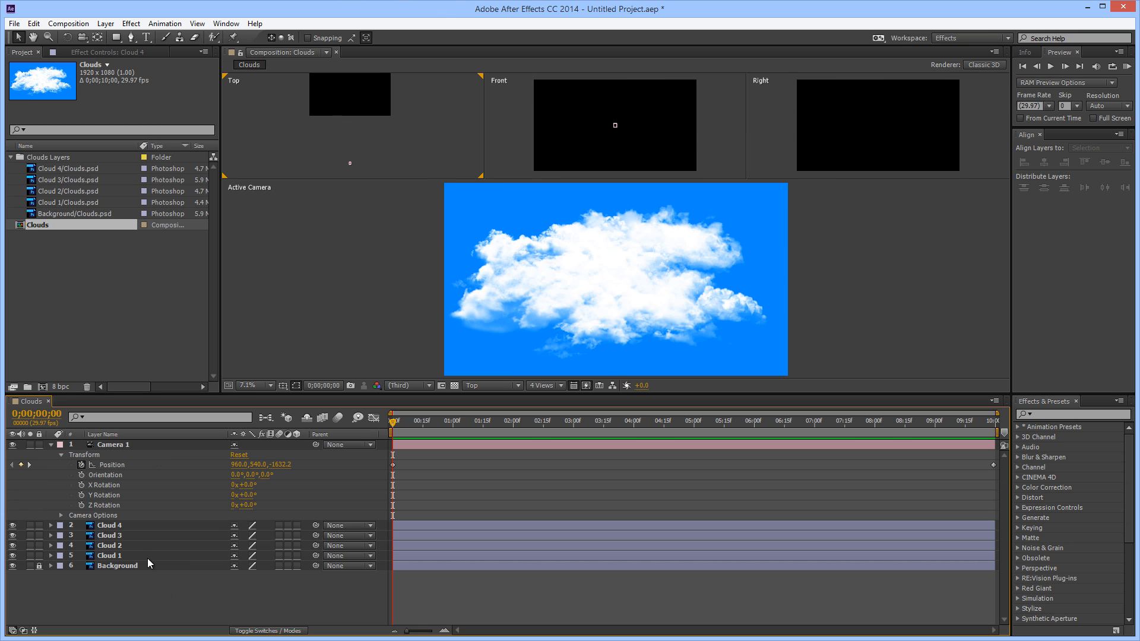
drag(148, 557, 209, 540)
click(149, 556)
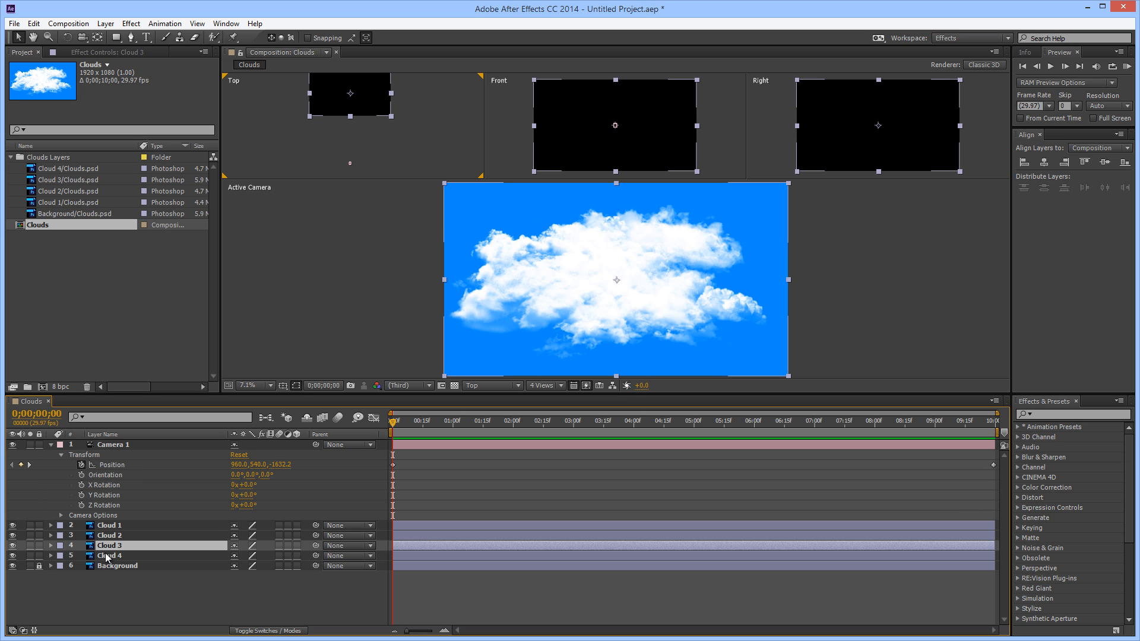
Turn the Cloud 1 through Cloud 4 layers into 3D layers and scrub the timeline to preview the camera move
click(125, 526)
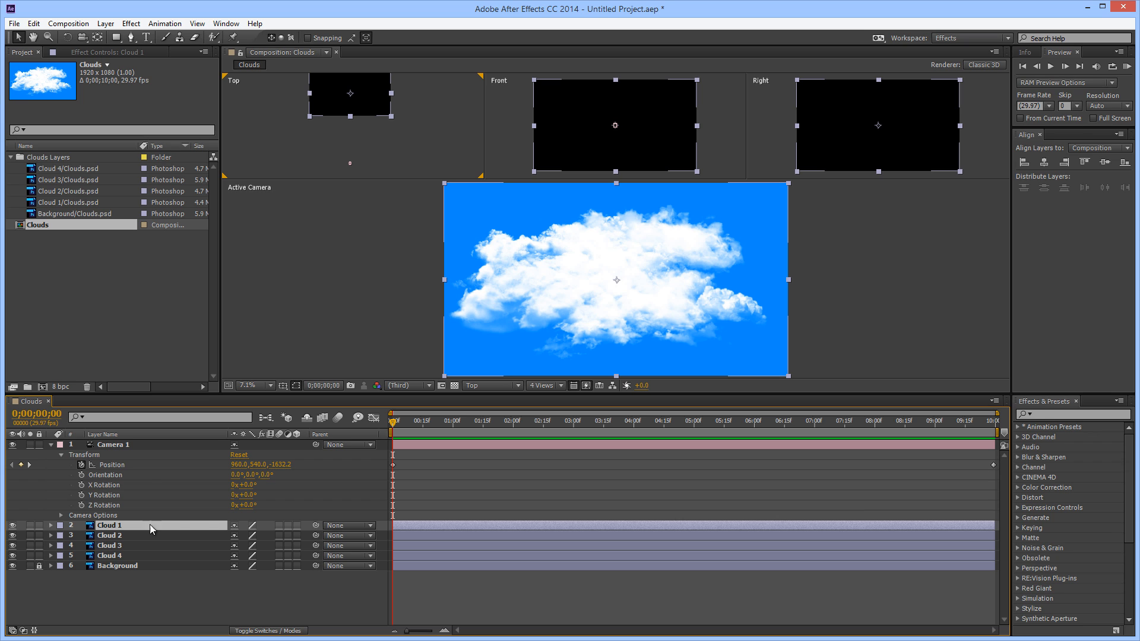
shift+click(161, 553)
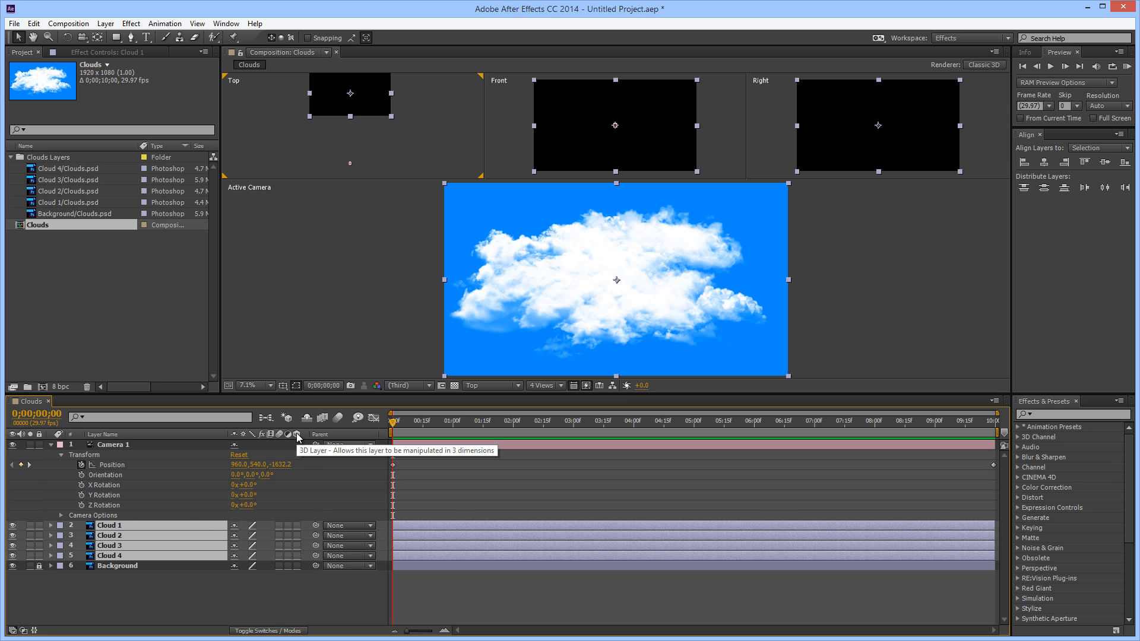
click(297, 525)
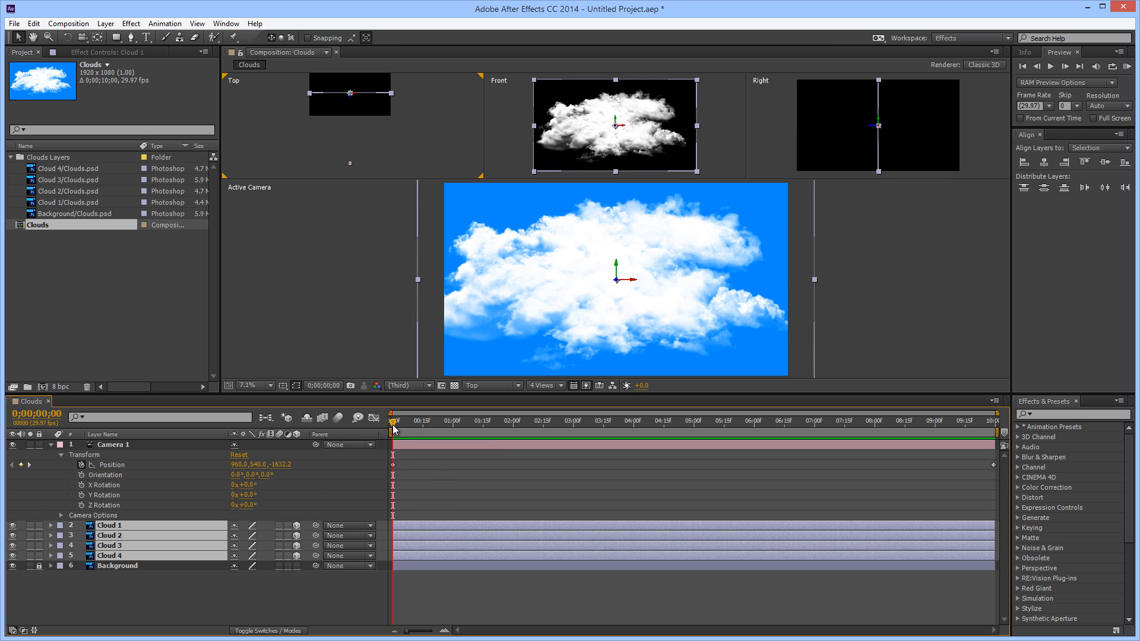
drag(394, 426, 377, 627)
Reveal the Position property of the Cloud 1 through Cloud 4 layers, and clear the layer selection
drag(415, 106, 415, 124)
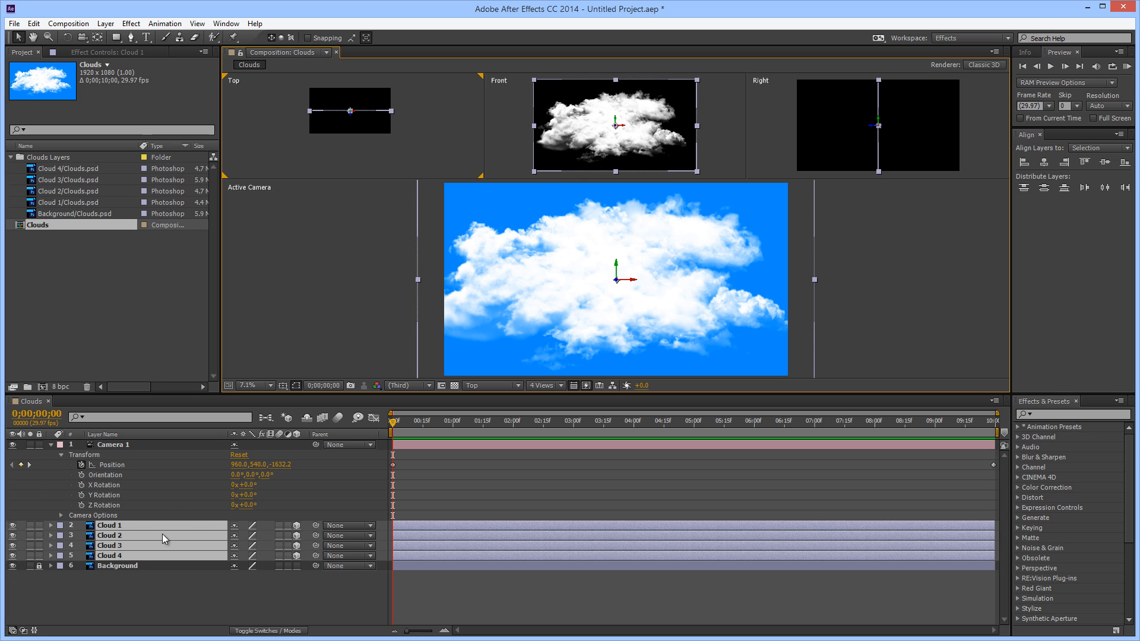
click(138, 526)
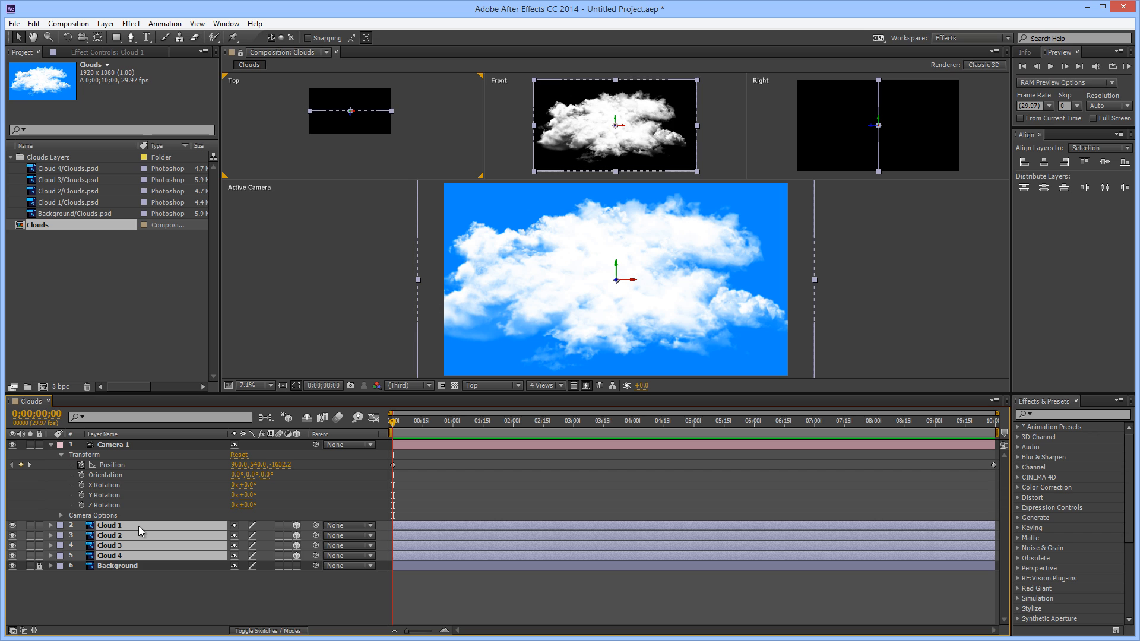
key(p)
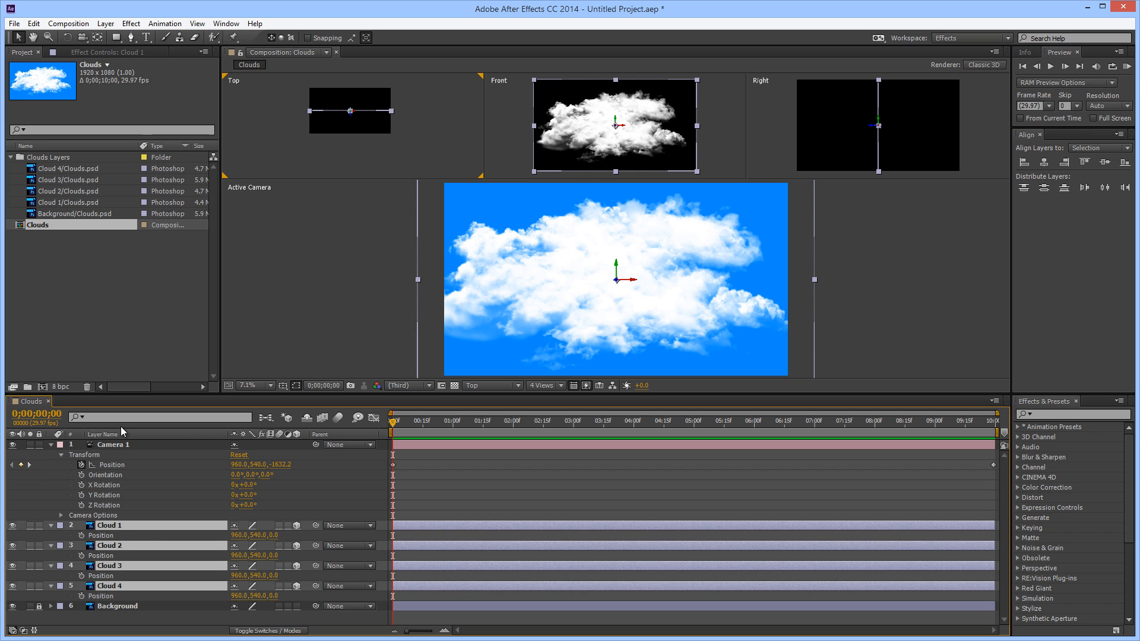
click(304, 497)
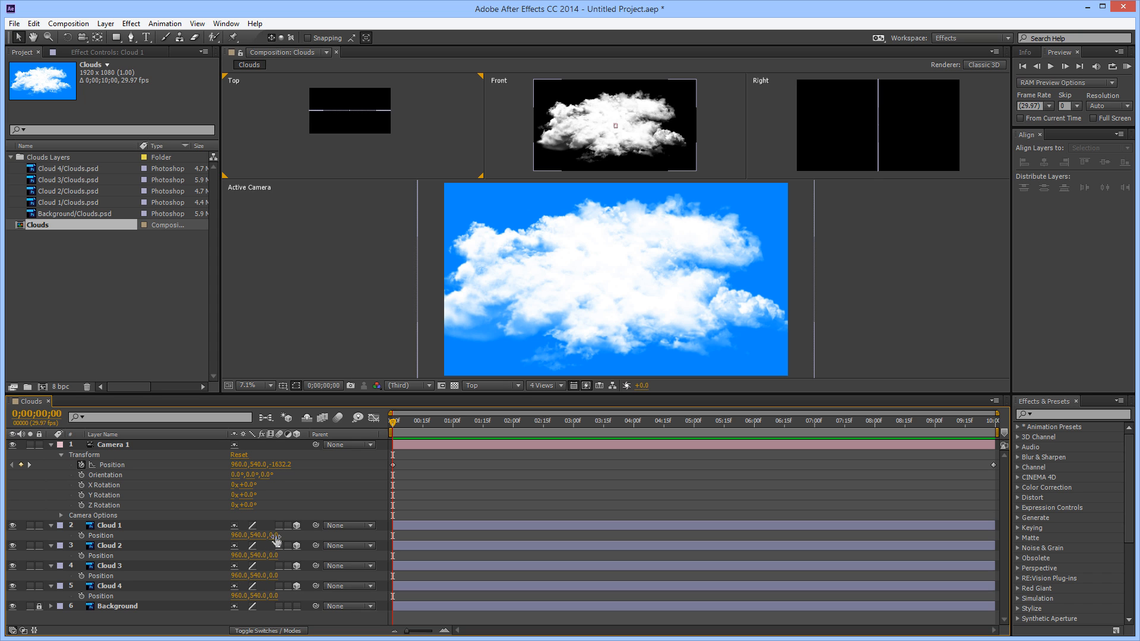
Space the clouds in depth by setting the Z position of Cloud 2 to 307, Cloud 3 to 607 and Cloud 4 to 899
mouse_move(273, 537)
mouse_down()
mouse_move(301, 538)
mouse_move(280, 547)
mouse_up()
key(ctrl+z)
drag(273, 555, 508, 608)
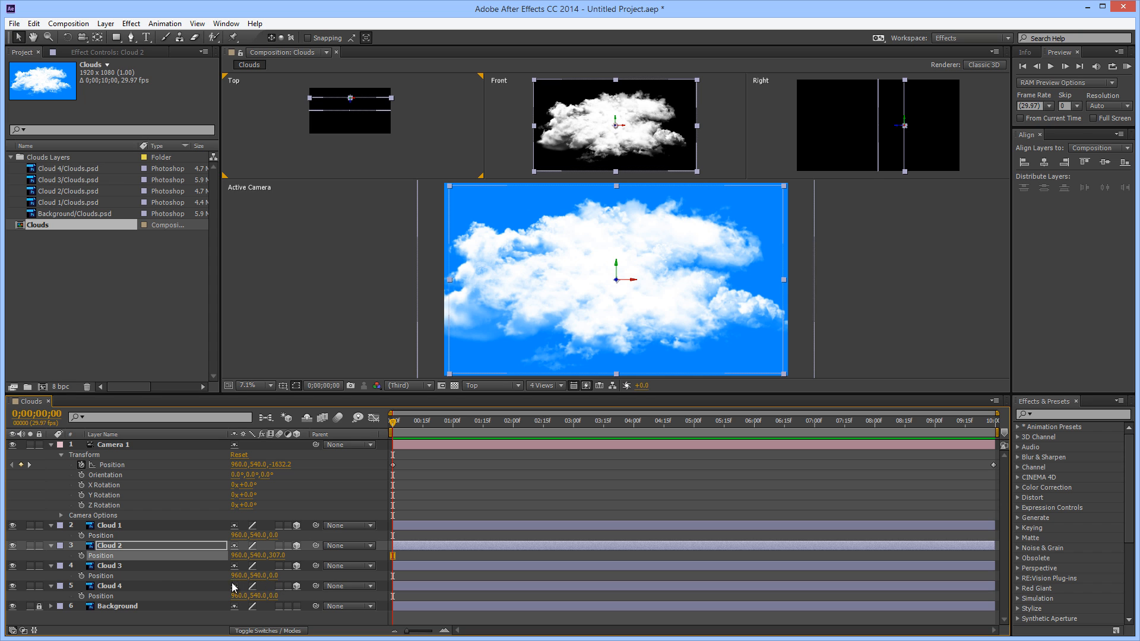
drag(277, 576, 649, 574)
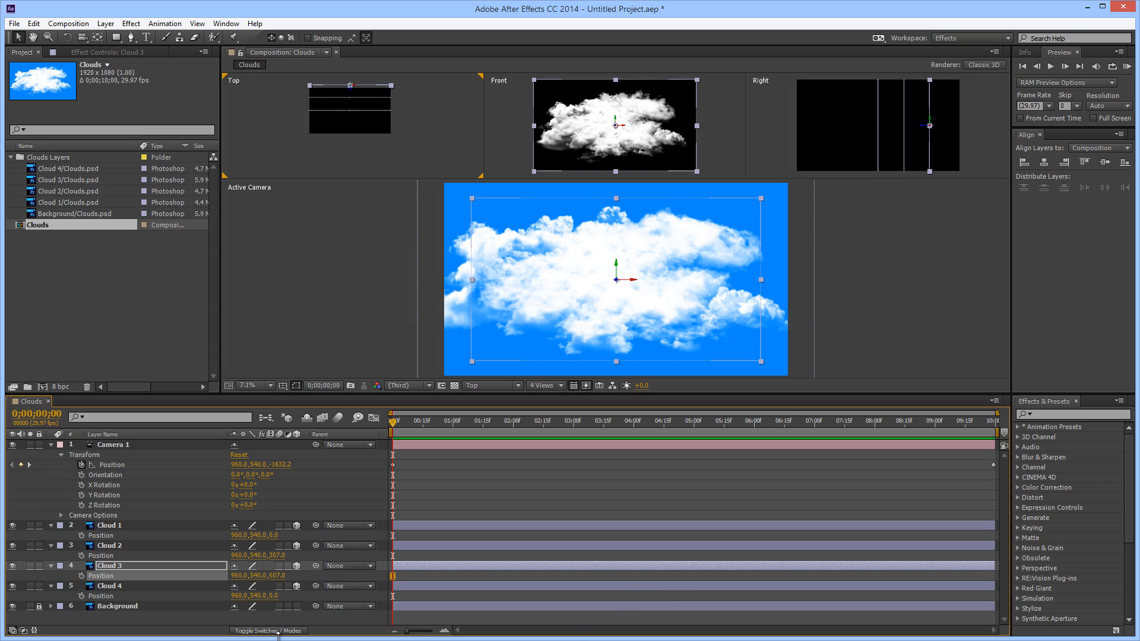
drag(276, 596, 792, 582)
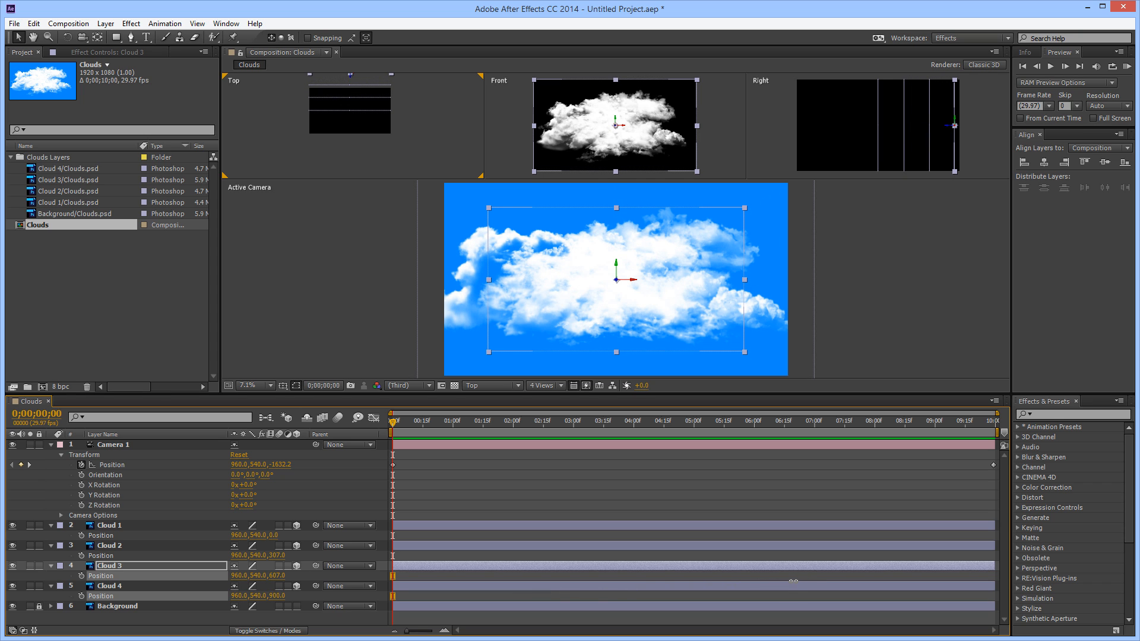
click(792, 582)
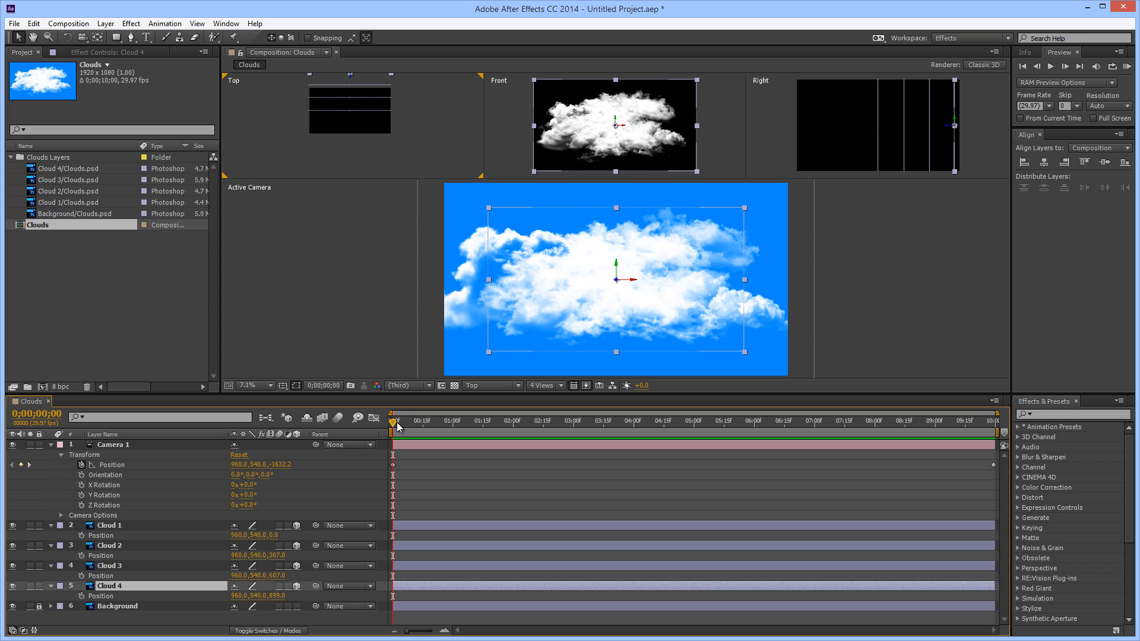
Select Camera 1 and scrub from the start to 0;00;05;20 to check its move toward the spaced clouds in the Top and camera views
drag(398, 422, 326, 407)
drag(422, 123, 419, 142)
click(423, 141)
scroll(318, 214, down, 2)
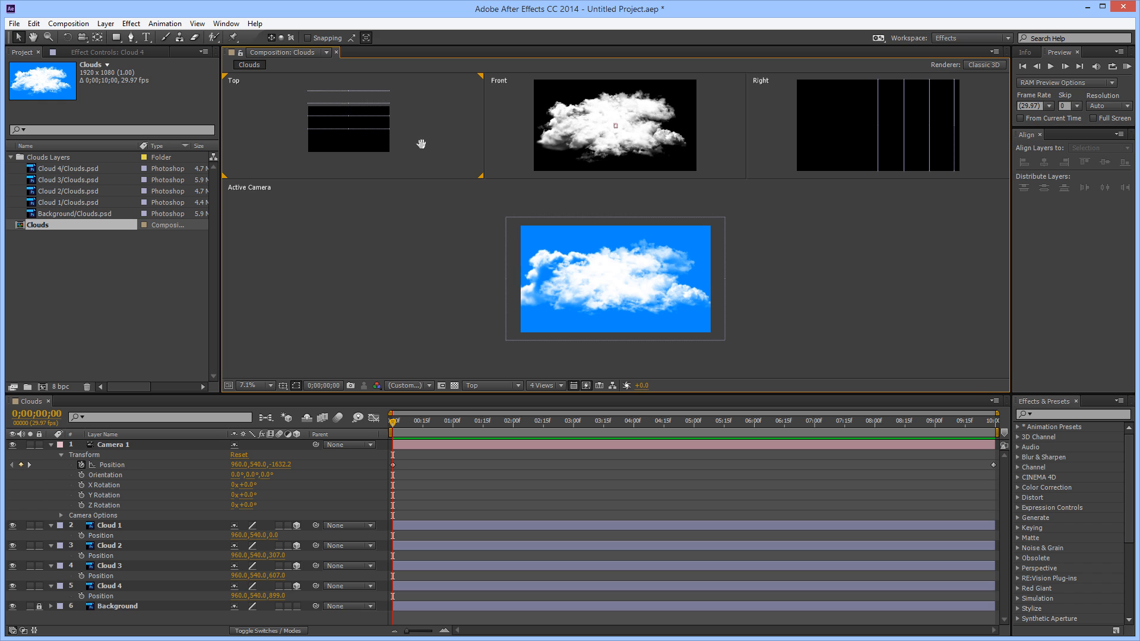
scroll(436, 250, up, 2)
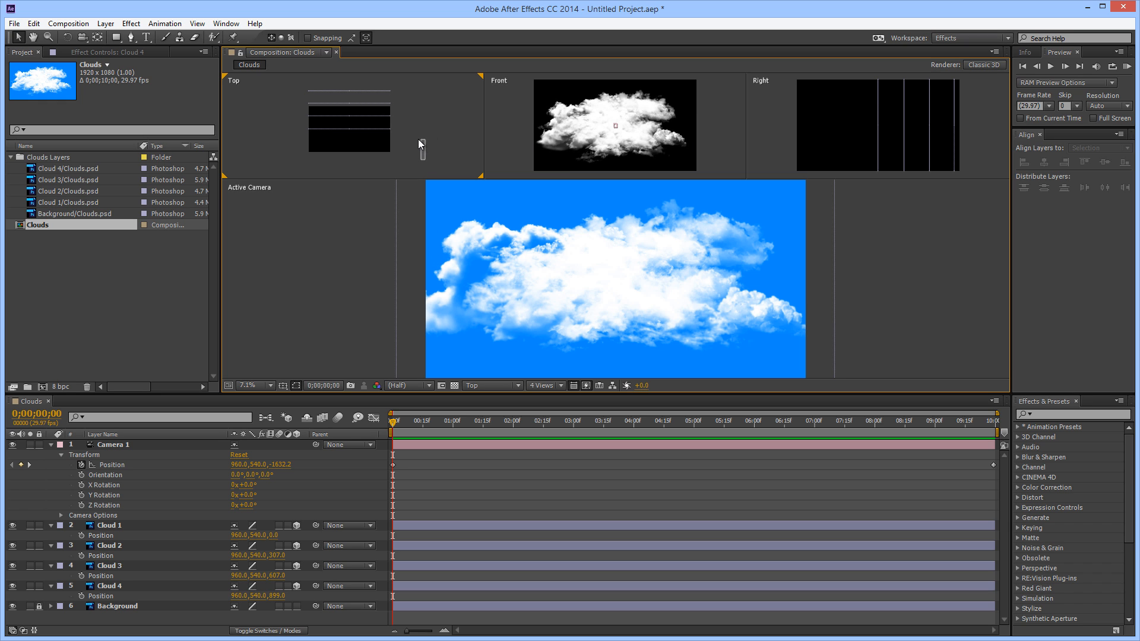
scroll(418, 141, down, 2)
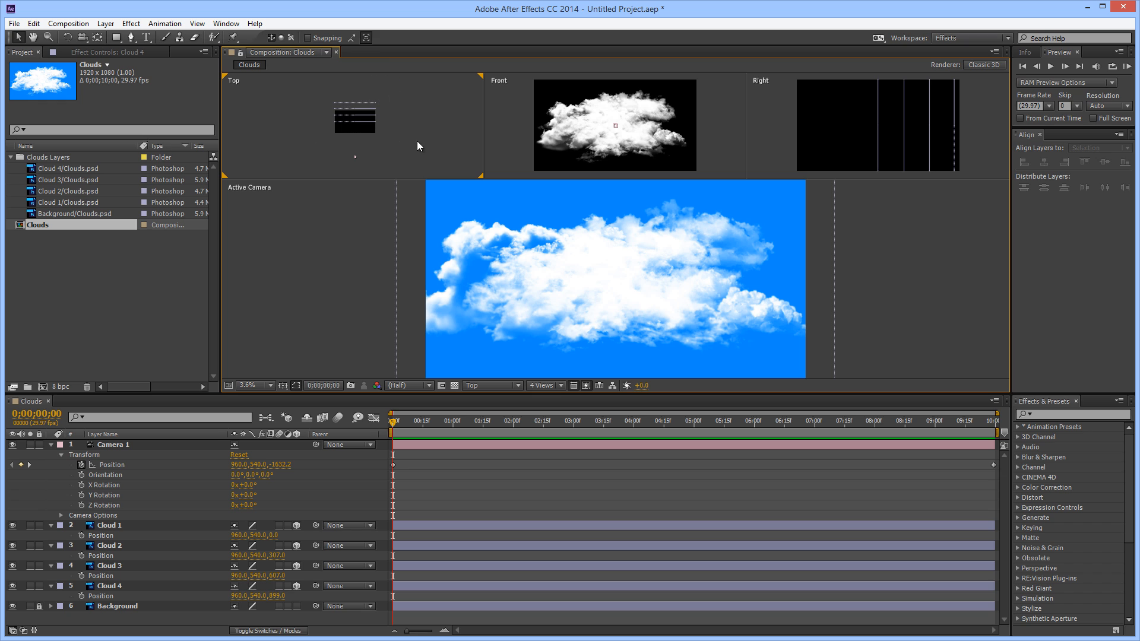
click(108, 445)
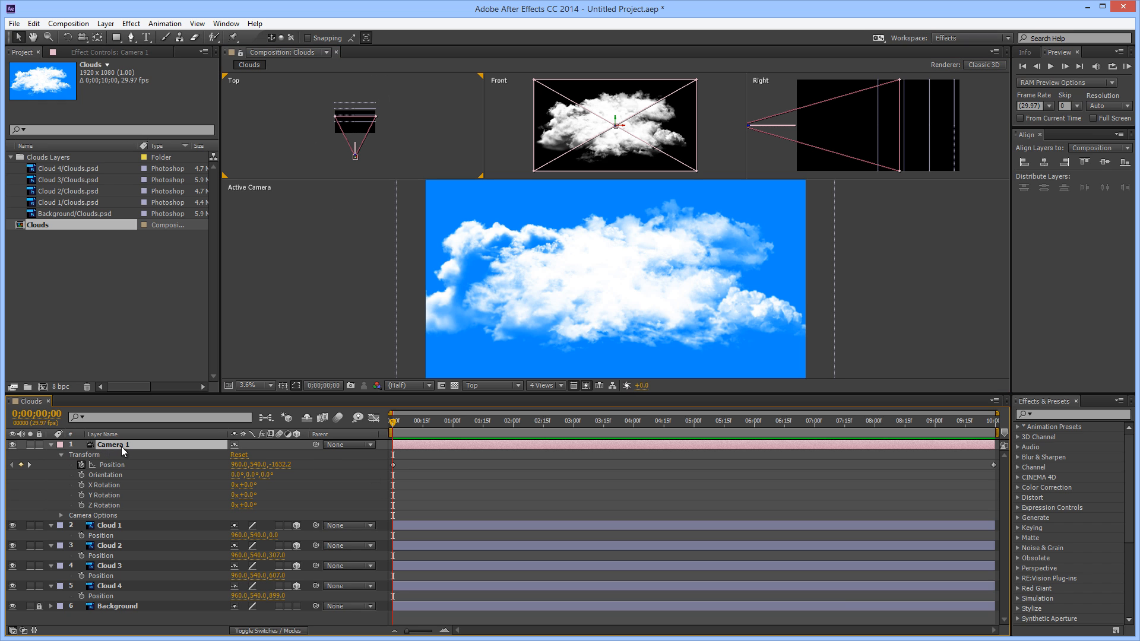
drag(394, 425, 735, 487)
Lower Cloud 1 through Cloud 4 together by setting their Y position to 784
click(110, 528)
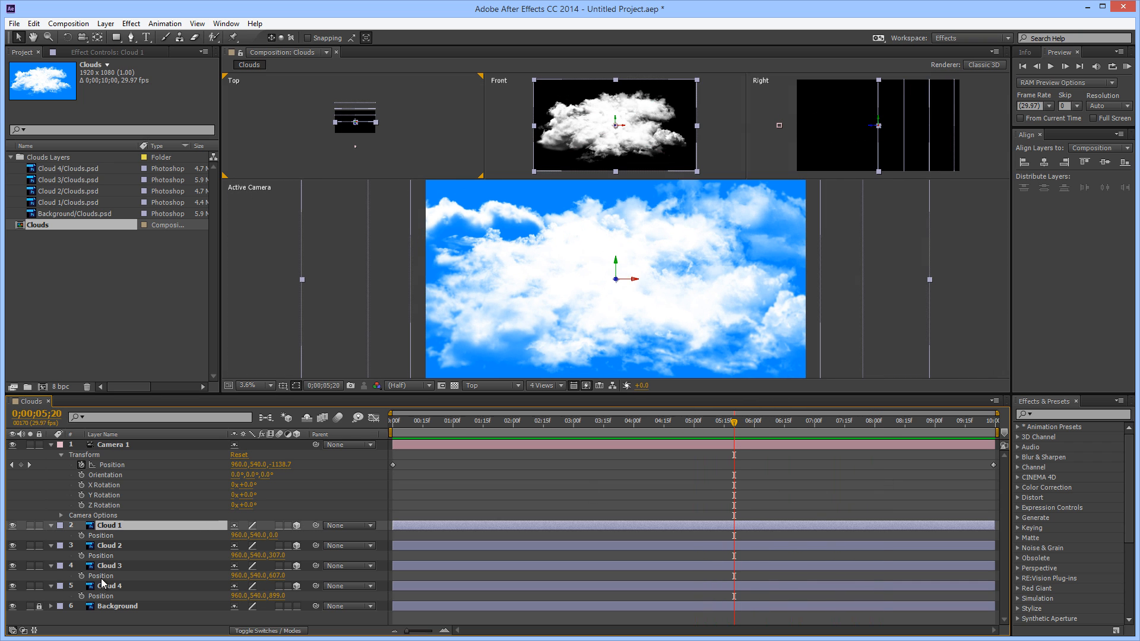
shift+click(107, 586)
drag(255, 535, 407, 530)
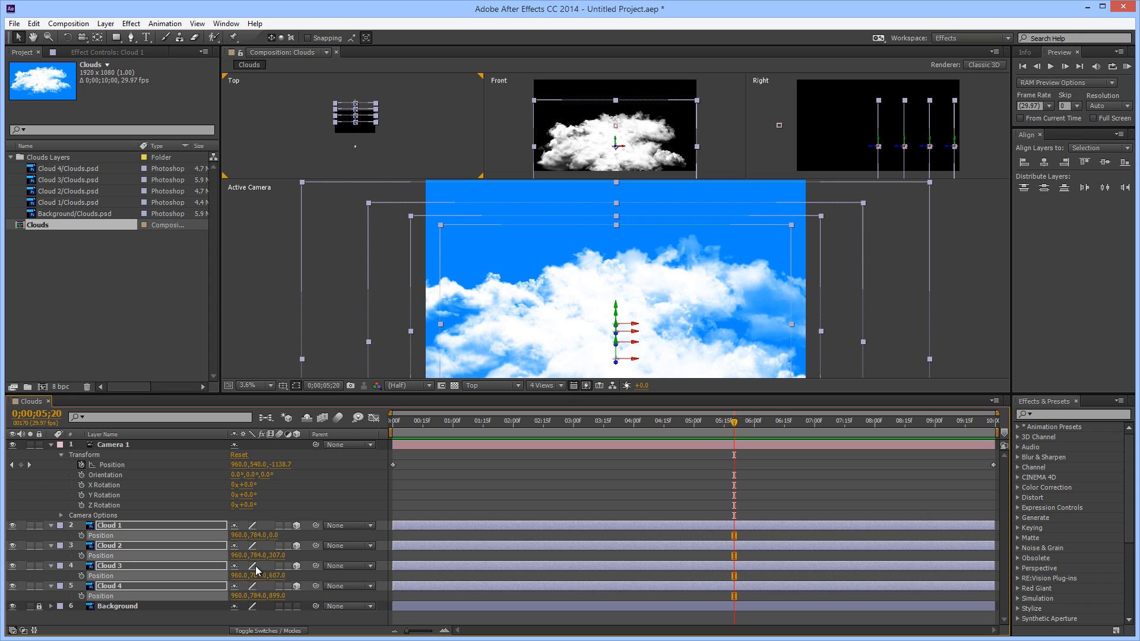
Deselect the clouds, play the animation from the start to check the lowered clouds, and return the playhead to 0;00;00;00
drag(736, 422, 864, 486)
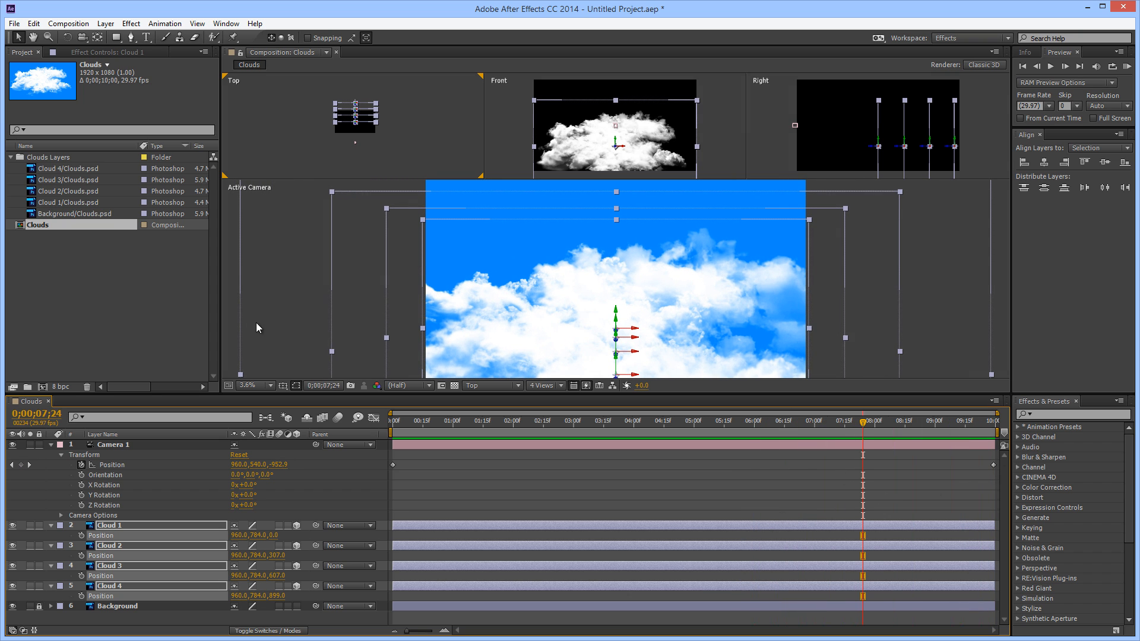
click(921, 305)
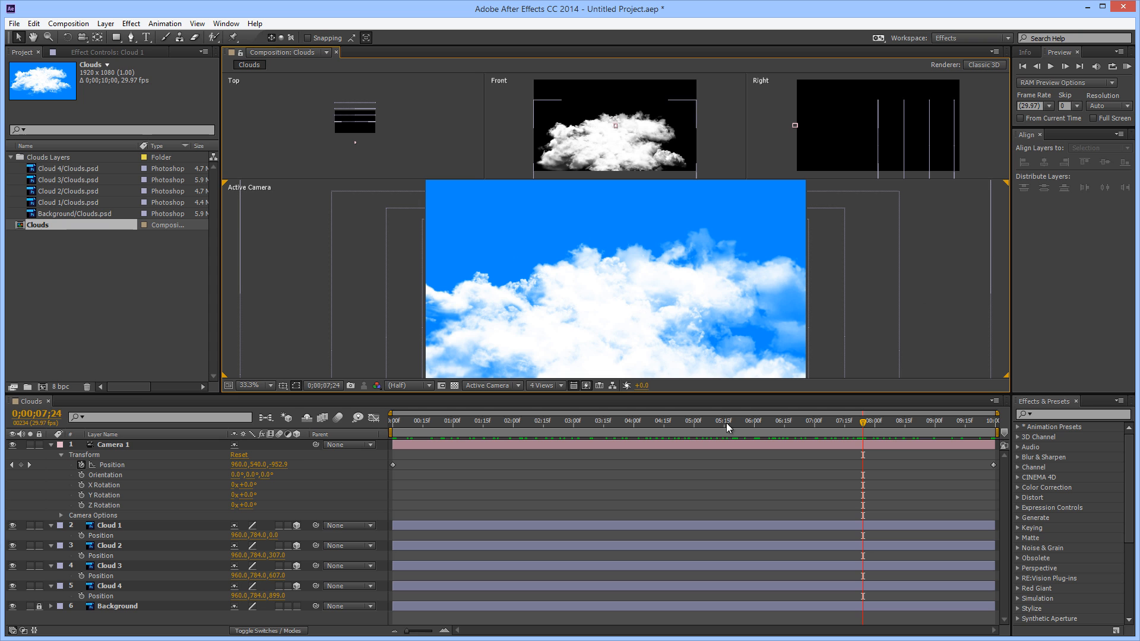
drag(863, 422, 363, 447)
key(space)
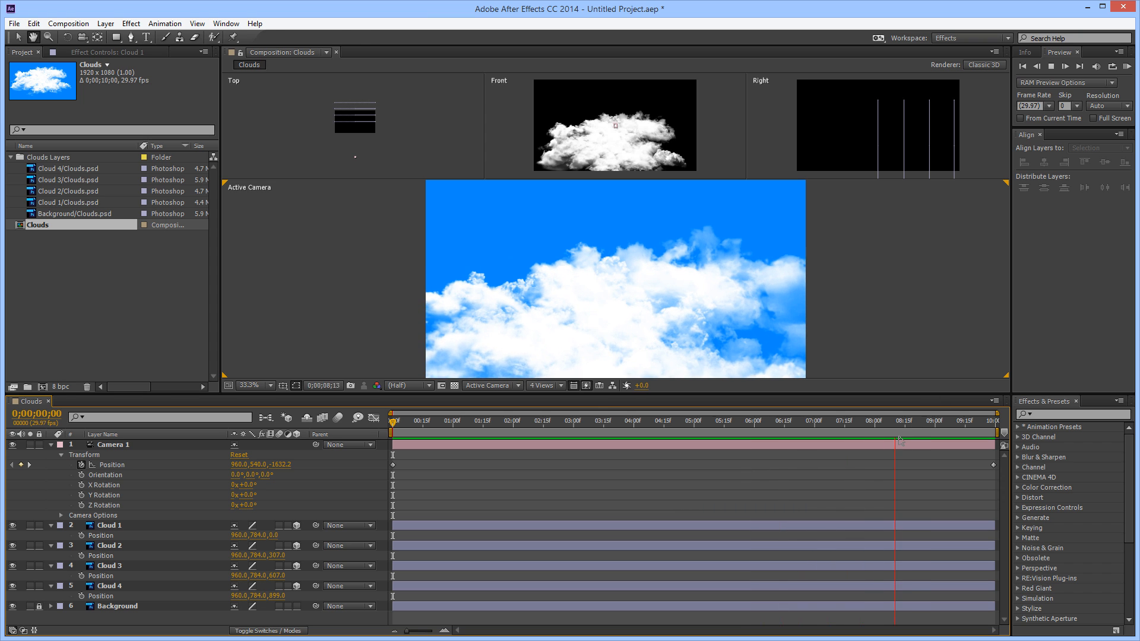
drag(850, 425, 333, 437)
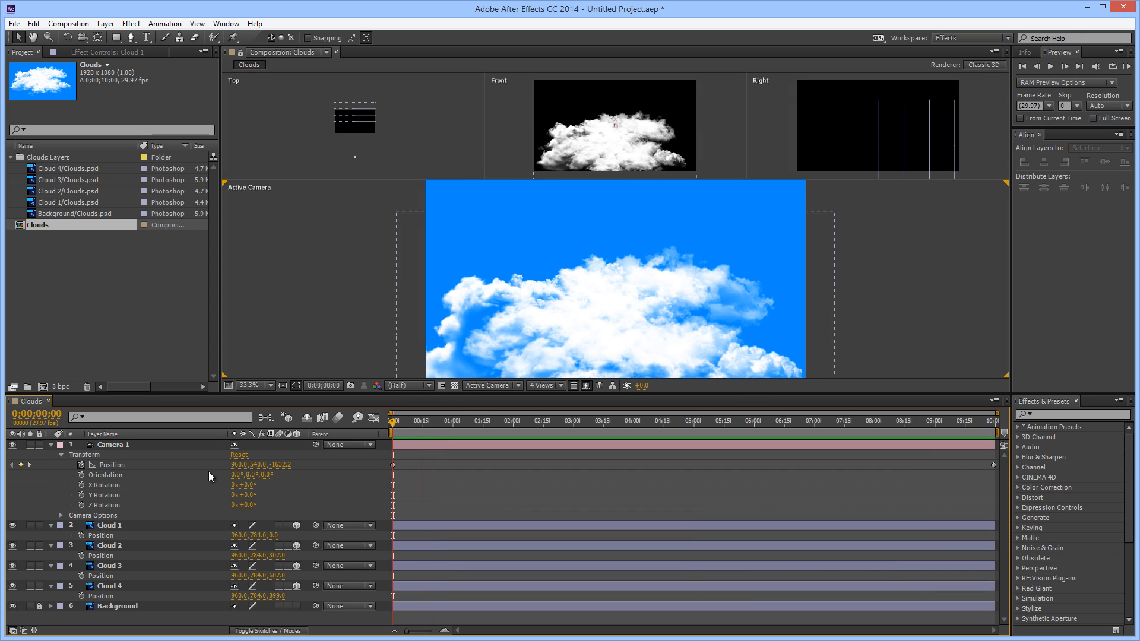
Set Camera 1's Position keyframes to Z -1250.2 at the start and to Y 502, Z -379.2 at 0;00;09;29
drag(285, 472, 487, 459)
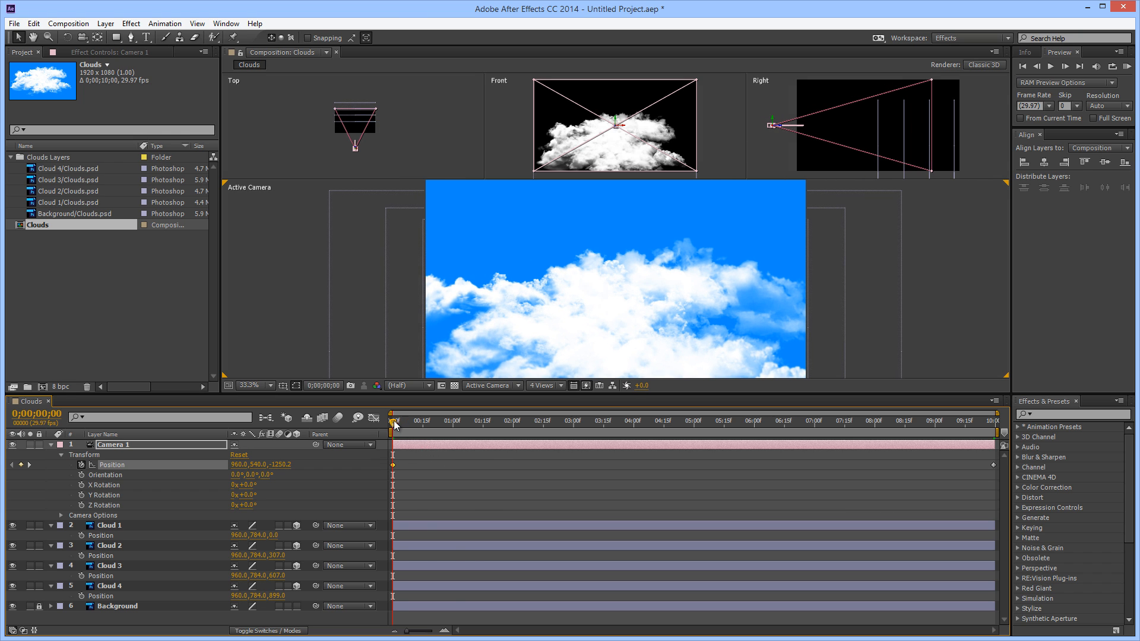
drag(393, 421, 1018, 415)
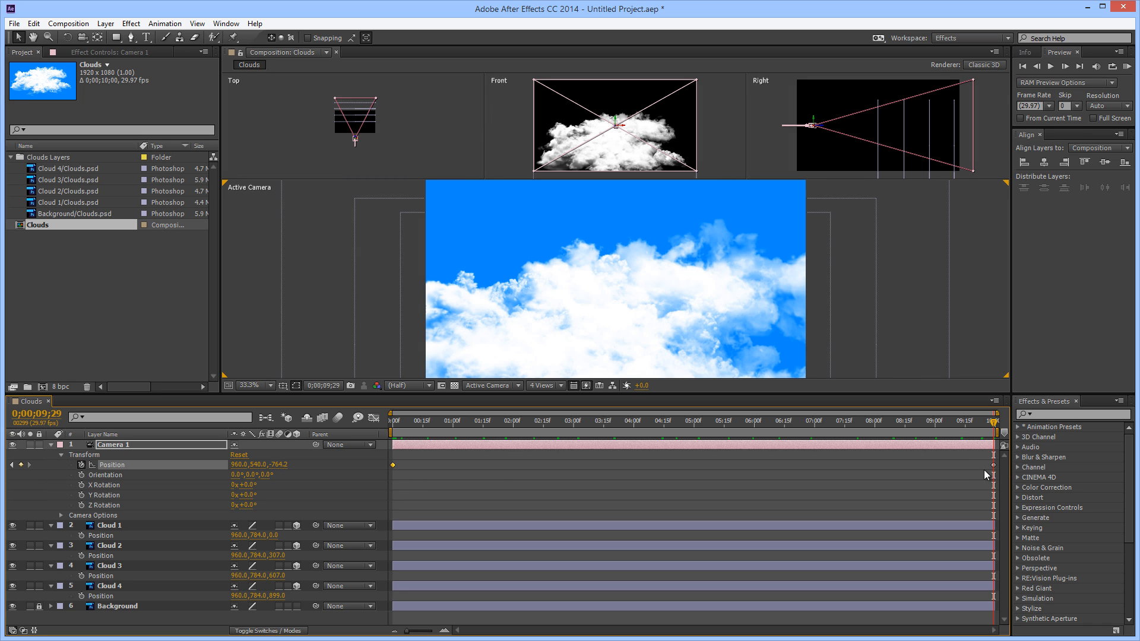
drag(280, 468, 503, 459)
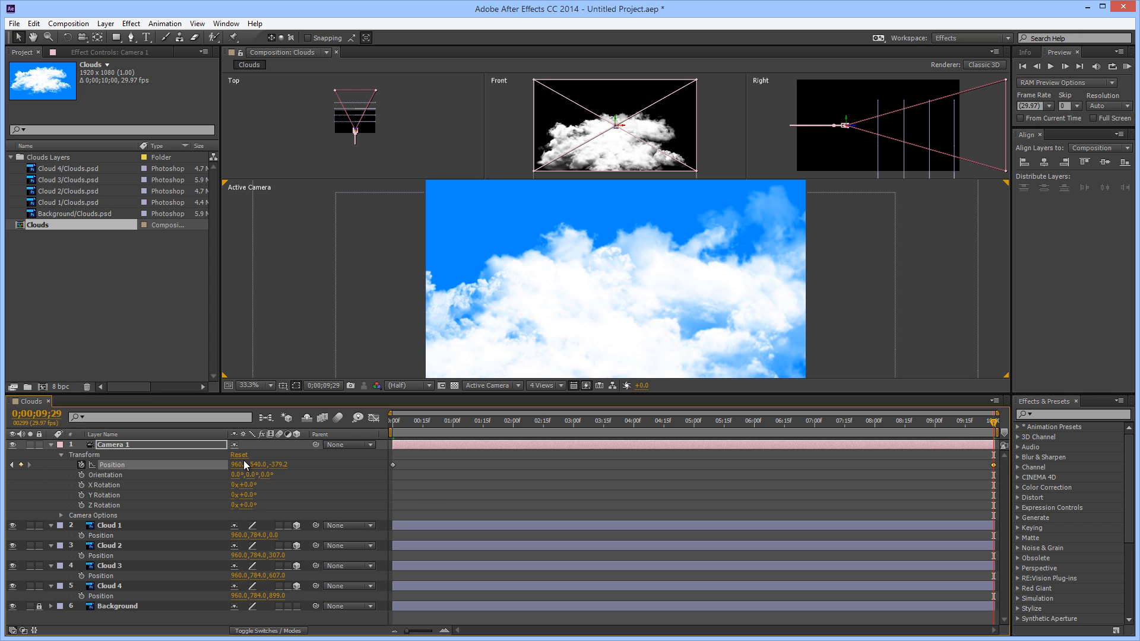
mouse_move(252, 467)
mouse_down()
mouse_move(275, 470)
mouse_move(230, 474)
mouse_up()
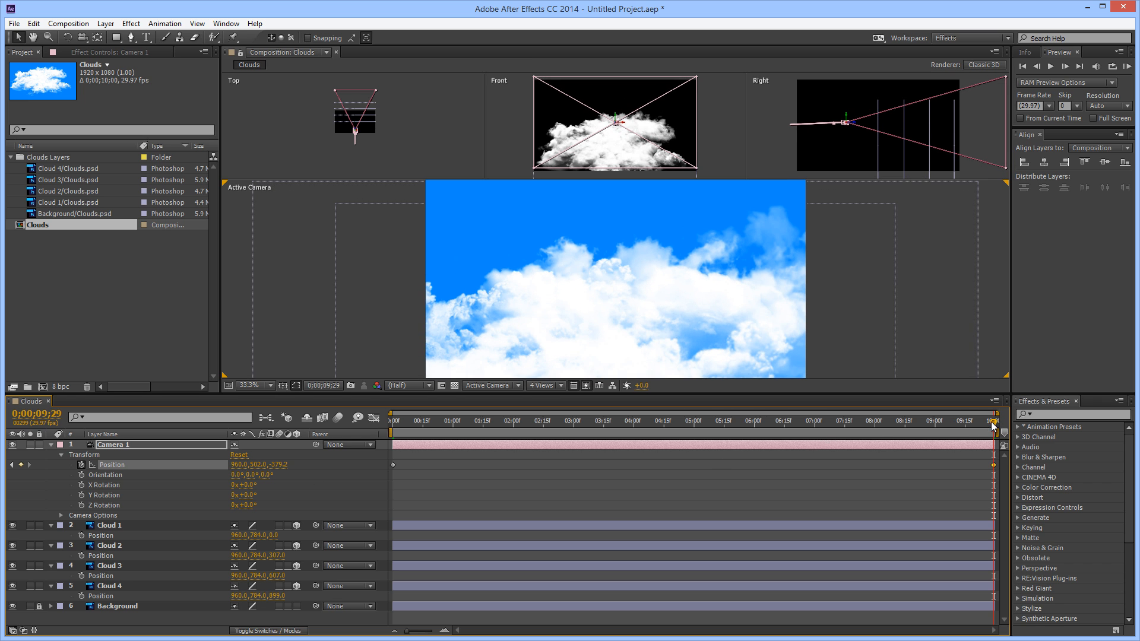
Preview the revised camera flight from the first frame, and return the playhead to the start
drag(993, 426, 332, 474)
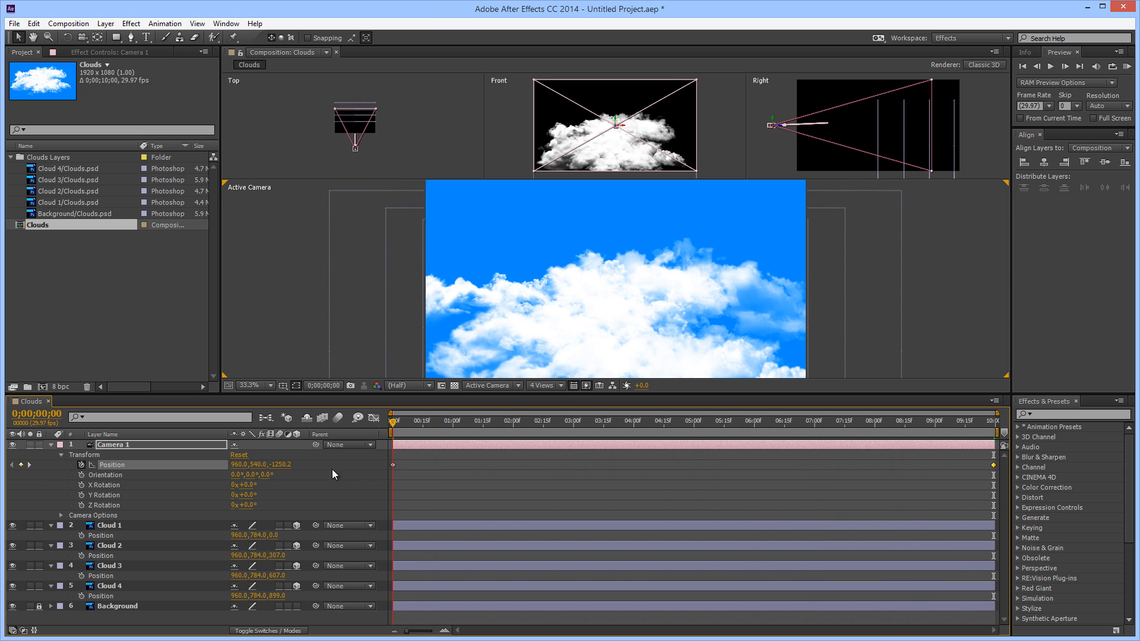
key(space)
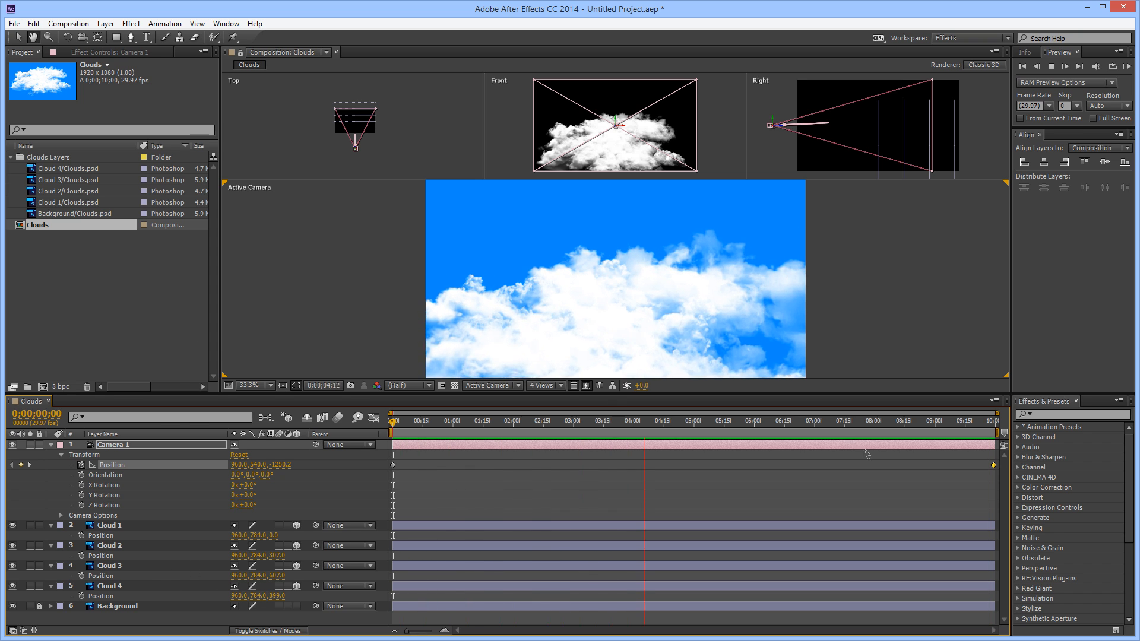
key(space)
drag(748, 420, 391, 431)
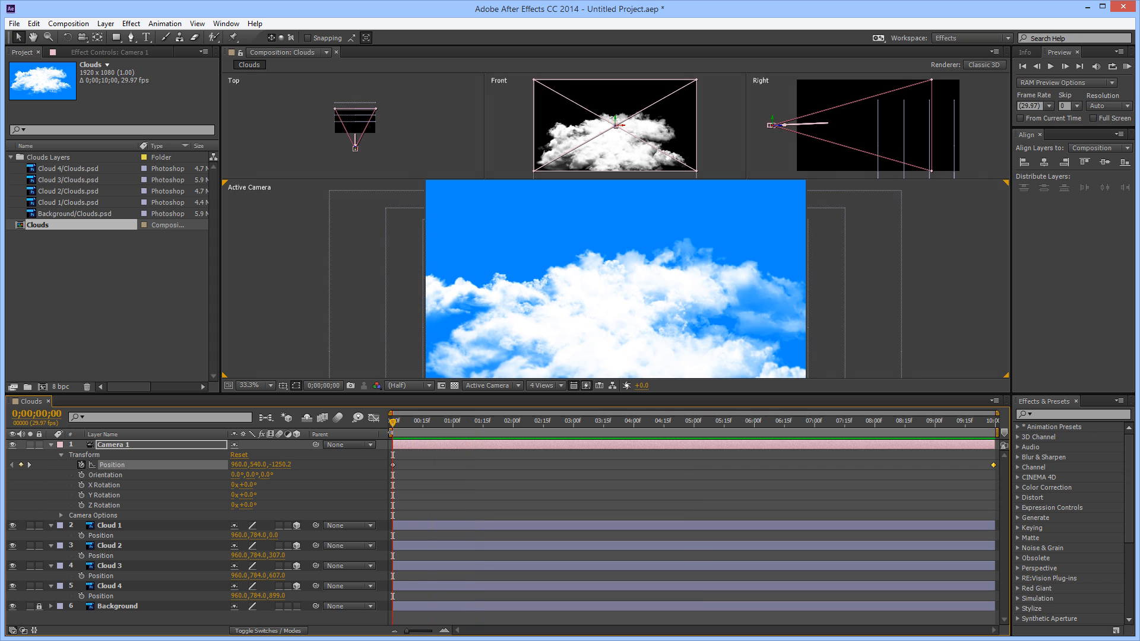
Duplicate the Cloud 1 through Cloud 4 layers together at the start of the timeline
click(113, 527)
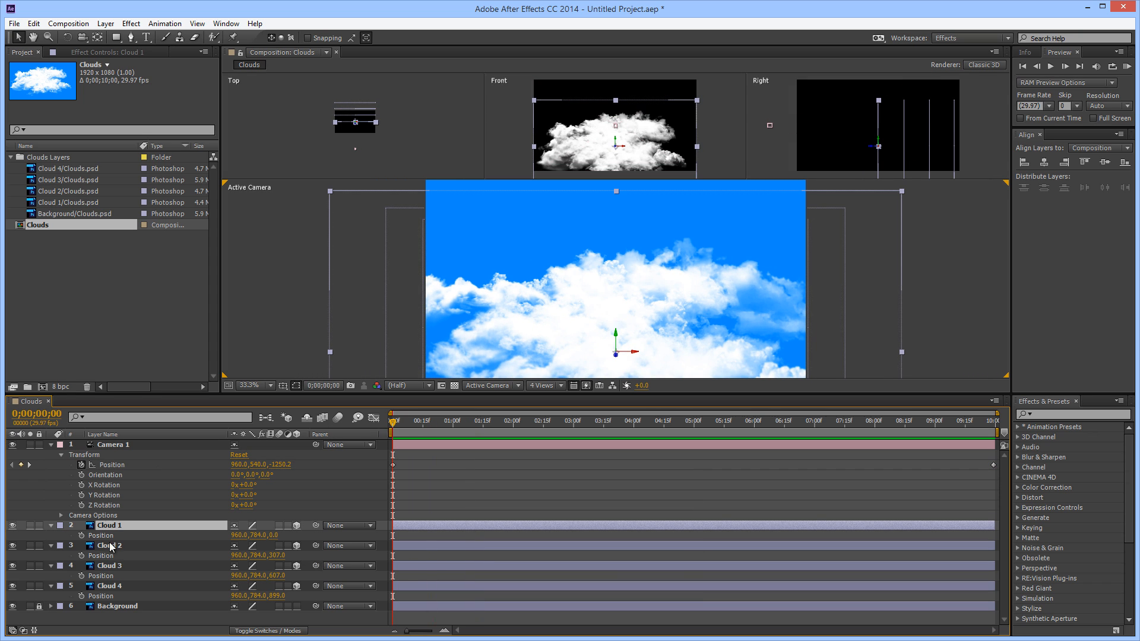
shift+click(112, 588)
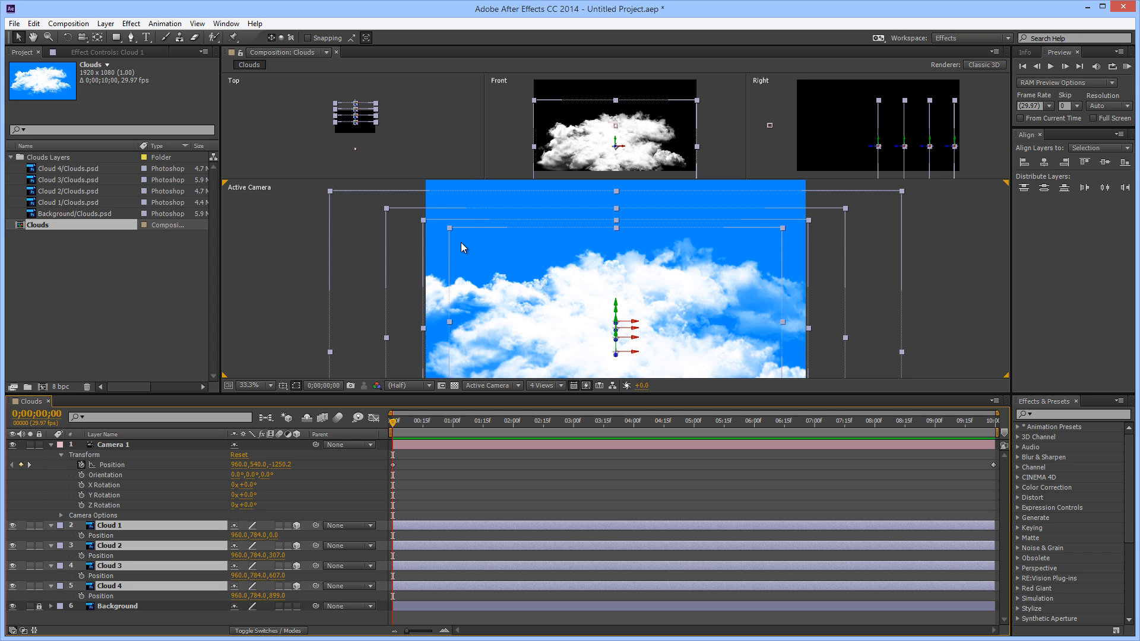
drag(399, 422, 354, 426)
key(ctrl+d)
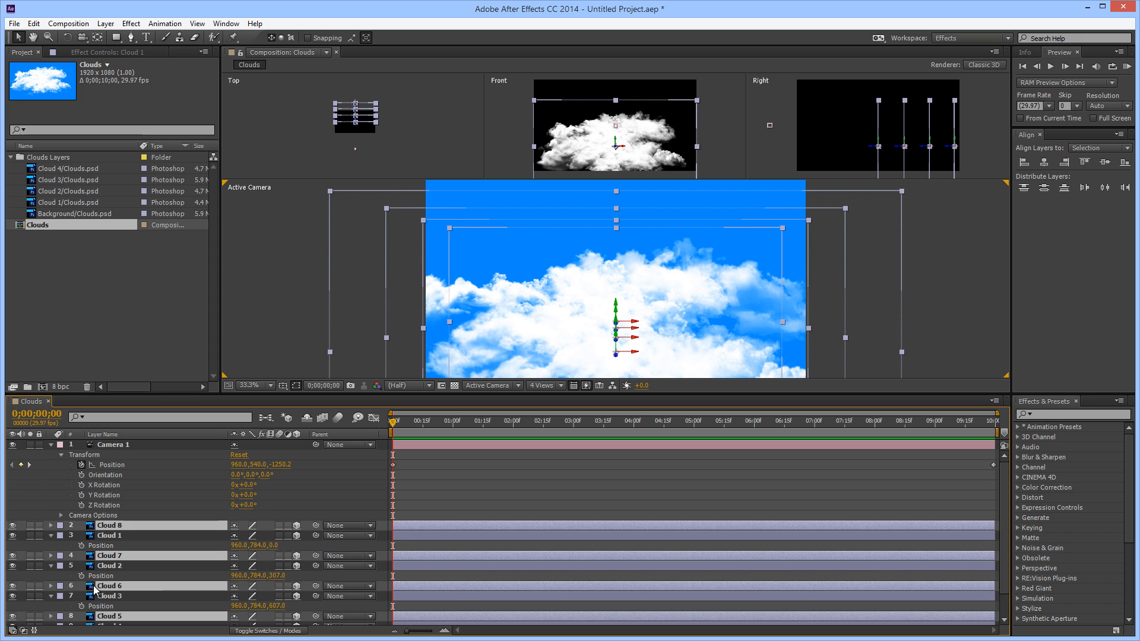
Move the four duplicated cloud layers directly above Background, stacked in order from Cloud 5 down to Cloud 8
scroll(136, 587, down, 1)
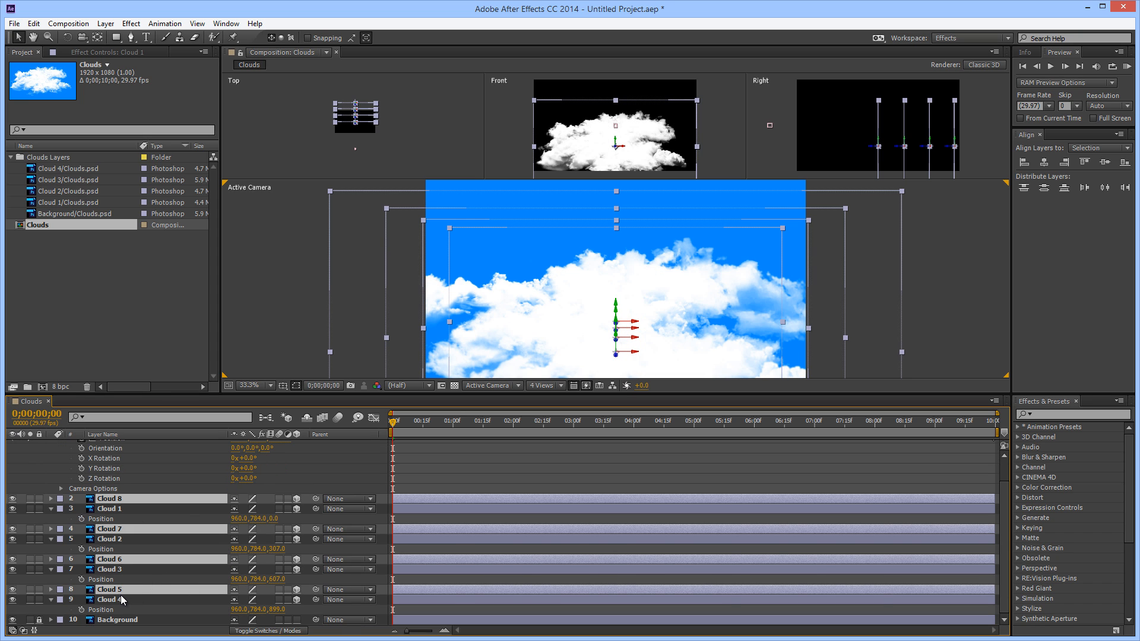
key(ctrl+shift+bracketleft)
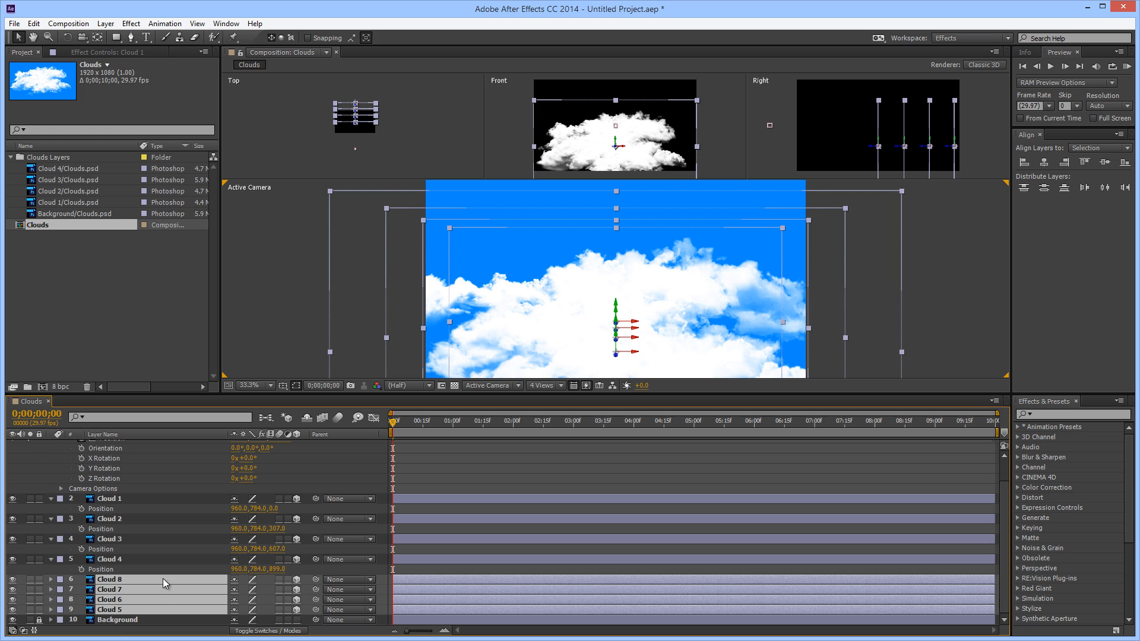
click(128, 610)
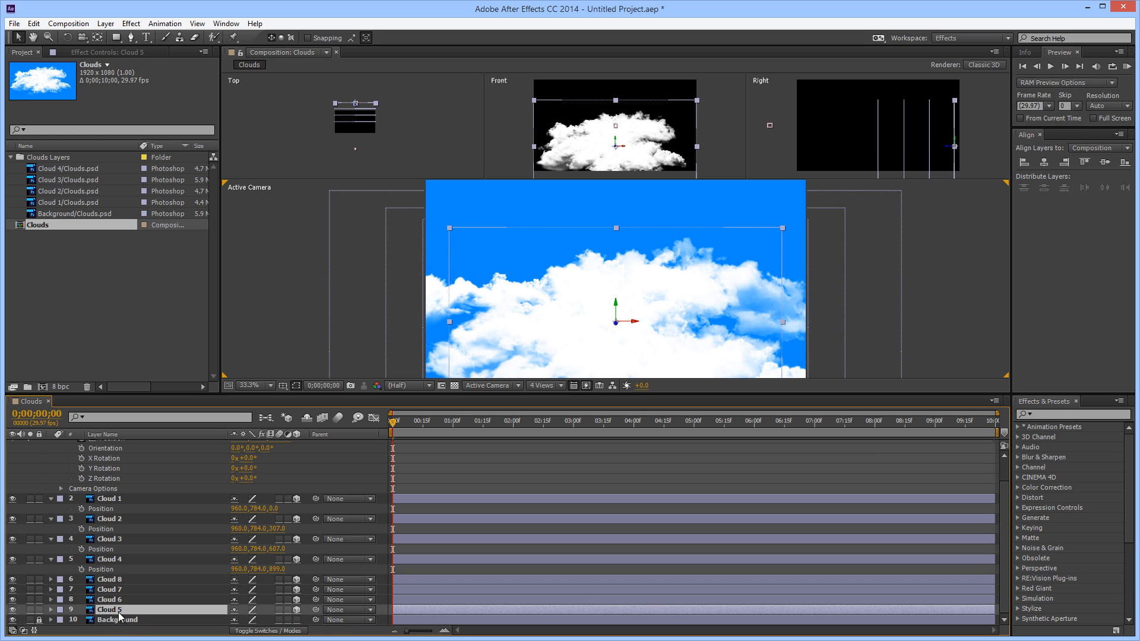
drag(128, 610, 133, 584)
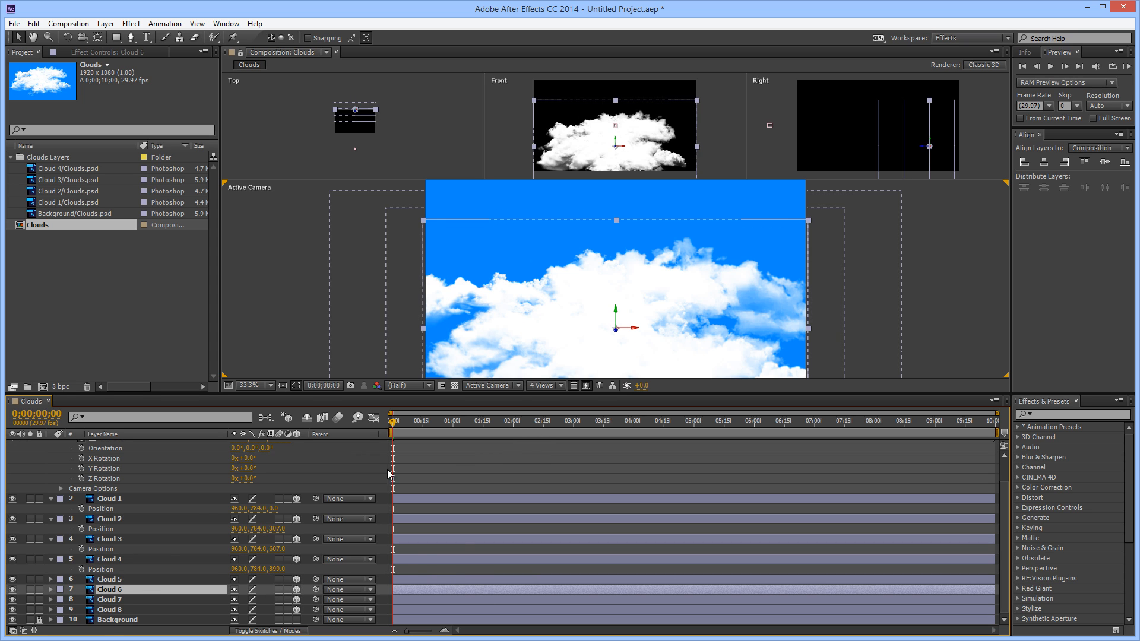
Select Cloud 5 through Cloud 8 and reveal their Position properties
click(126, 579)
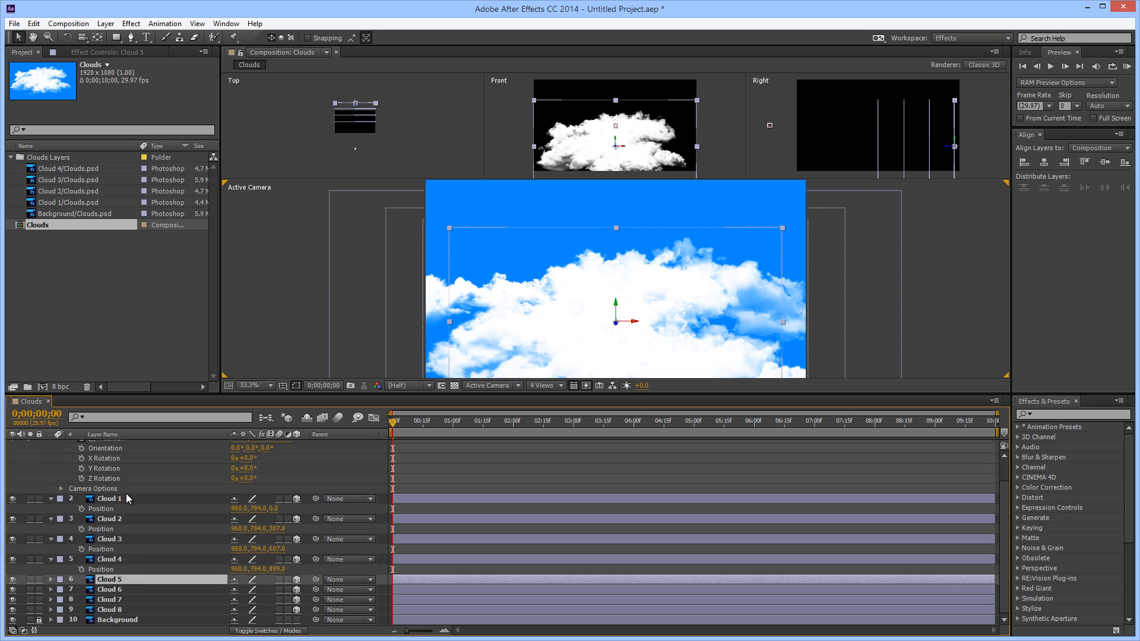
shift+click(118, 610)
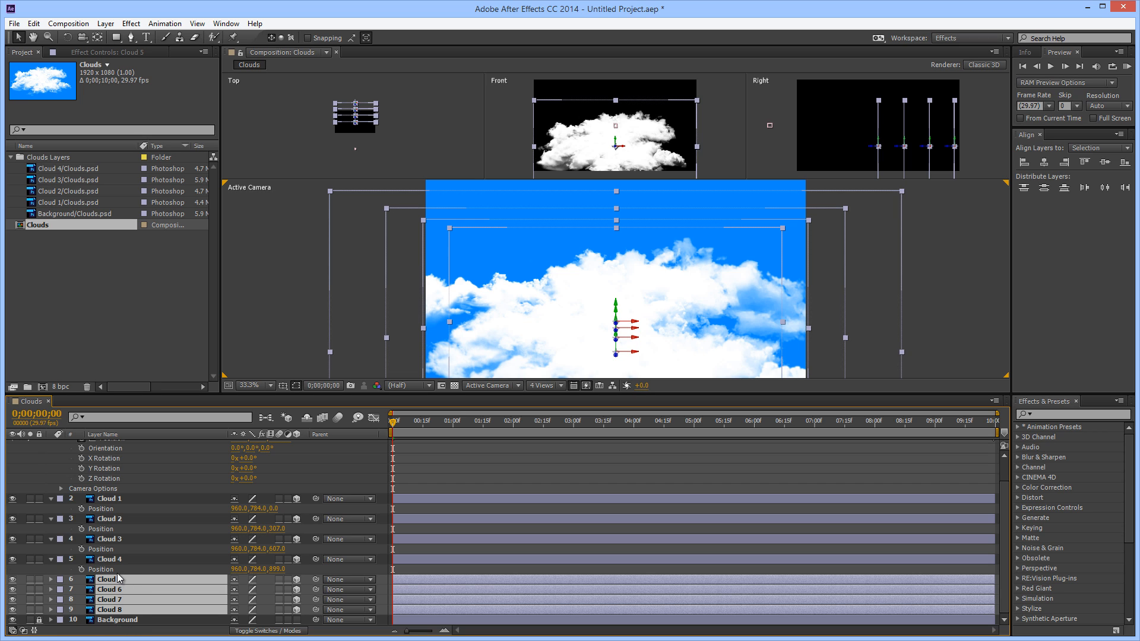
key(p)
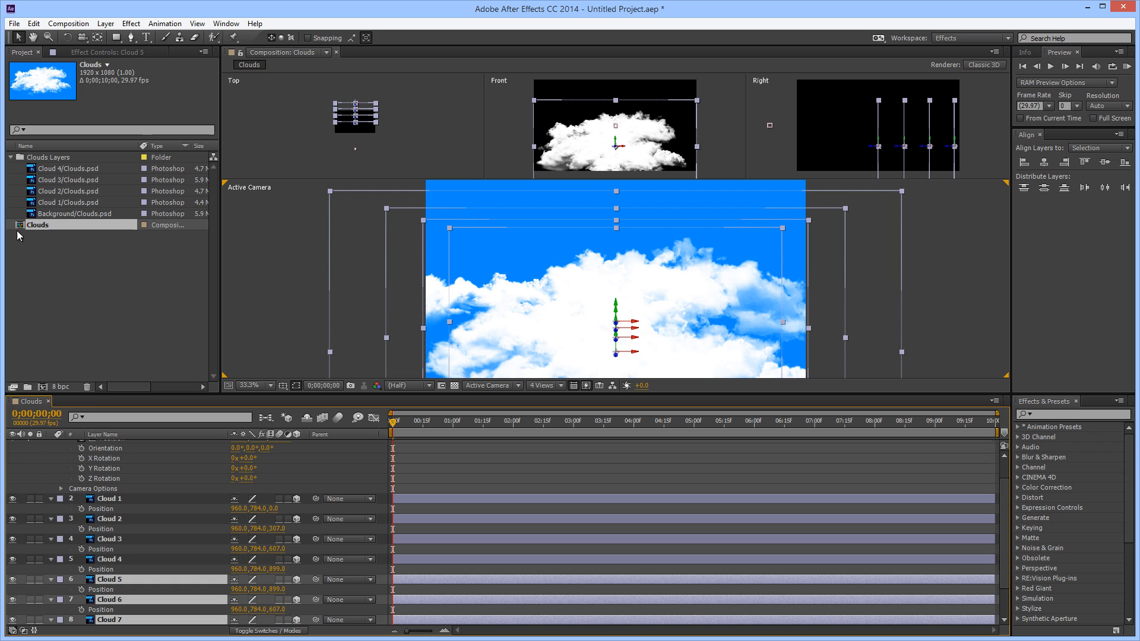
scroll(399, 561, down, 2)
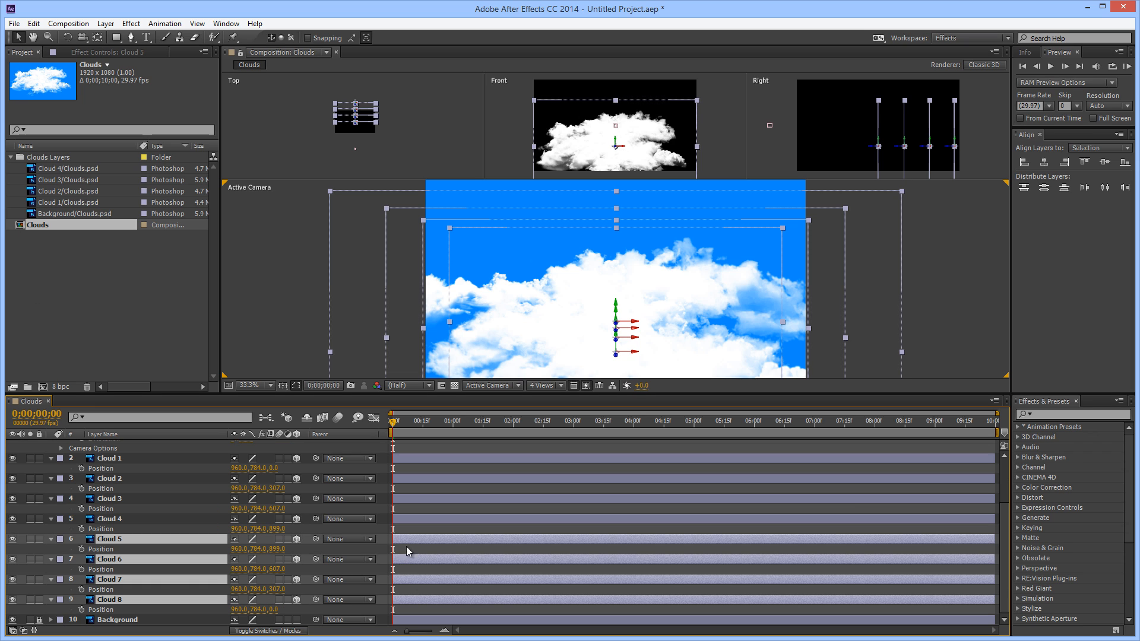
Space the duplicated clouds in depth, setting Z position to 1219 for Cloud 5, 1519 for Cloud 6, 1864 for Cloud 7 and 2198 for Cloud 8
click(288, 551)
drag(277, 551, 446, 551)
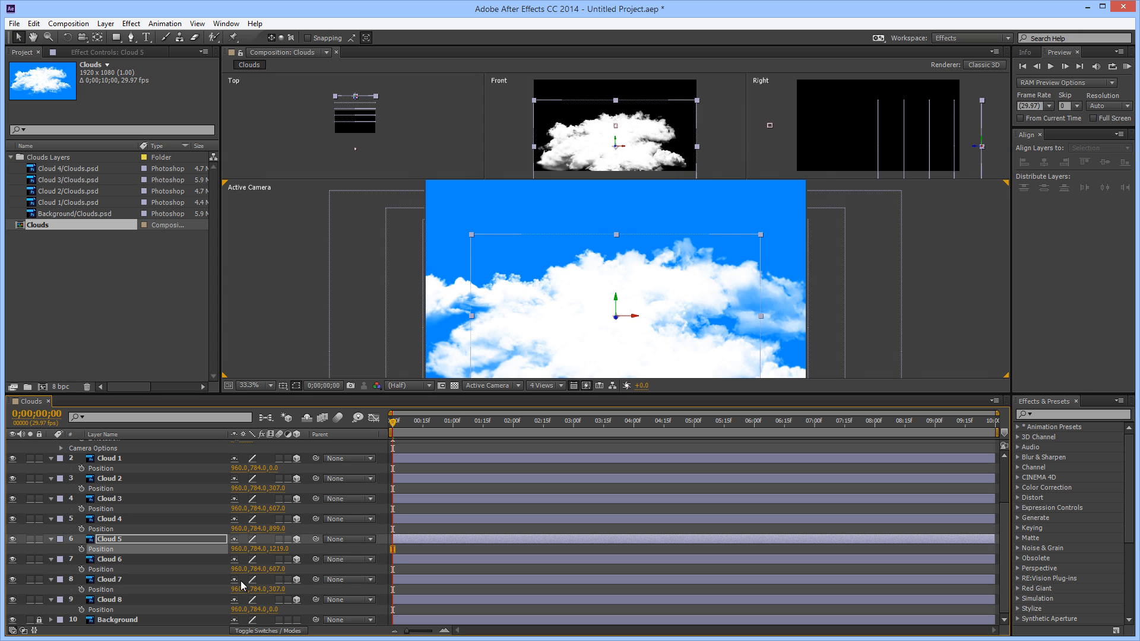
drag(278, 570, 744, 546)
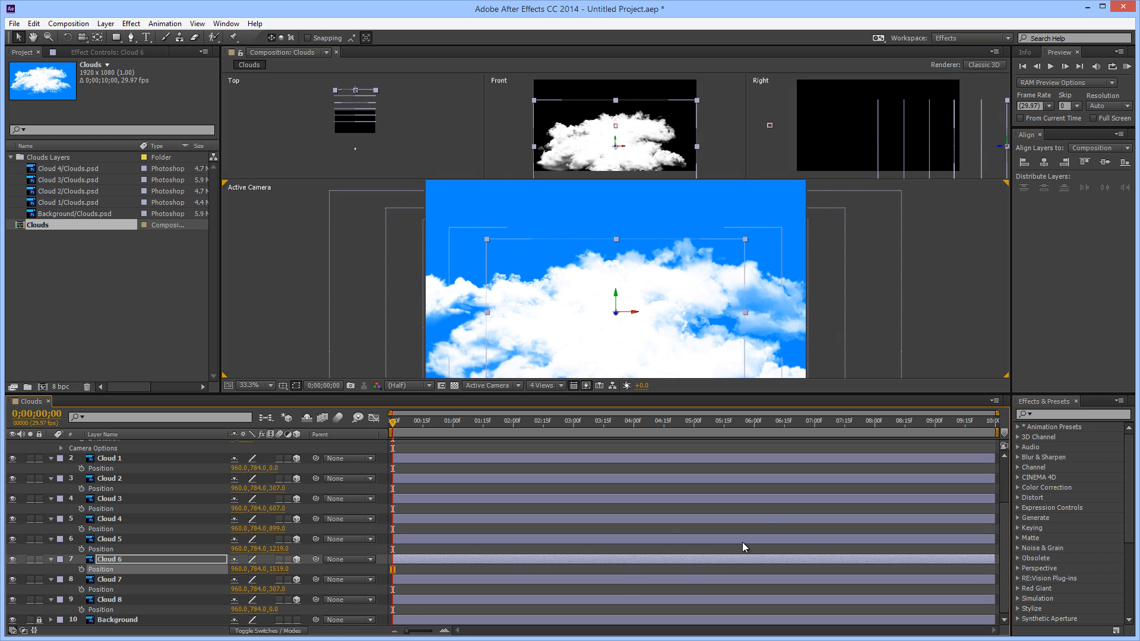
drag(368, 581, 1133, 526)
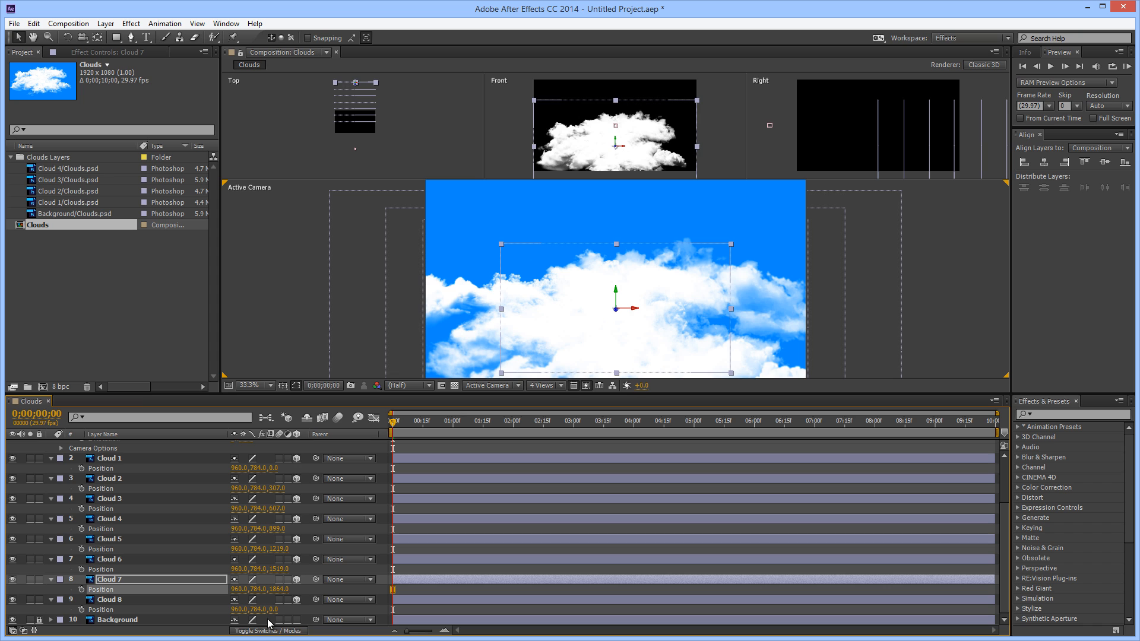
drag(276, 610, 1138, 591)
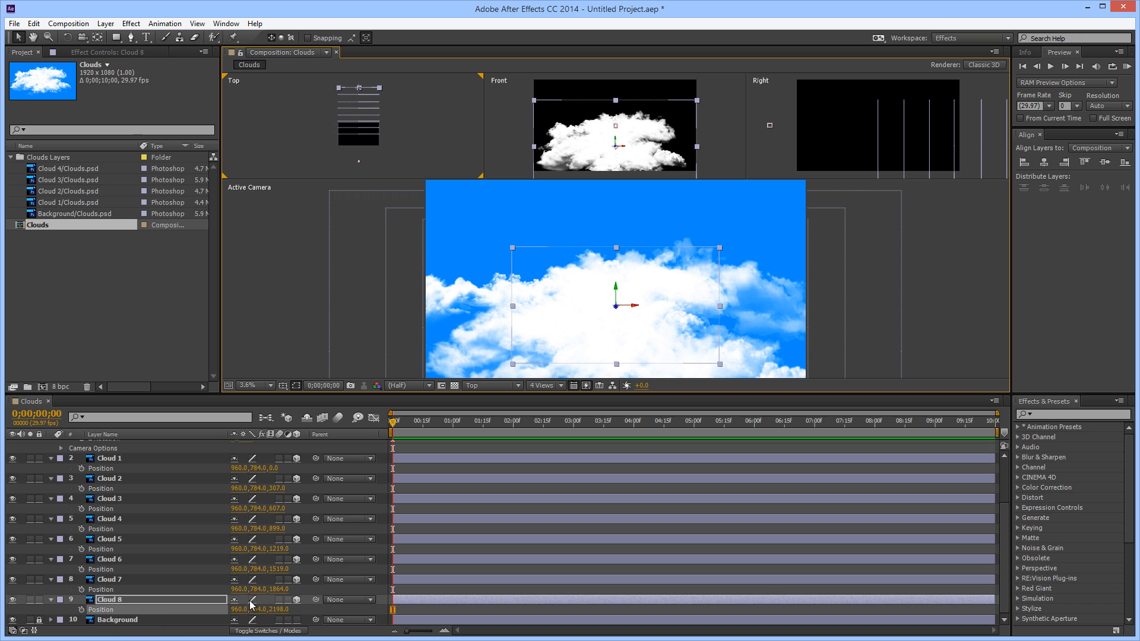
Offset Cloud 8 to X 16 and Y 733, and scrub through the camera flight to check its placement
drag(177, 612, 1, 612)
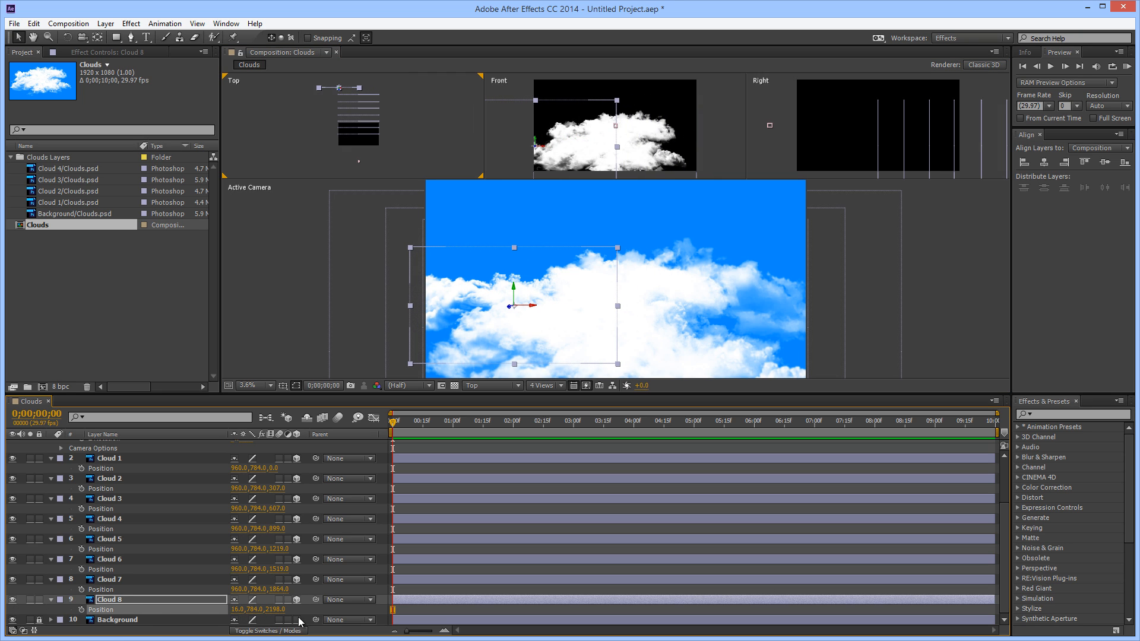
drag(255, 616, 229, 623)
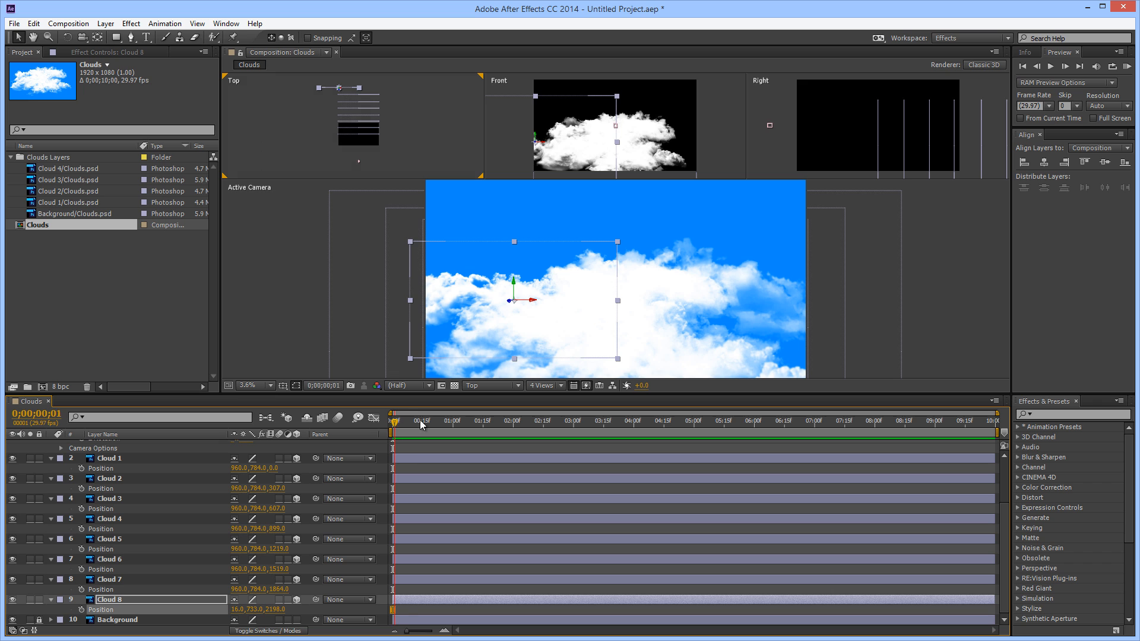
drag(421, 423, 170, 565)
drag(409, 556, 290, 553)
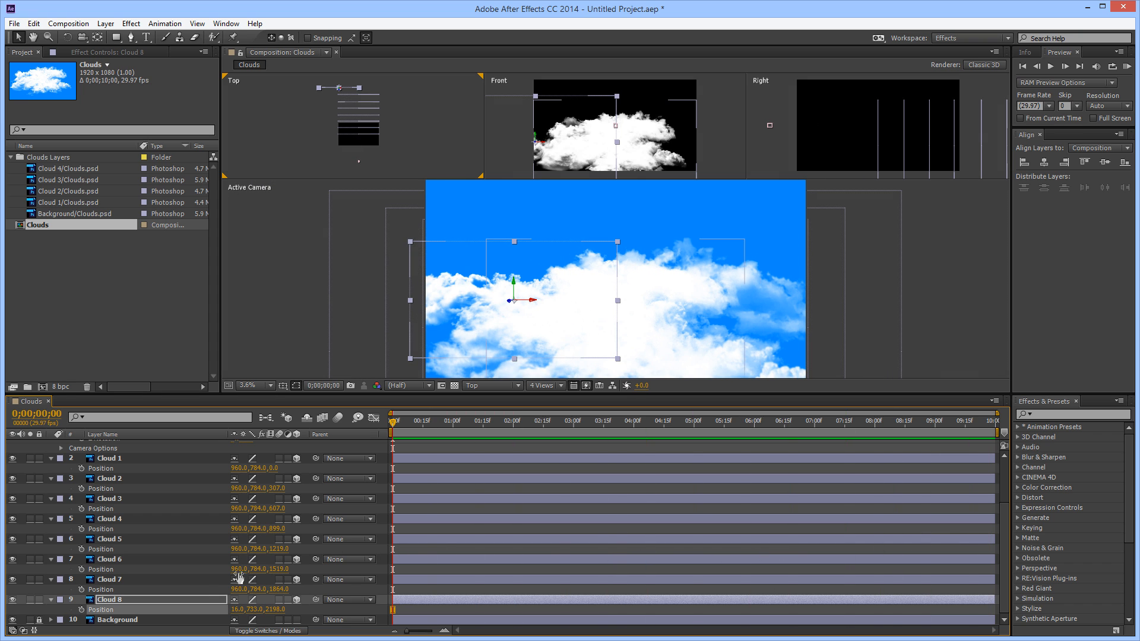
drag(474, 426, 988, 430)
drag(914, 441, 555, 499)
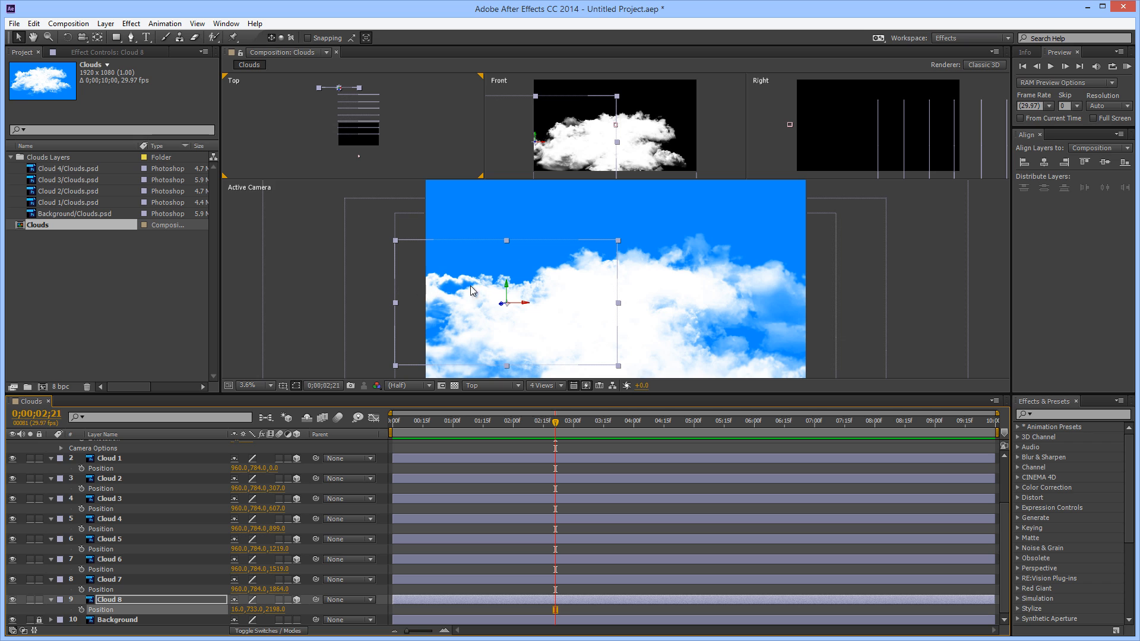
Offset Cloud 7 to X position 2069, check it along the flight, and return the playhead to the start
click(131, 583)
drag(238, 589, 929, 591)
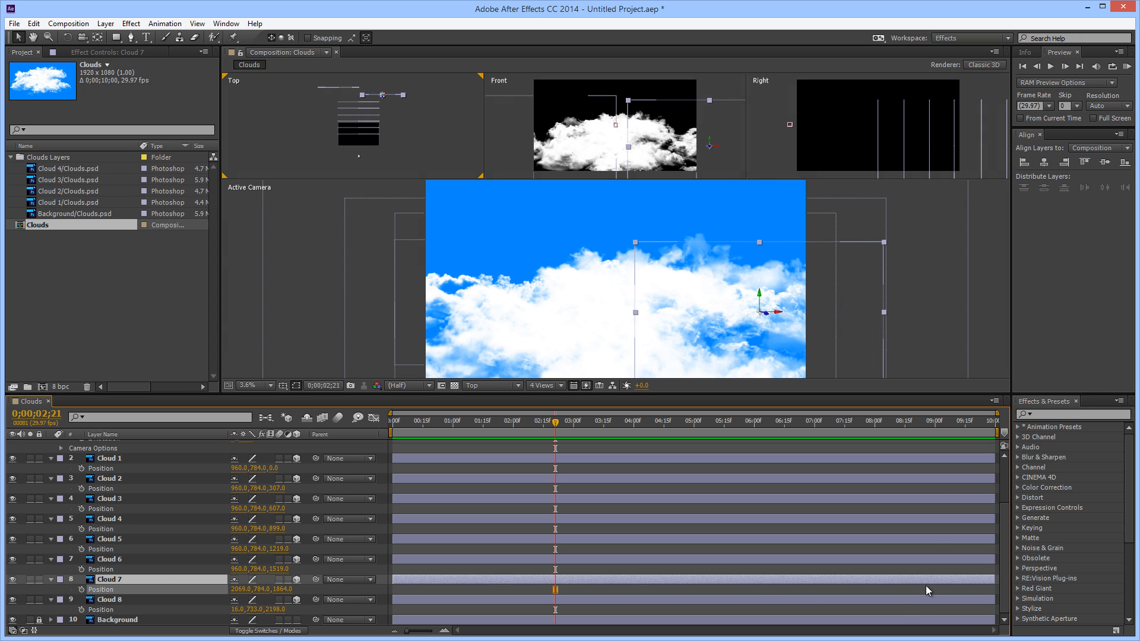
drag(879, 430, 343, 490)
drag(422, 485, 198, 504)
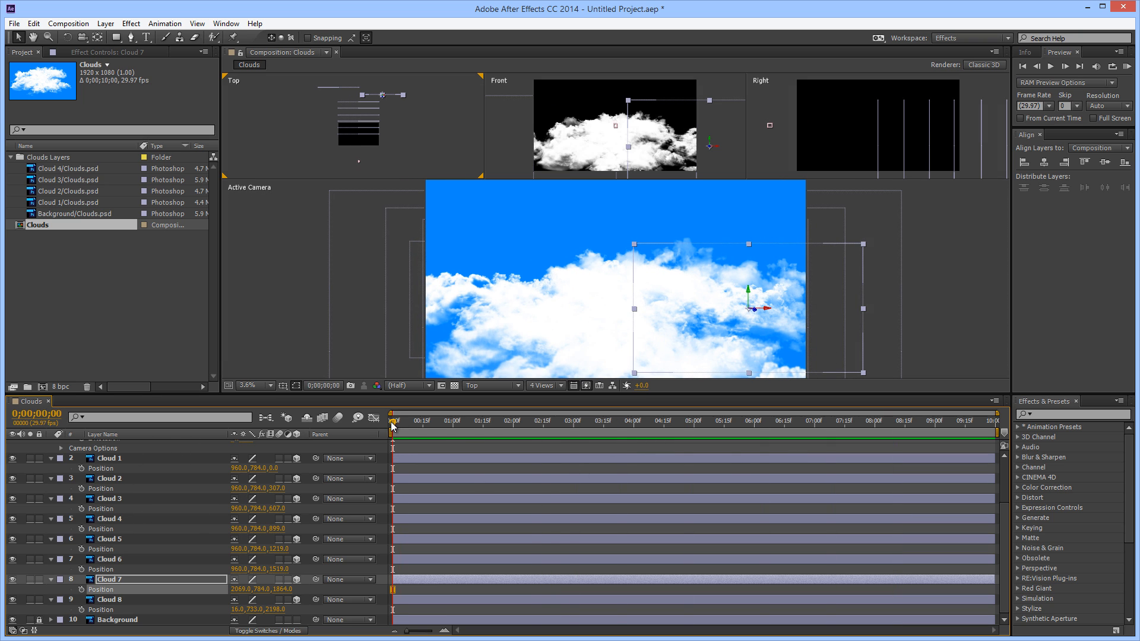
mouse_move(392, 426)
mouse_down()
mouse_move(837, 422)
mouse_move(685, 422)
mouse_move(430, 453)
mouse_move(425, 429)
mouse_move(442, 423)
mouse_move(942, 423)
mouse_move(579, 442)
mouse_move(379, 432)
mouse_up()
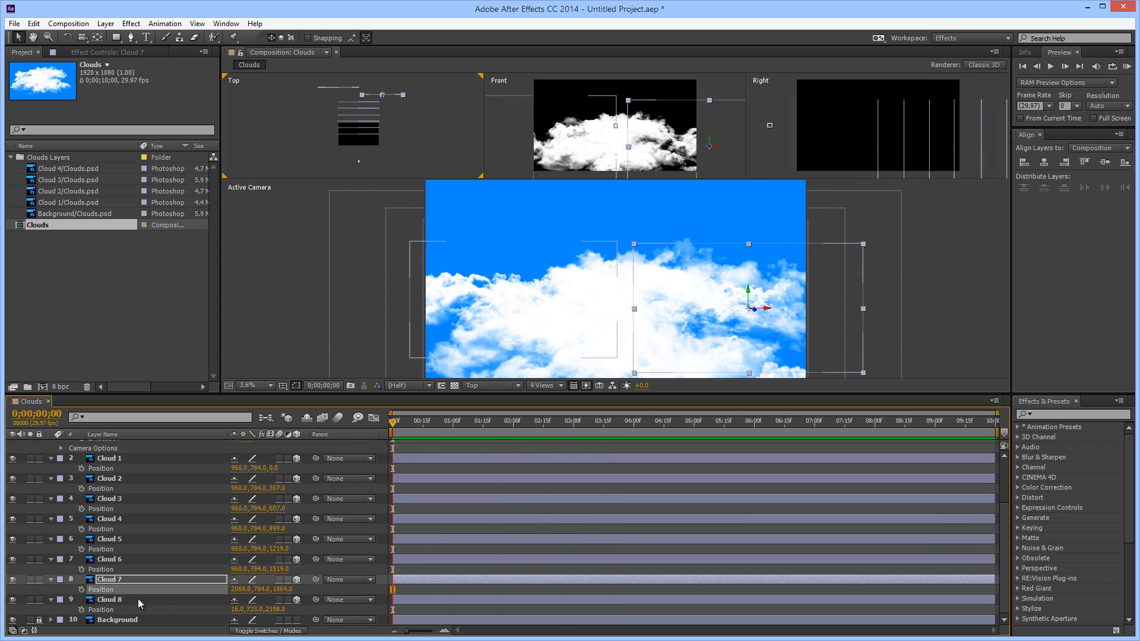
Reposition Cloud 6 up and to the left in the Active Camera view, to about X 480 and Y 488
click(117, 578)
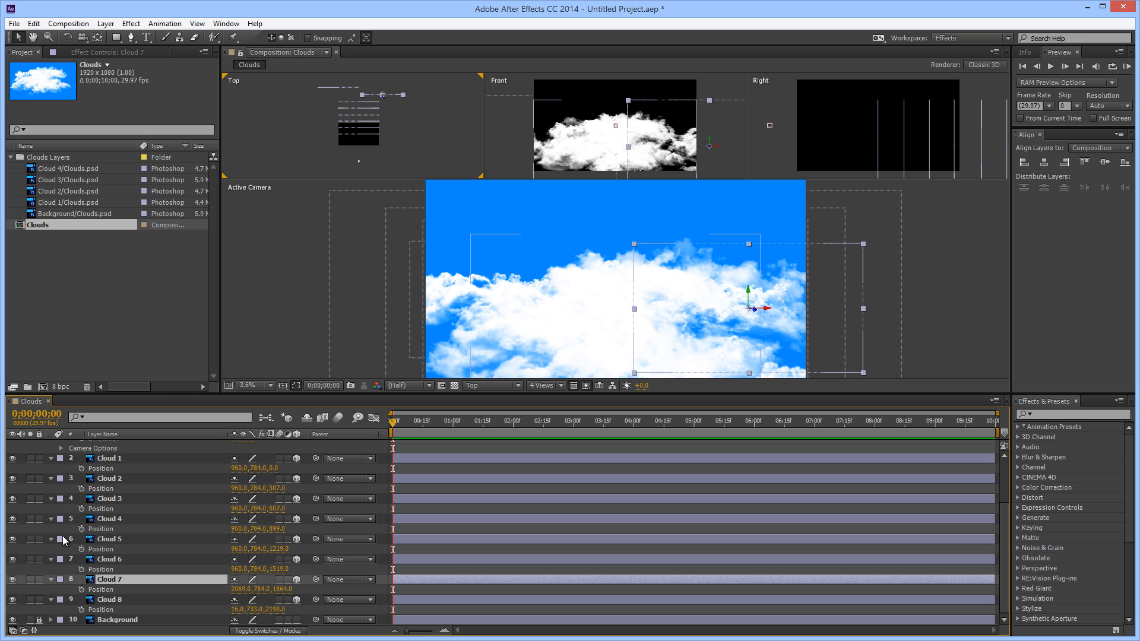
click(122, 558)
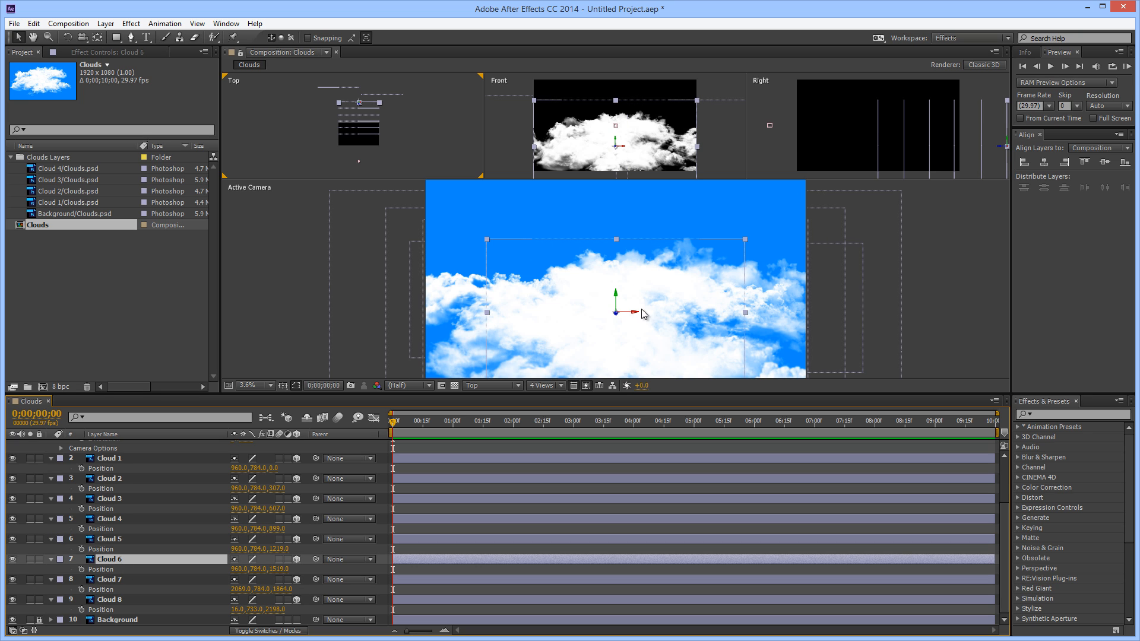
drag(637, 316, 536, 221)
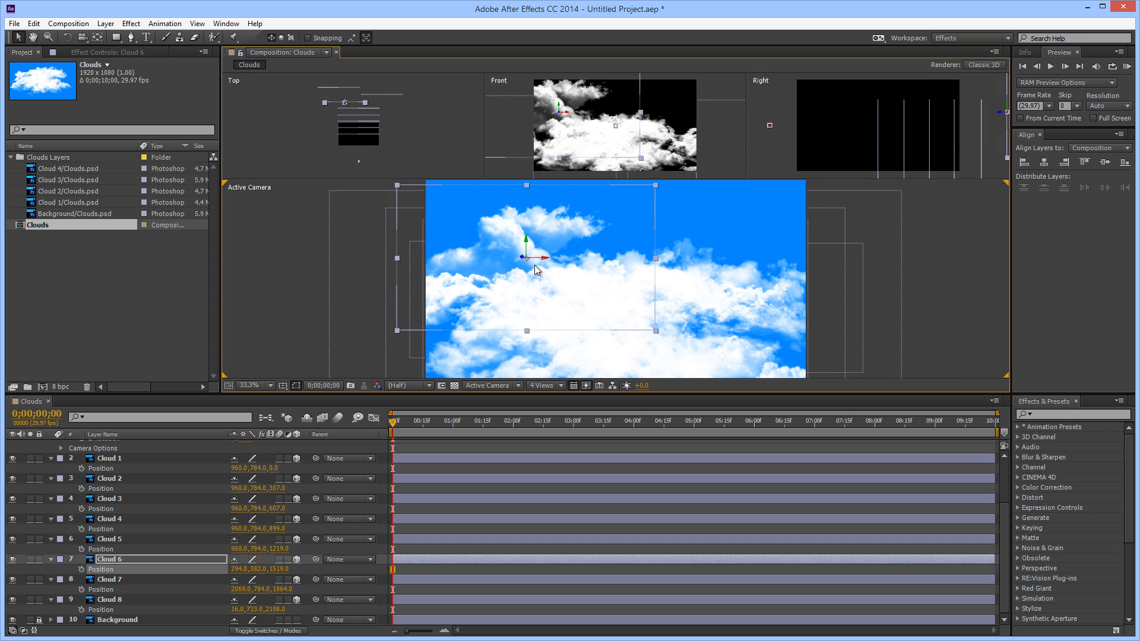
drag(552, 261, 581, 261)
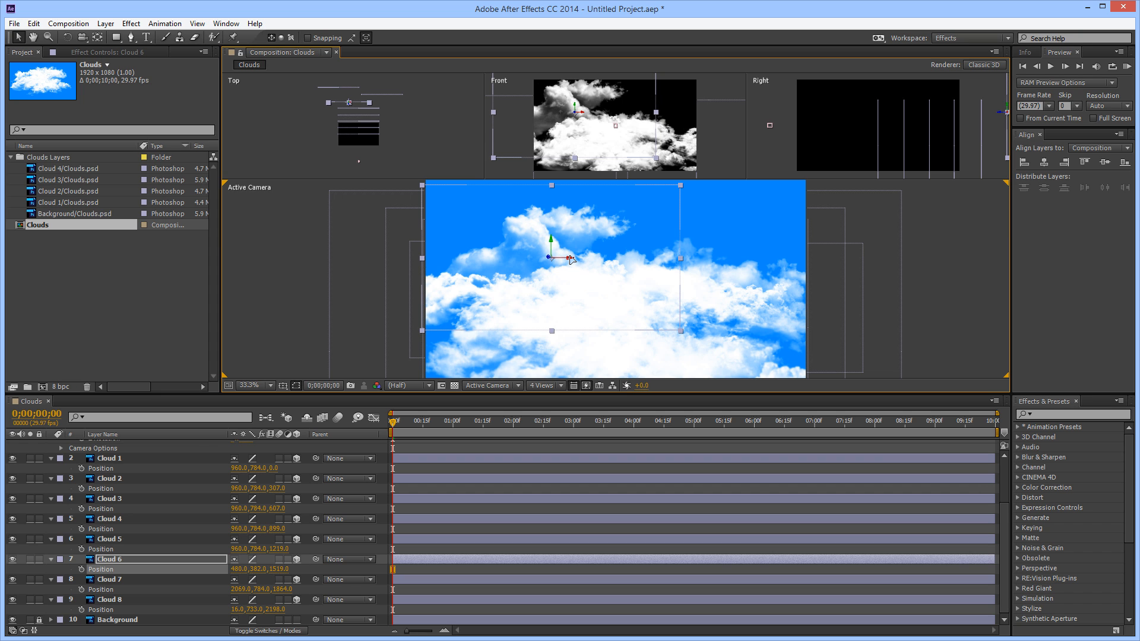
mouse_move(569, 260)
mouse_down()
mouse_move(591, 273)
mouse_move(664, 262)
mouse_move(652, 299)
mouse_move(657, 287)
mouse_move(664, 299)
mouse_move(653, 309)
mouse_move(558, 279)
mouse_up()
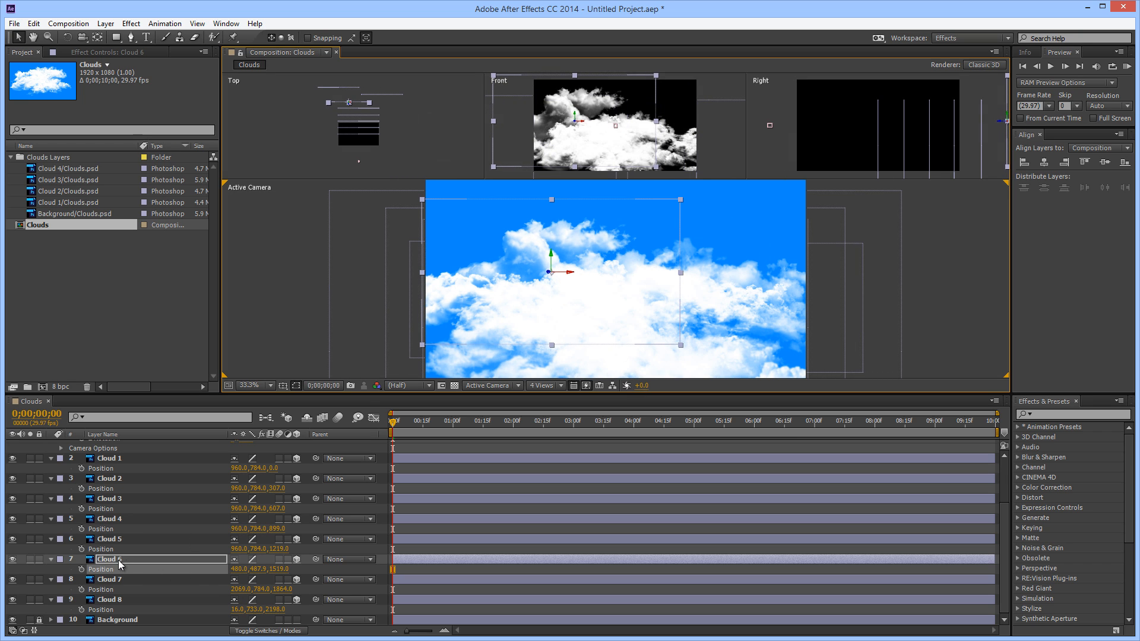
Flip Cloud 6 horizontally by unlinking its scale proportions and setting its X scale to -100%
click(107, 562)
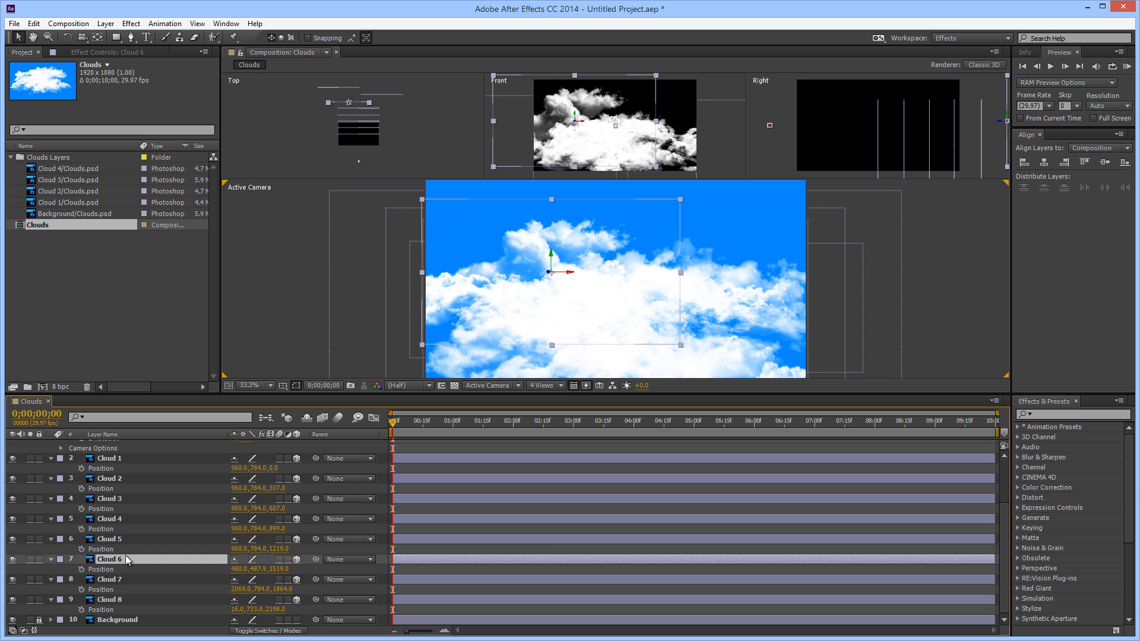
key(s)
click(234, 569)
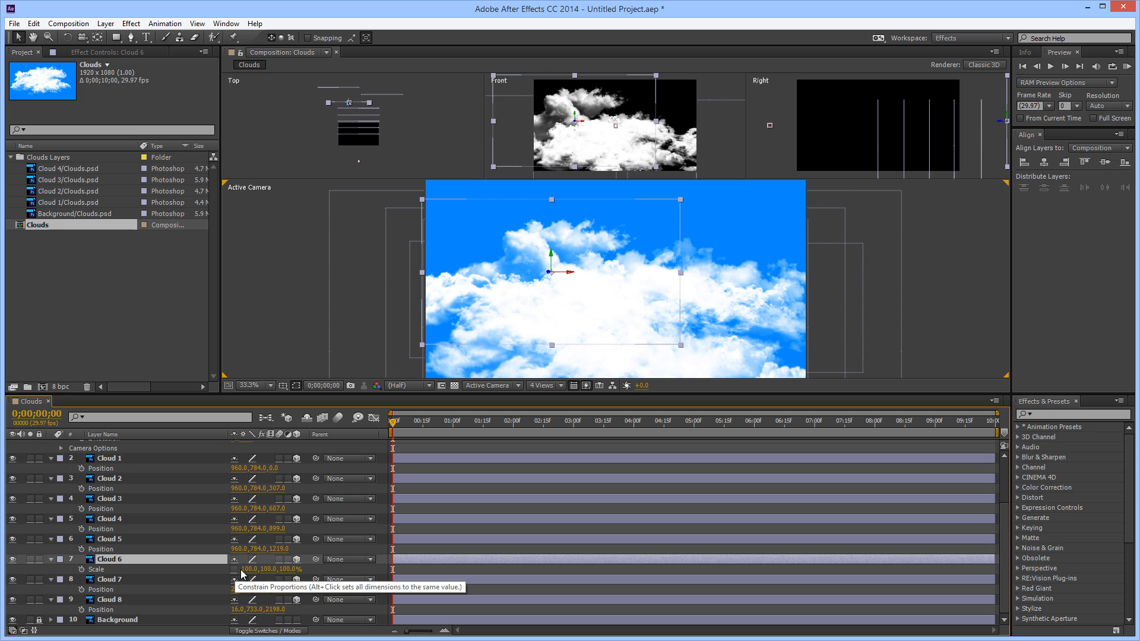
click(250, 569)
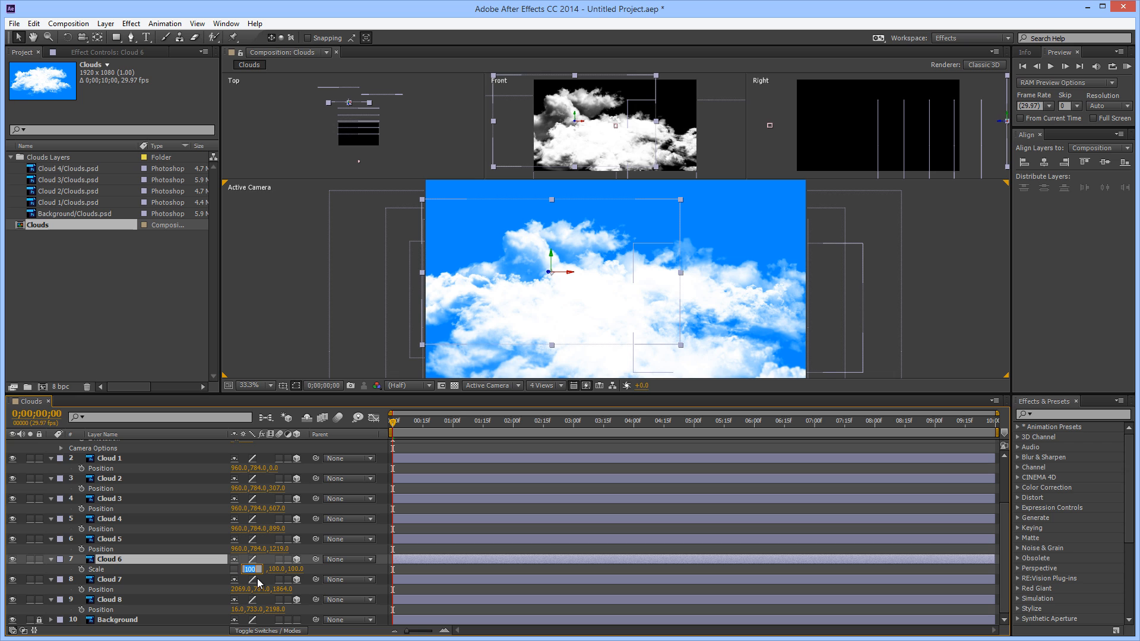
text(-100)
key(Return)
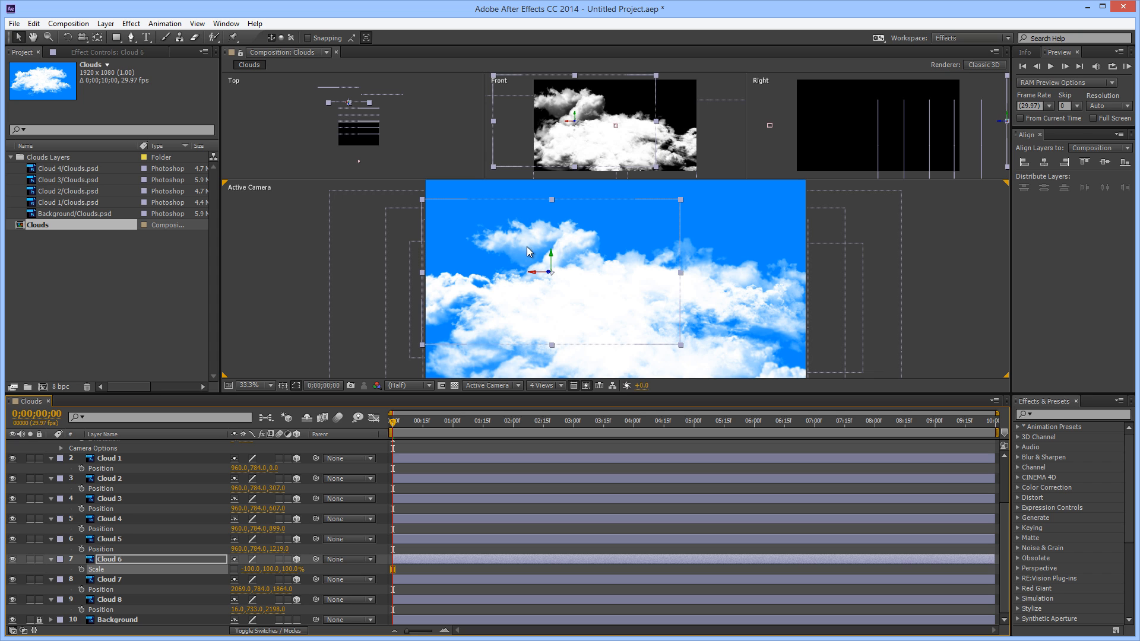
Shift the flipped Cloud 6 slightly left and lower it into the cloud bank, and deselect it
drag(535, 273, 497, 309)
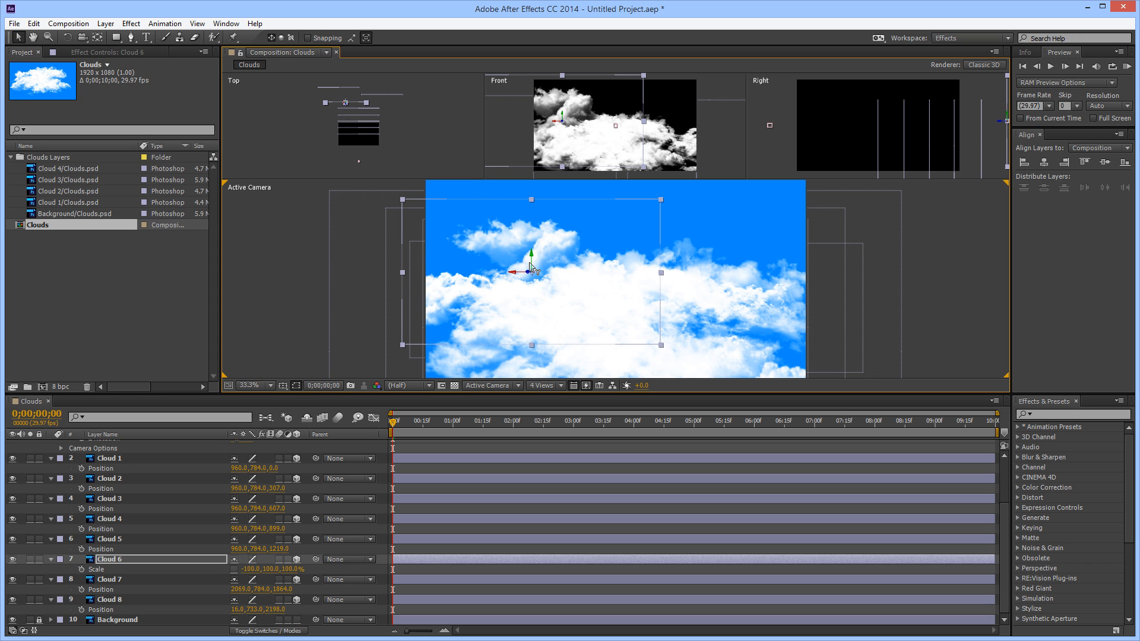
drag(532, 259, 542, 321)
right_click(543, 322)
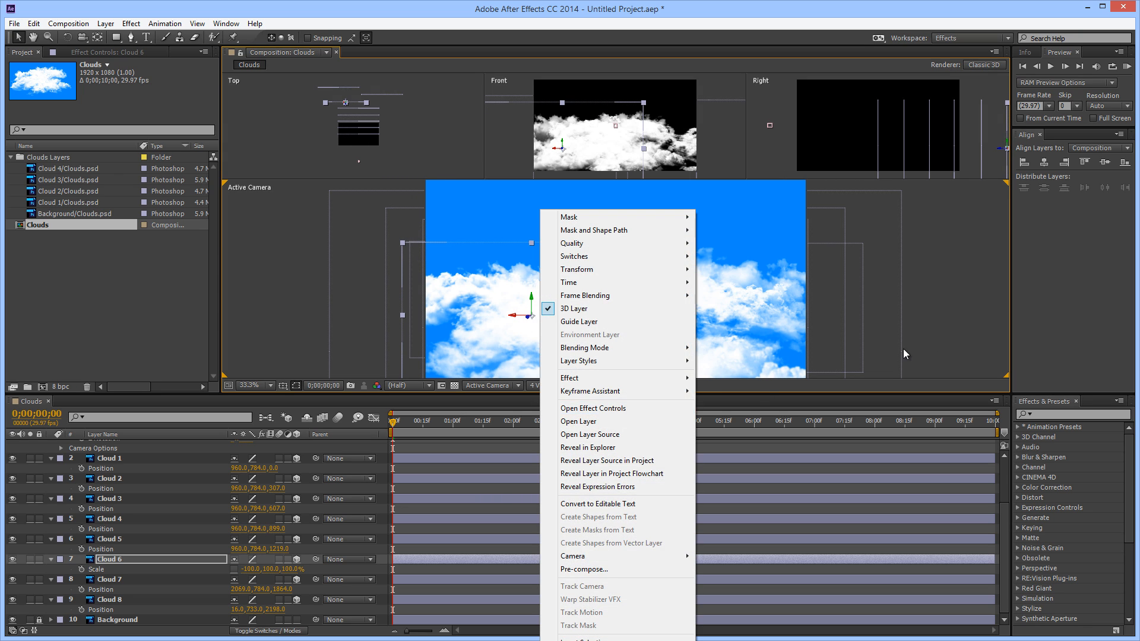
click(950, 320)
drag(392, 423, 187, 505)
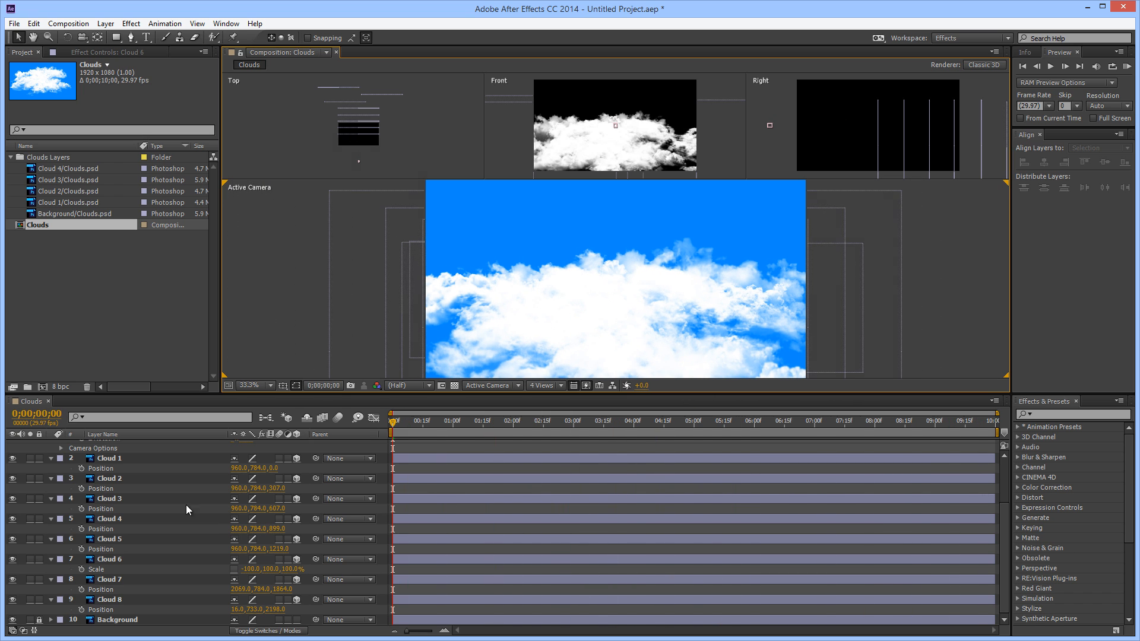
Apply the Radial Shadow effect from the Perspective category to Cloud 1, with the playhead at 0;00;00;29
click(123, 458)
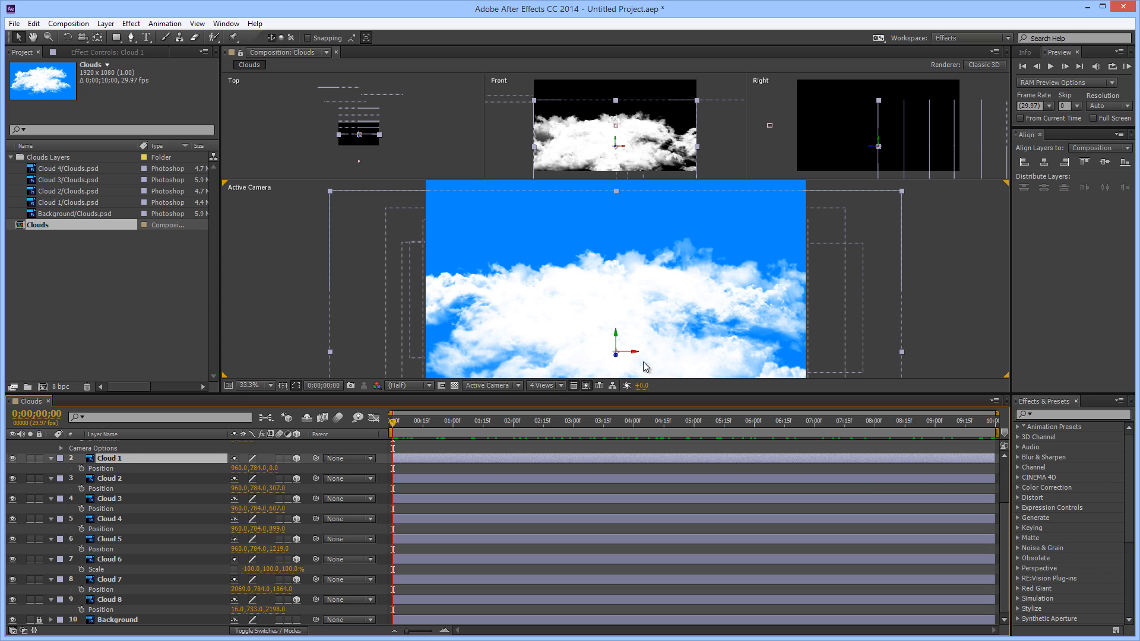
drag(393, 423, 459, 442)
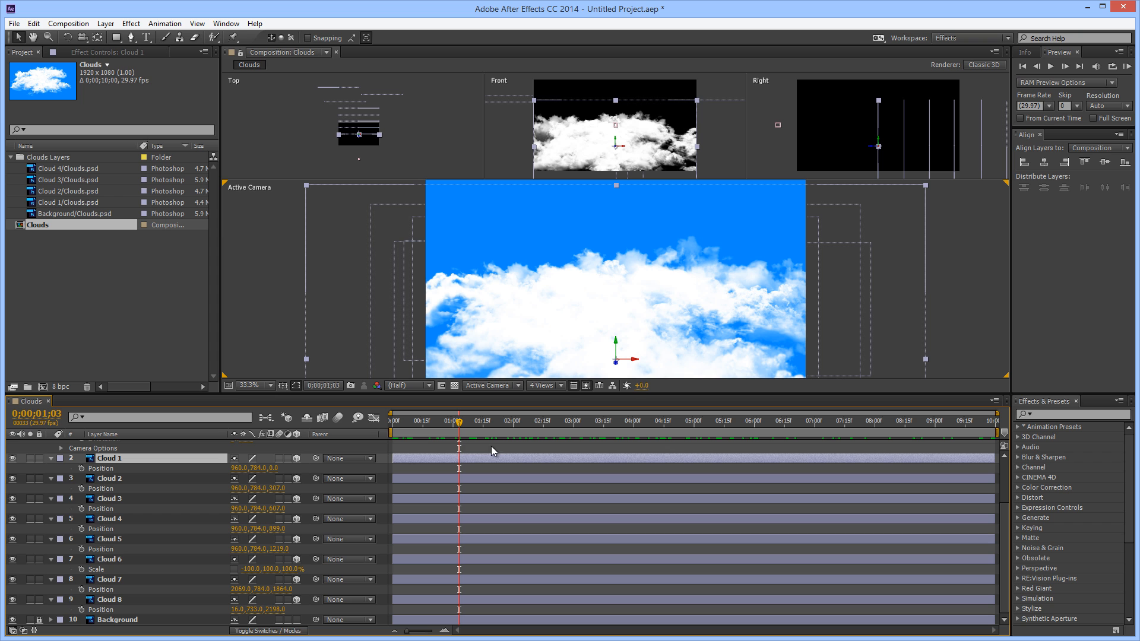
drag(465, 419, 451, 462)
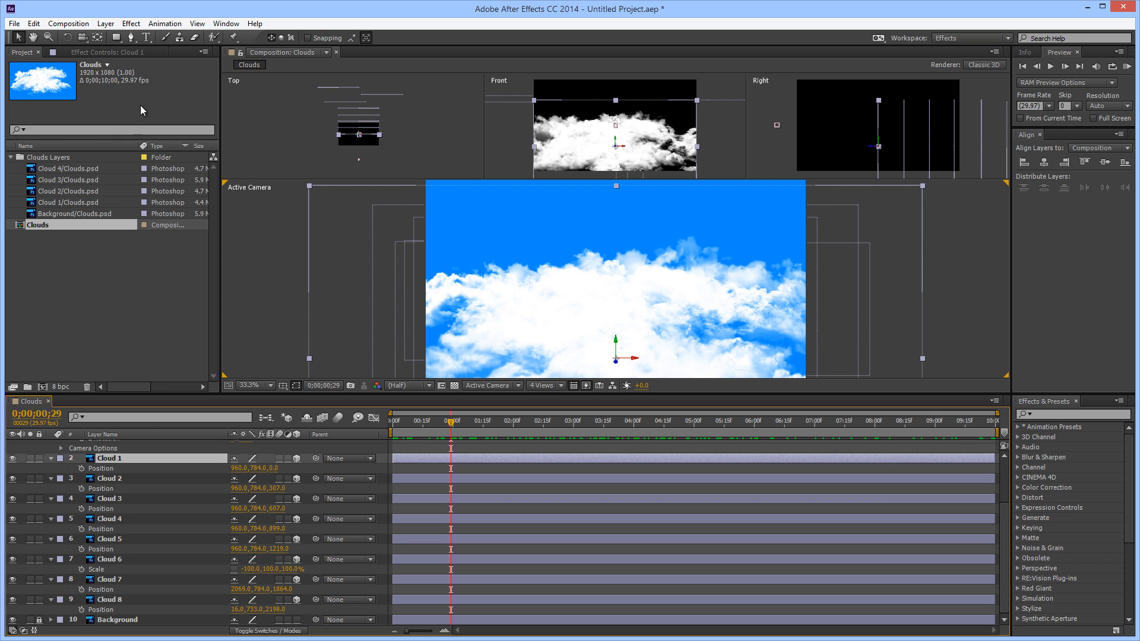
click(111, 49)
right_click(158, 153)
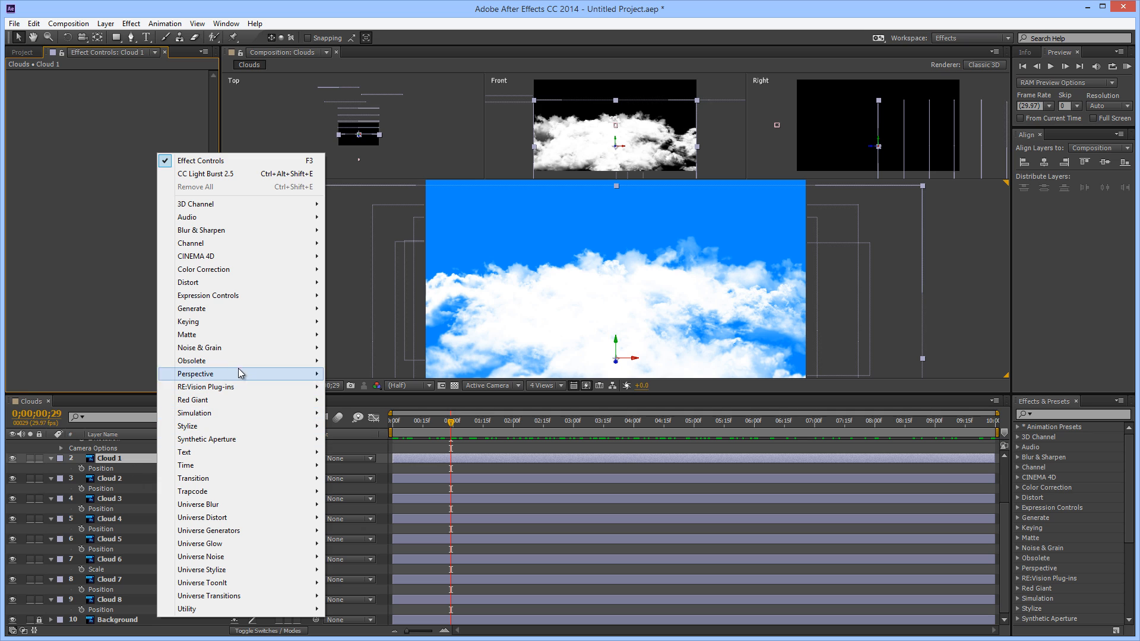
mouse_move(220, 374)
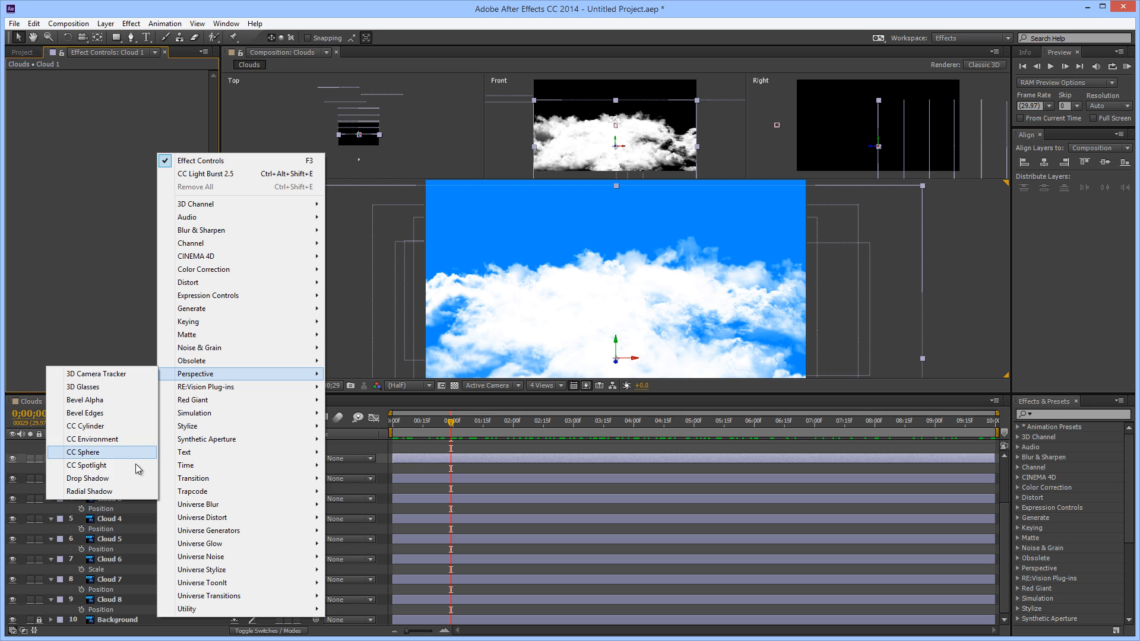
click(127, 492)
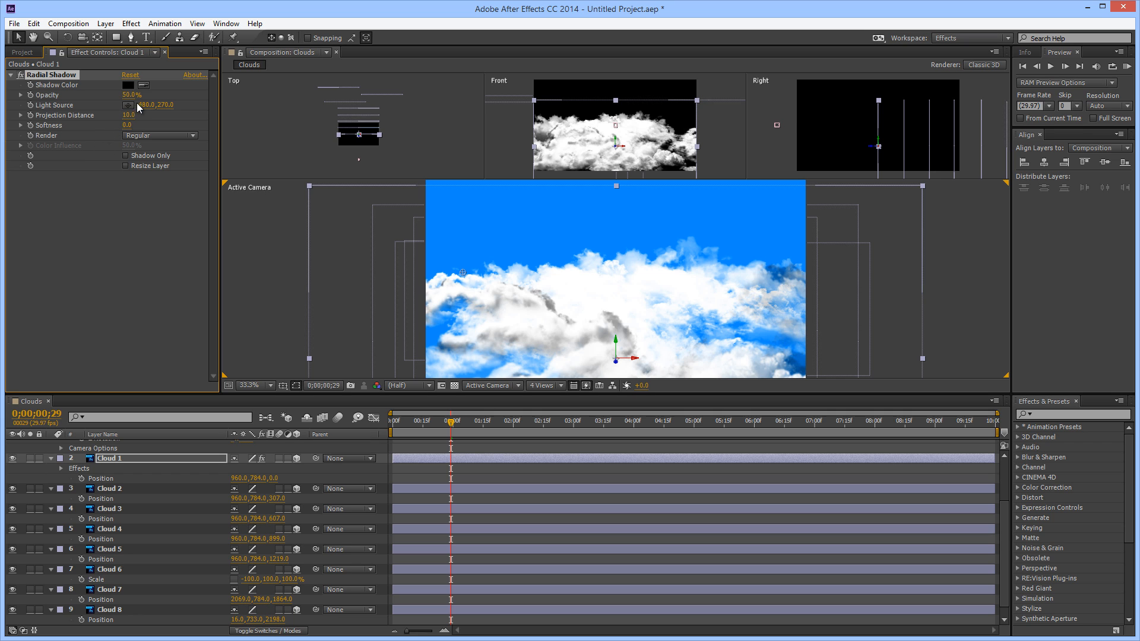
Set Cloud 1's Radial Shadow to 41% opacity, projection distance 0, softness 10.4 and a shadow color sampled from the blue sky
mouse_move(128, 95)
mouse_down()
mouse_move(85, 102)
mouse_move(109, 101)
mouse_up()
drag(119, 114, 60, 124)
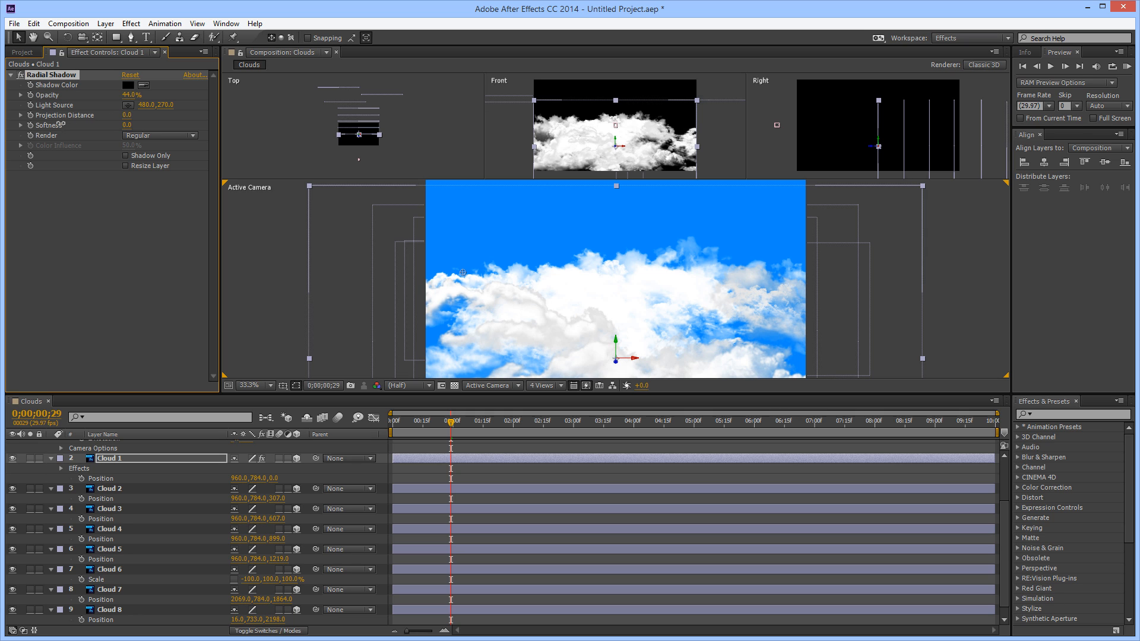
drag(144, 125, 203, 137)
click(553, 216)
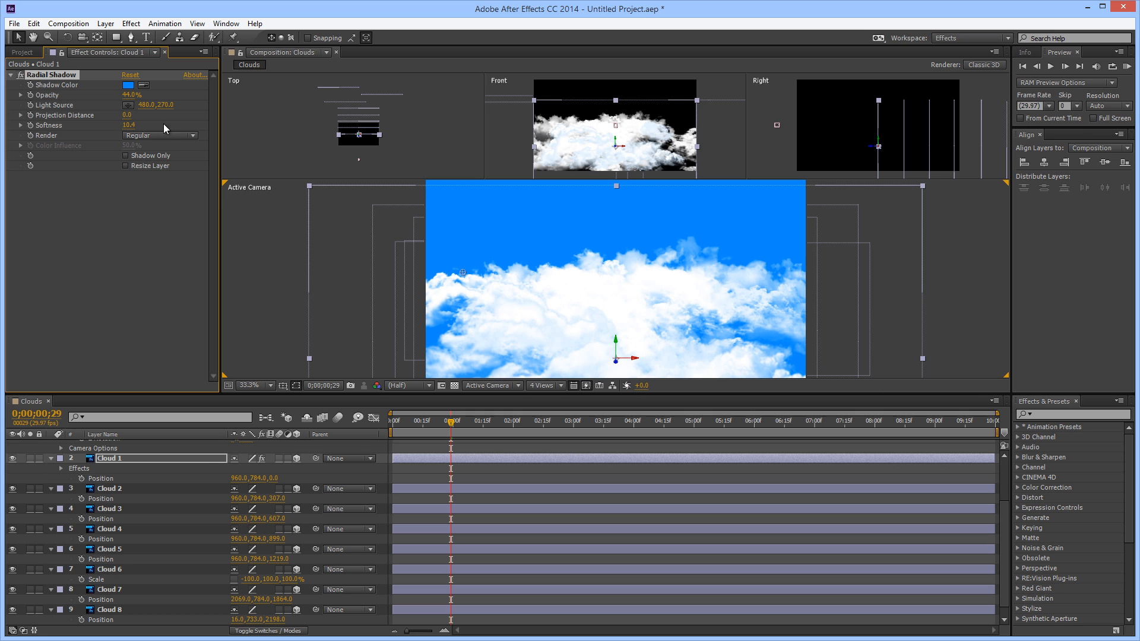
drag(130, 95, 285, 102)
click(296, 113)
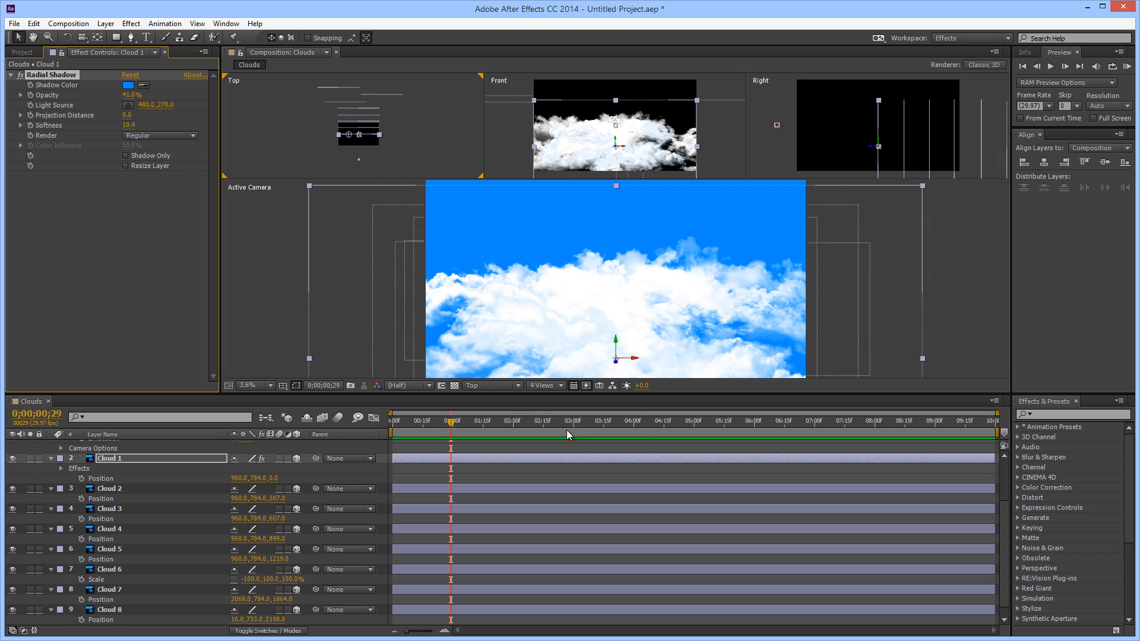
Copy Cloud 1's Radial Shadow effect and paste it onto Cloud 2 through Cloud 8, and deselect the layers
drag(451, 425, 415, 410)
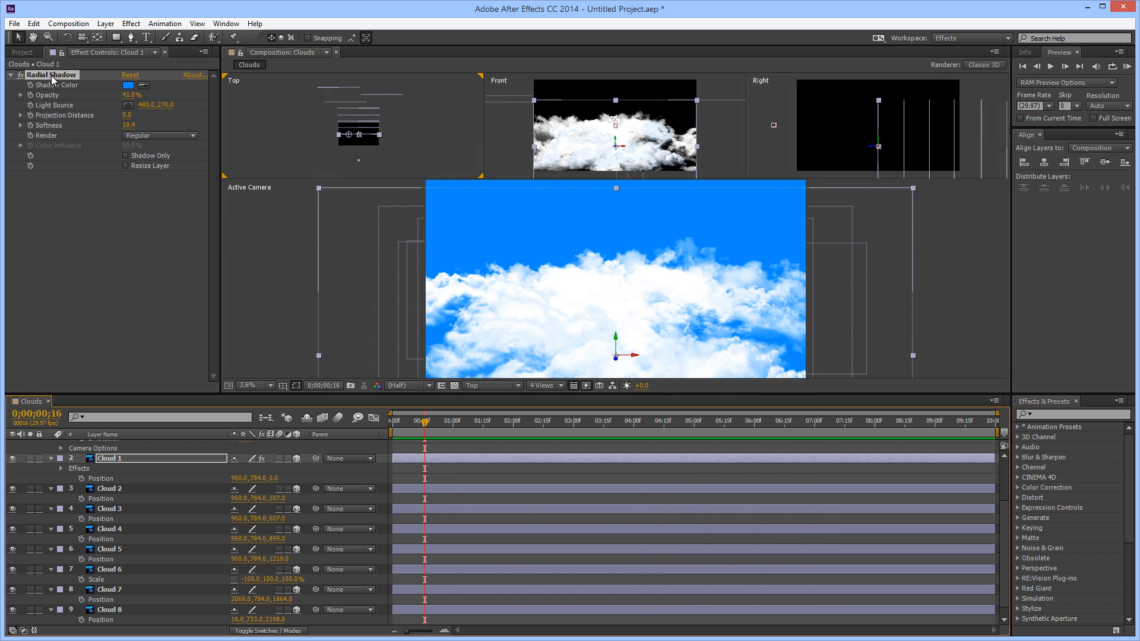
click(129, 126)
click(135, 213)
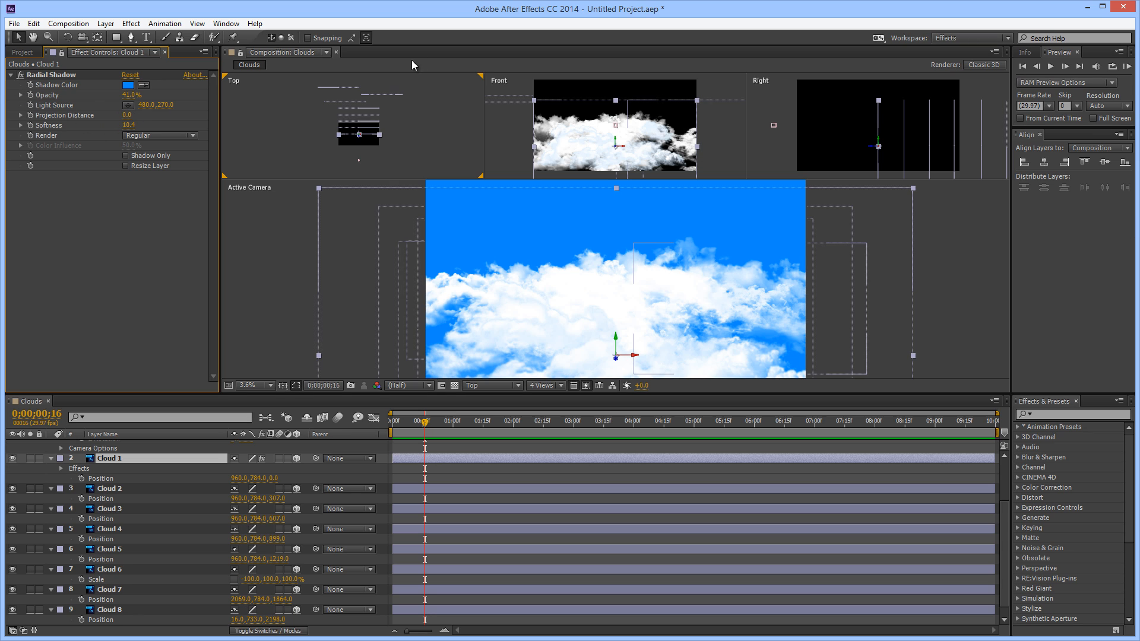
click(59, 74)
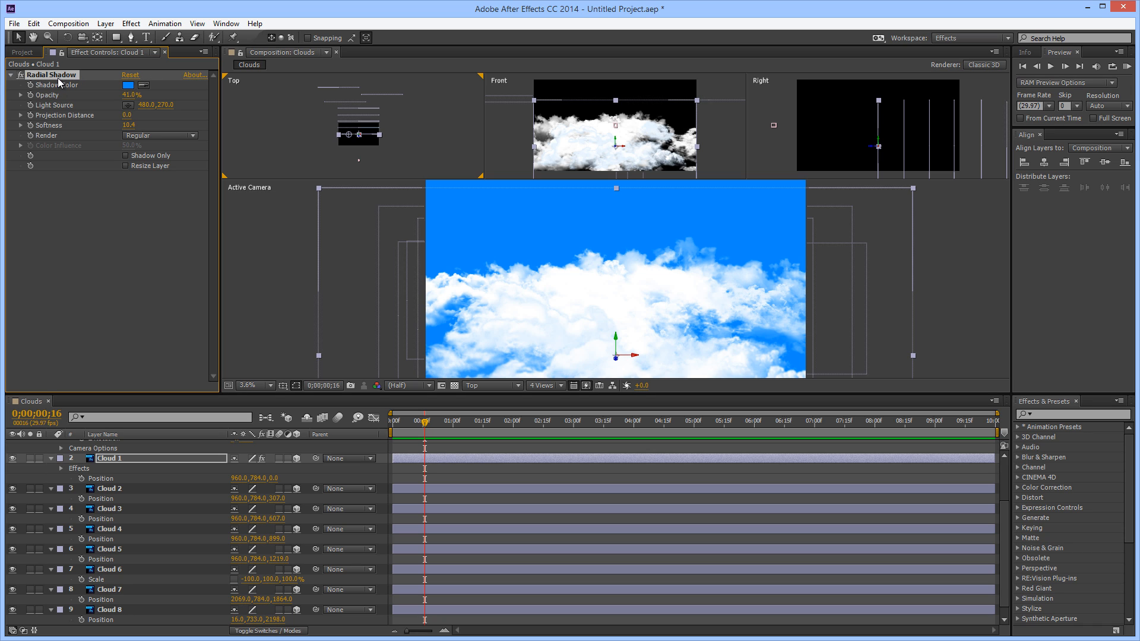
click(130, 490)
scroll(137, 515, down, 1)
shift+click(149, 599)
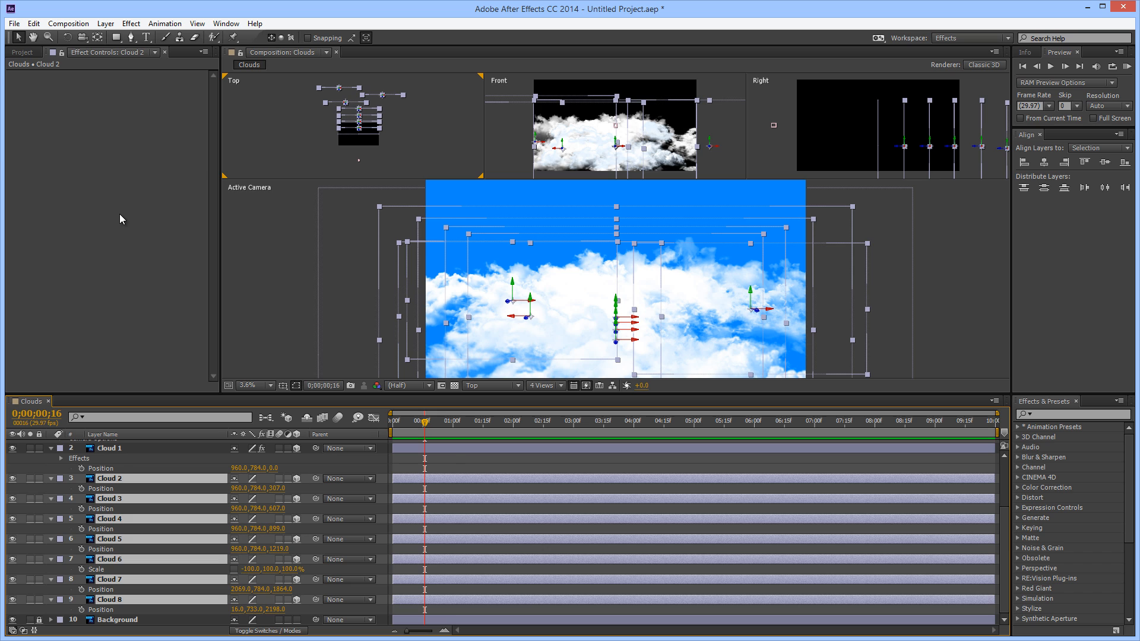
key(ctrl+alt+shift+e)
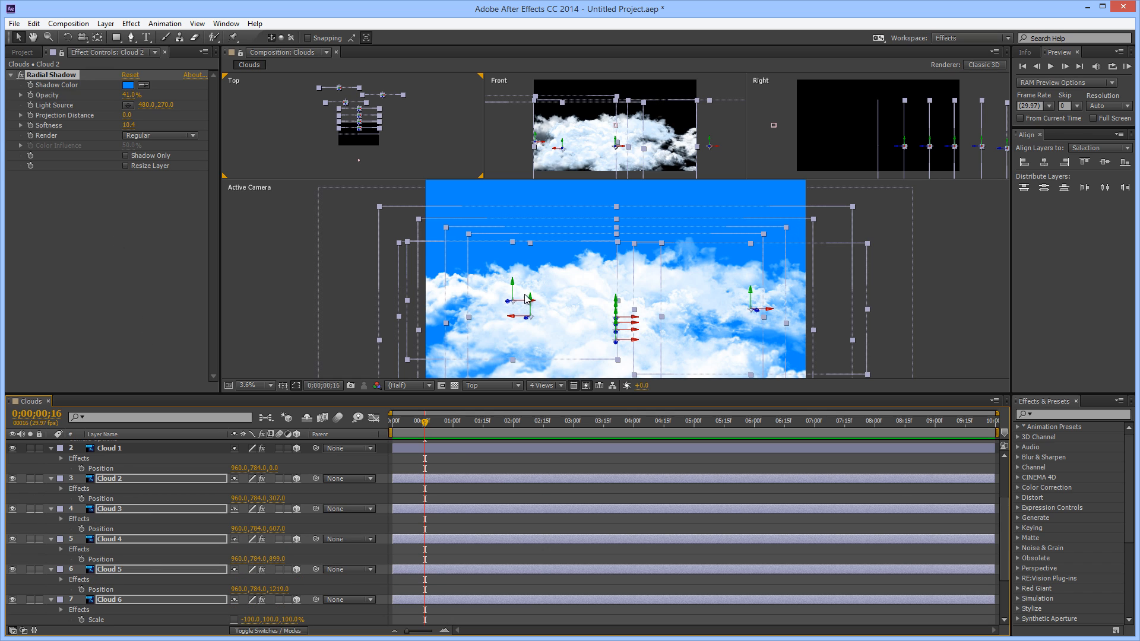
click(970, 289)
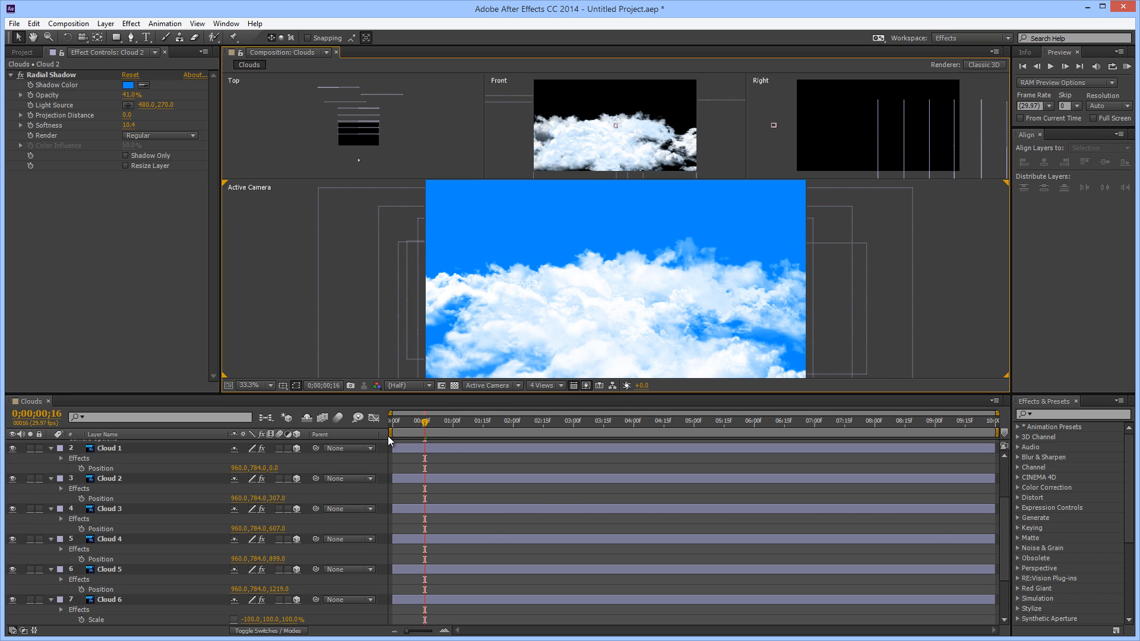
Return the playhead to 0;00;00;00, reduce all layers to show only their keyframed properties, and deselect them
drag(425, 428, 905, 421)
drag(806, 428, 337, 464)
key(ctrl+a)
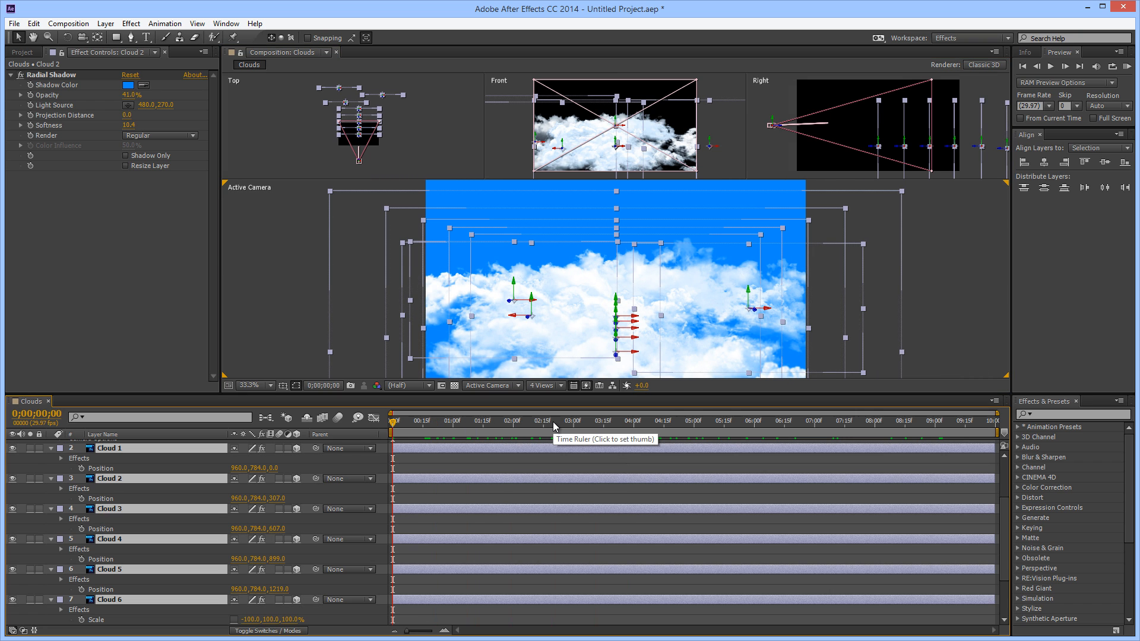
key(u)
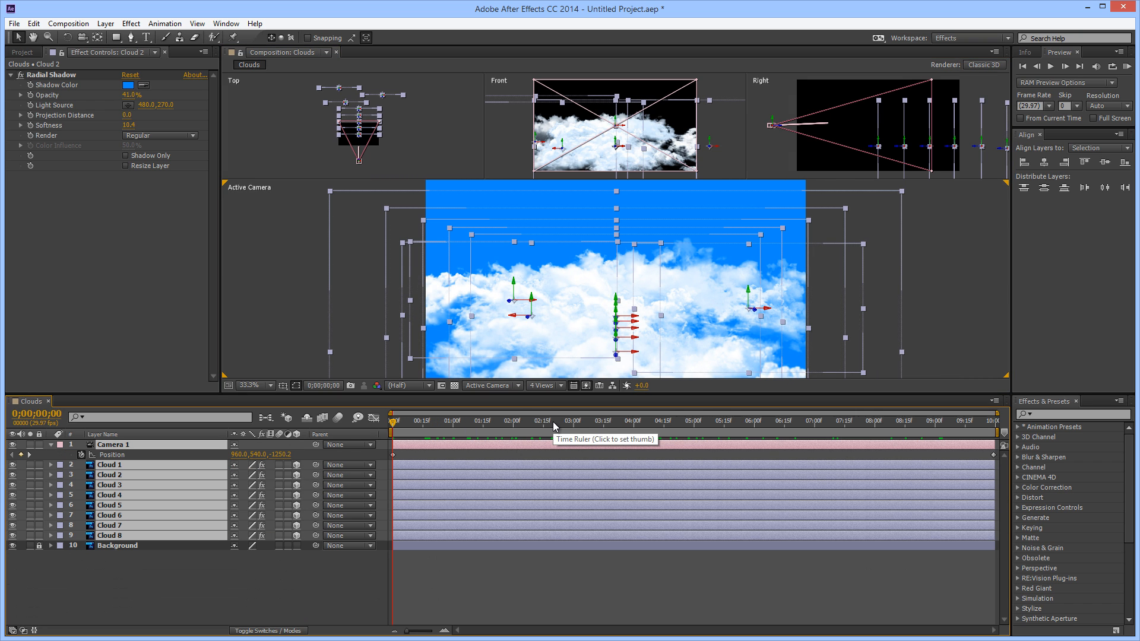
click(710, 567)
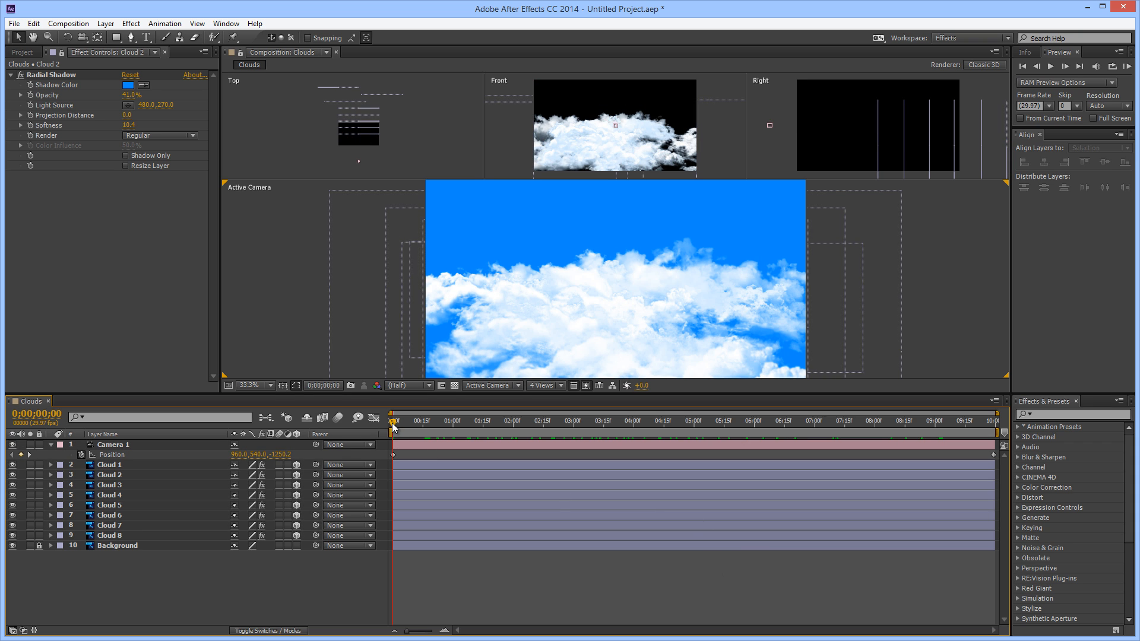
Preview the cloud flight from the first frame and stop playback, with the playhead at 0;00;00;15
drag(393, 423, 363, 530)
key(space)
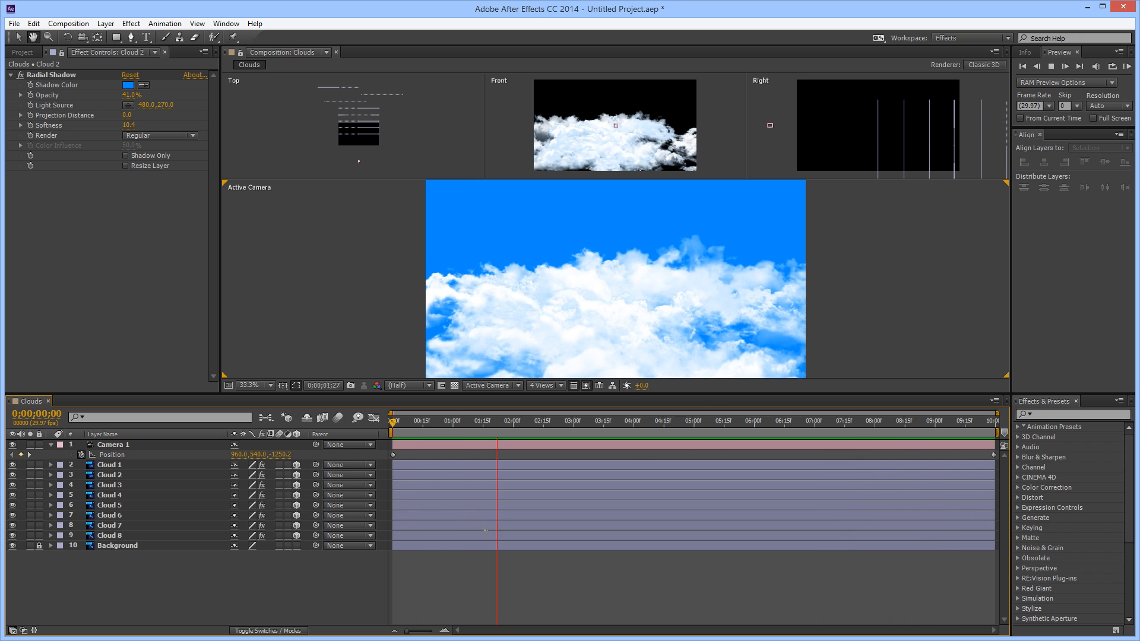
click(458, 594)
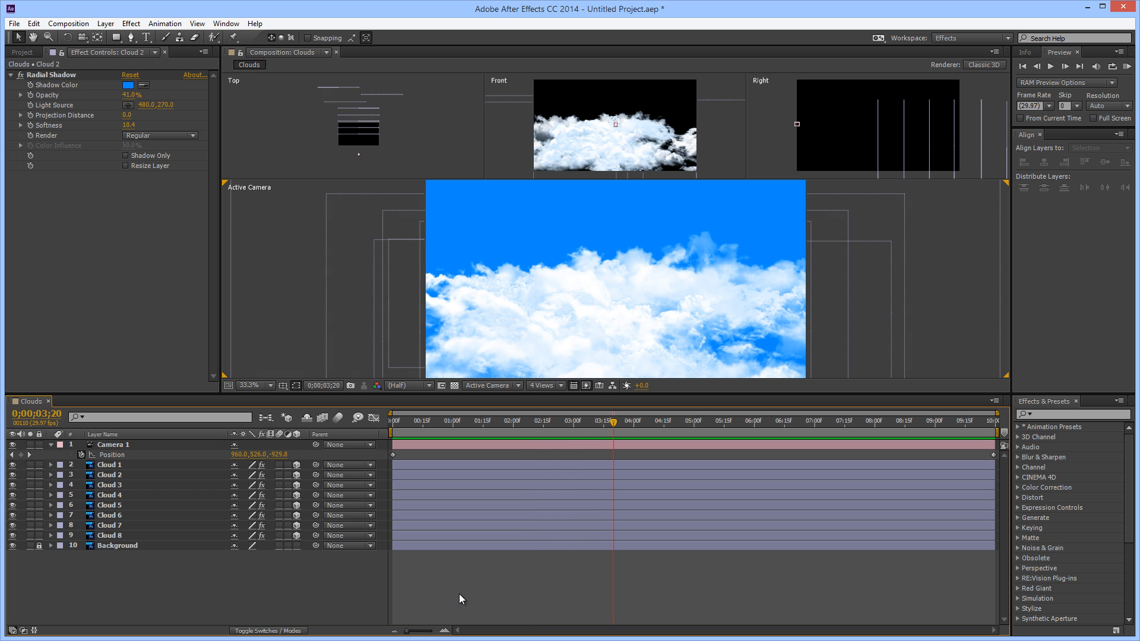
drag(474, 423, 421, 439)
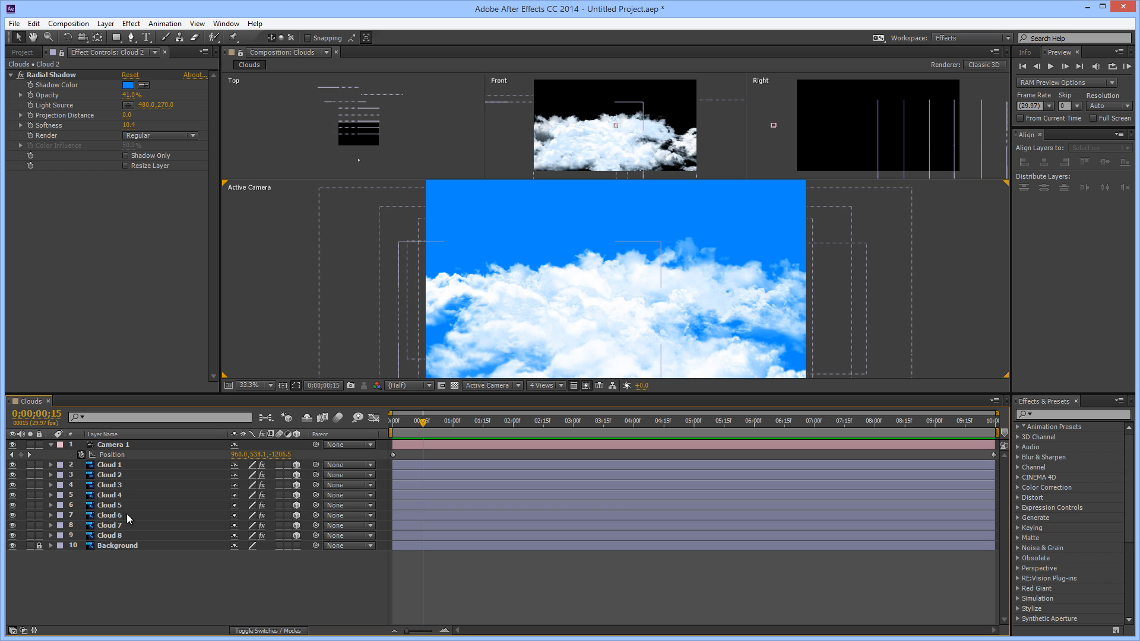
Duplicate Cloud 5 through Cloud 8 and place the four duplicates directly beneath Cloud 8 in the layer stack
click(107, 506)
click(109, 516)
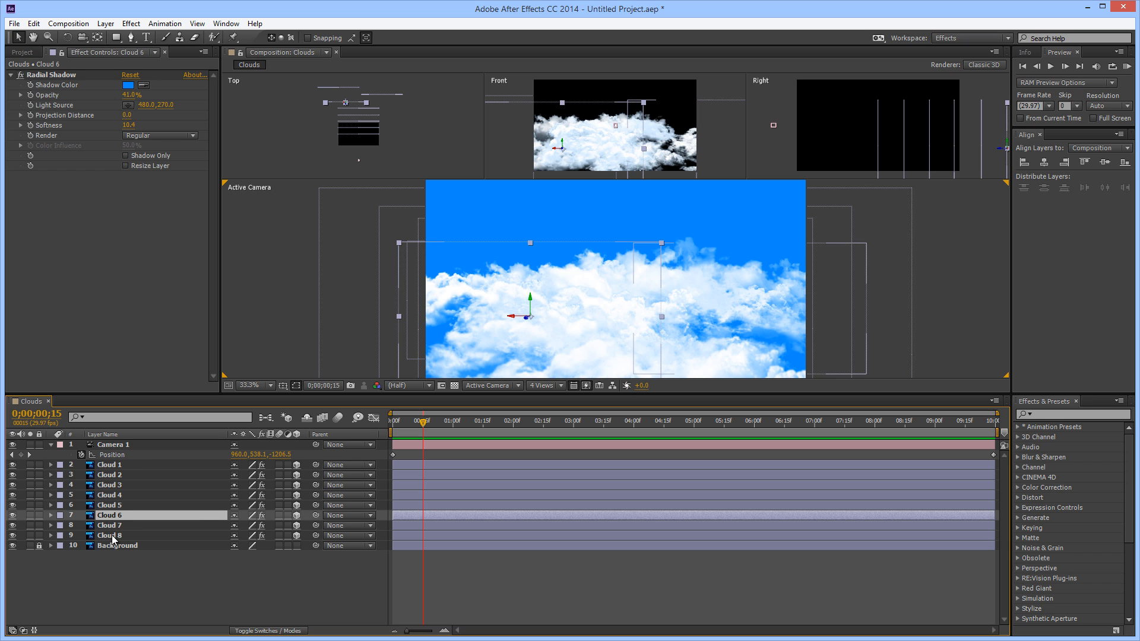
click(110, 505)
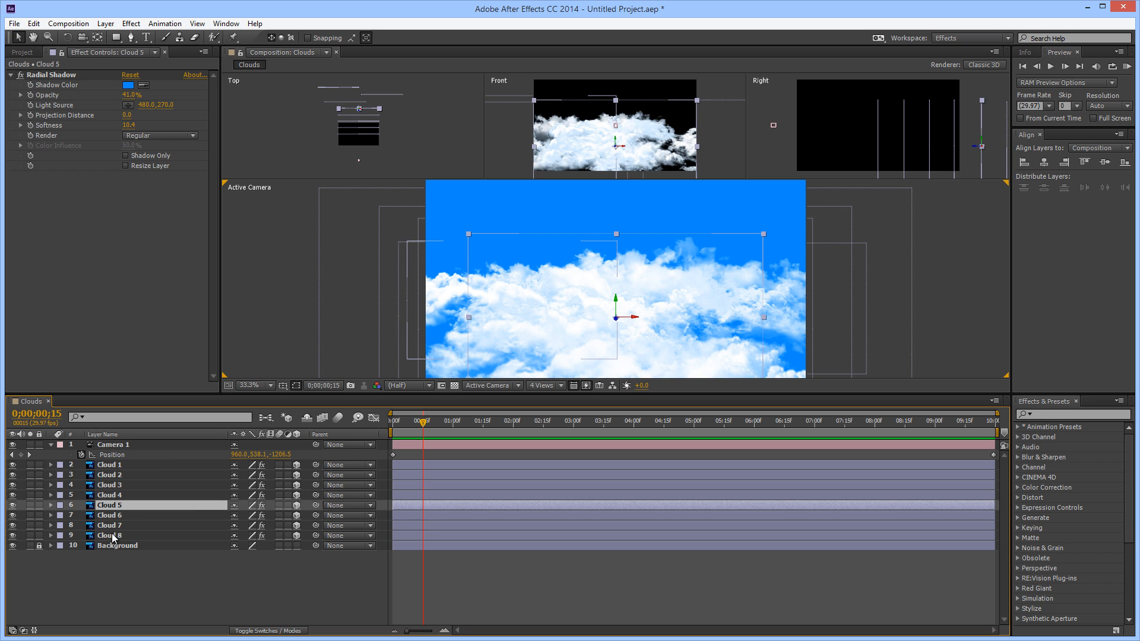
shift+click(110, 535)
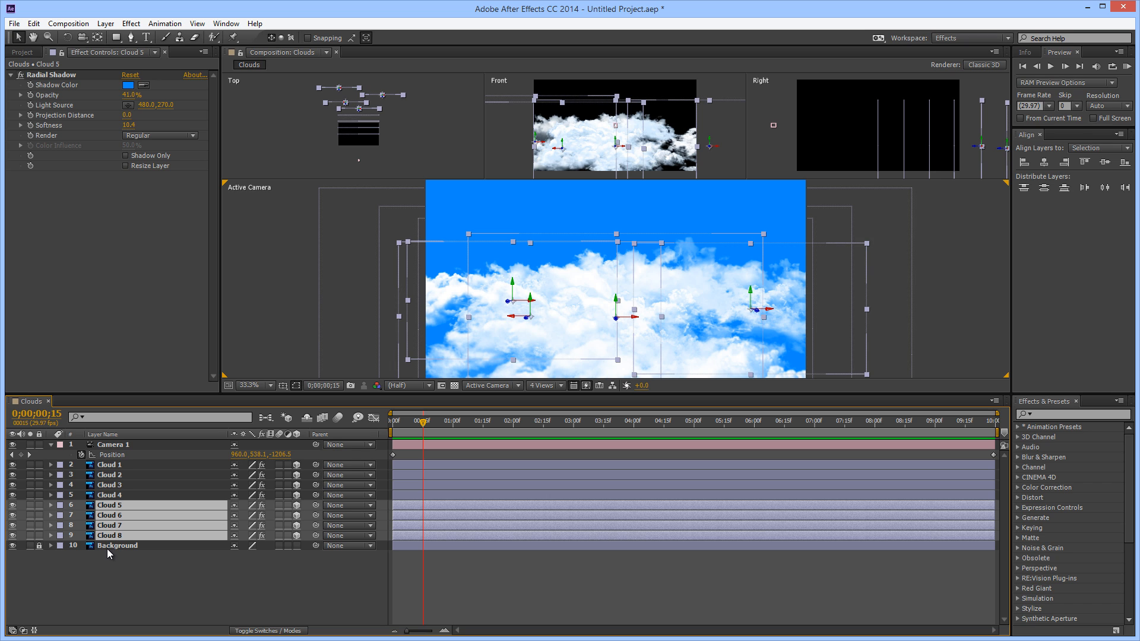
key(ctrl+d)
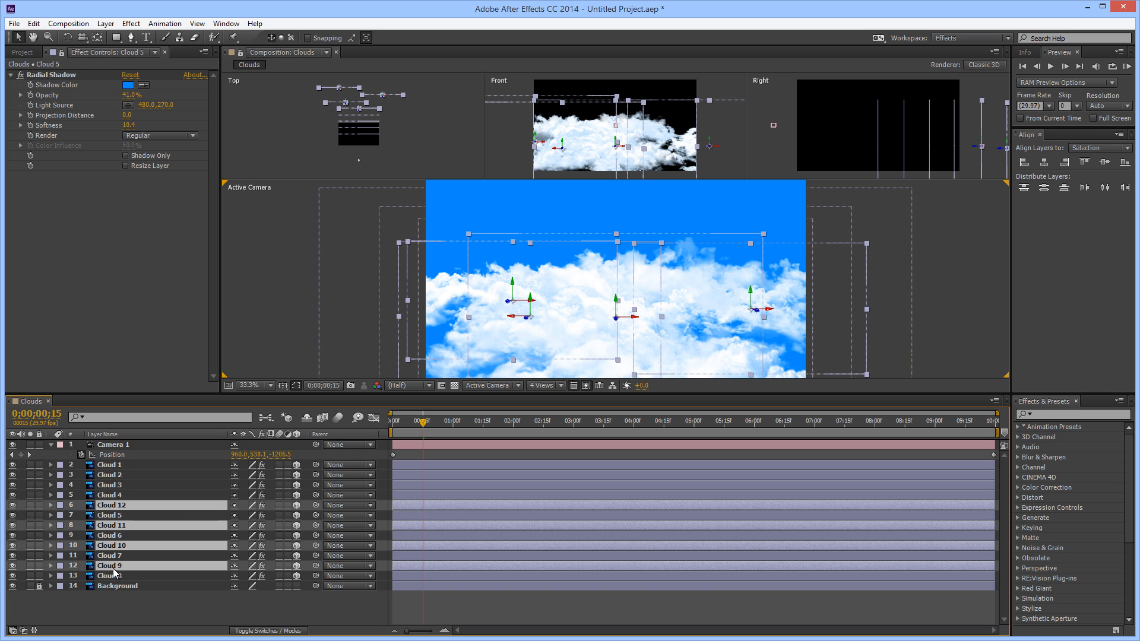
drag(113, 567, 112, 583)
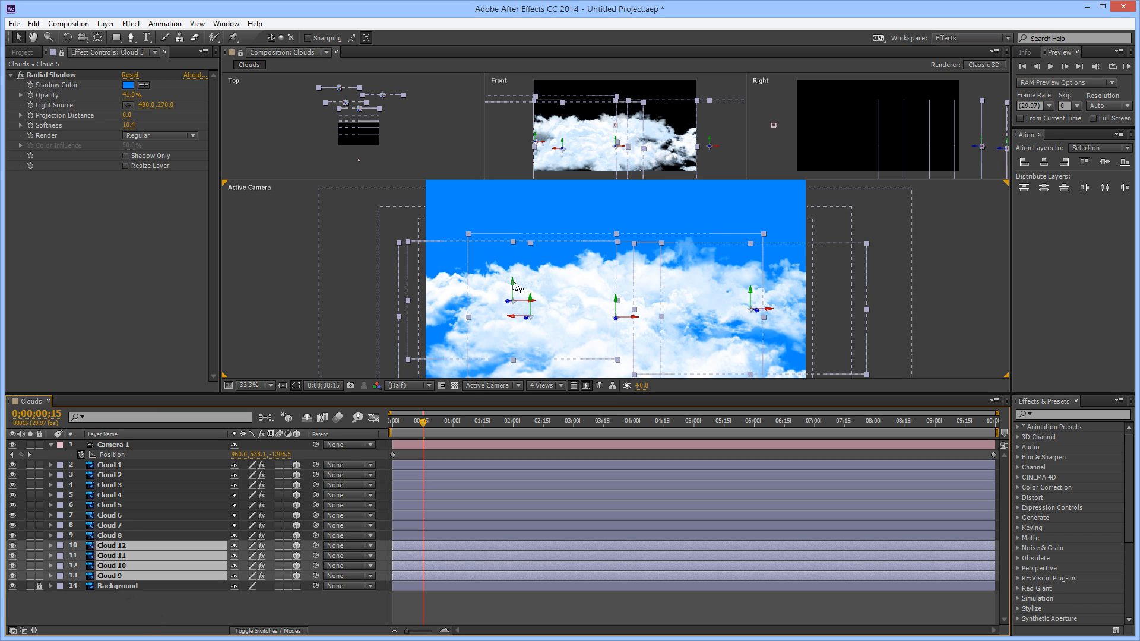
Raise the four duplicated clouds to the top of the frame, deselect them, and check the motion across the timeline
drag(515, 285, 564, 64)
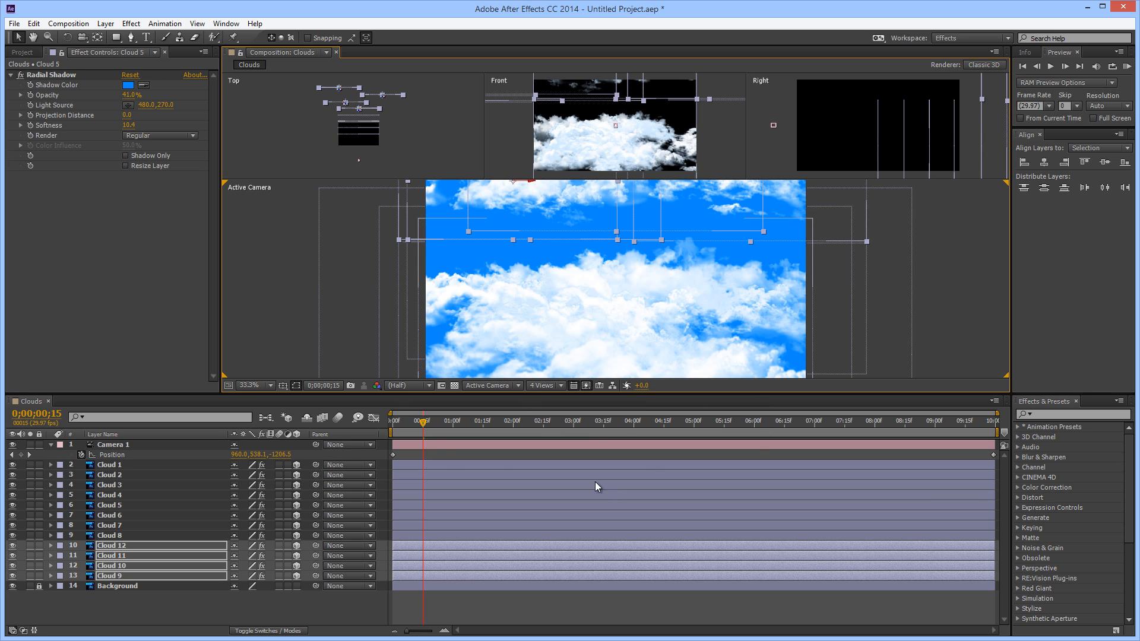
drag(420, 422, 873, 419)
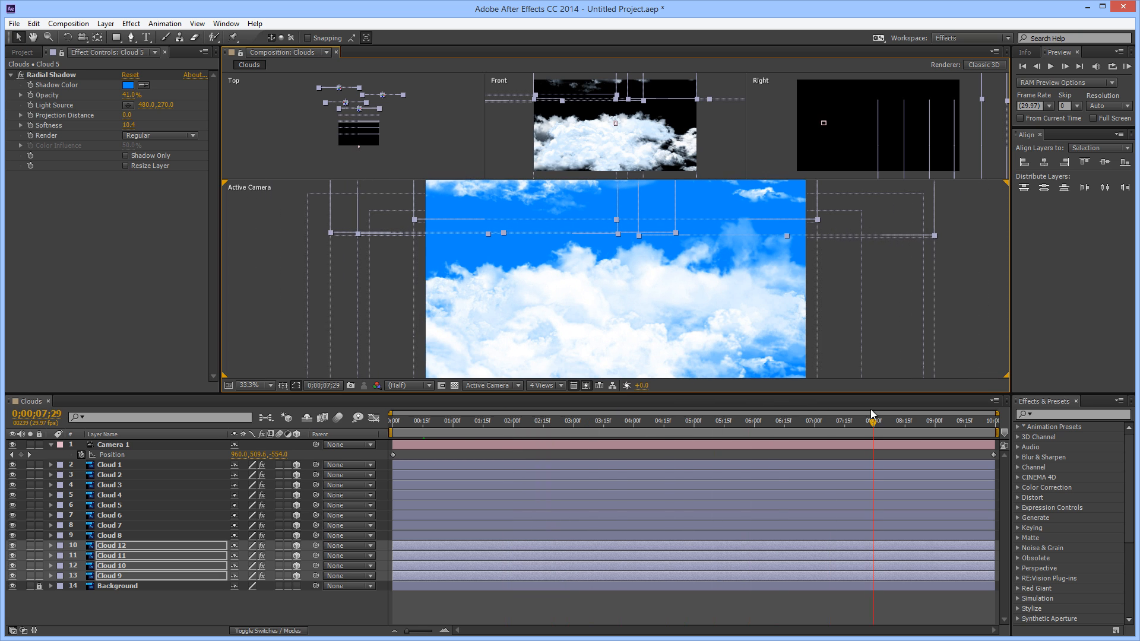
click(169, 614)
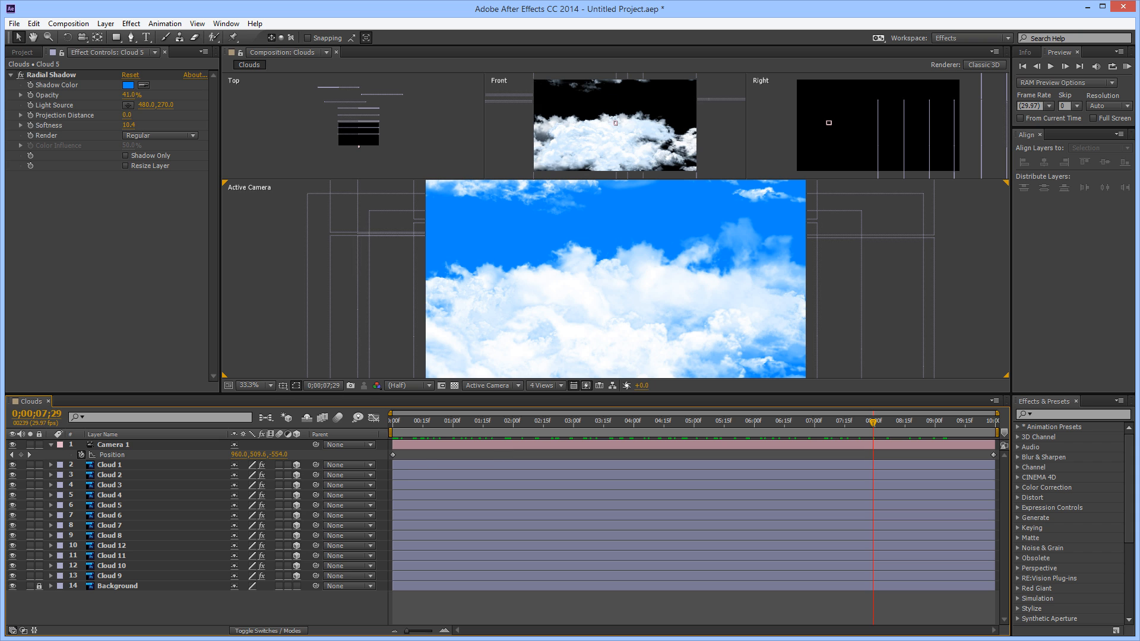
drag(465, 426, 577, 422)
drag(643, 405, 330, 482)
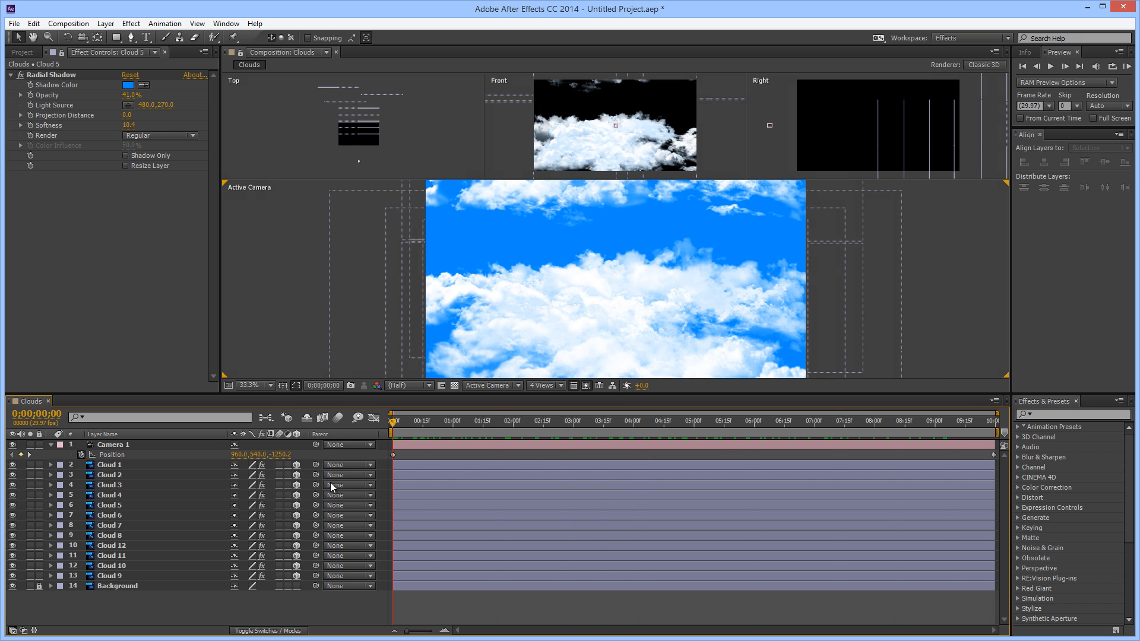
click(248, 308)
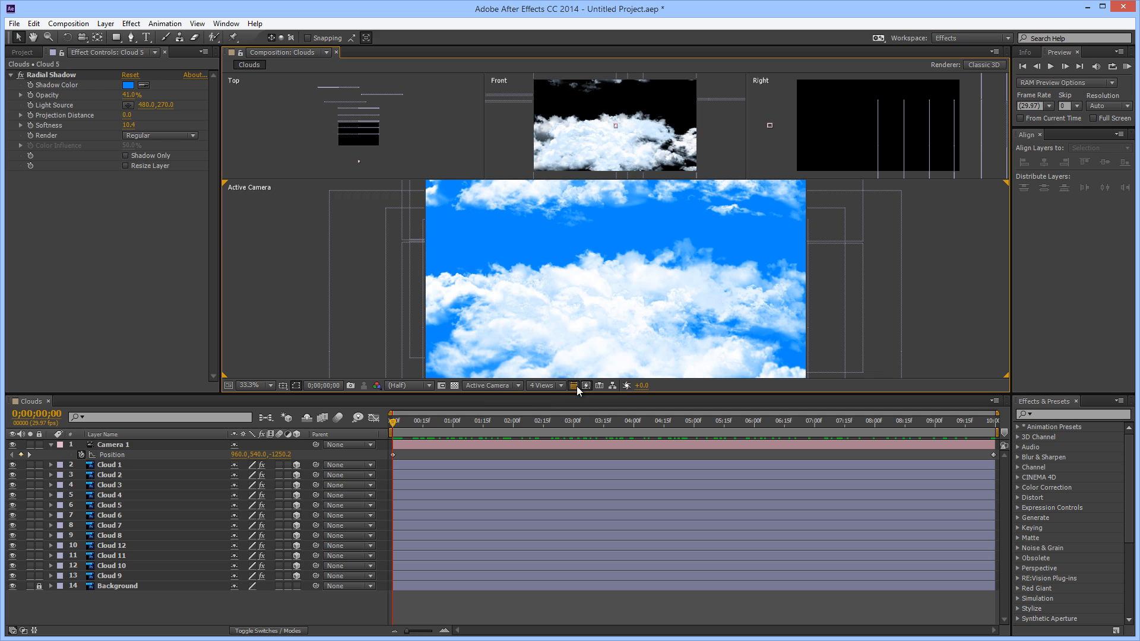
Switch the composition to a single Active Camera view with magnification fitted up to 100%
click(561, 387)
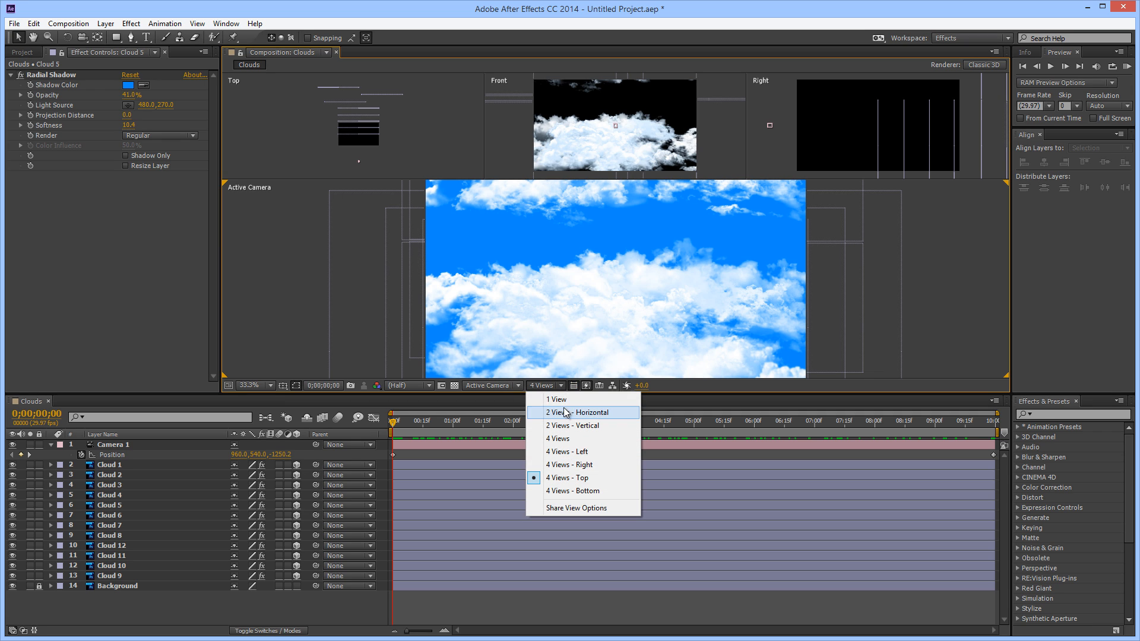
click(557, 399)
click(270, 386)
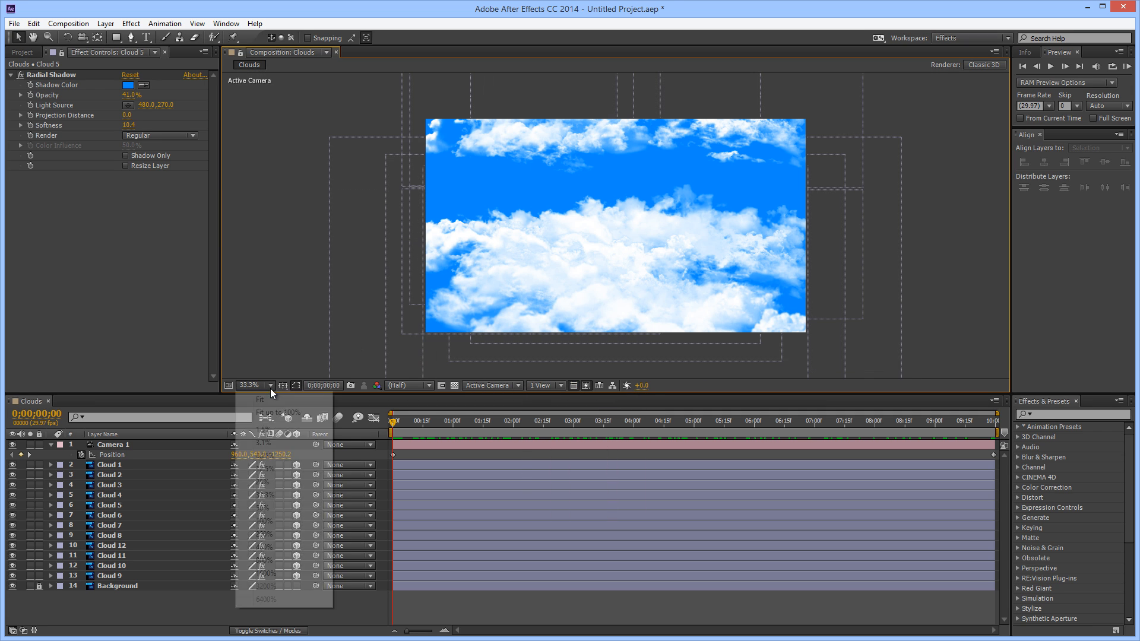
click(284, 412)
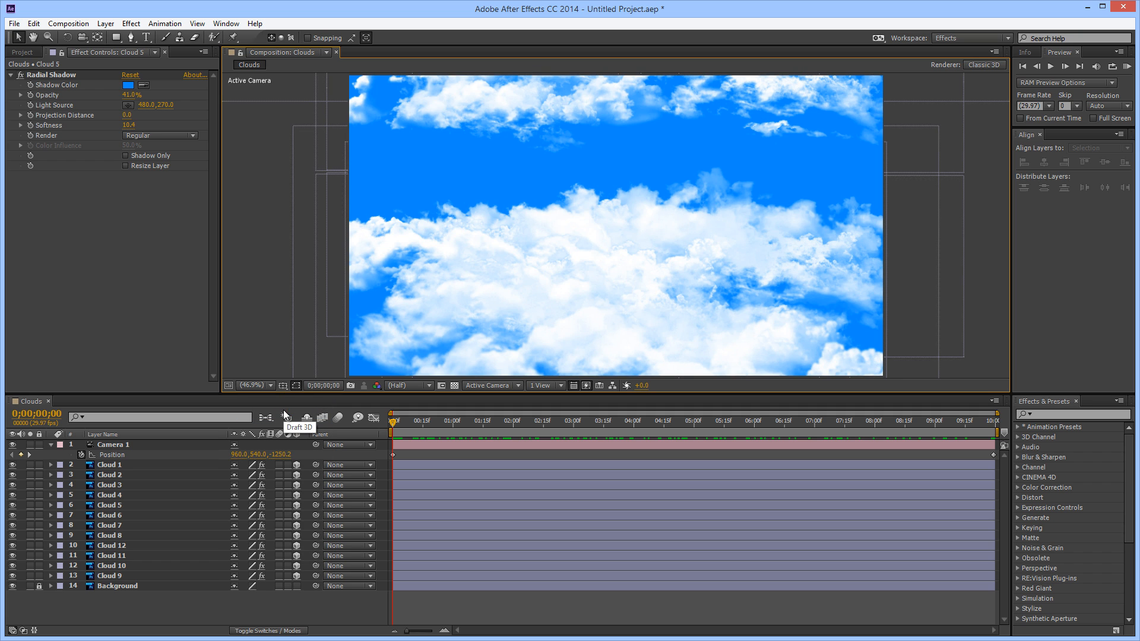
click(285, 416)
click(104, 23)
mouse_move(100, 38)
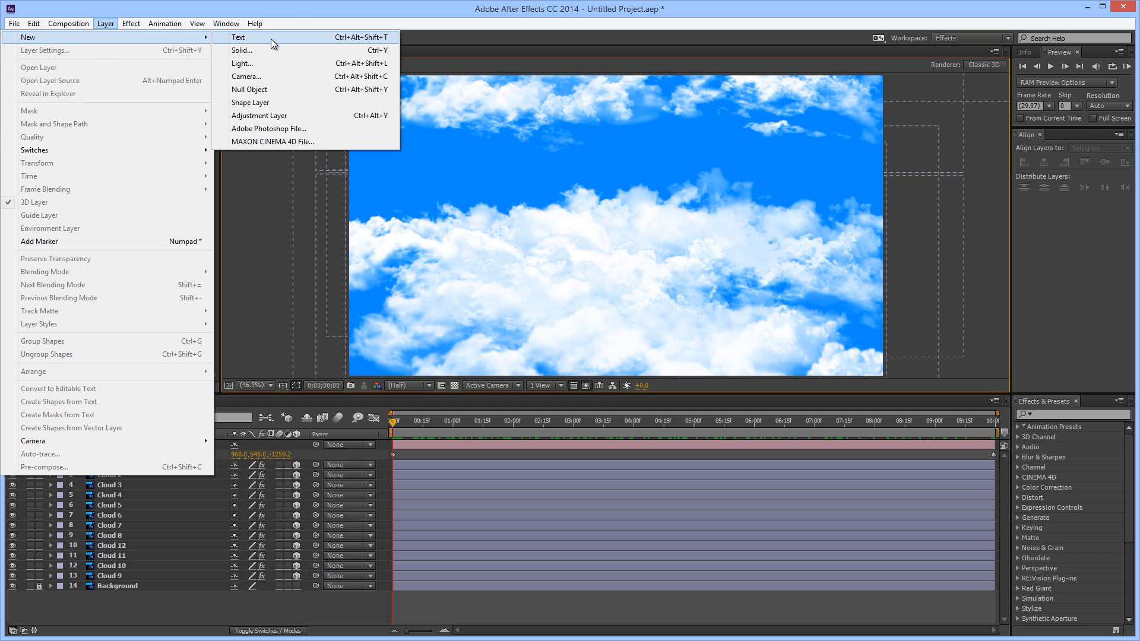
click(251, 290)
Start a new composition named Sun and set its width to 2000 px and height to 20 px
click(69, 24)
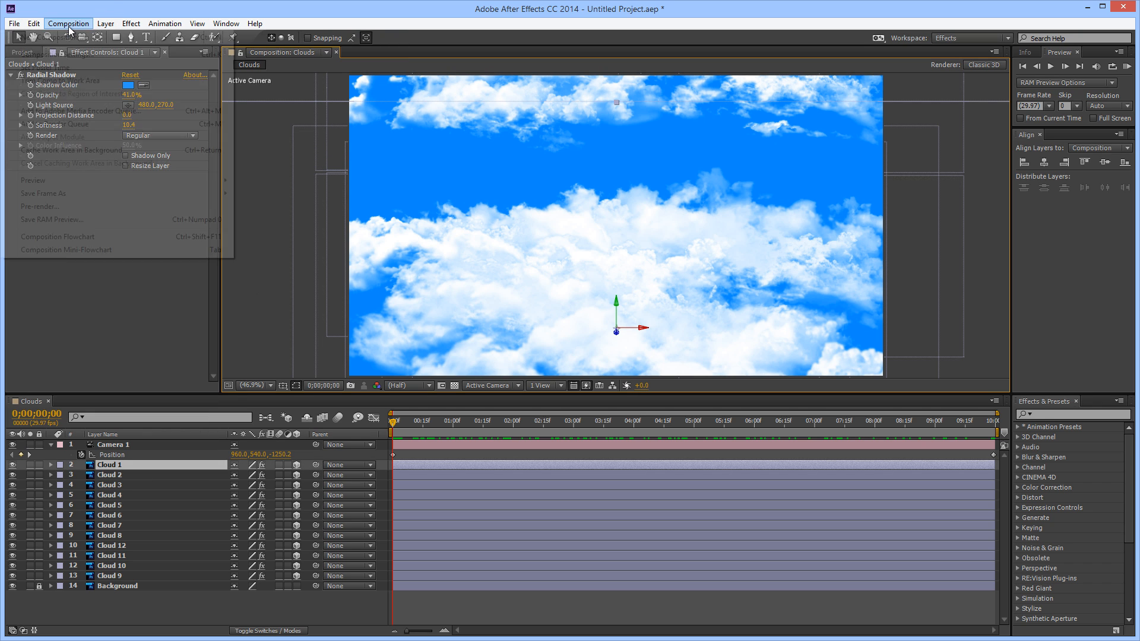
click(77, 37)
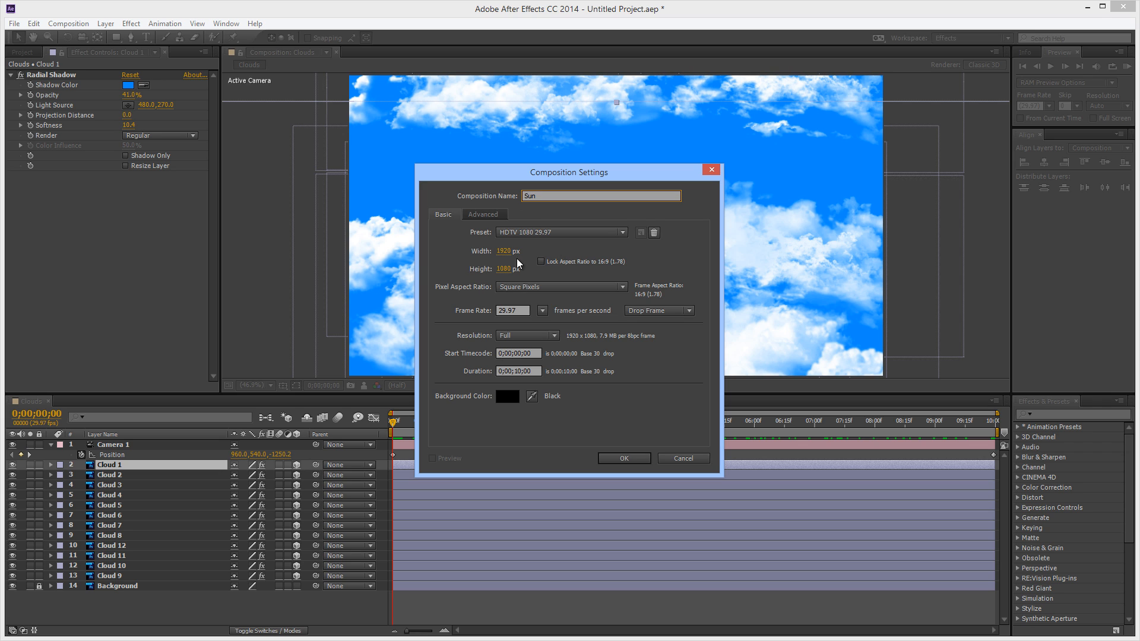
click(503, 251)
text(2000)
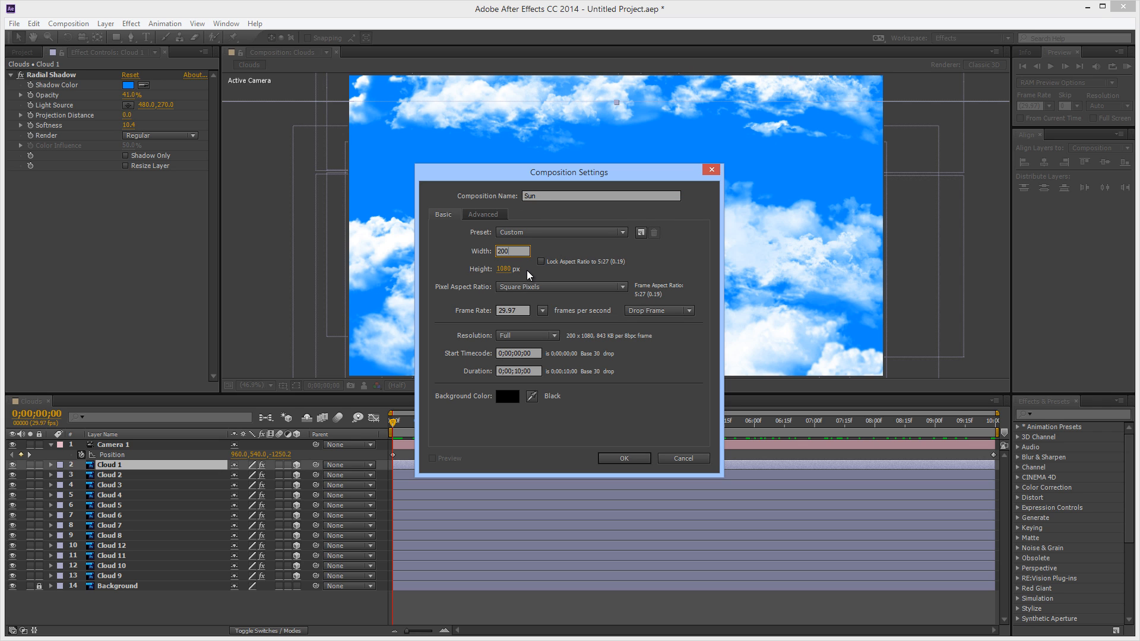
key(Tab)
text(20)
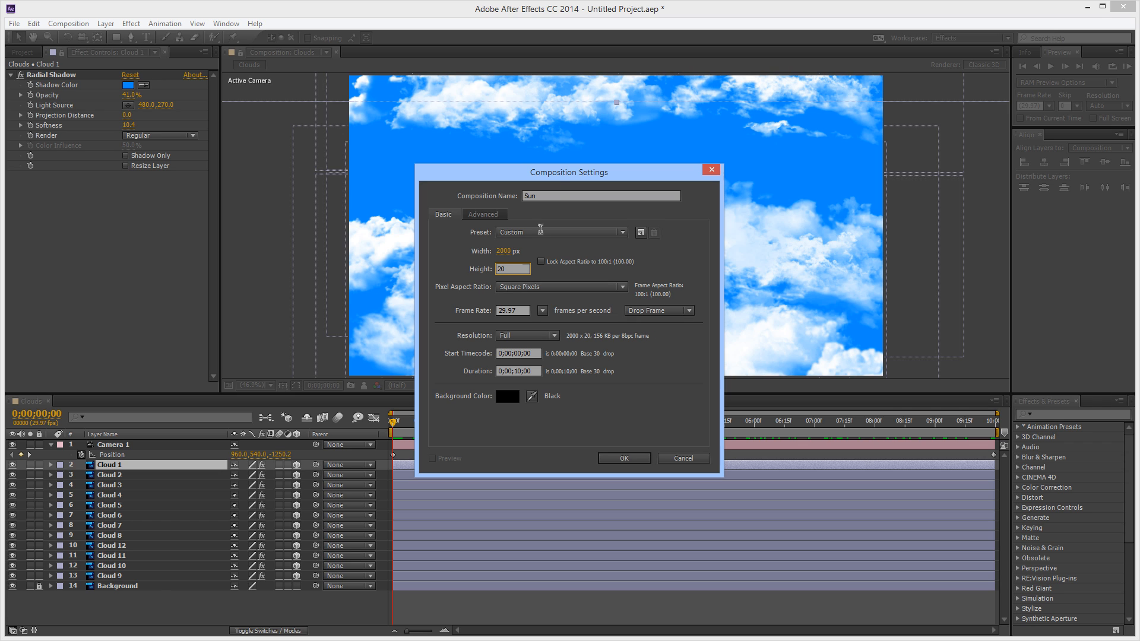
Set the Sun composition's size to 1920 x 1080 px and create it at 29.97 fps with a 10-second duration
click(504, 251)
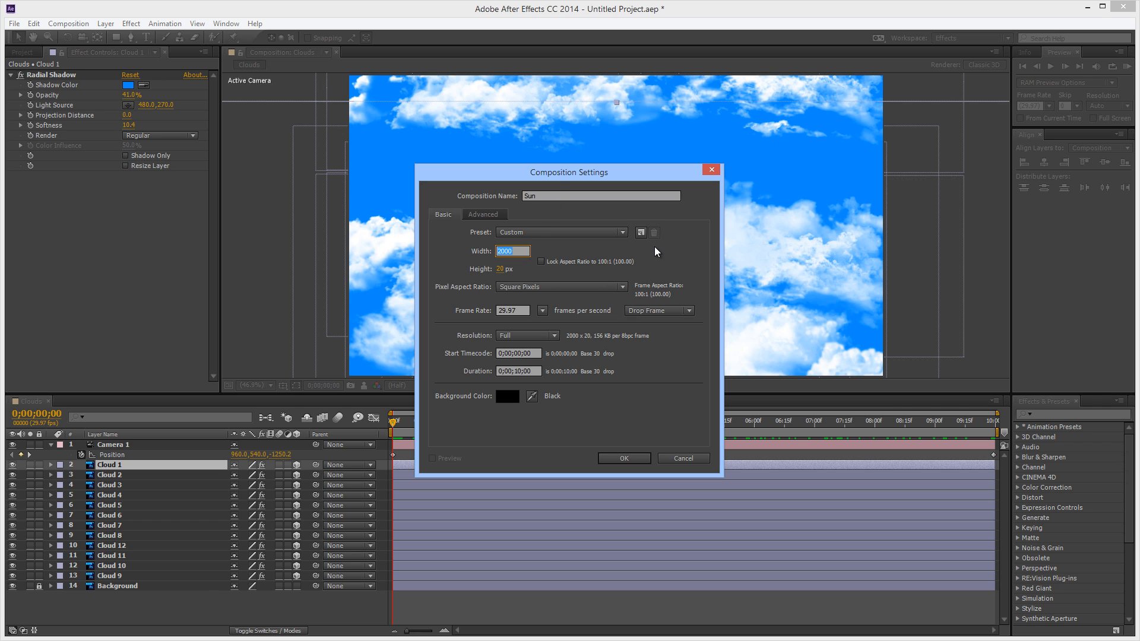
text(1920)
key(Tab)
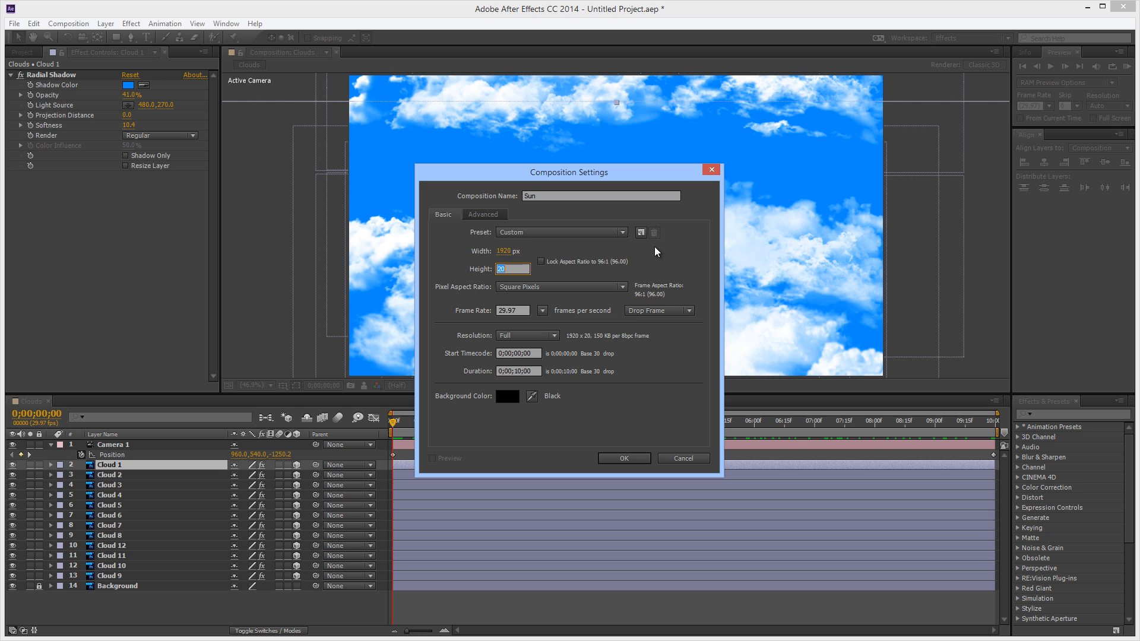
text(180)
key(BackSpace)
key(BackSpace)
text(080)
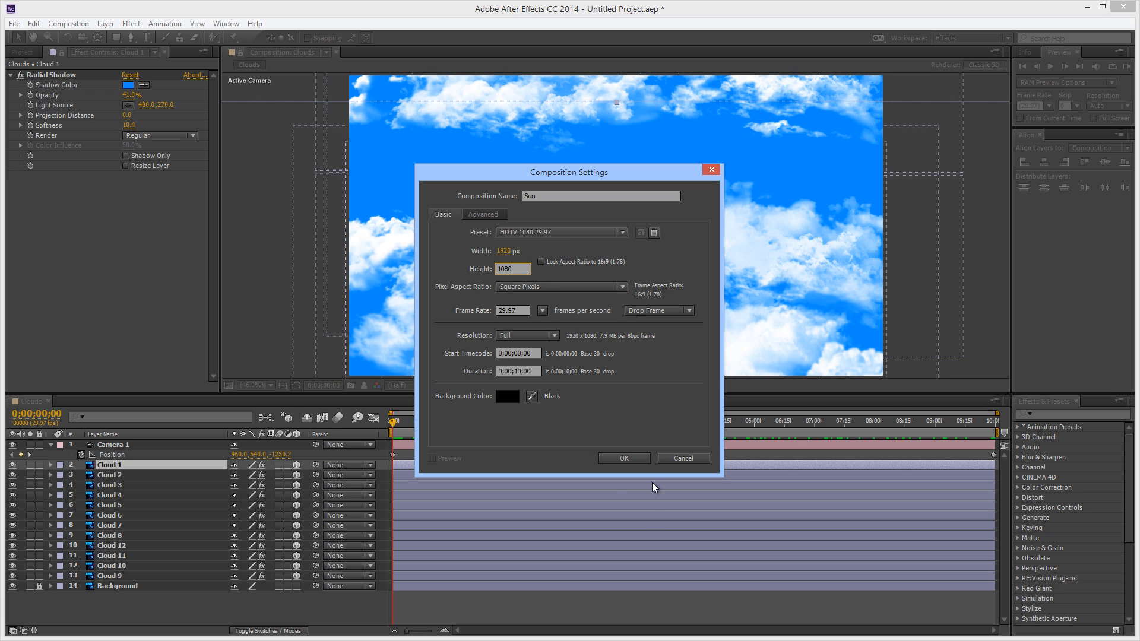
click(624, 459)
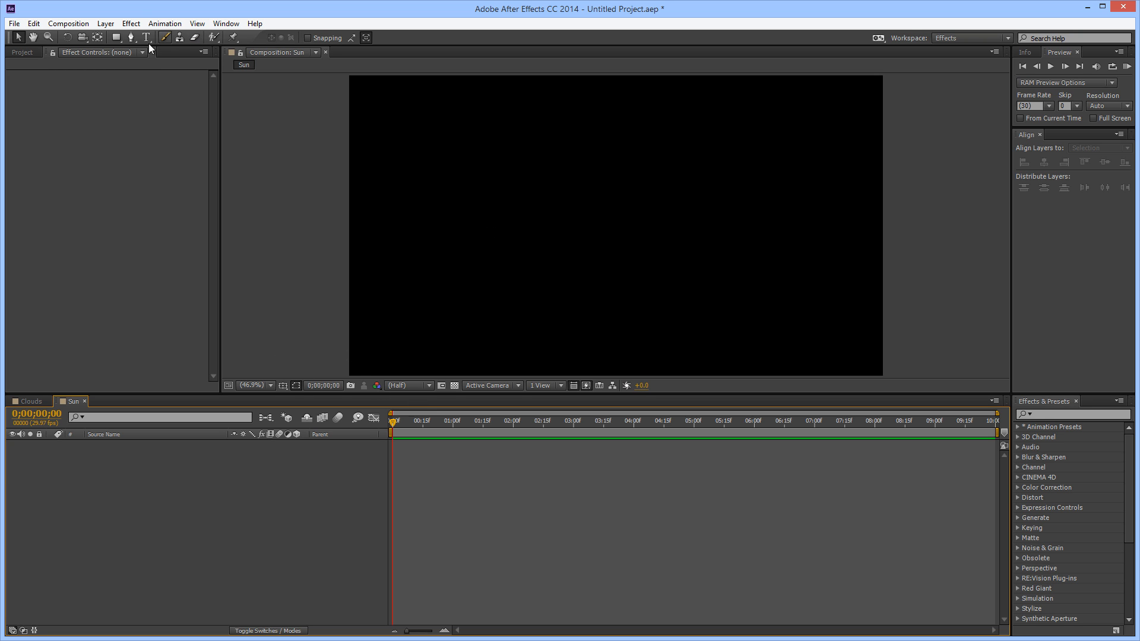
Add a shape layer to the Sun composition and draw a small white circle just left of the frame's centre with the Ellipse tool
click(108, 24)
mouse_move(114, 38)
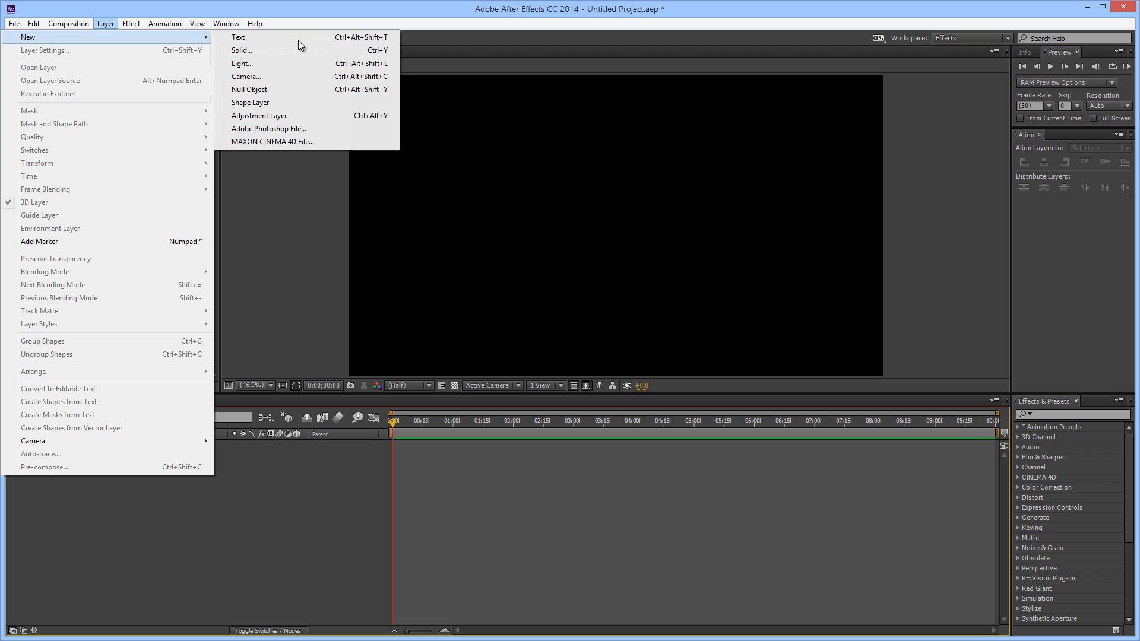
click(269, 103)
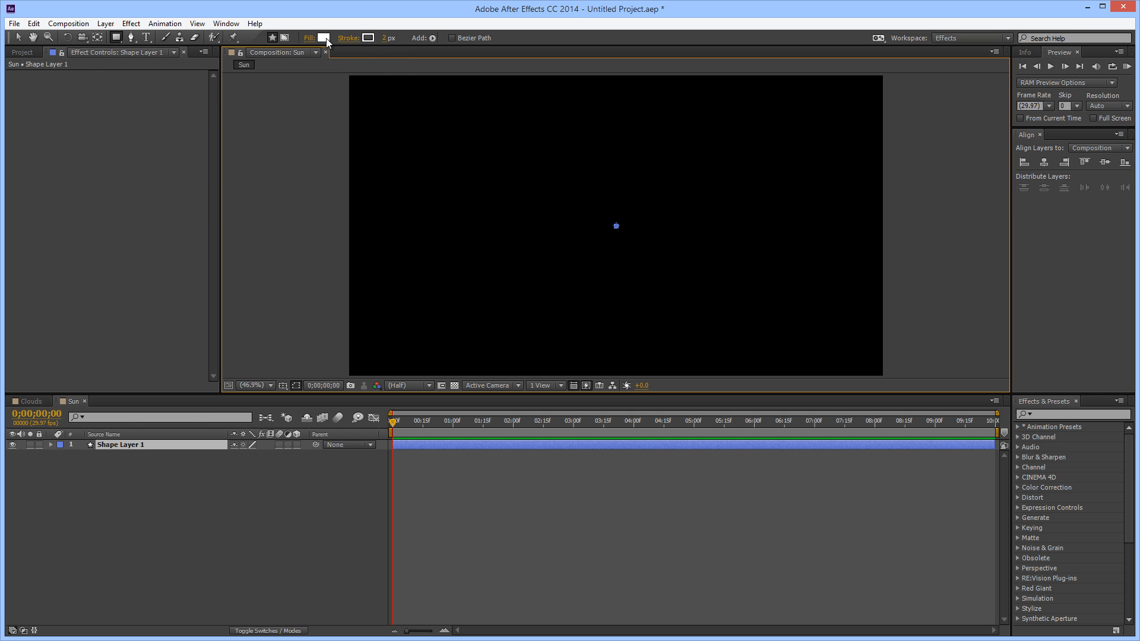
click(119, 38)
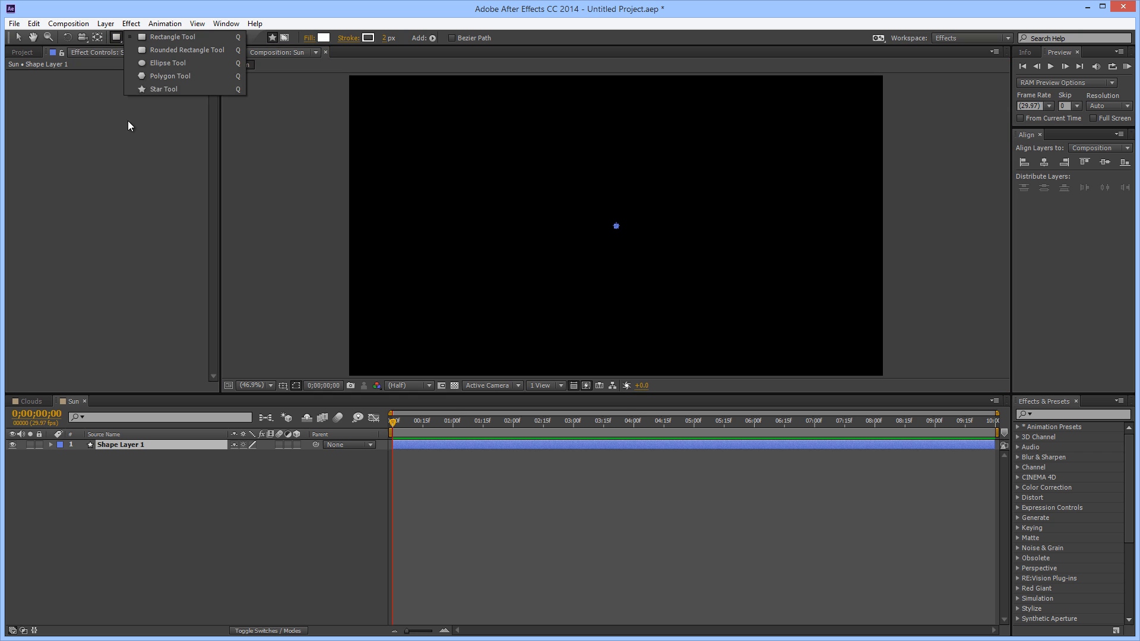
click(154, 66)
mouse_move(552, 192)
mouse_down()
mouse_move(613, 259)
mouse_move(602, 244)
mouse_up()
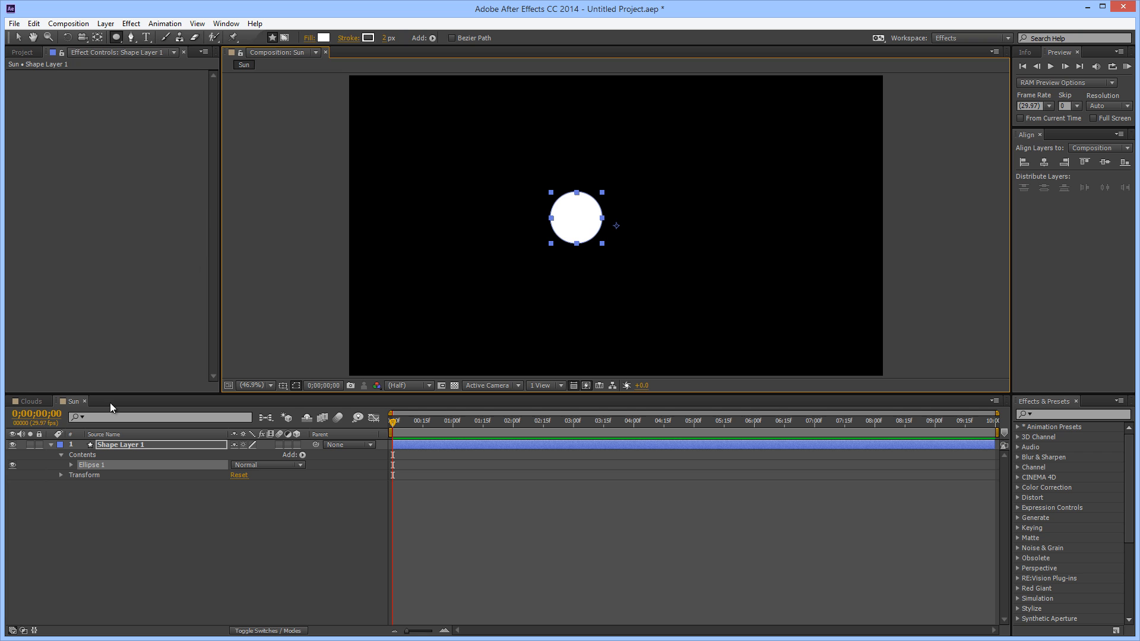
Apply a Gaussian Blur effect with a Blurriness of 15 to the circle's shape layer, then deselect the layer
right_click(62, 144)
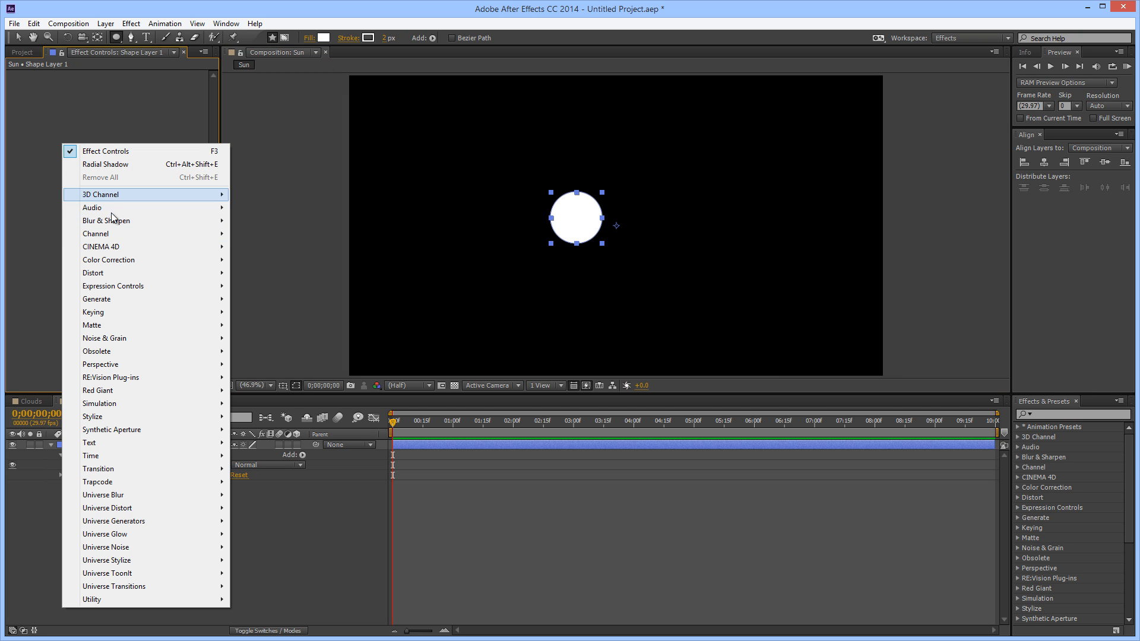
mouse_move(113, 222)
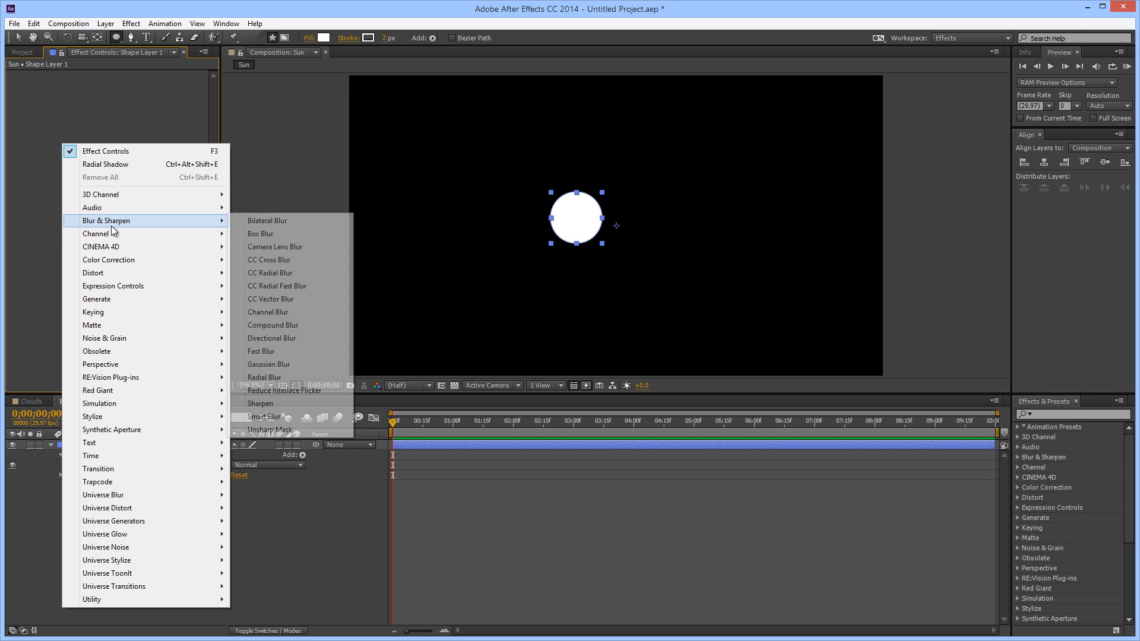
click(283, 367)
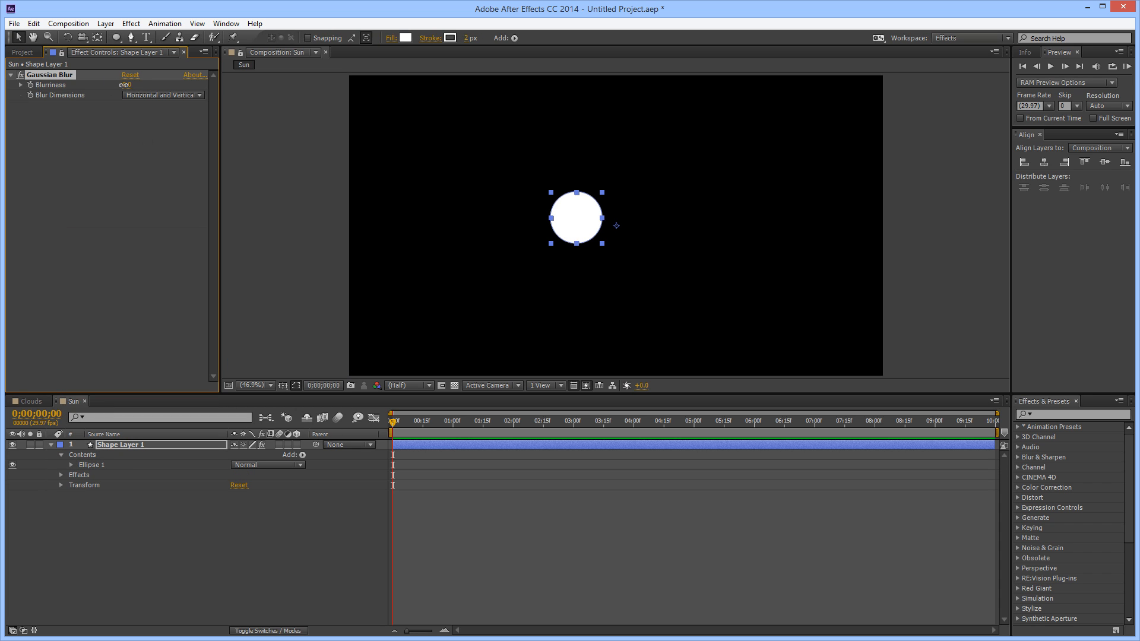
text(15)
key(Return)
click(261, 224)
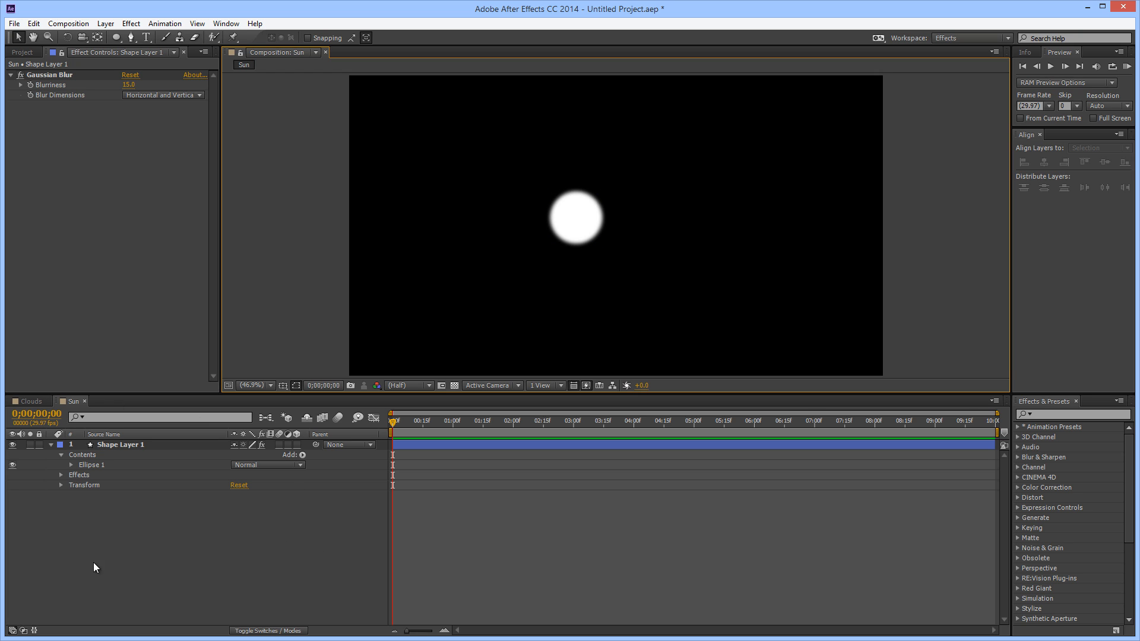
Place the Sun composition in the Clouds composition directly above the Background layer and set its blending mode to Add
click(22, 52)
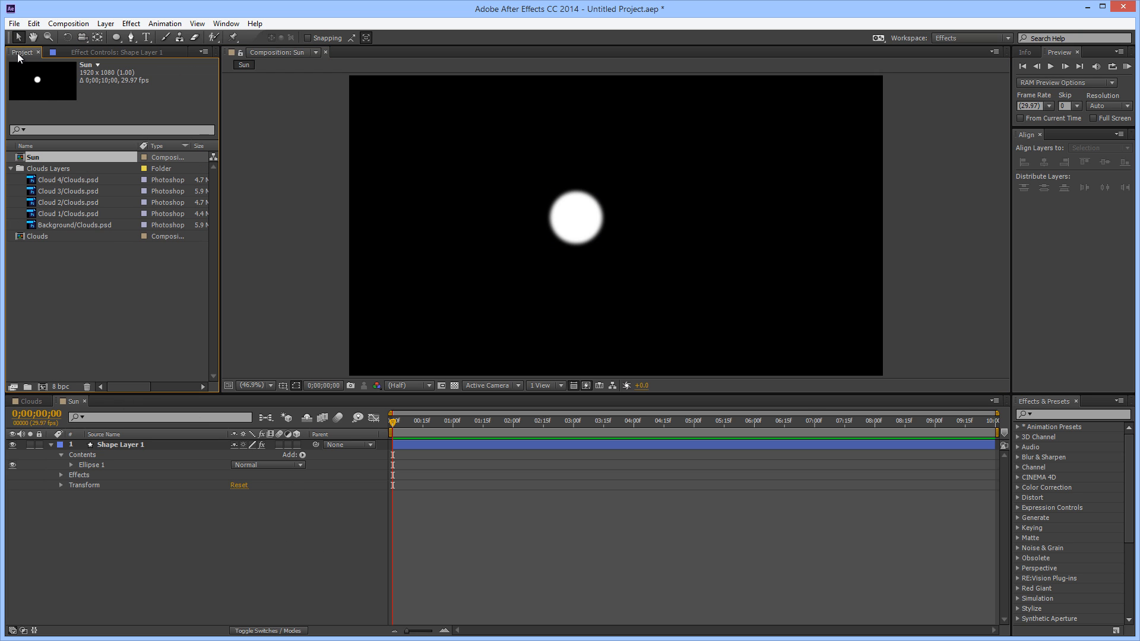
click(26, 404)
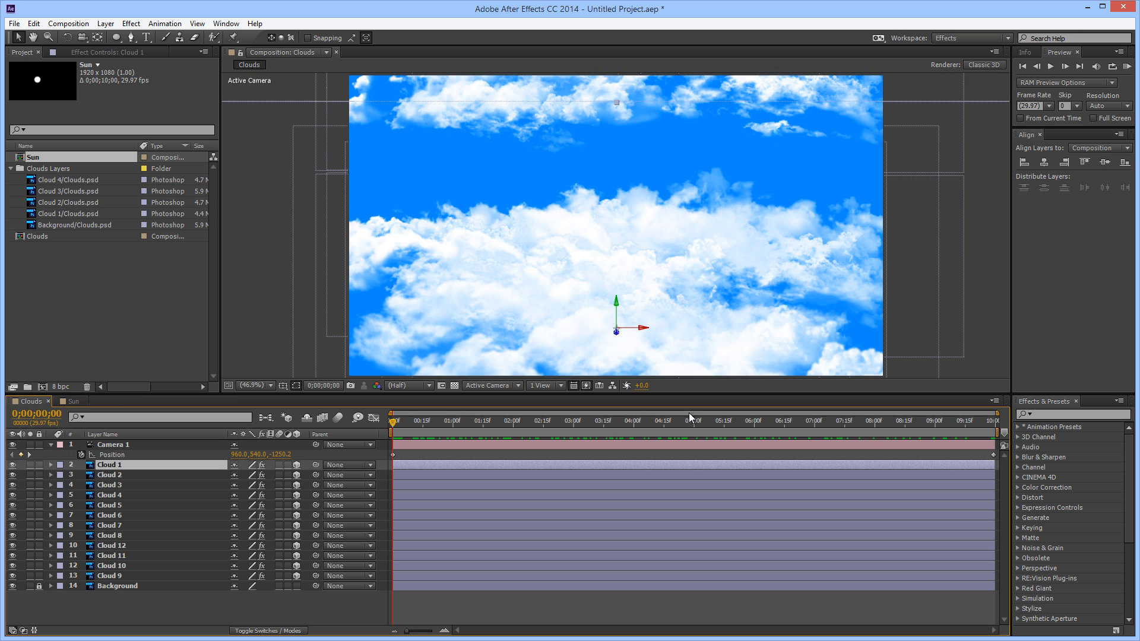
drag(35, 158, 151, 583)
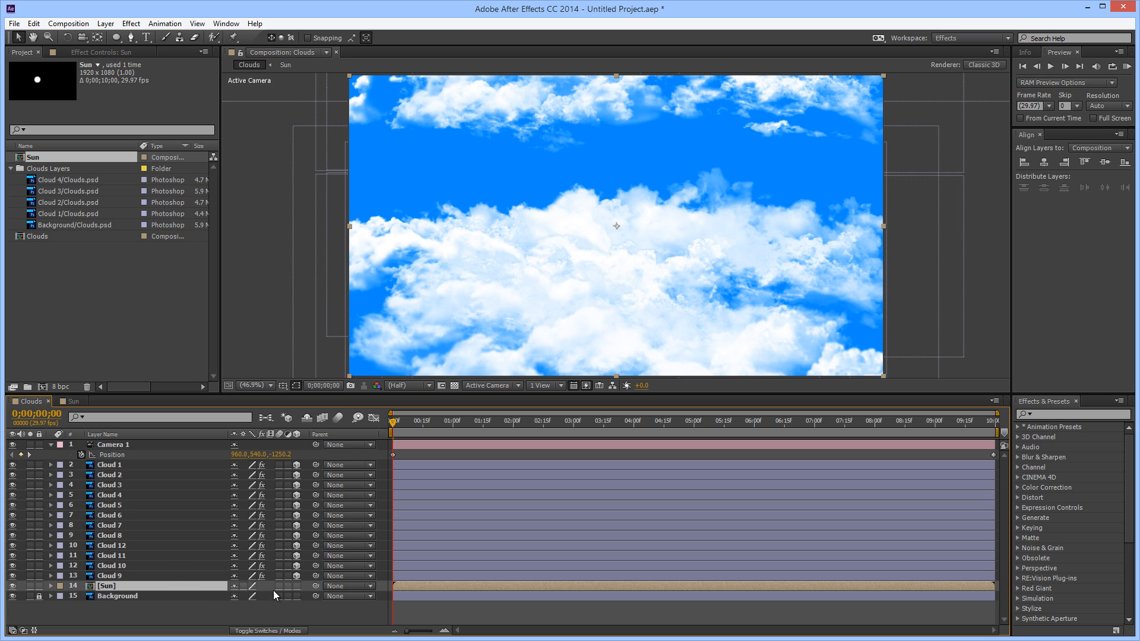
click(269, 631)
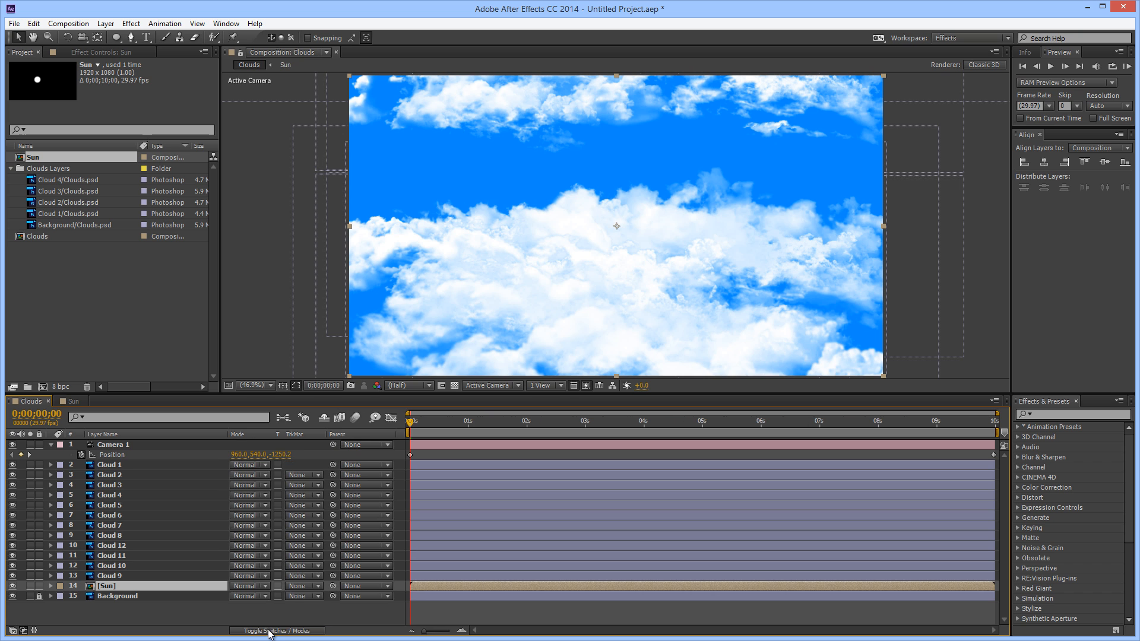
click(267, 586)
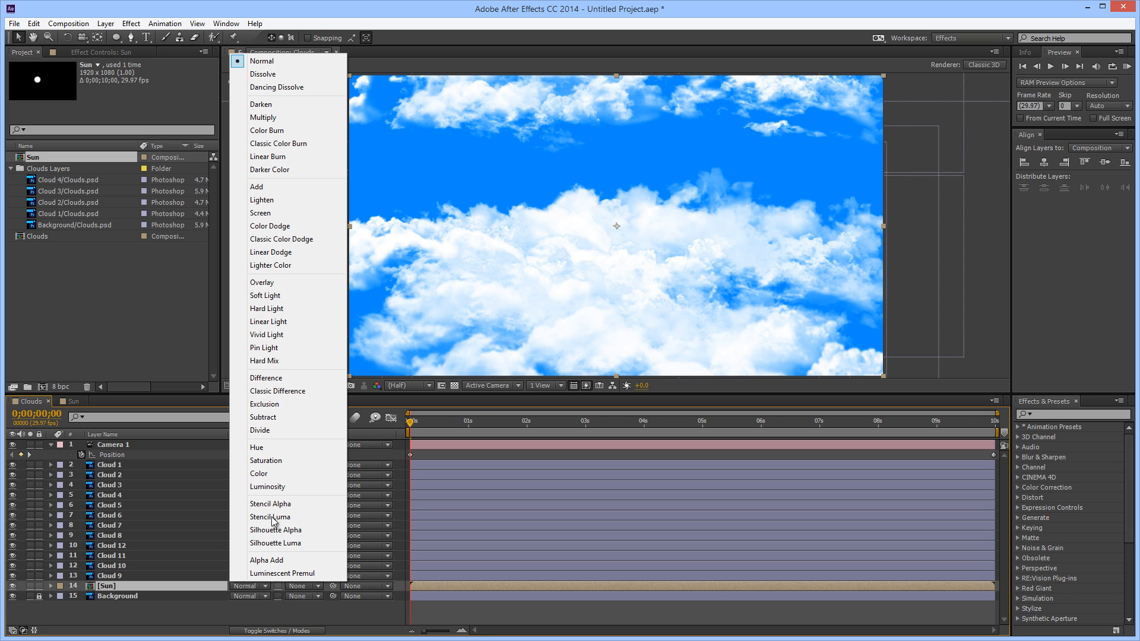
click(261, 187)
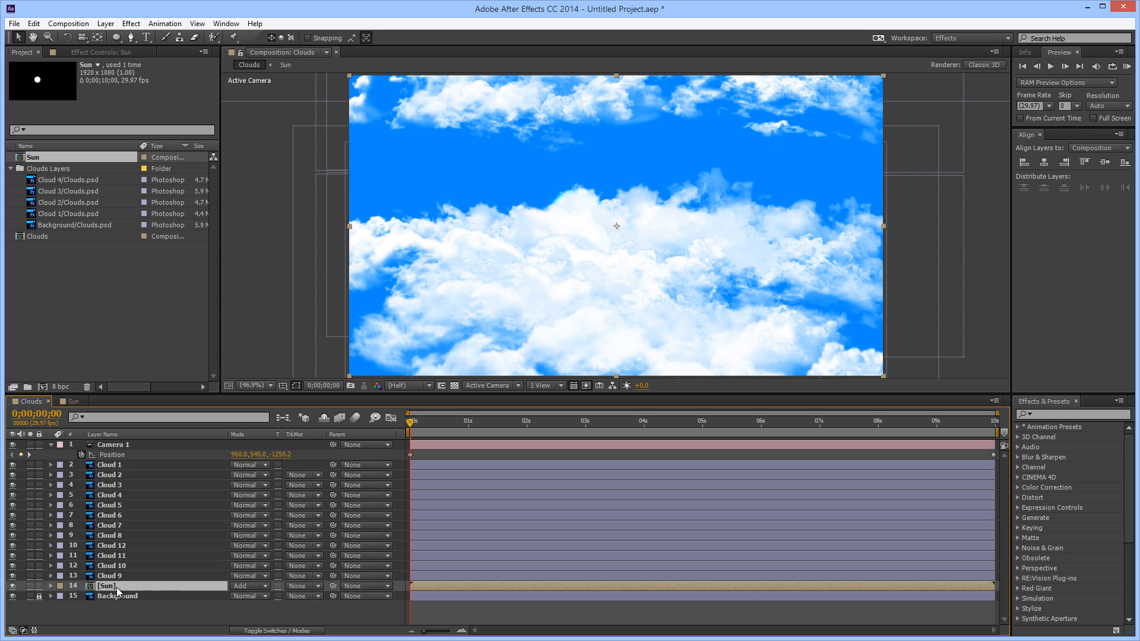
Move the Sun layer above Cloud 1, directly beneath Camera 1, and check the motion through to the end of the timeline
drag(110, 585, 156, 461)
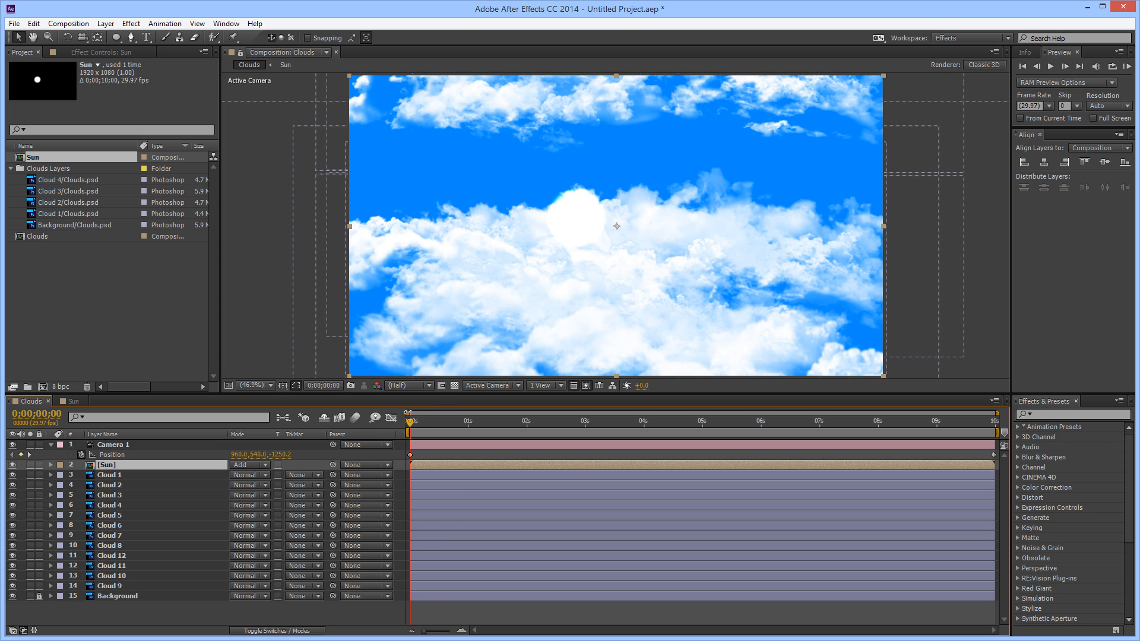
drag(409, 424, 829, 420)
key(space)
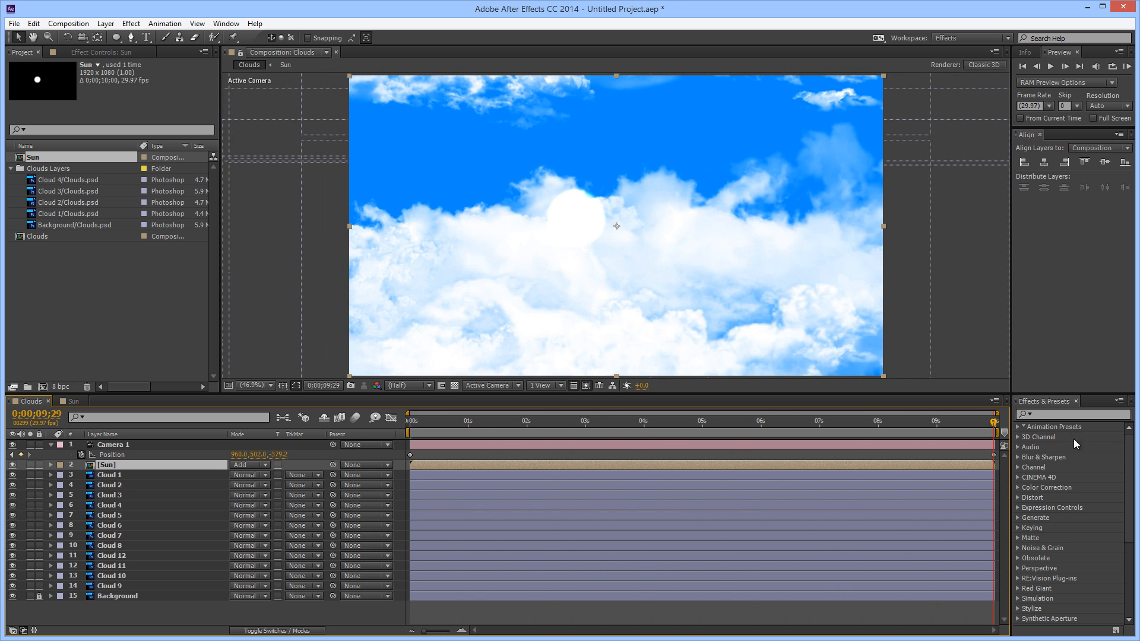
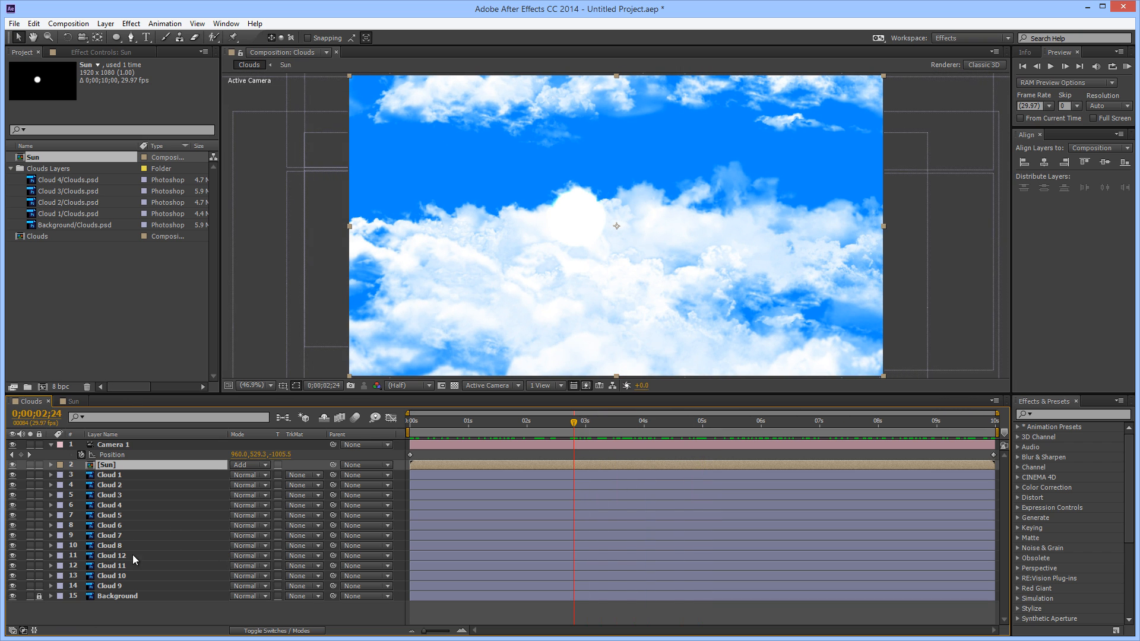
Move the Sun layer beneath Cloud 9, directly above the Background layer
drag(102, 466, 119, 592)
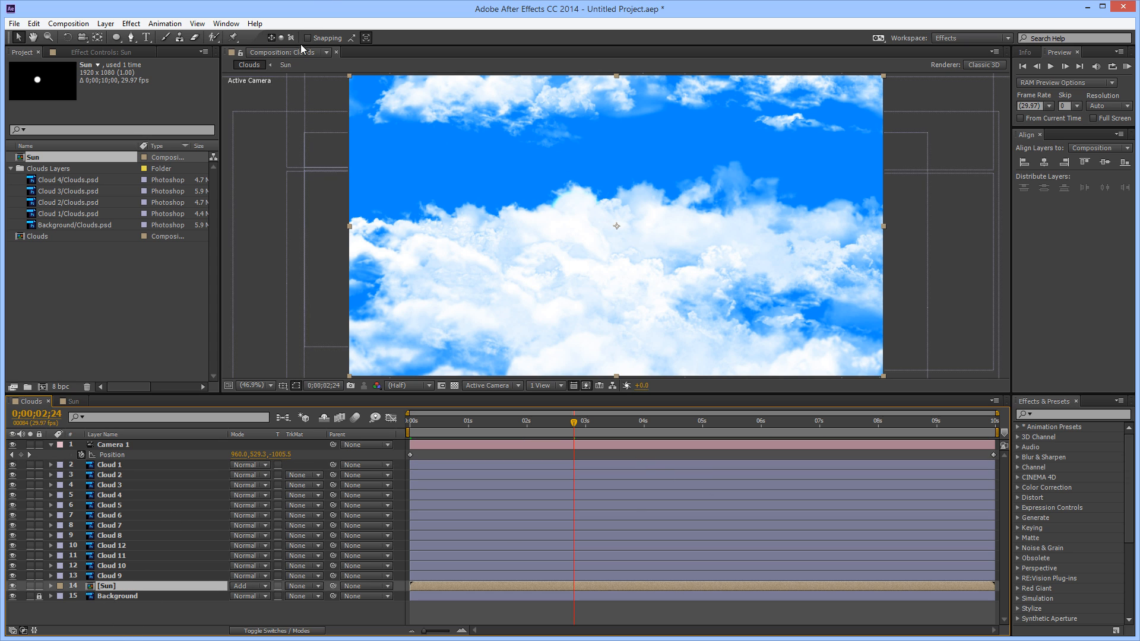
Try the Trapcode Shine effect on the Sun layer, with its source point at about 789.7, 490.9 and a Ray Length of 14.5
click(91, 54)
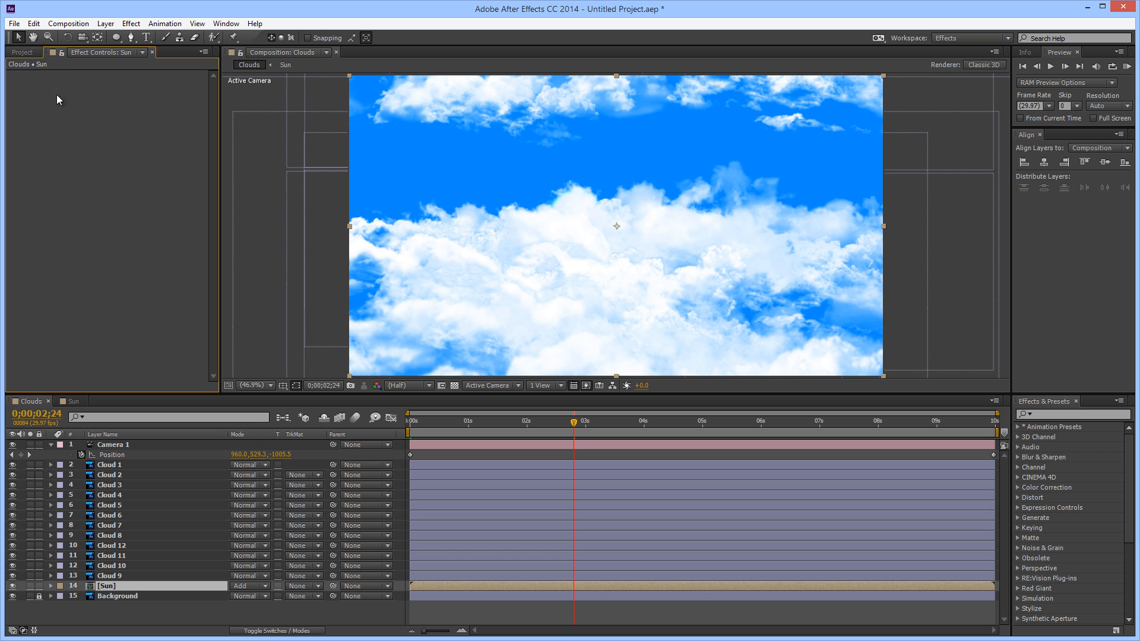
right_click(86, 180)
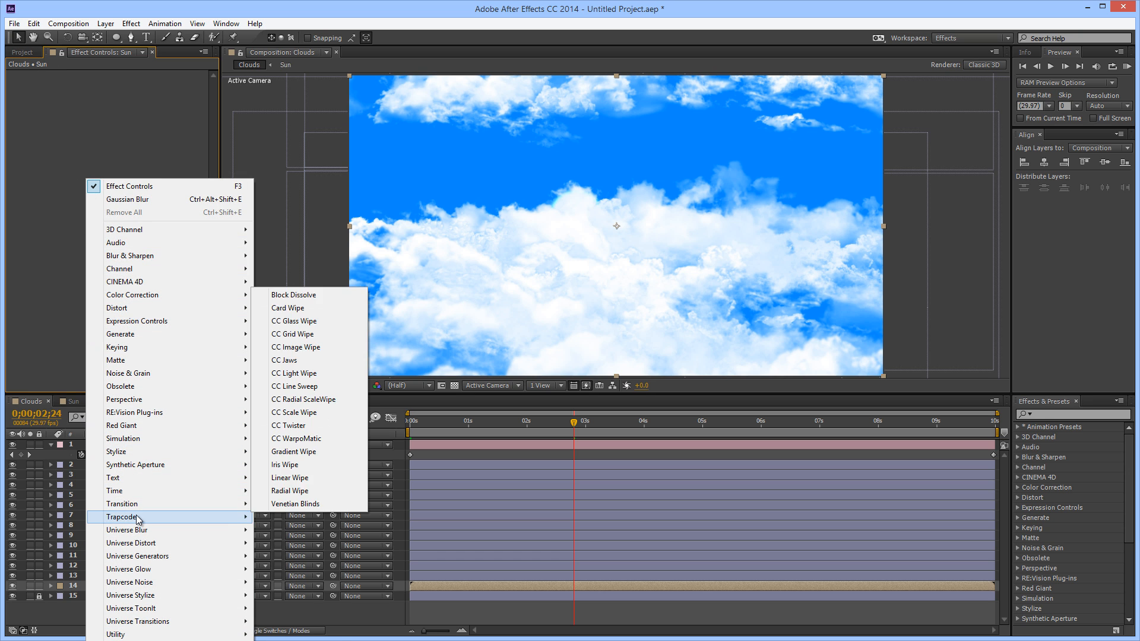
mouse_move(178, 520)
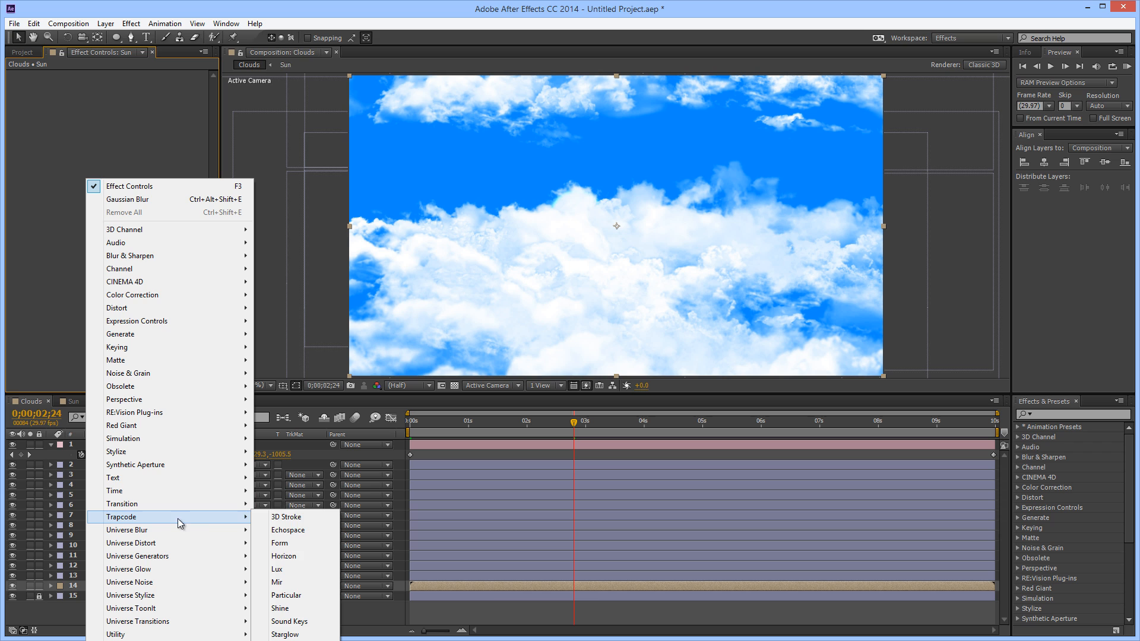
click(279, 609)
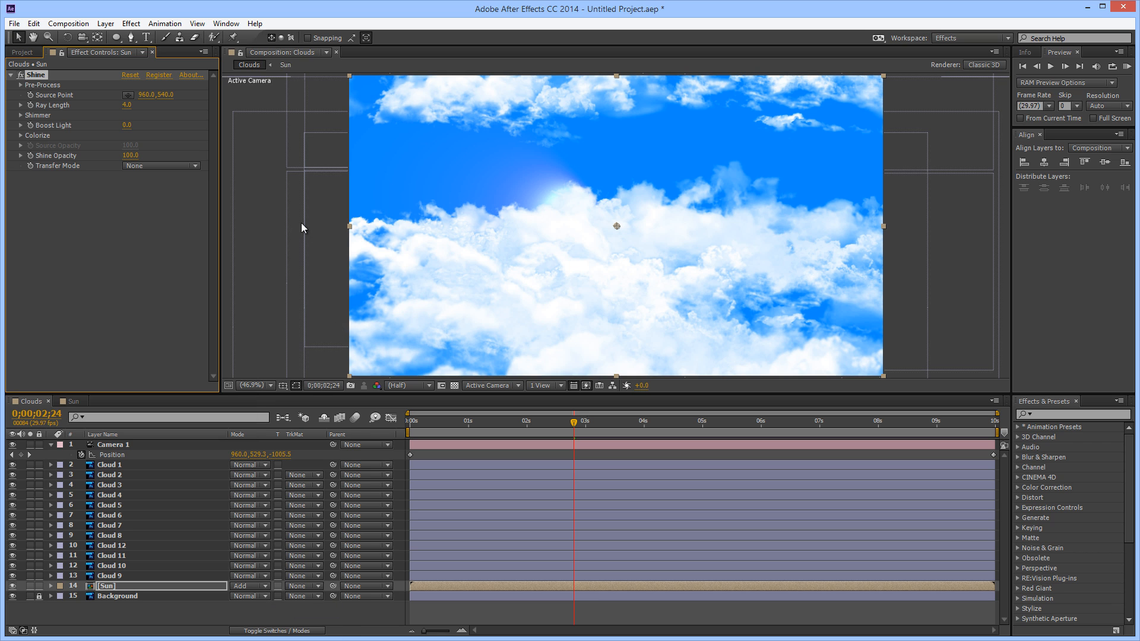
click(128, 95)
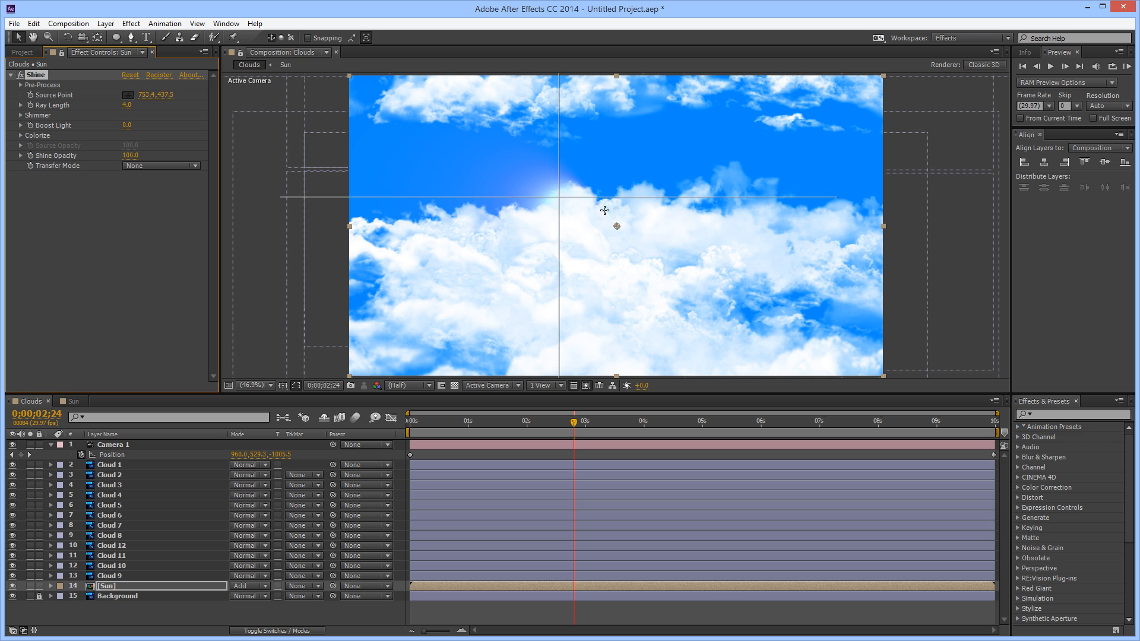
click(569, 212)
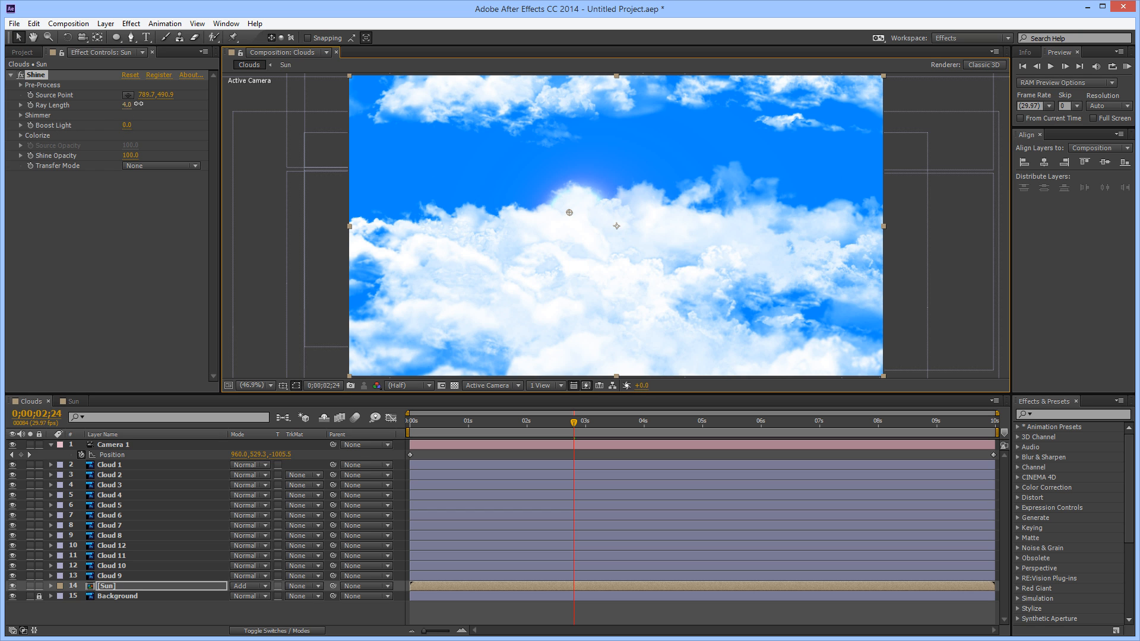
drag(138, 103, 191, 104)
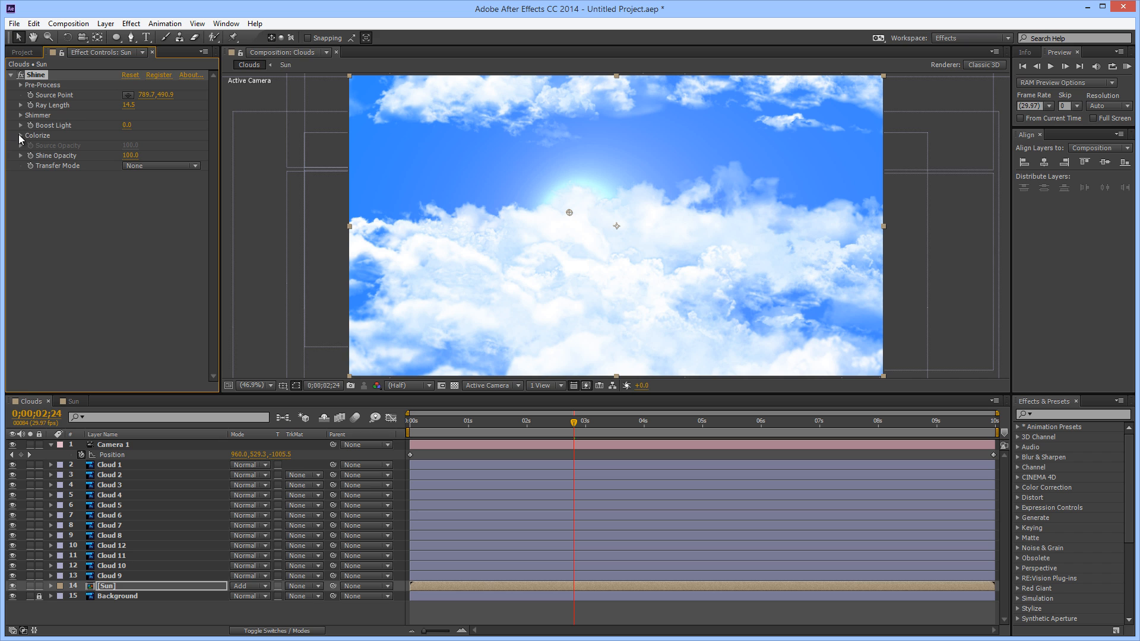
Colorize the Shine effect with the Heaven preset and set its Ray Length to 6.6
click(21, 139)
click(20, 136)
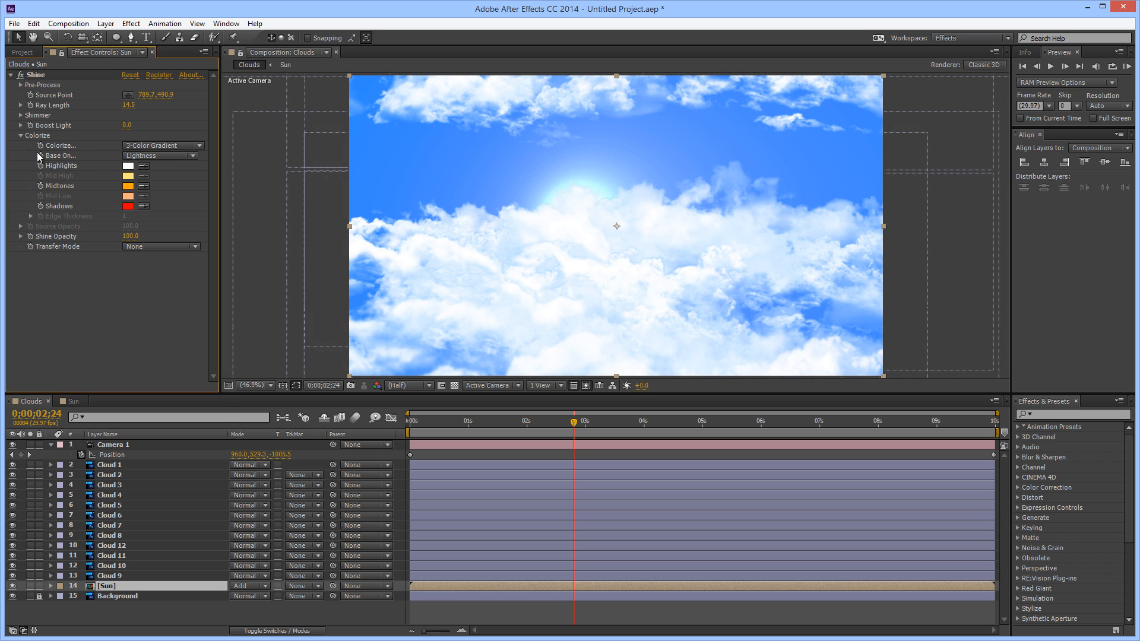
click(199, 145)
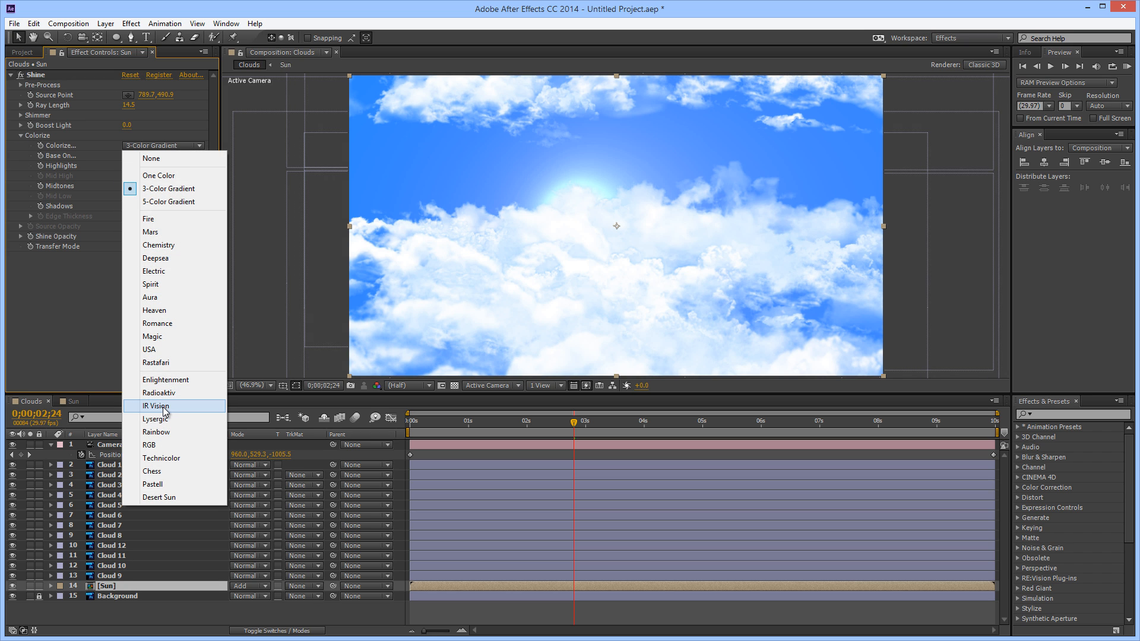
click(153, 310)
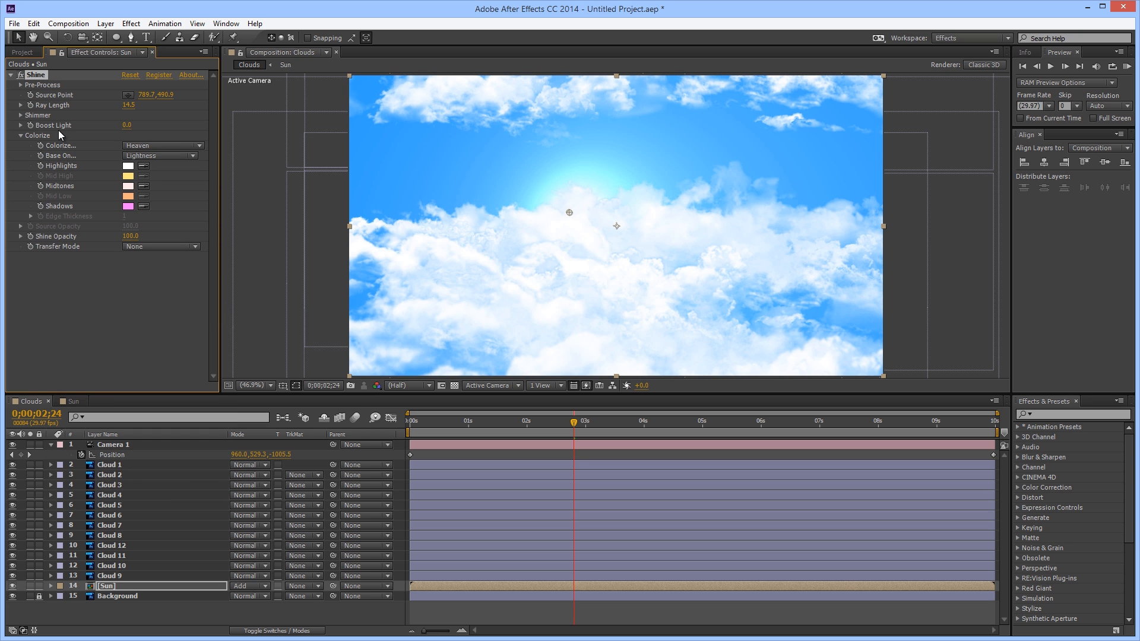
click(128, 105)
drag(112, 105, 83, 105)
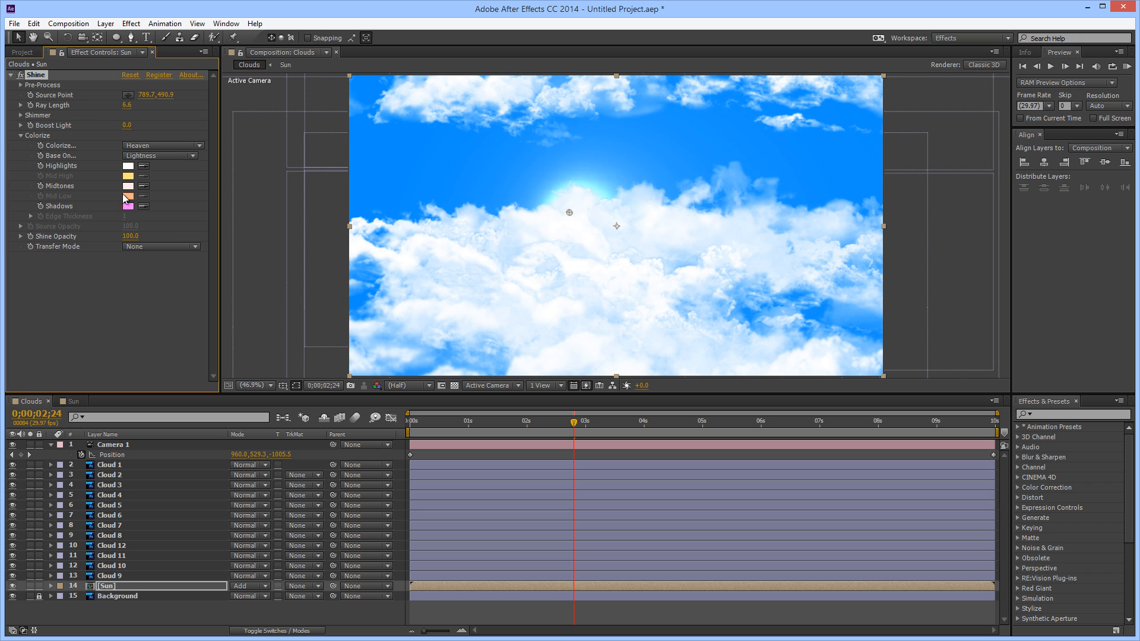
Switch the Shine colorize preset to Spirit and set its Ray Length to 14.7
click(180, 146)
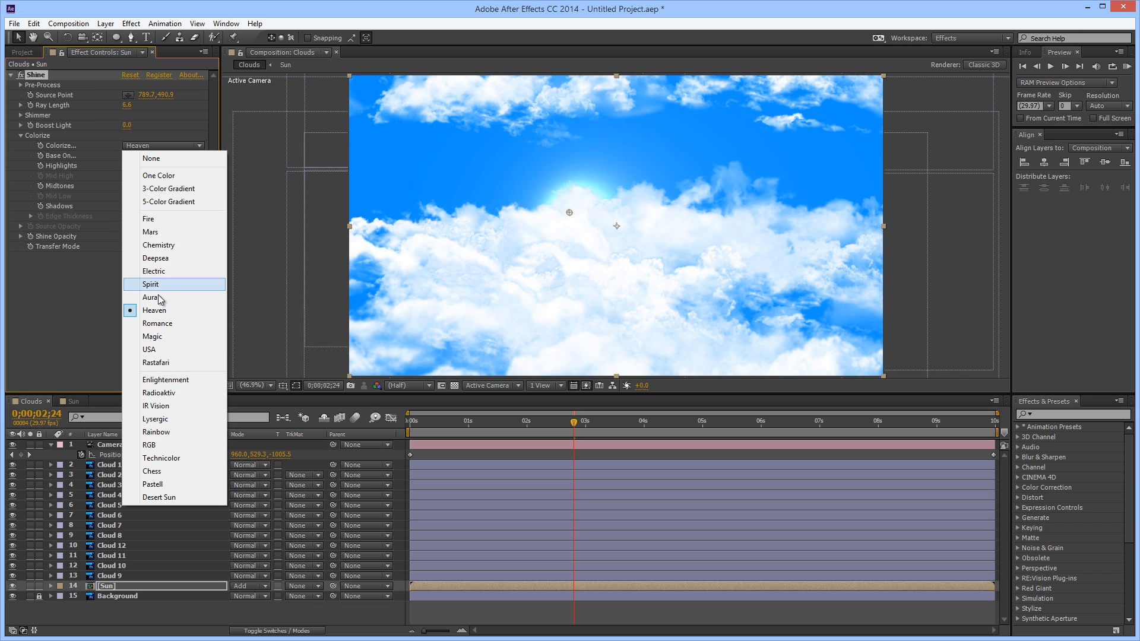
click(156, 285)
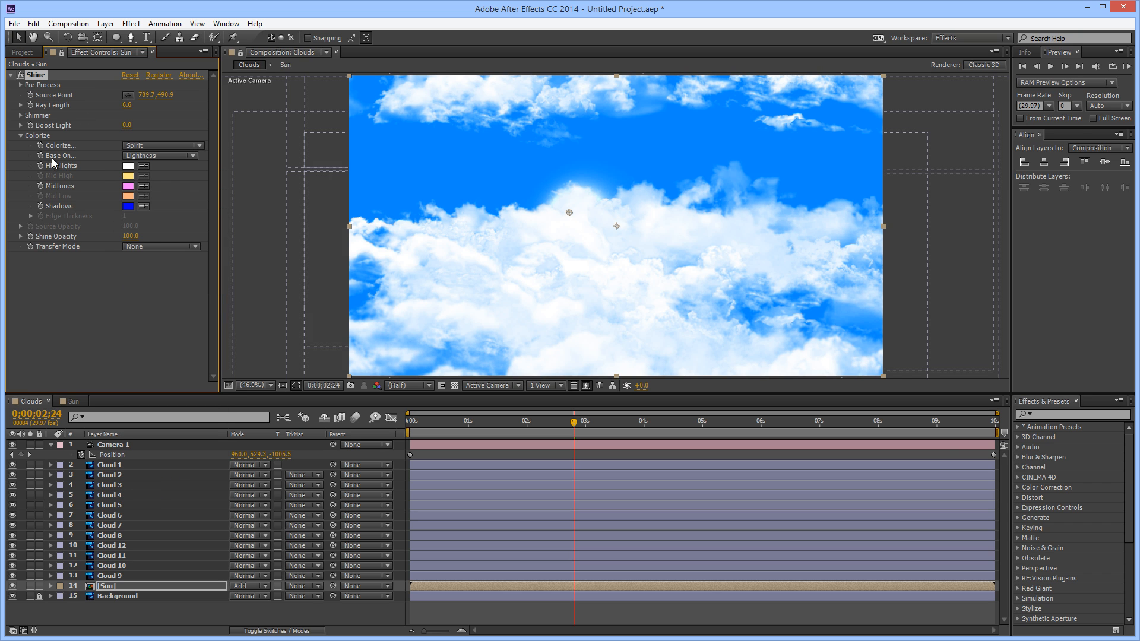
drag(132, 104, 186, 115)
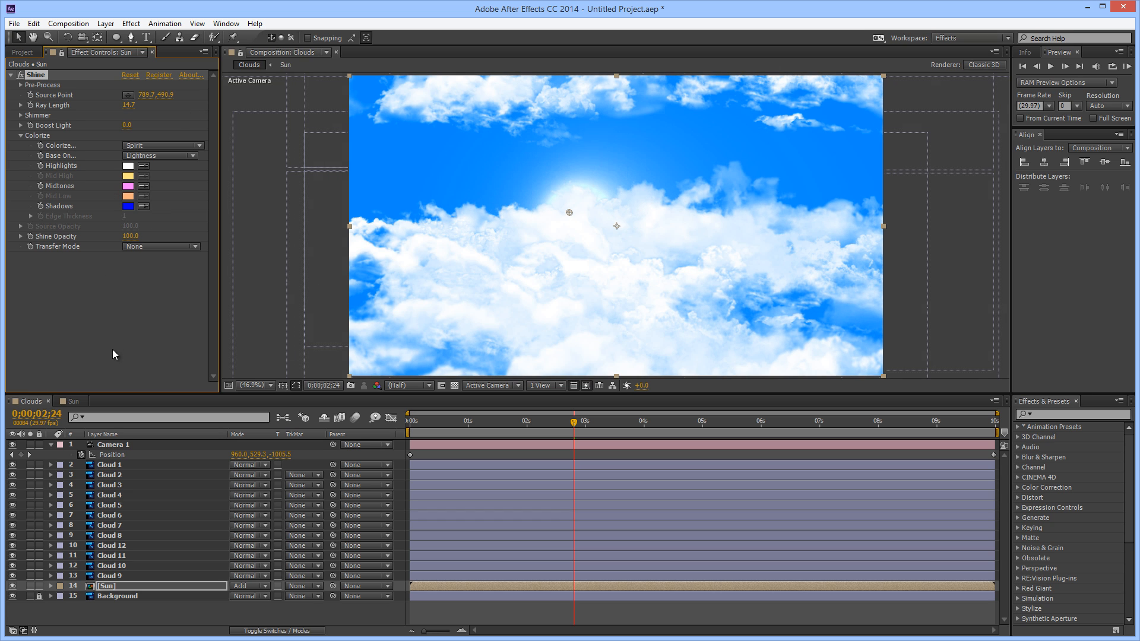
Remove the Shine effect from the Sun layer
click(113, 353)
click(35, 75)
key(Delete)
Apply the CC Light Burst 2.5 effect to the Sun layer
right_click(102, 124)
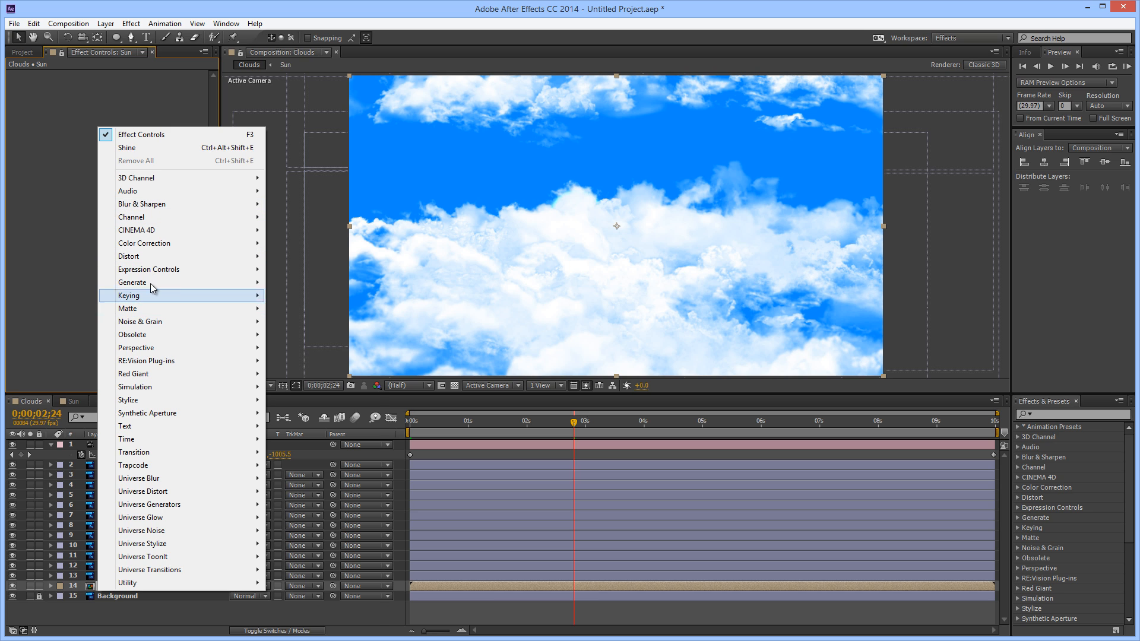
mouse_move(169, 283)
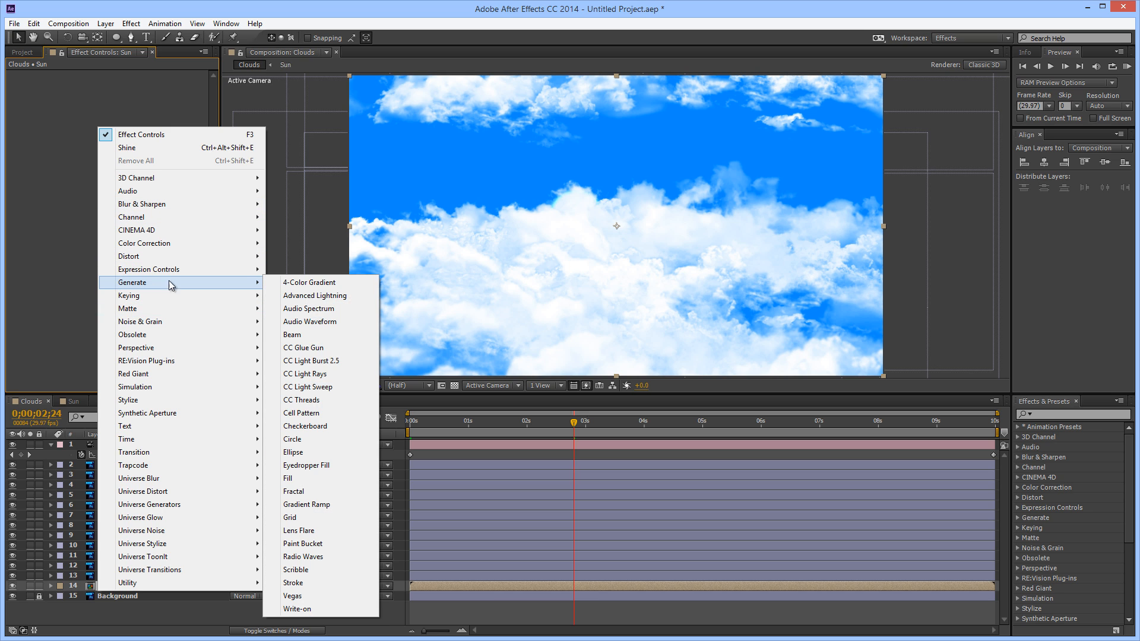
click(321, 364)
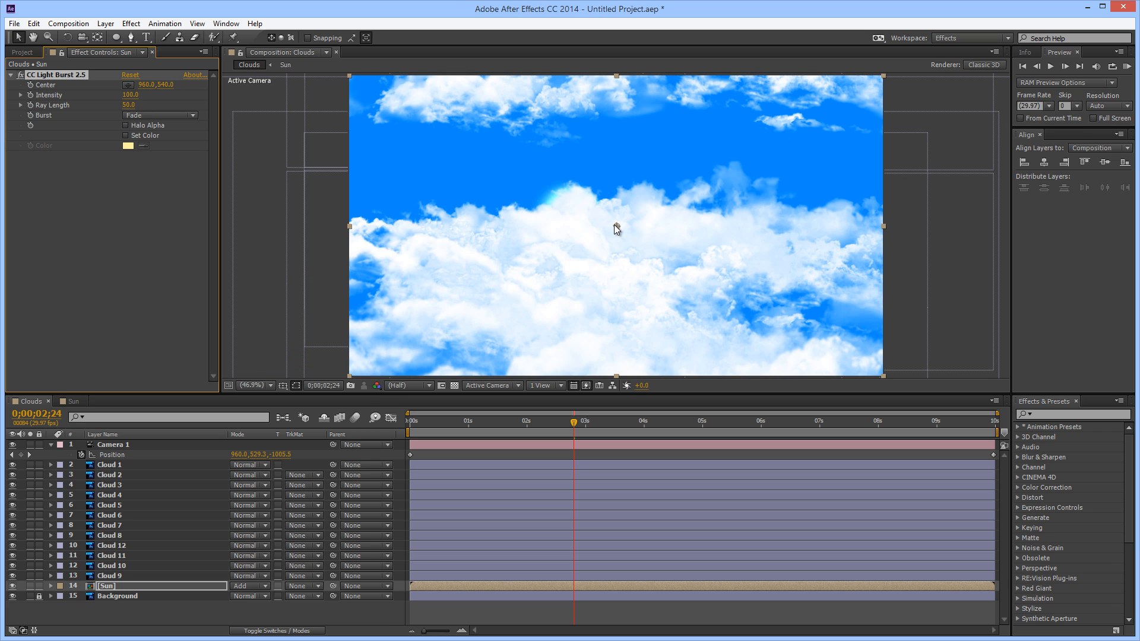
Solo the Sun layer and place the Light Burst center on the middle of the white circle, at about 818.9, 512.3
drag(148, 85, 65, 96)
drag(575, 212, 580, 217)
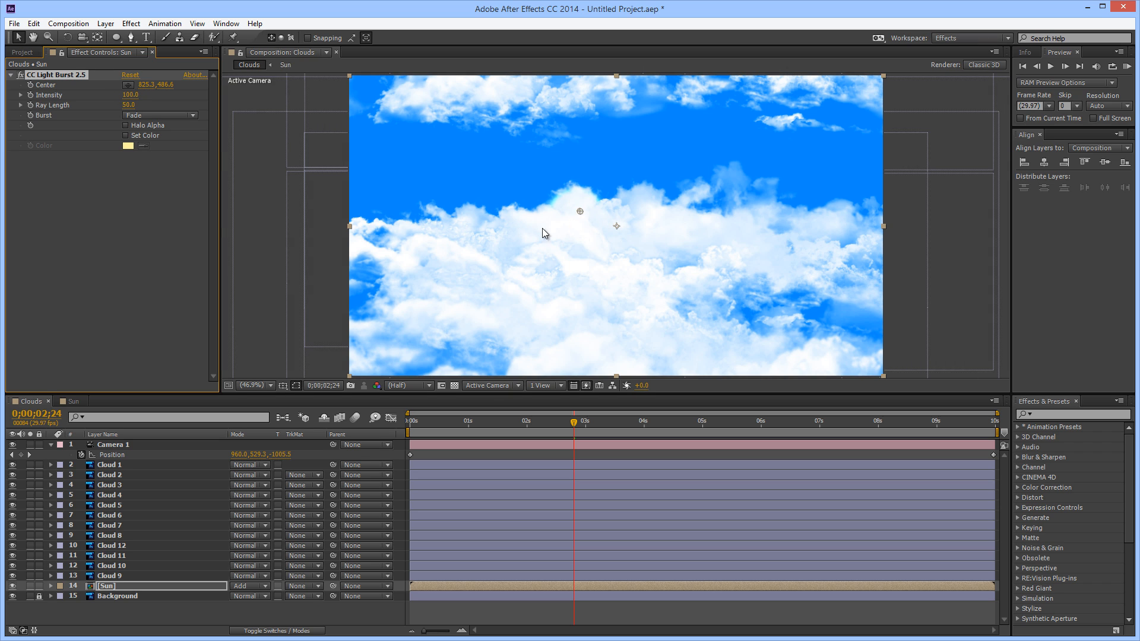
click(30, 587)
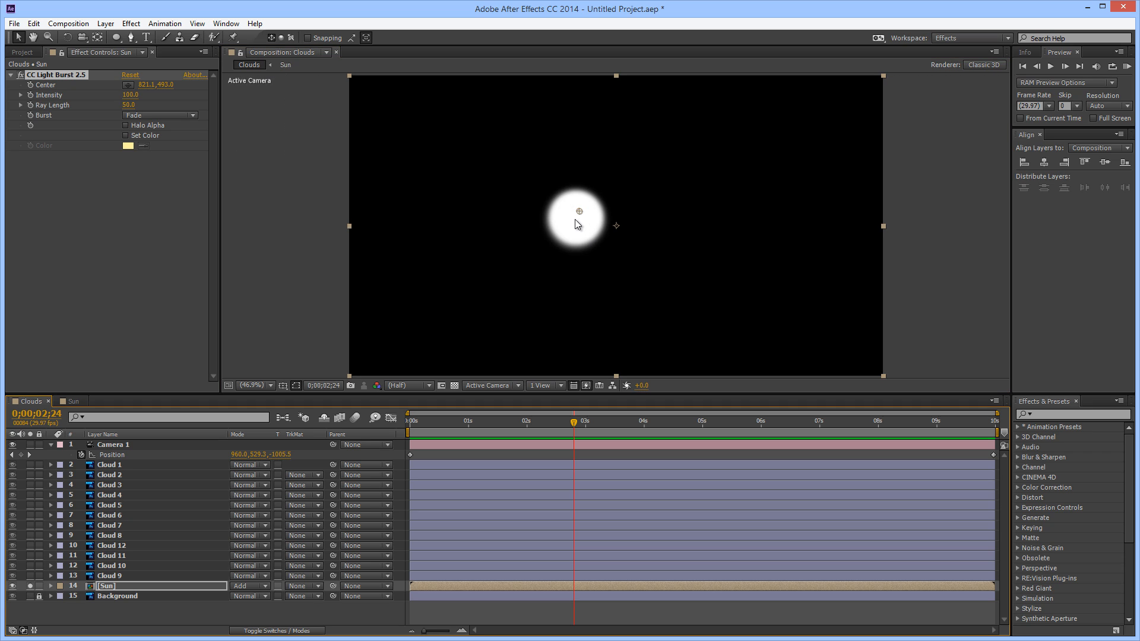
drag(579, 219, 581, 220)
Set the Light Burst Intensity to 140 and its Ray Length to 200
drag(130, 105, 259, 105)
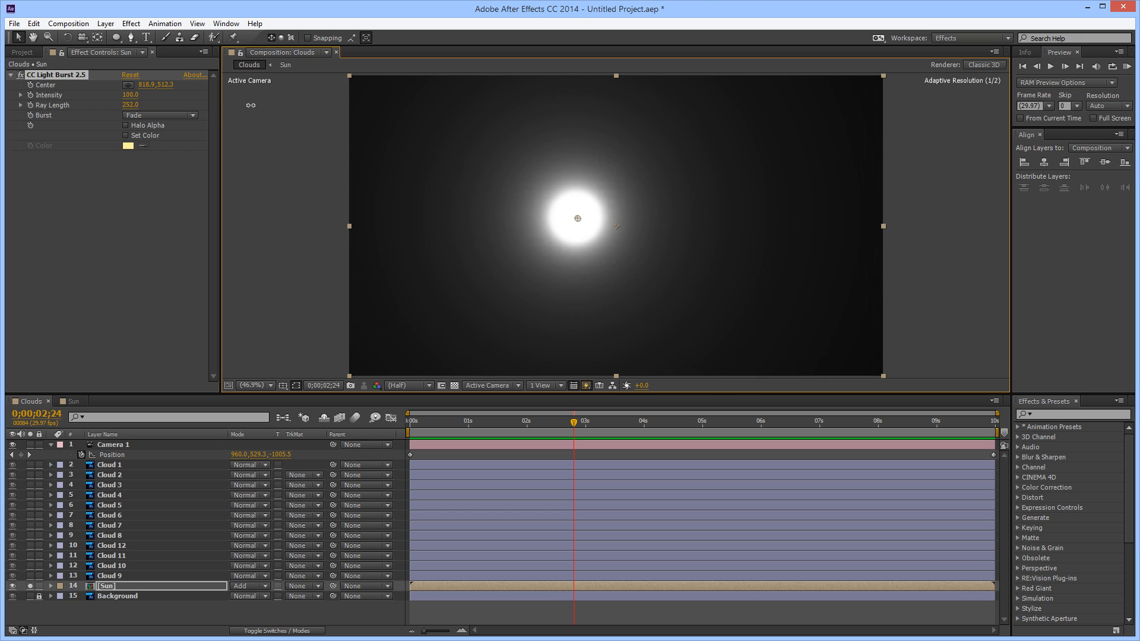
drag(240, 107, 242, 107)
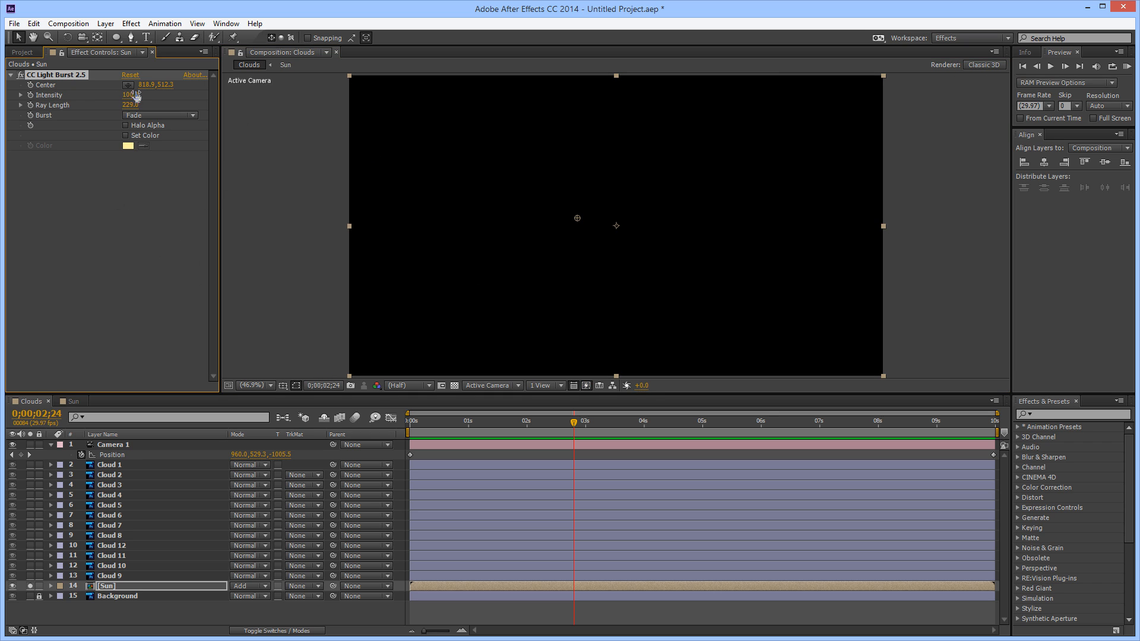
drag(124, 96, 118, 107)
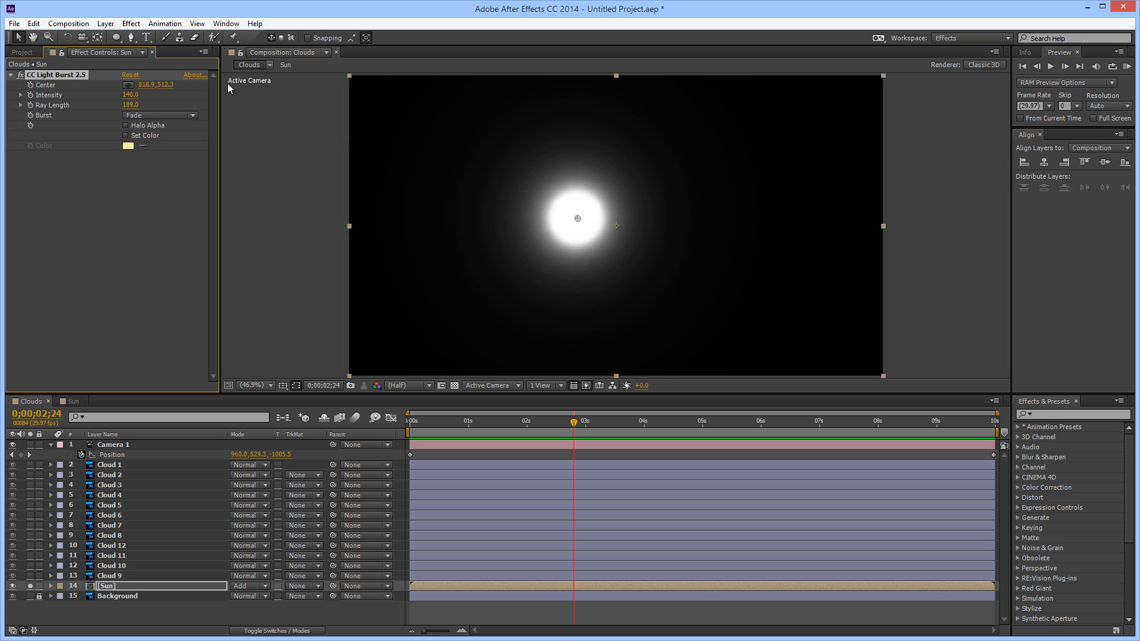
mouse_move(131, 105)
mouse_down()
mouse_move(160, 104)
mouse_move(139, 105)
mouse_up()
Set the project's color depth to 16 bits per channel
click(22, 53)
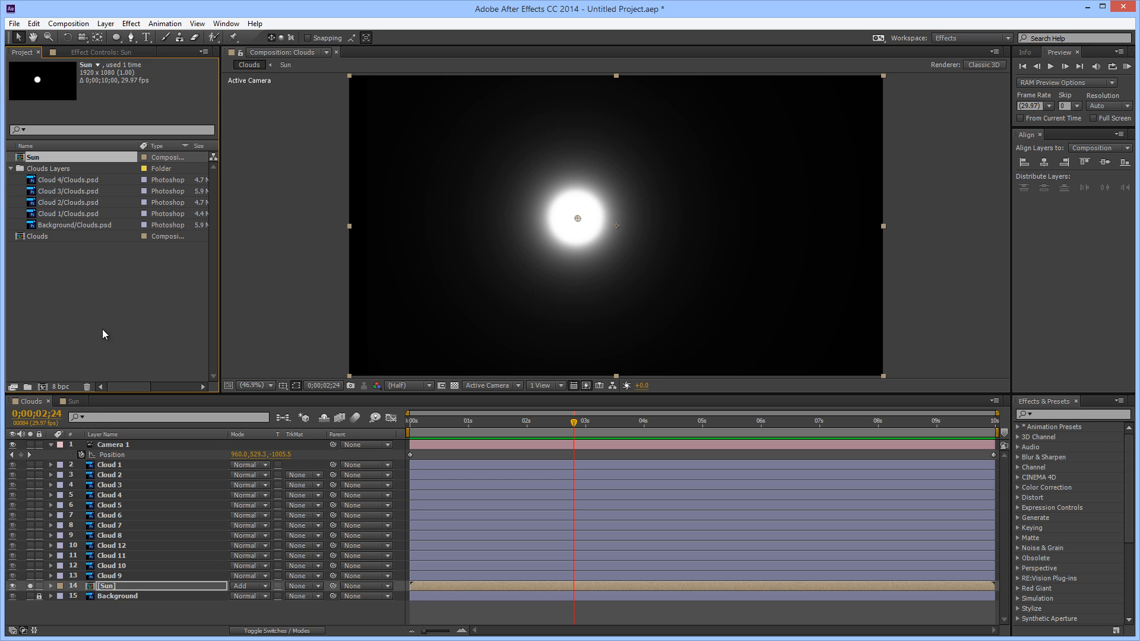
click(60, 387)
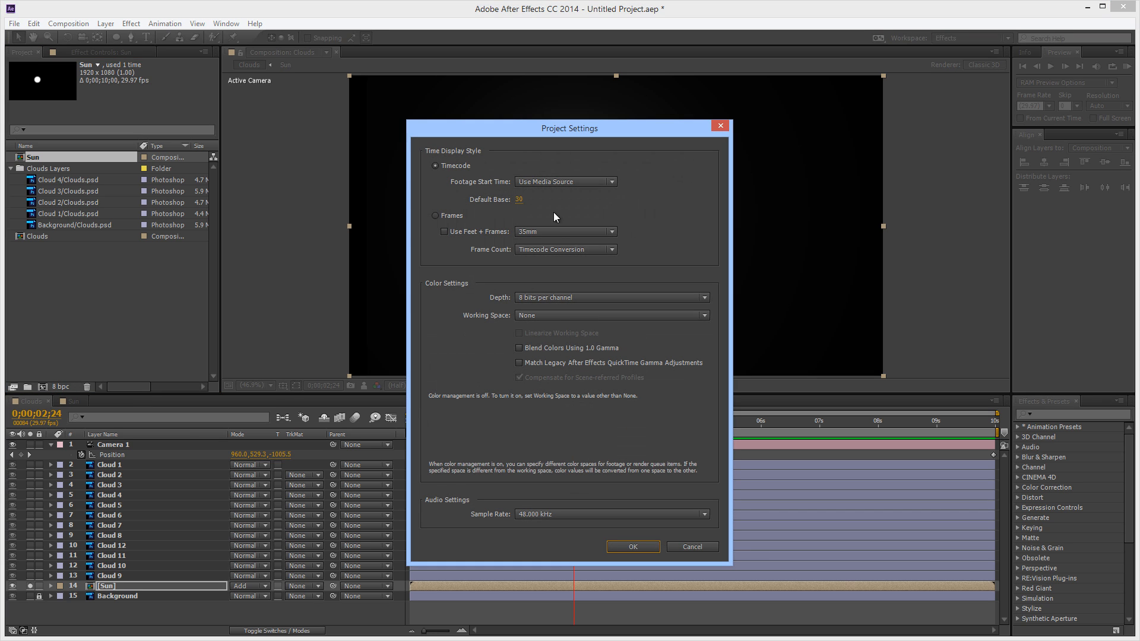
click(550, 304)
click(567, 326)
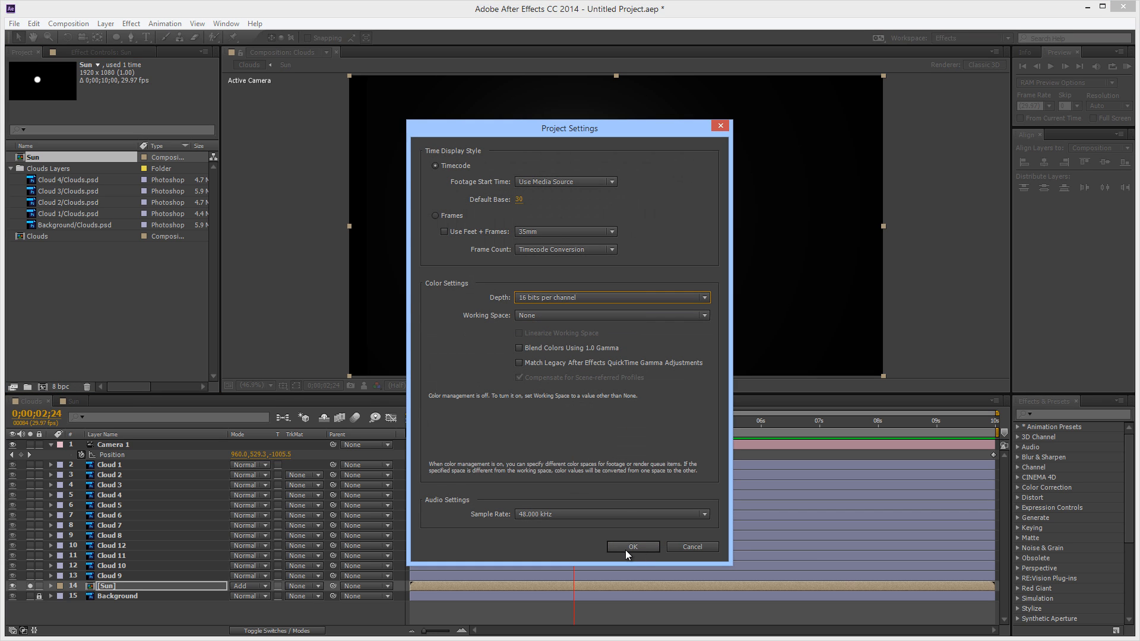
click(627, 549)
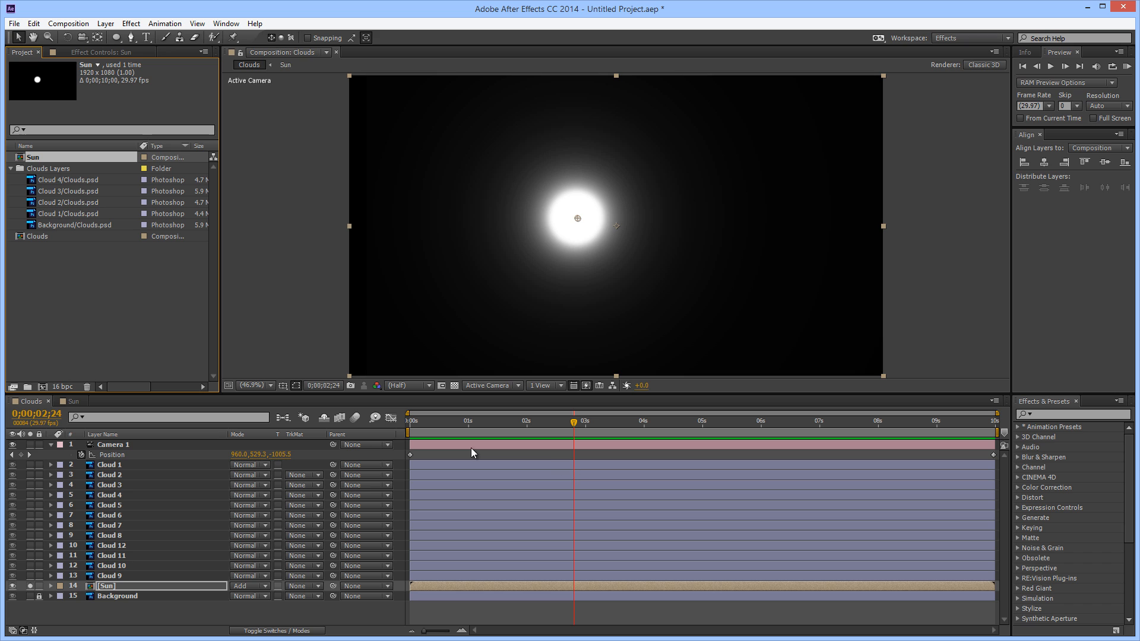
Turn off the Sun layer's solo and check the glow against the clouds over the first four seconds
drag(415, 422, 646, 422)
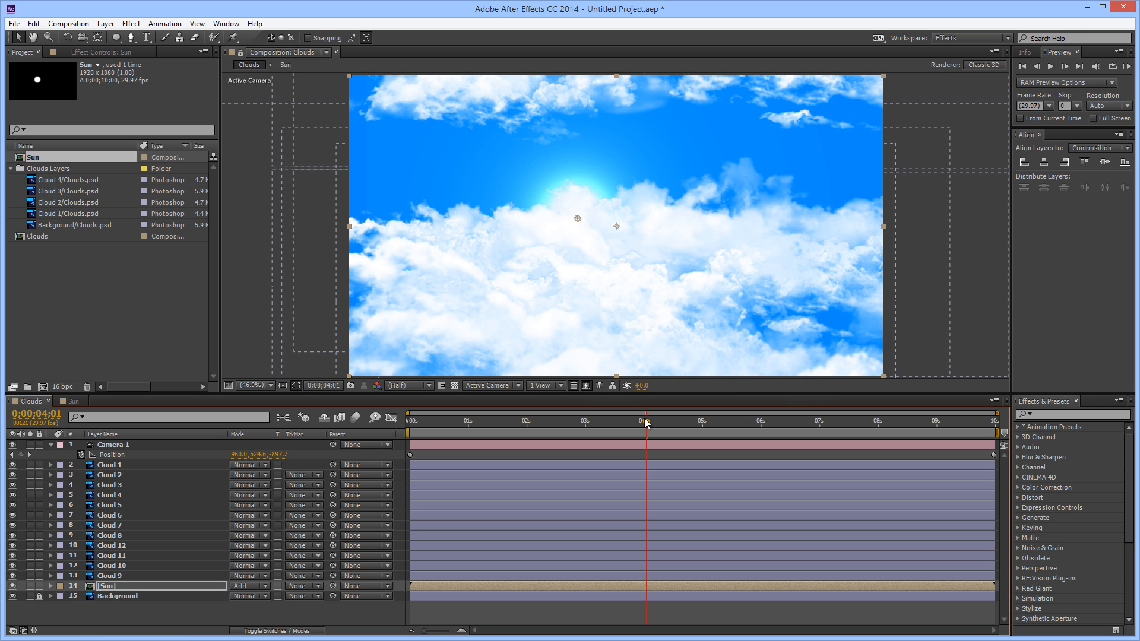
drag(645, 421, 485, 441)
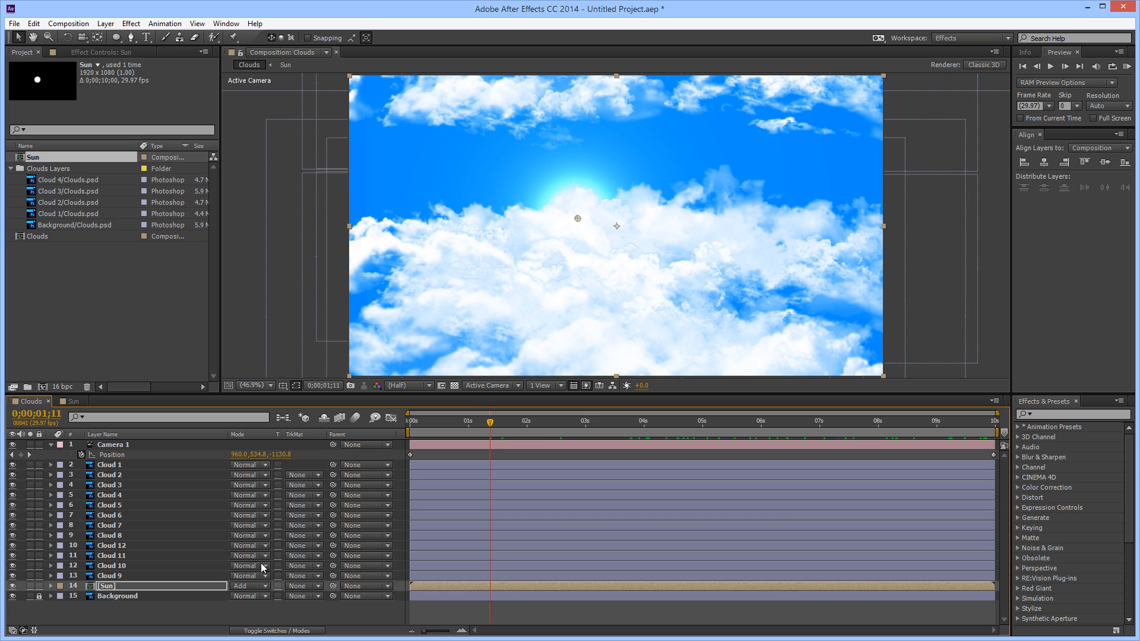
Move the circle in the Sun composition to the left and slightly upward, then return to the Clouds composition
click(71, 401)
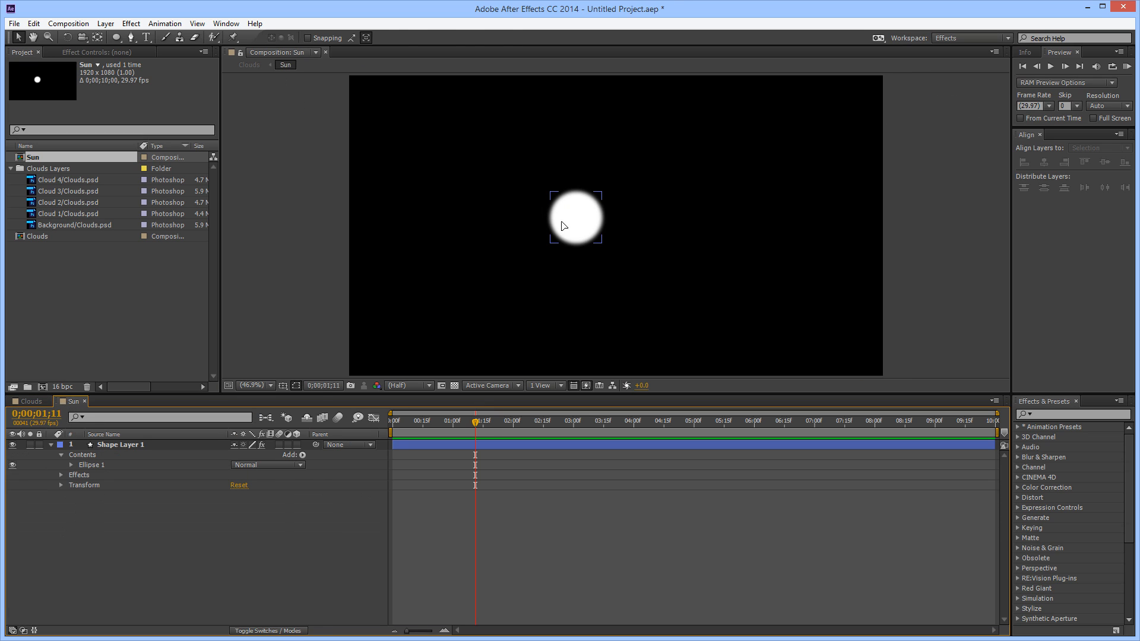
click(566, 225)
drag(581, 225, 490, 208)
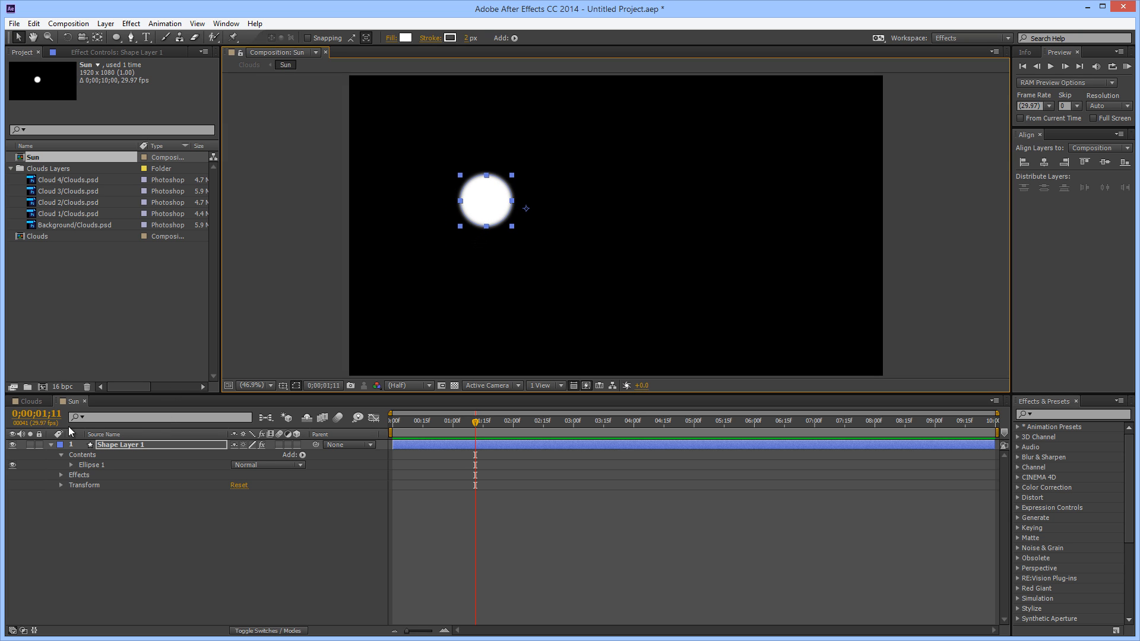
click(36, 401)
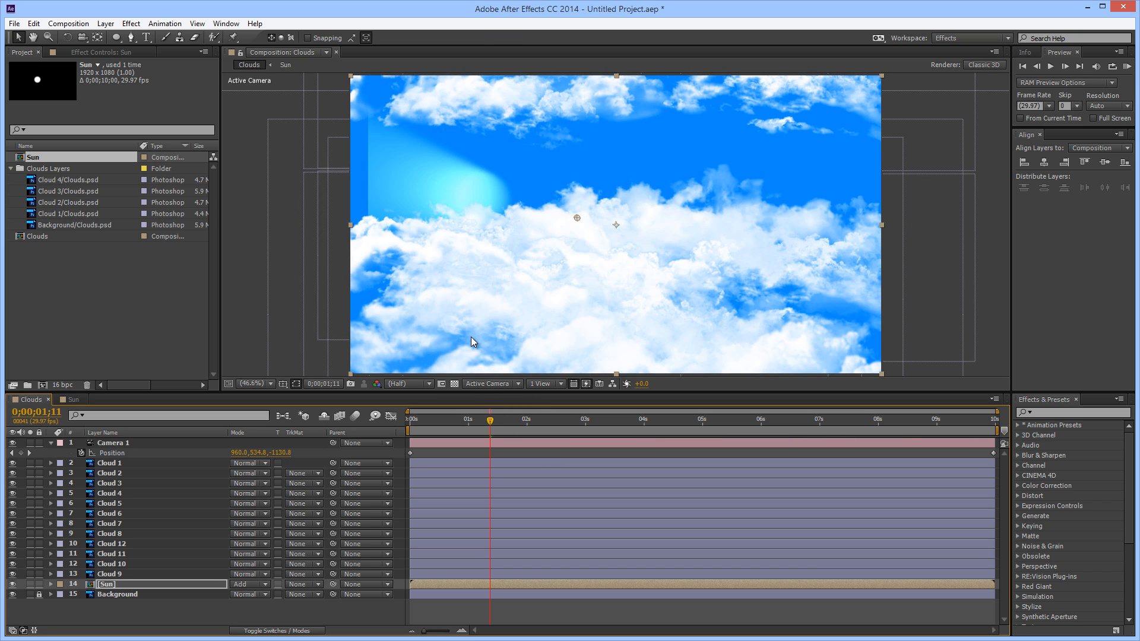
Solo the Sun layer and place its CC Light Burst center on the middle of the circle, at about 631, 513
click(111, 587)
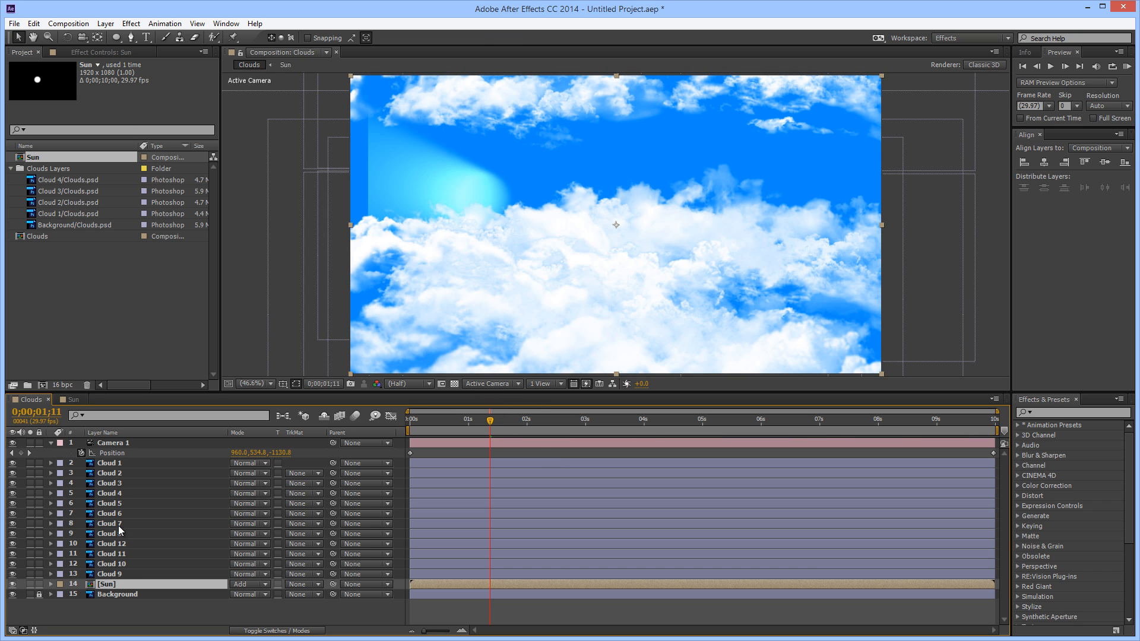
click(106, 52)
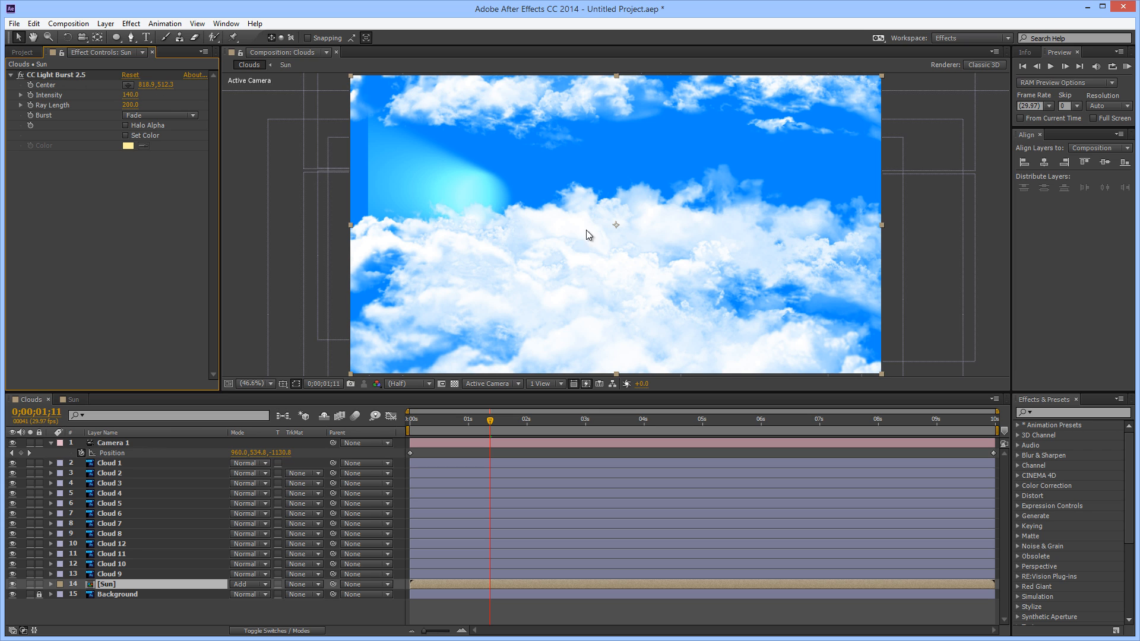
click(127, 84)
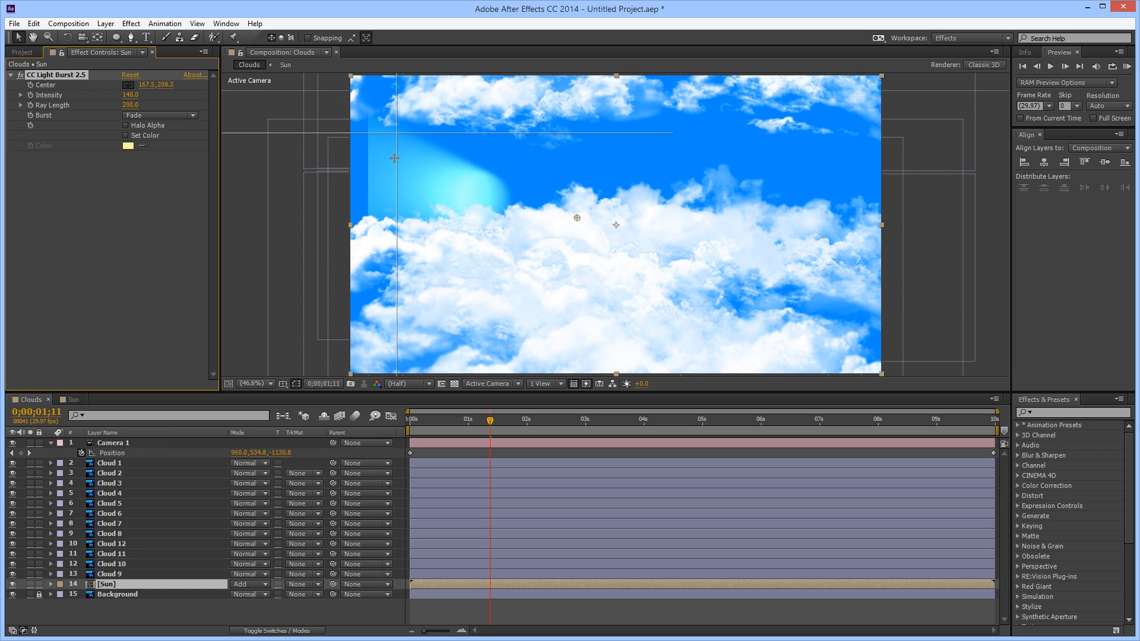
click(482, 195)
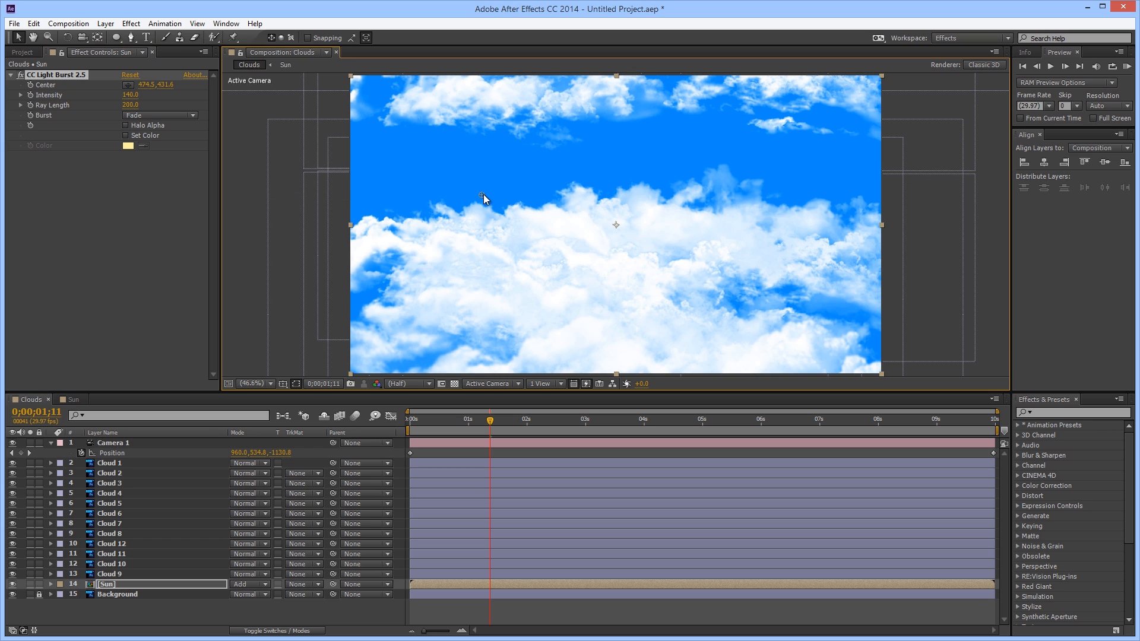
click(488, 189)
click(30, 584)
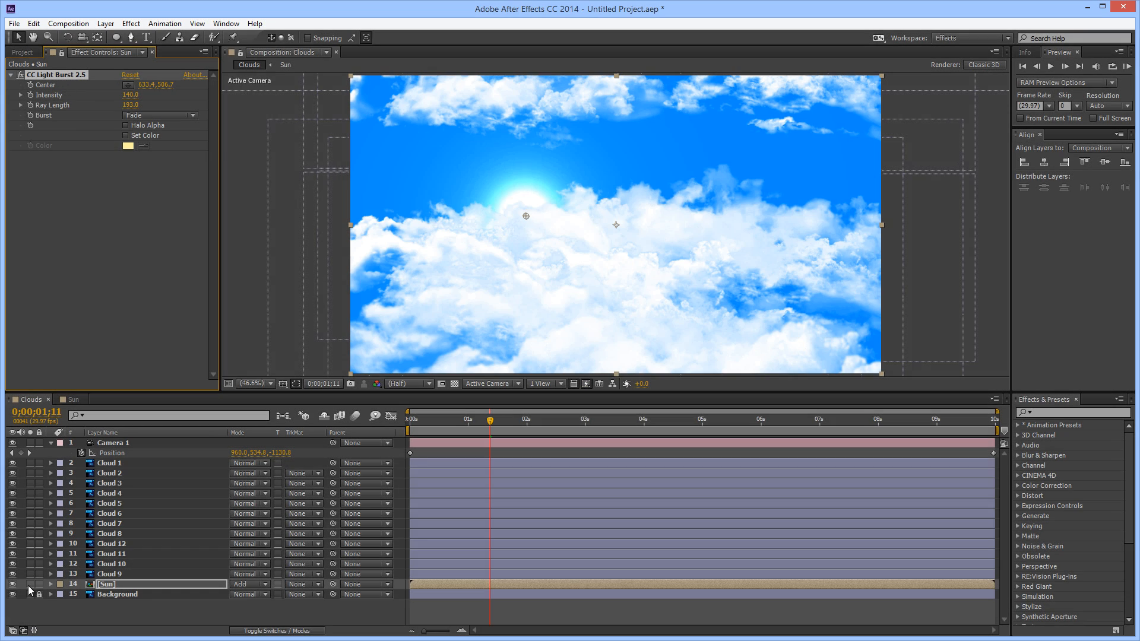
click(30, 585)
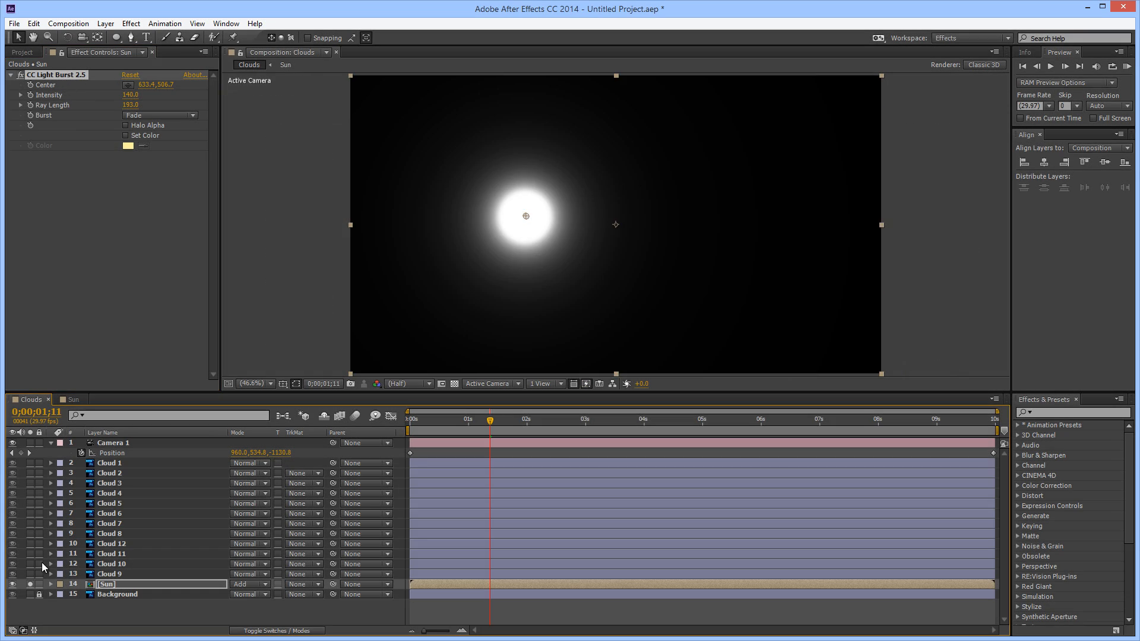
drag(525, 217, 525, 219)
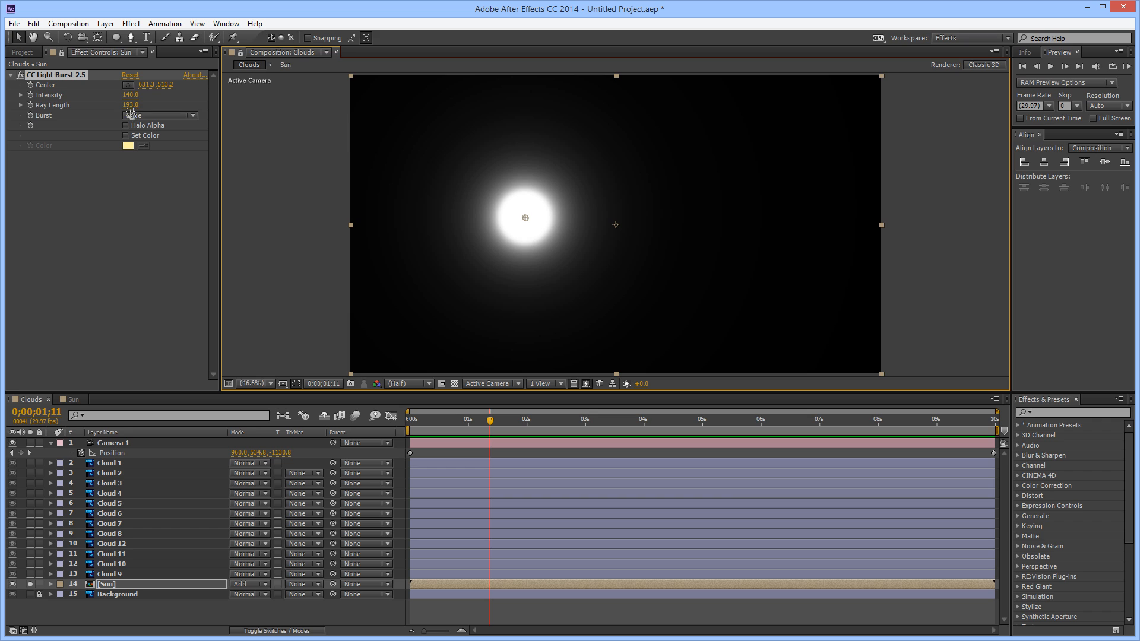
Set the Light Burst Ray Length to 189 and turn off the Sun layer's solo to check the glow behind the clouds
drag(136, 106, 132, 112)
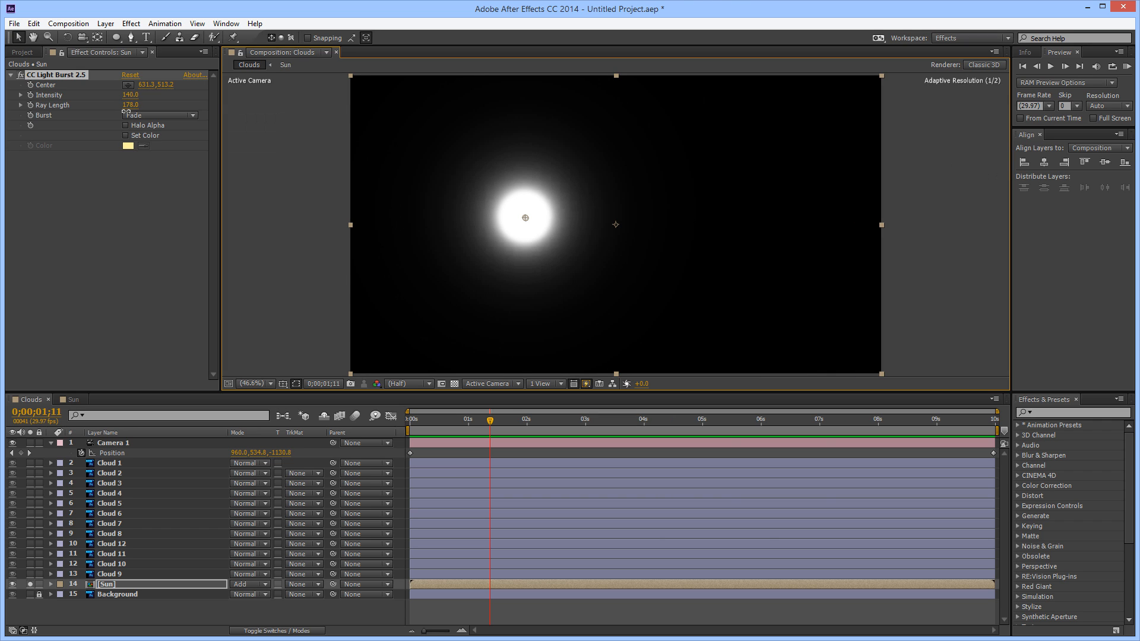
drag(124, 114, 138, 119)
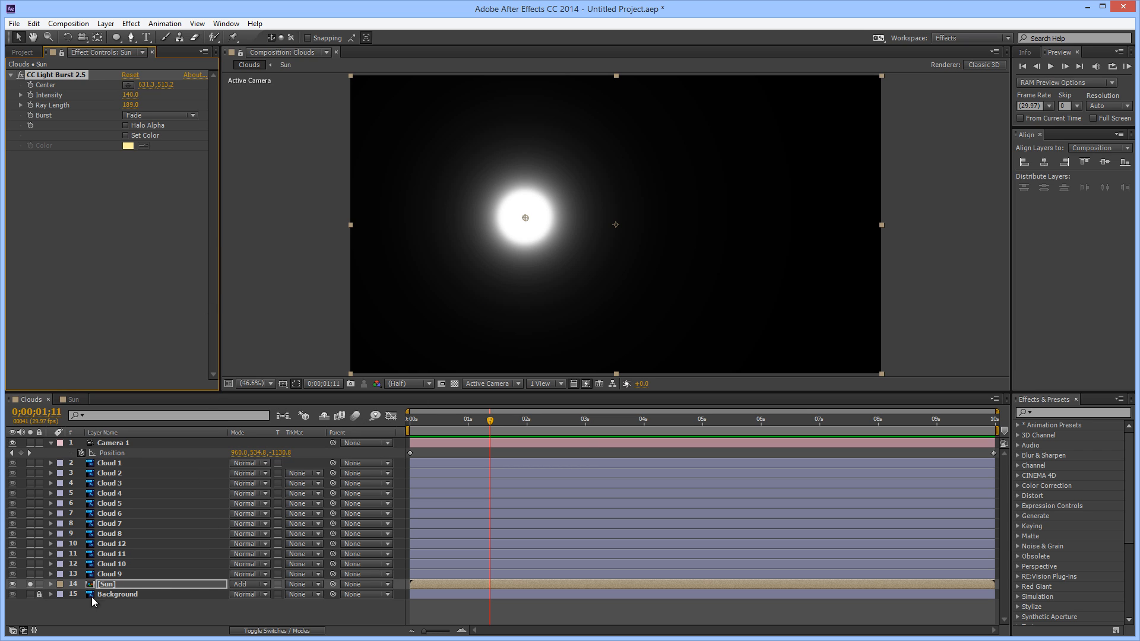
click(30, 584)
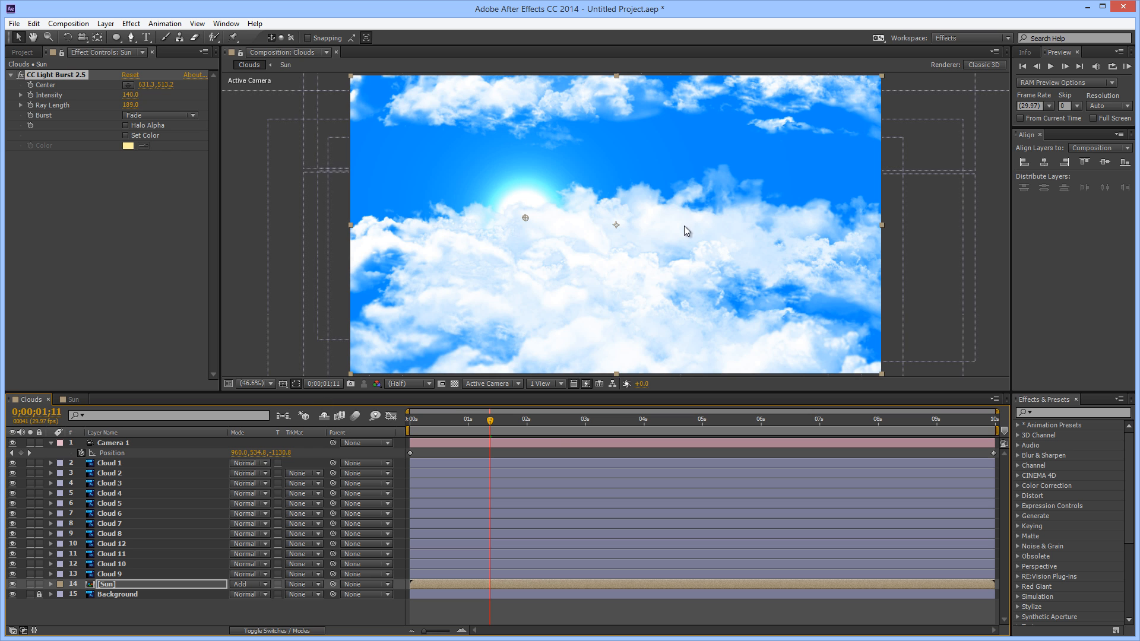
drag(418, 419, 363, 477)
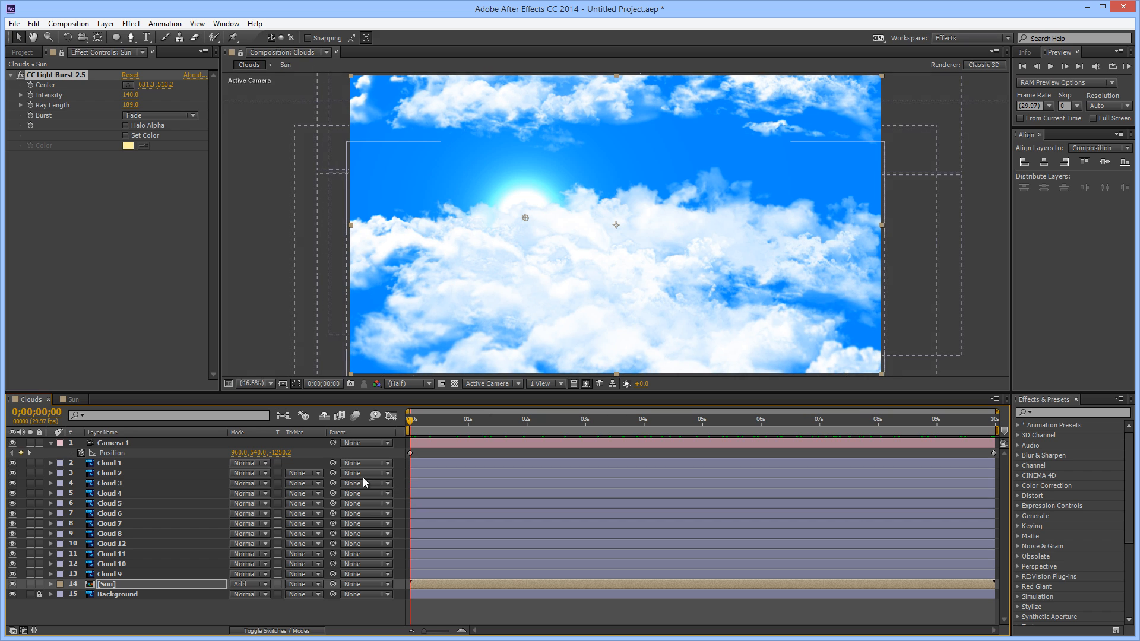
Duplicate the Sun layer and place the copy directly below Camera 1, above all the cloud layers
click(105, 585)
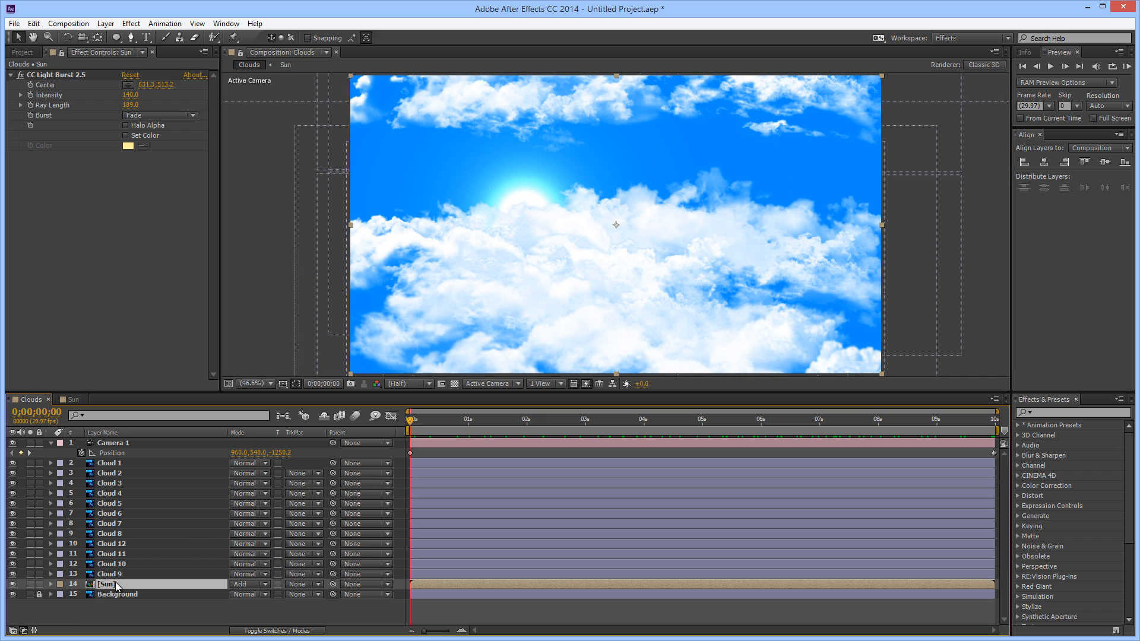
key(ctrl+d)
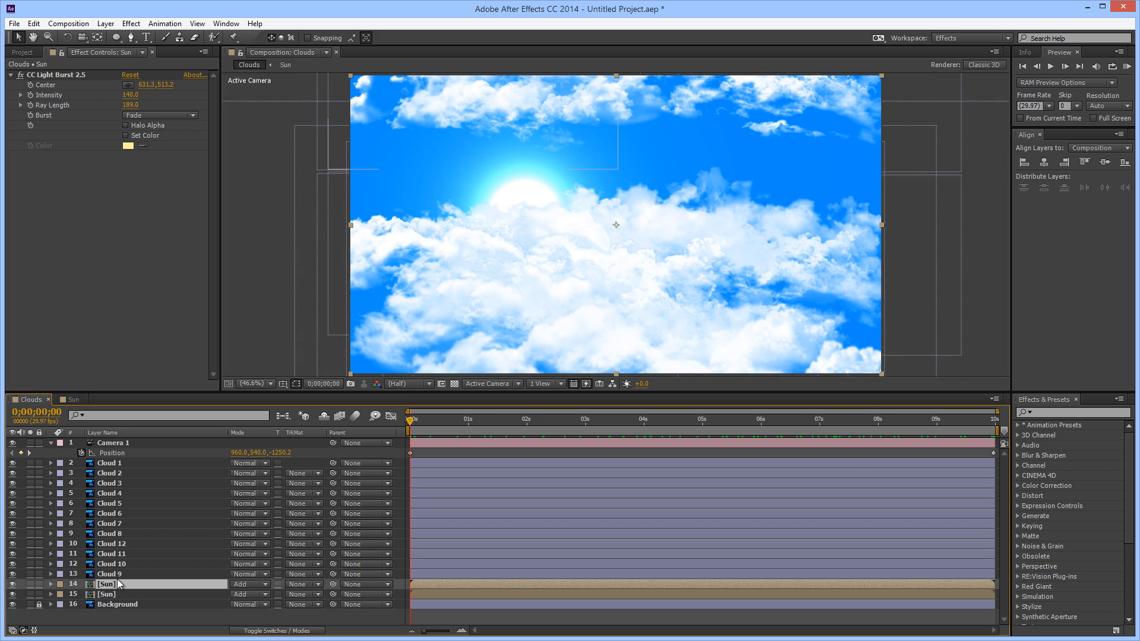
drag(104, 587, 119, 458)
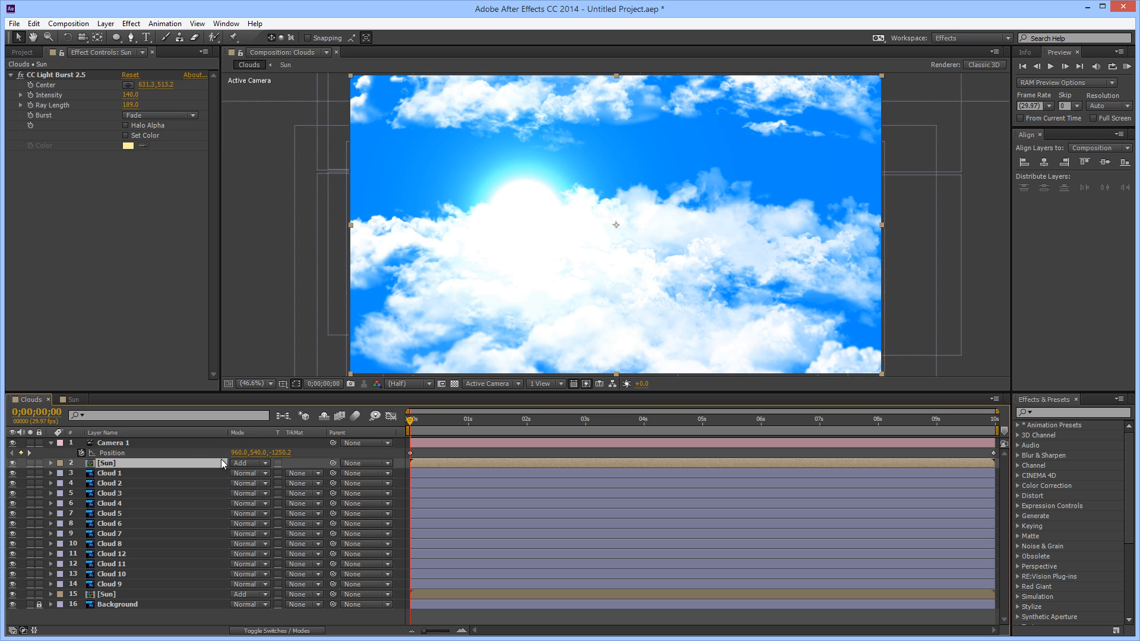
Lower the upper Sun layer's opacity to 8% and check the haze over the clouds across the first second
click(51, 463)
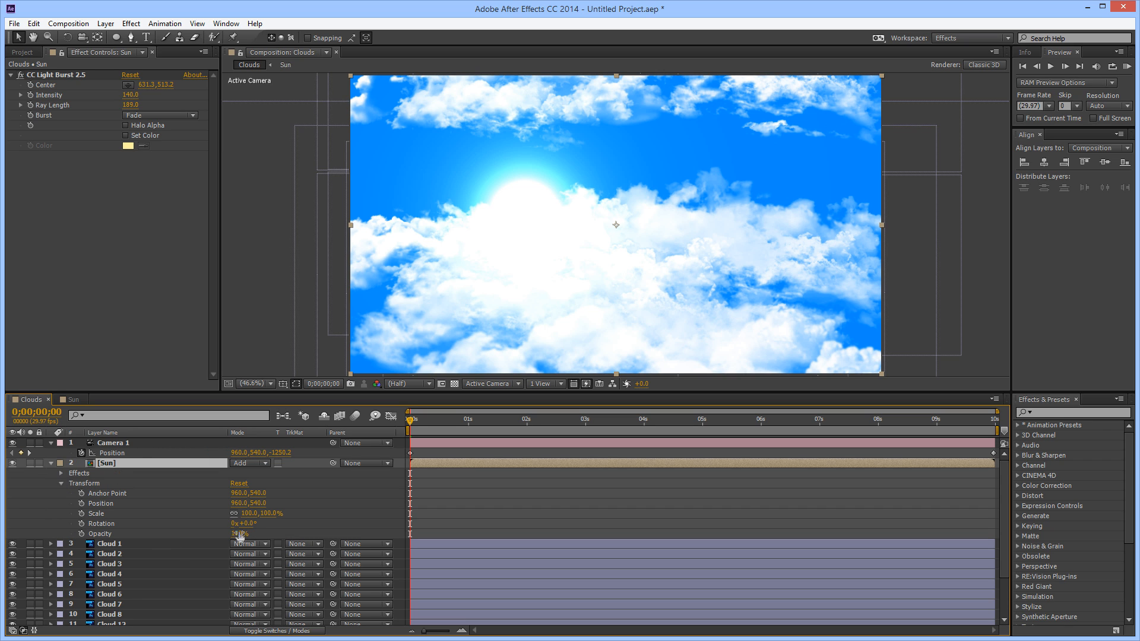
drag(236, 534, 183, 538)
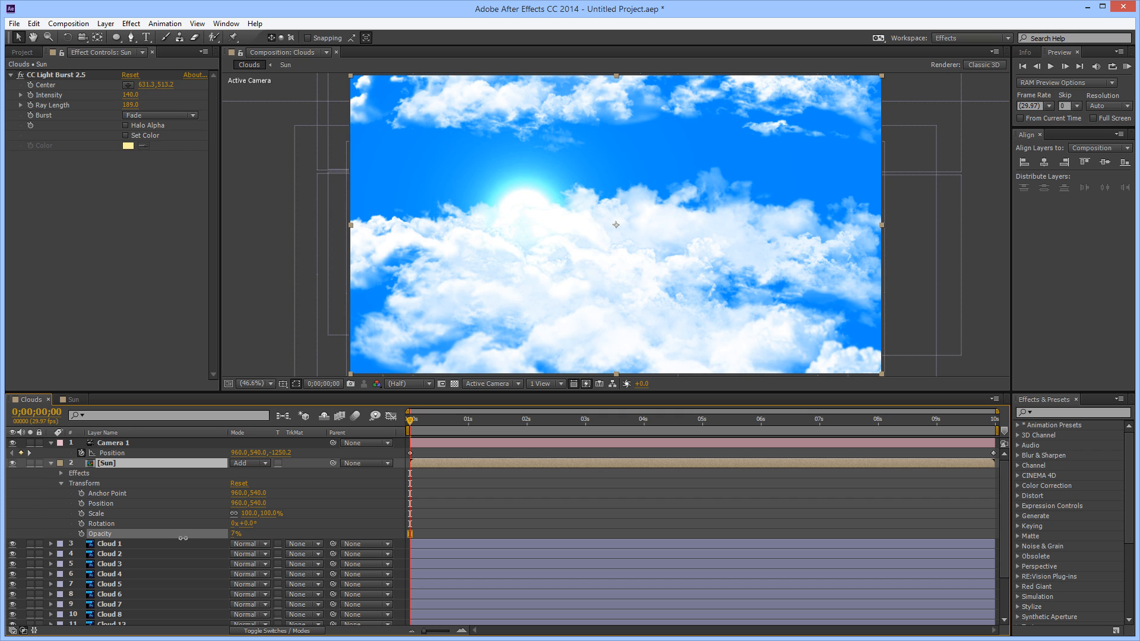
key(Return)
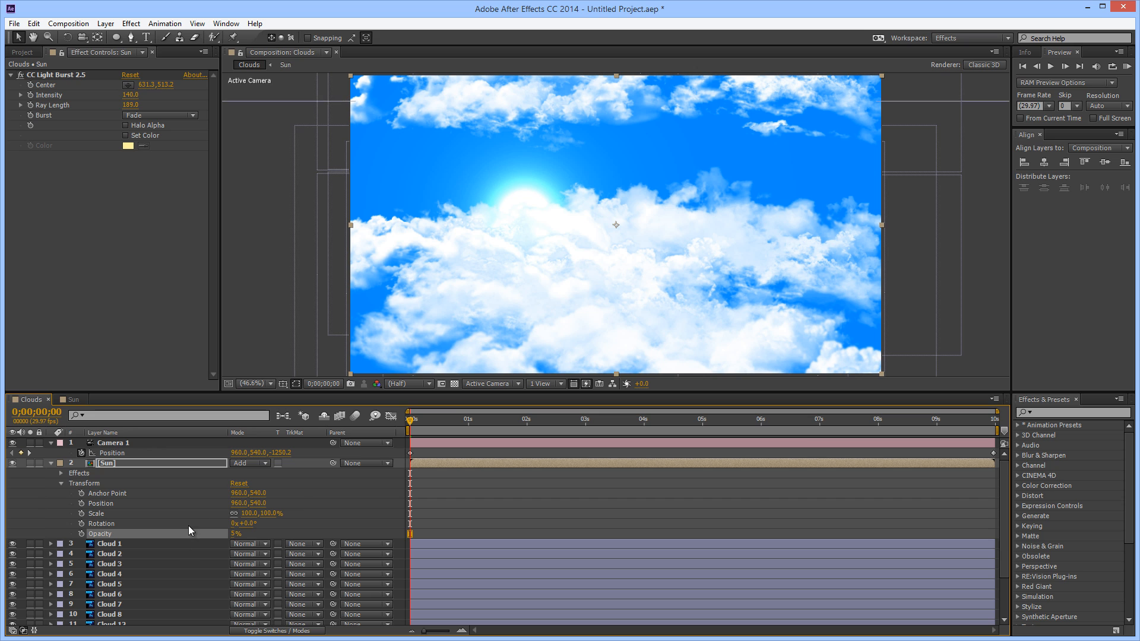
drag(234, 536, 232, 535)
drag(414, 422, 478, 445)
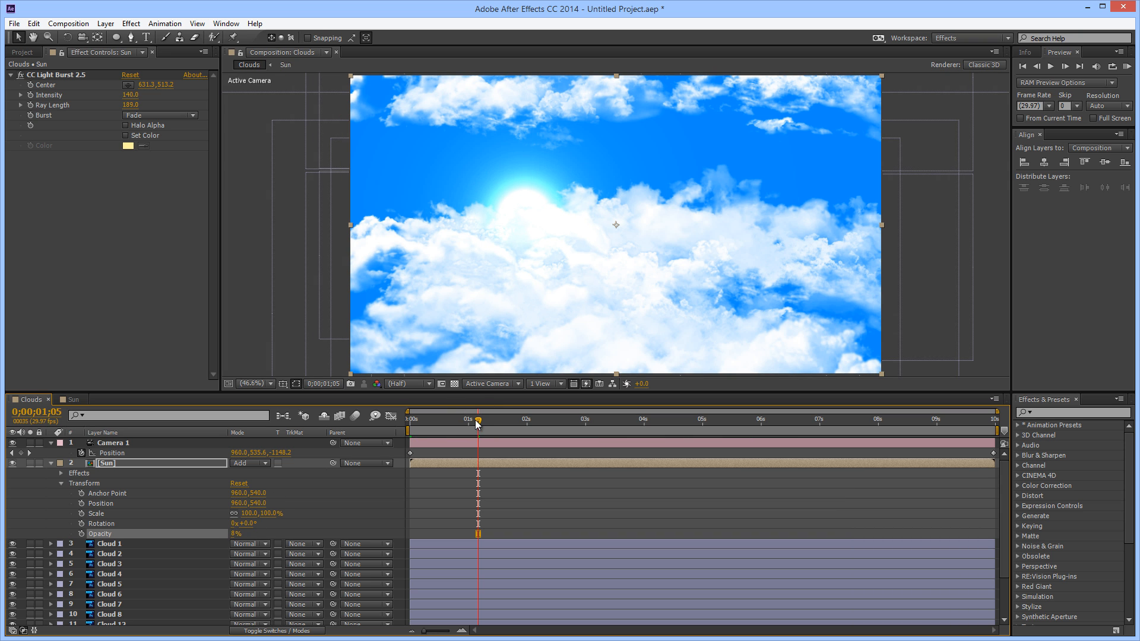
mouse_move(478, 423)
mouse_down()
mouse_move(759, 422)
mouse_move(941, 446)
mouse_move(480, 440)
mouse_up()
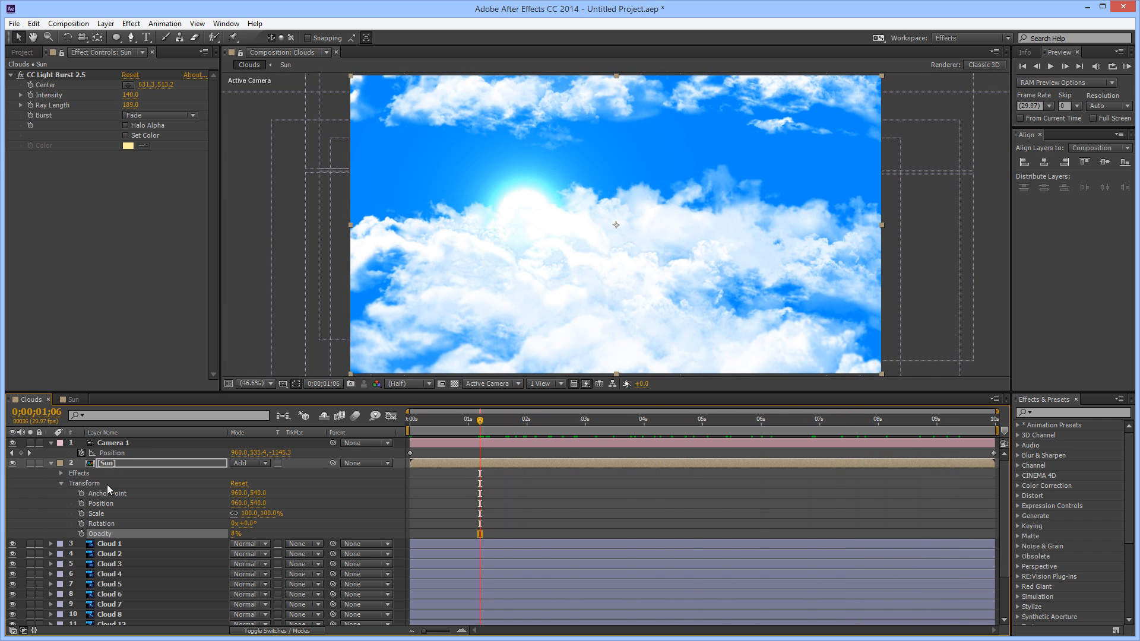
Create a black 1920 x 1080 solid directly above the upper Sun layer
click(116, 463)
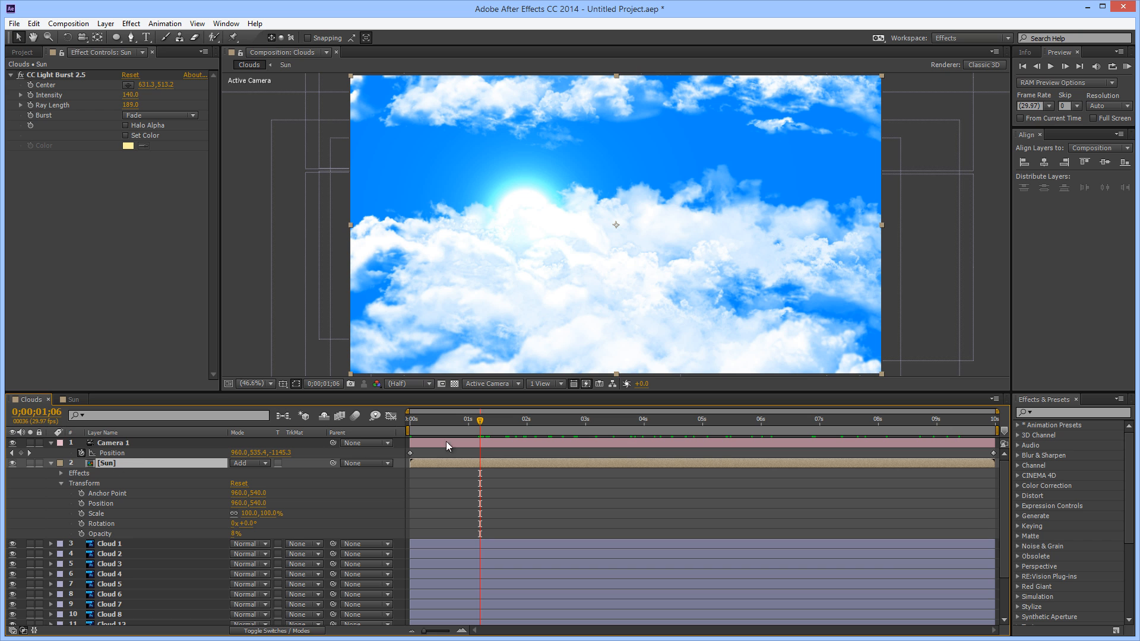
click(105, 23)
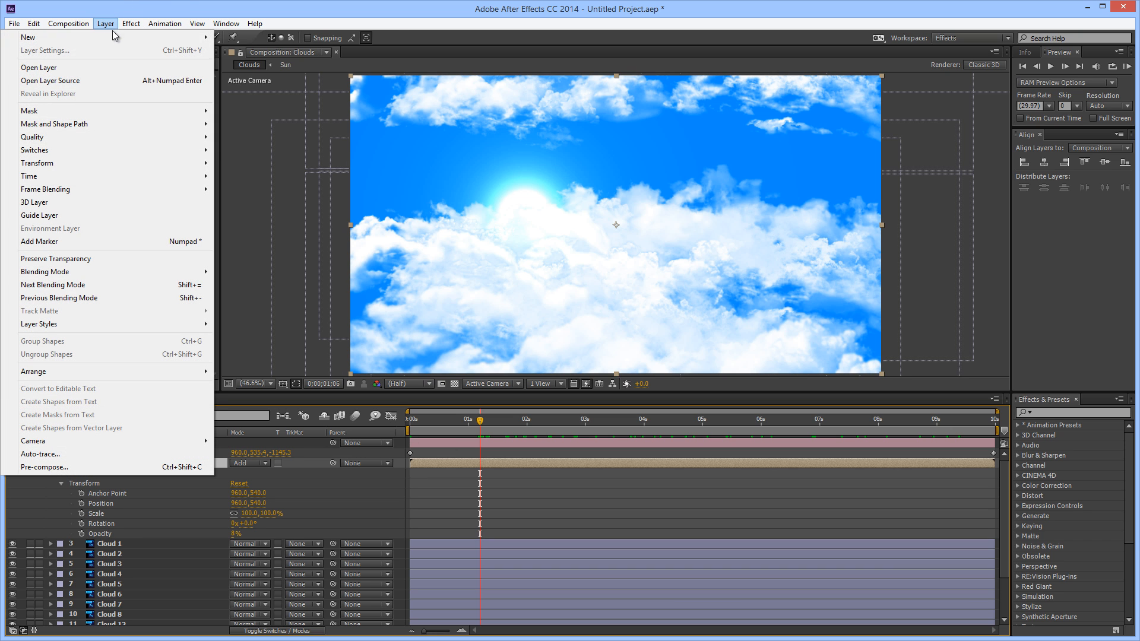
mouse_move(116, 37)
click(293, 49)
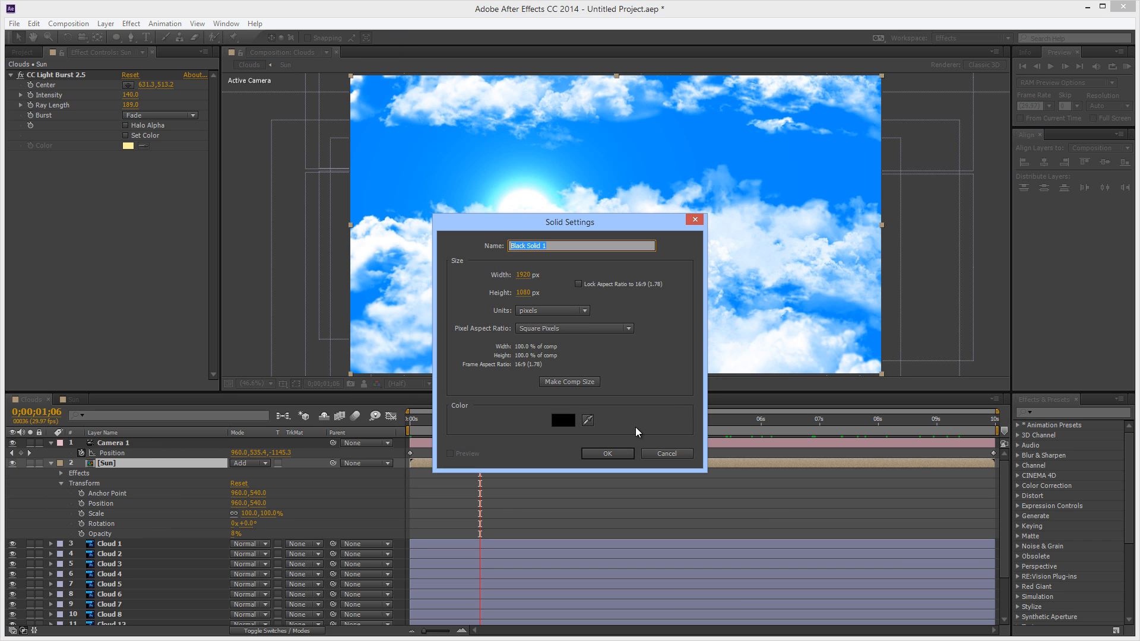
click(619, 455)
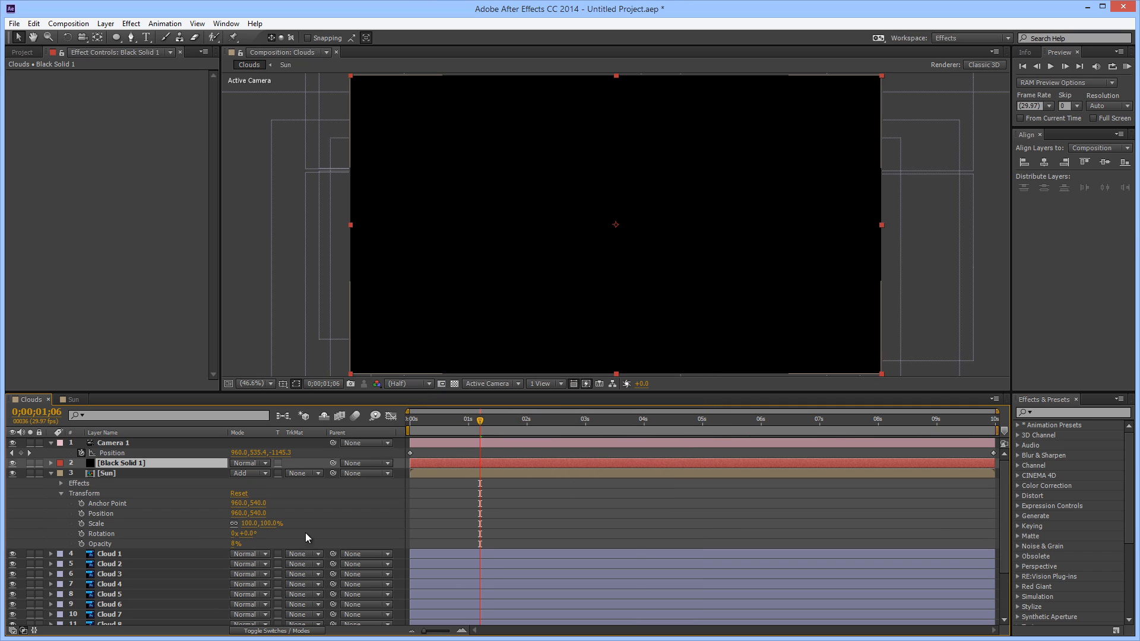
Try the Screen and Hard Mix blending modes on the black solid and restore Normal
click(266, 463)
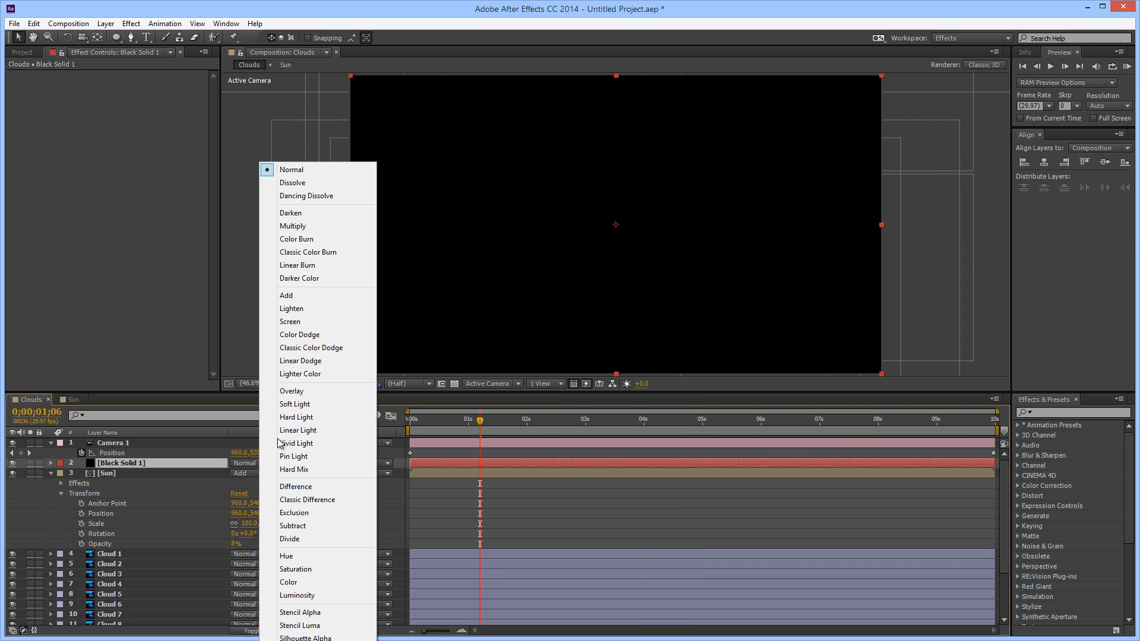
click(302, 323)
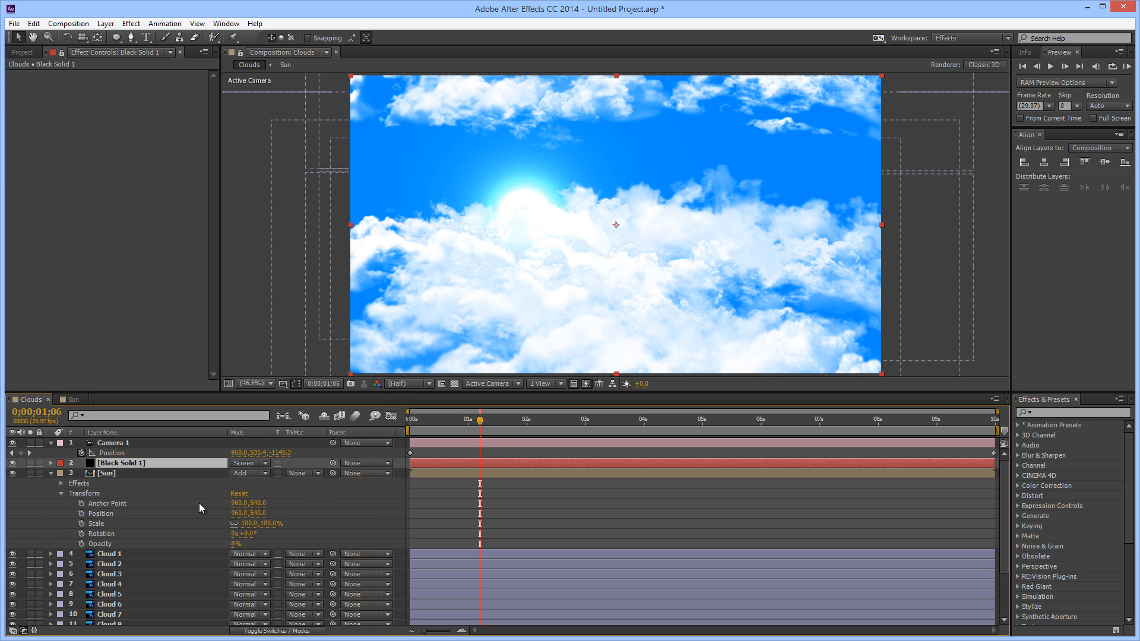
click(266, 463)
click(279, 469)
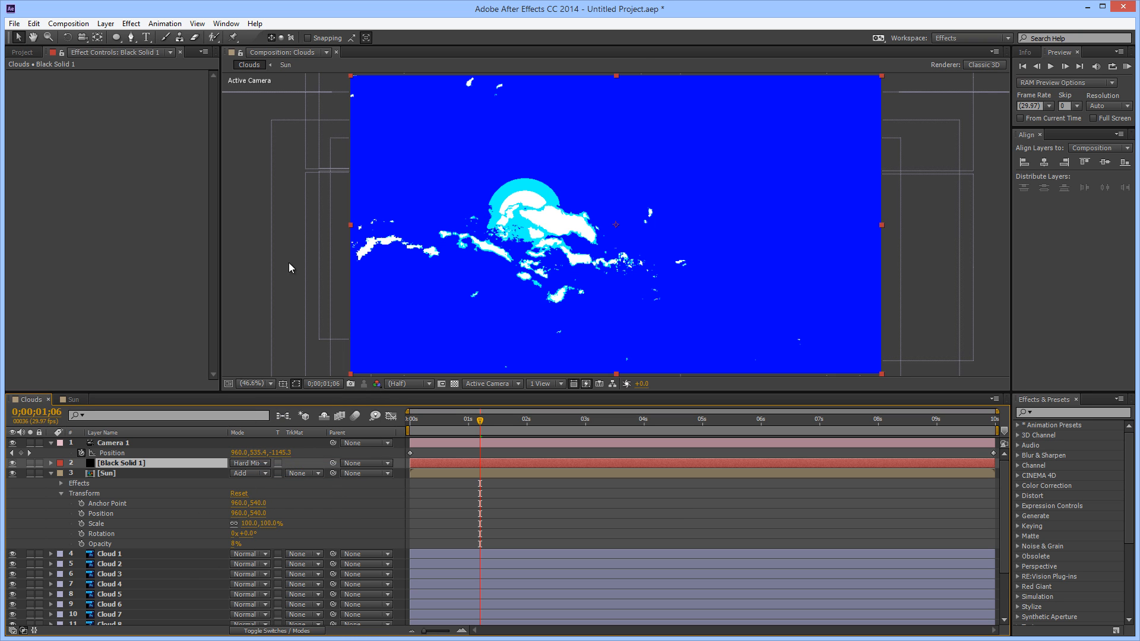
click(267, 465)
click(291, 170)
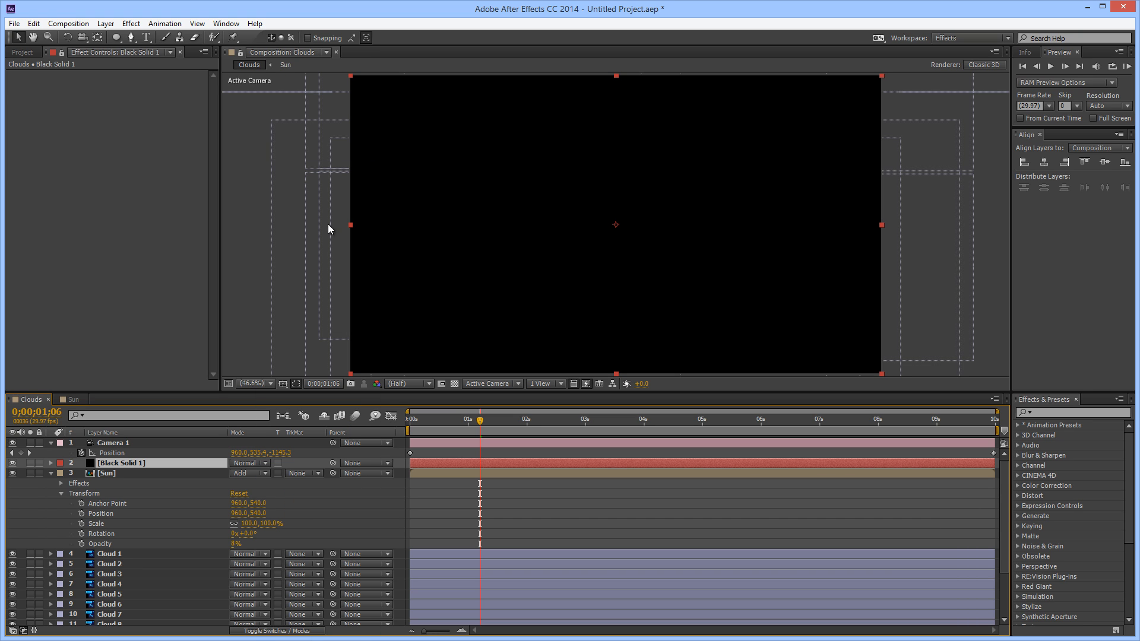
Apply a Lens Flare effect with the 50-300mm Zoom lens type to the black solid
right_click(92, 191)
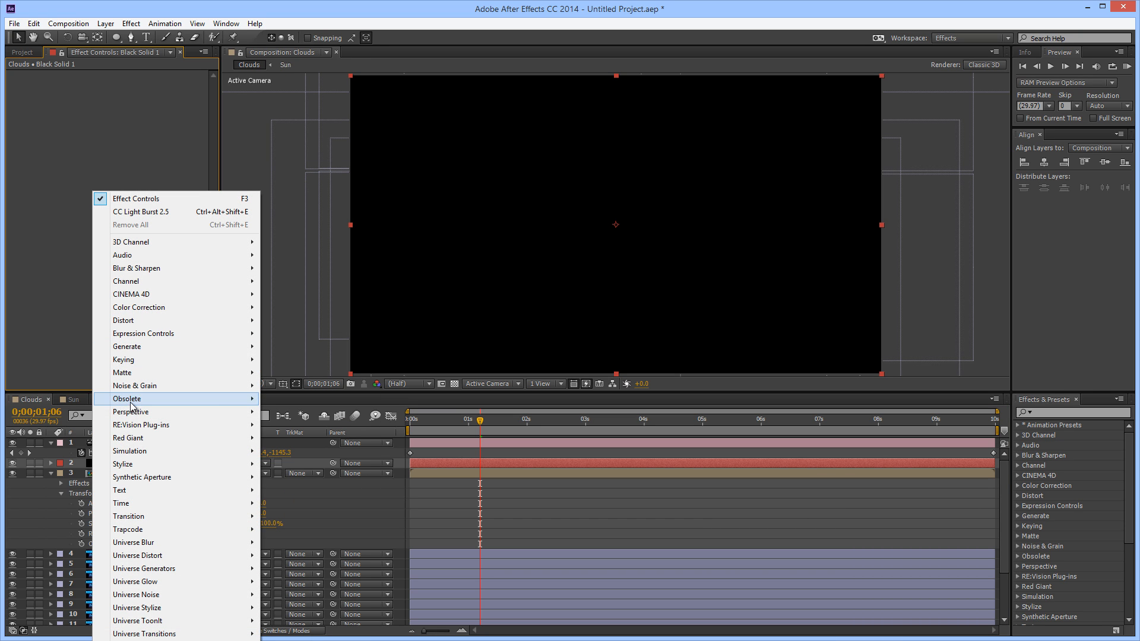
mouse_move(142, 469)
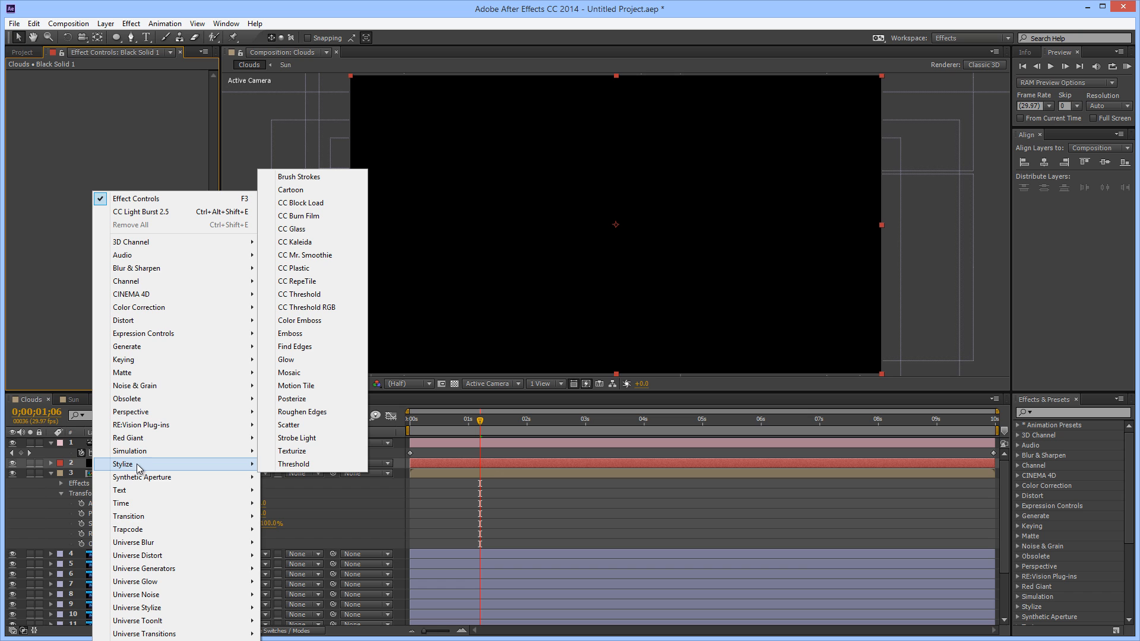
mouse_move(167, 348)
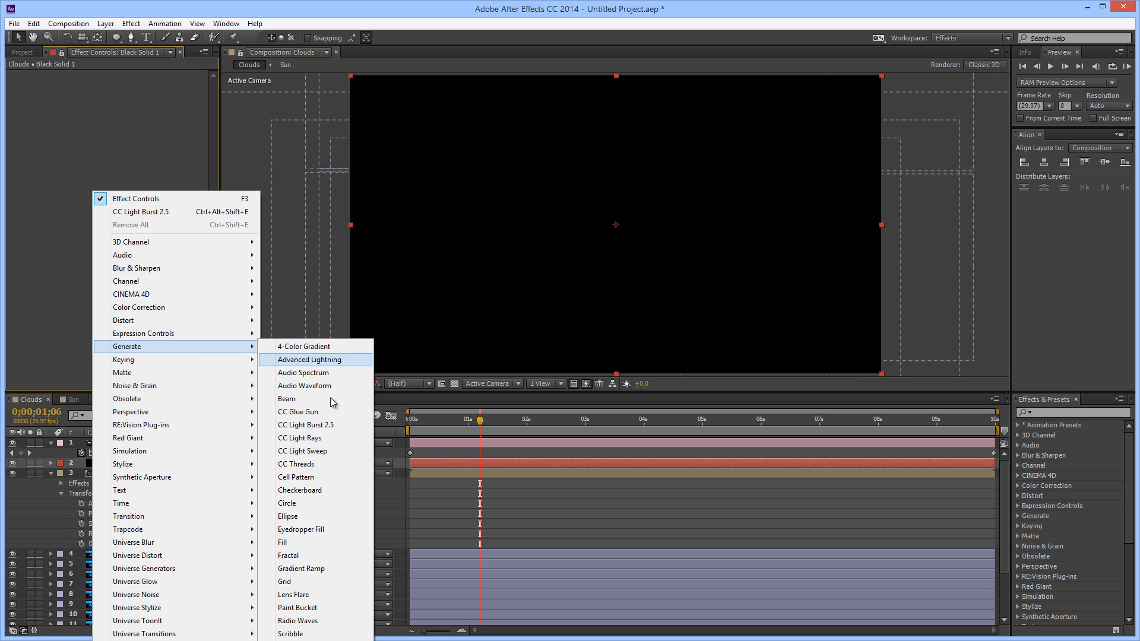
click(310, 596)
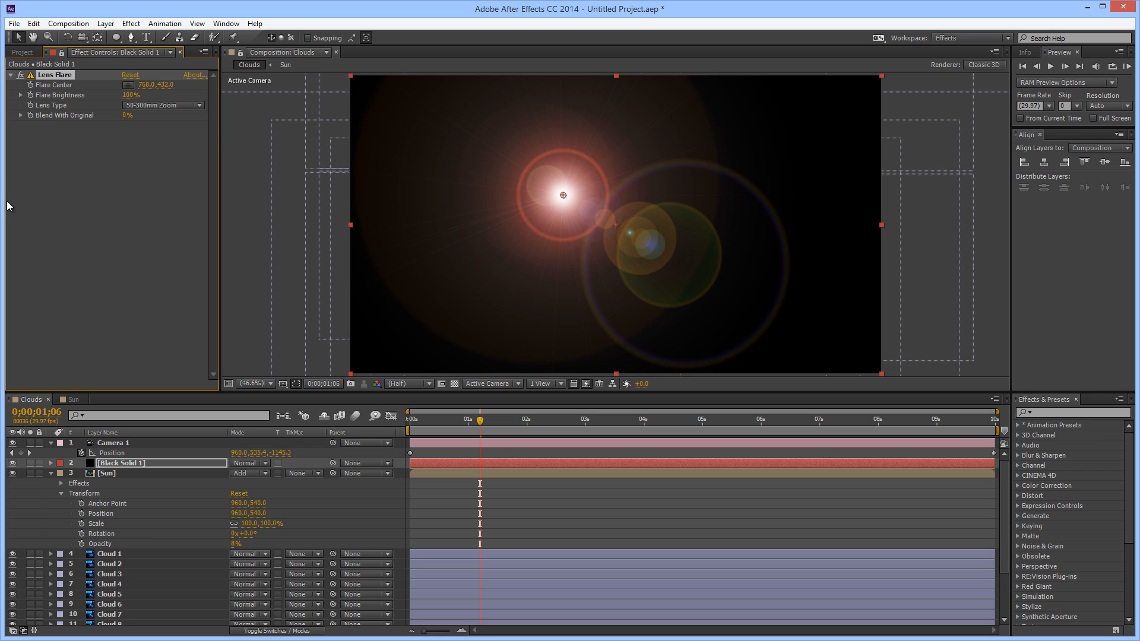
Set the black solid's blending mode to Screen and move the flare center onto the sun, at about 669, 477
click(266, 463)
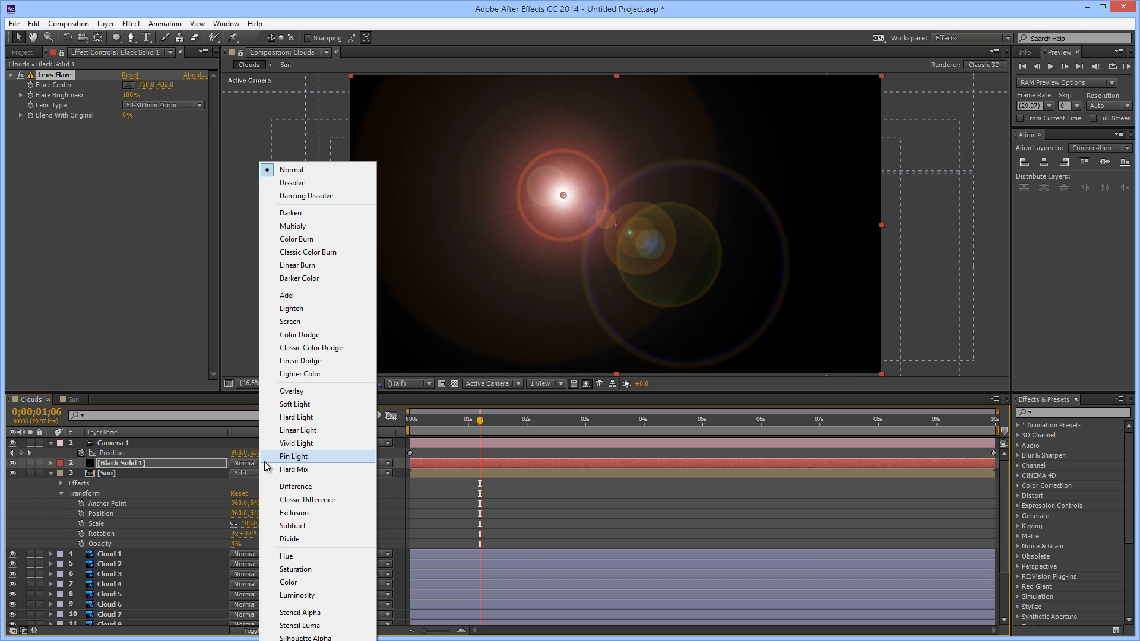
click(311, 322)
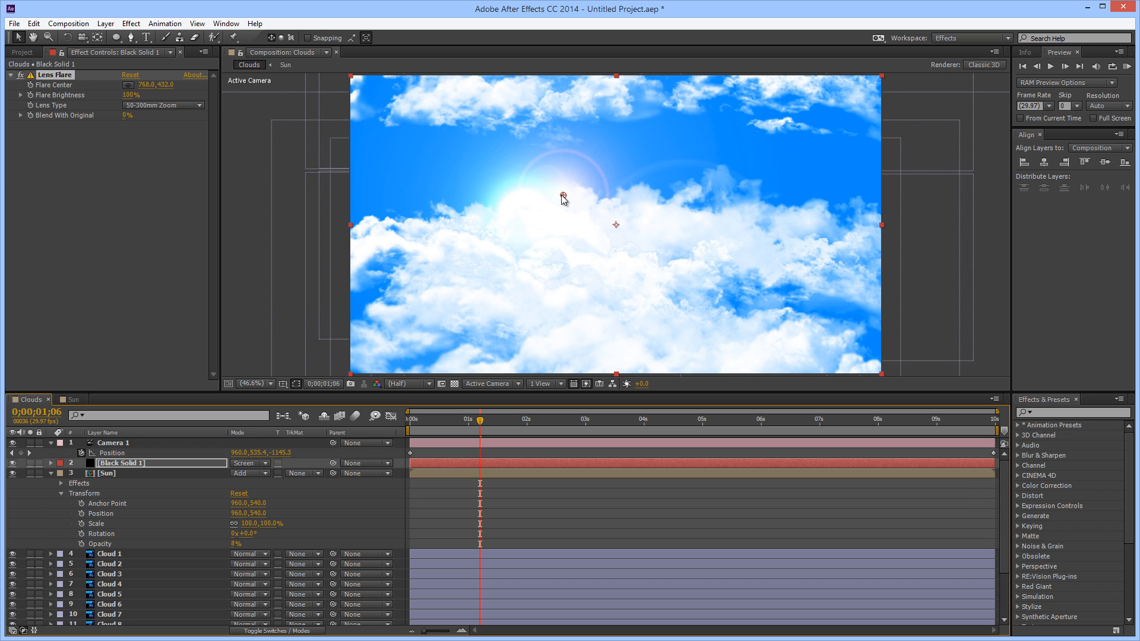
drag(562, 194, 536, 208)
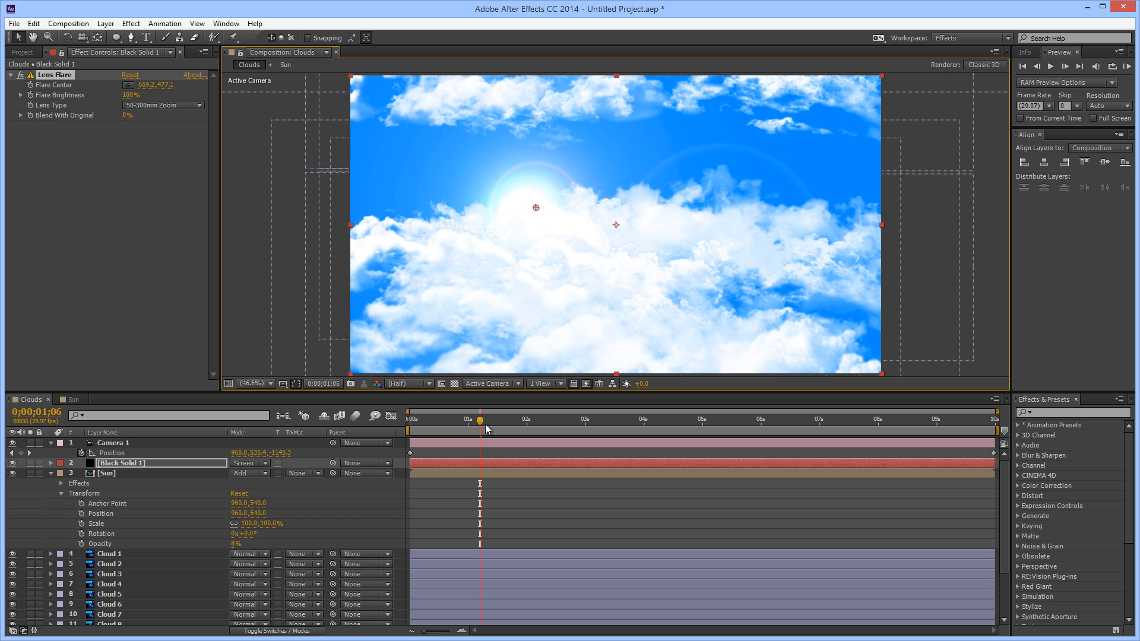
drag(482, 424, 166, 522)
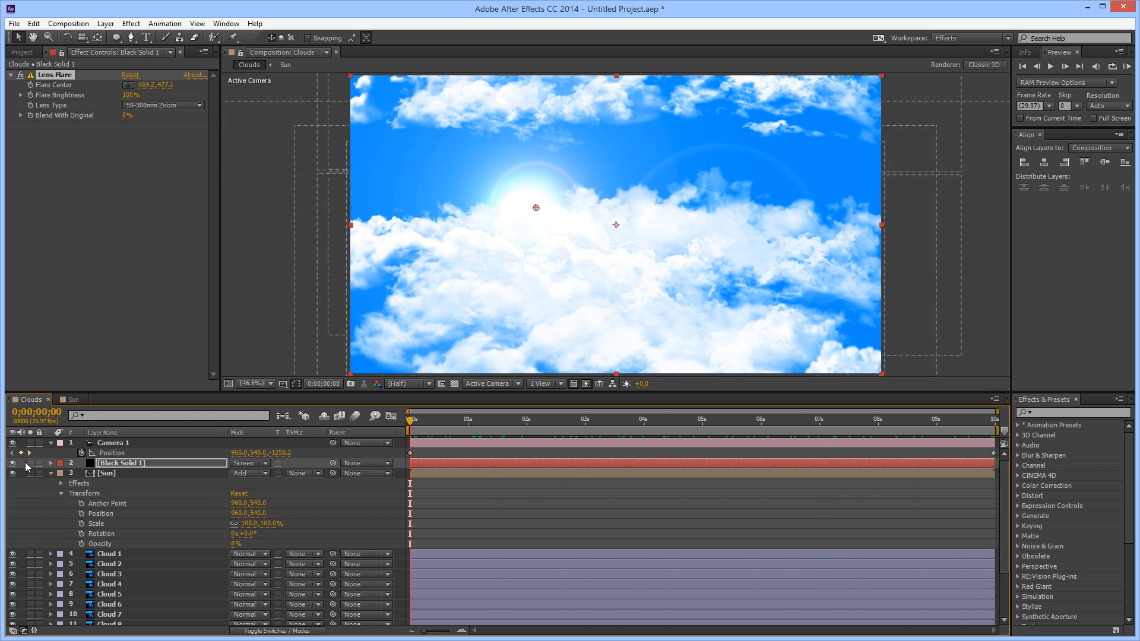
Keyframe the black solid's flare center at the first frame, with a second keyframe at 0;00;09;29 shifted right and down
click(52, 463)
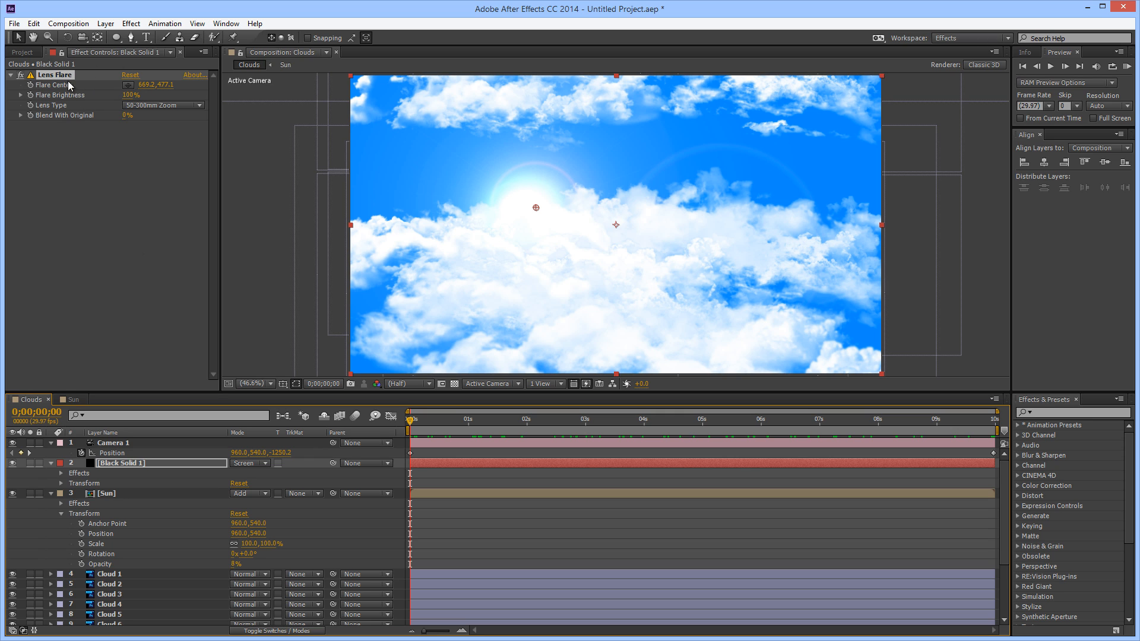
click(30, 85)
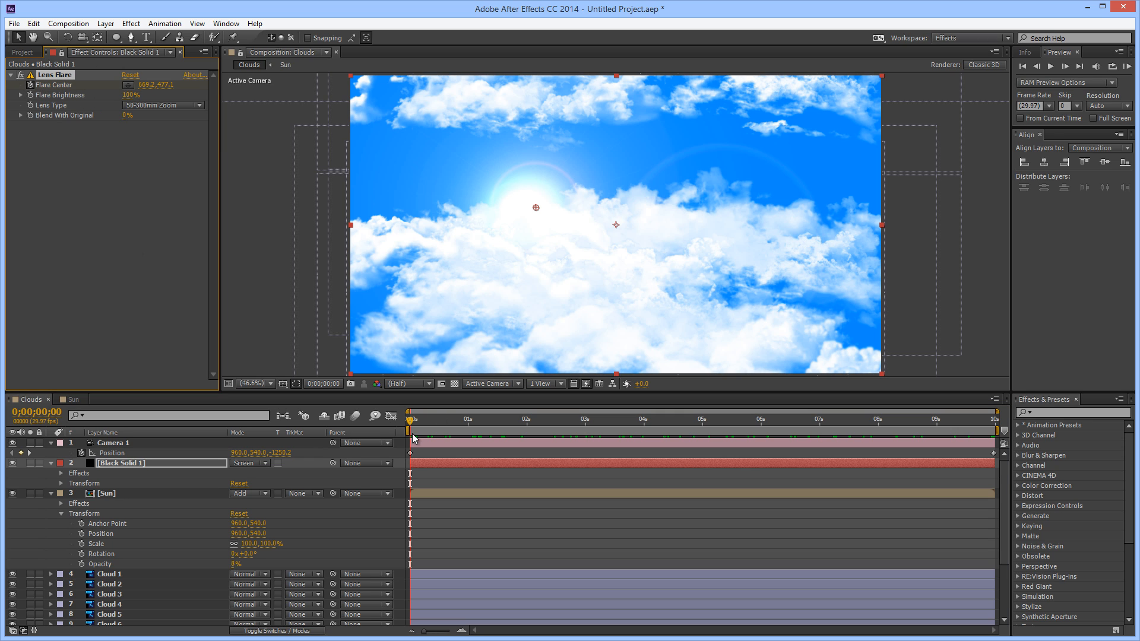
drag(414, 430, 1013, 462)
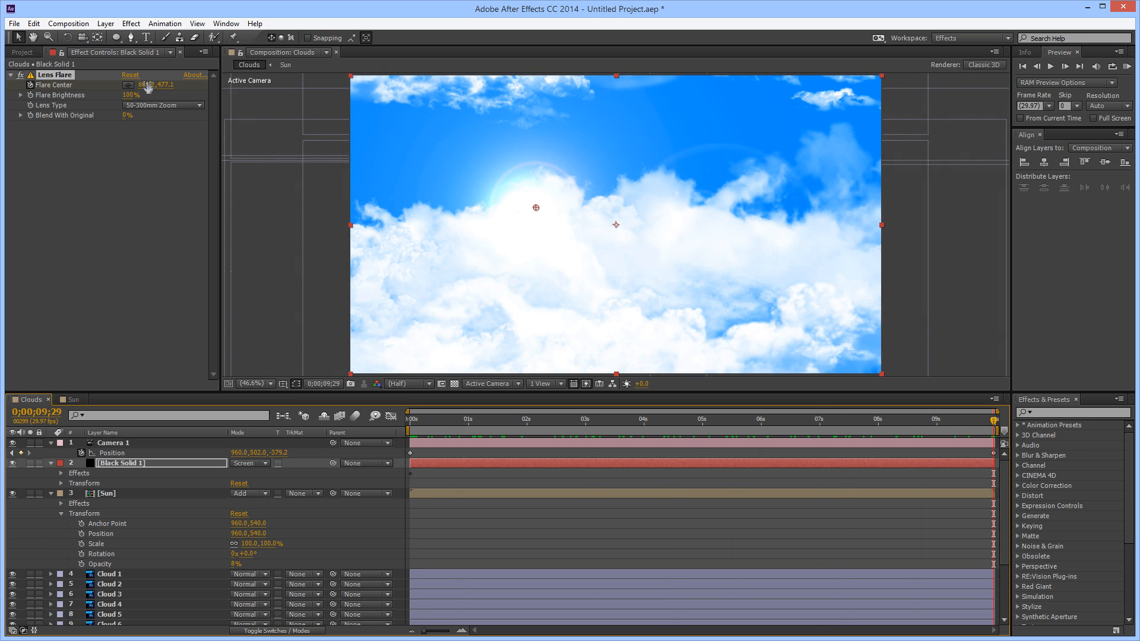
drag(168, 84, 273, 98)
drag(163, 90, 213, 90)
Inspect the Cloud 2 layer around 0;00;05;26 to 0;00;07;17 by temporarily hiding it and soloing it
drag(409, 420, 853, 519)
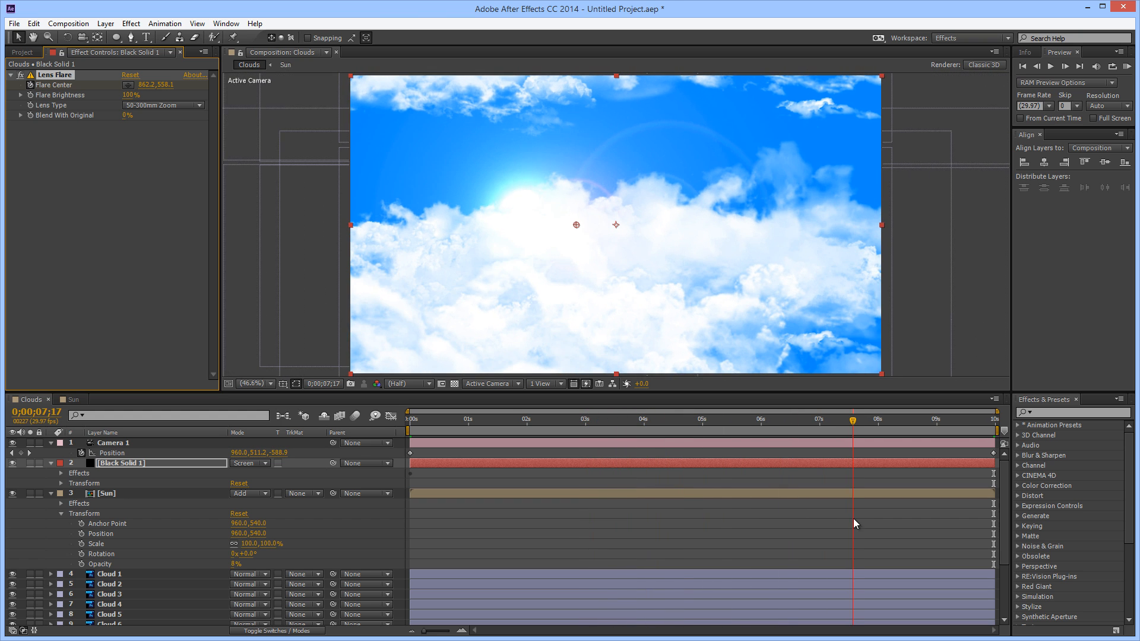
click(13, 584)
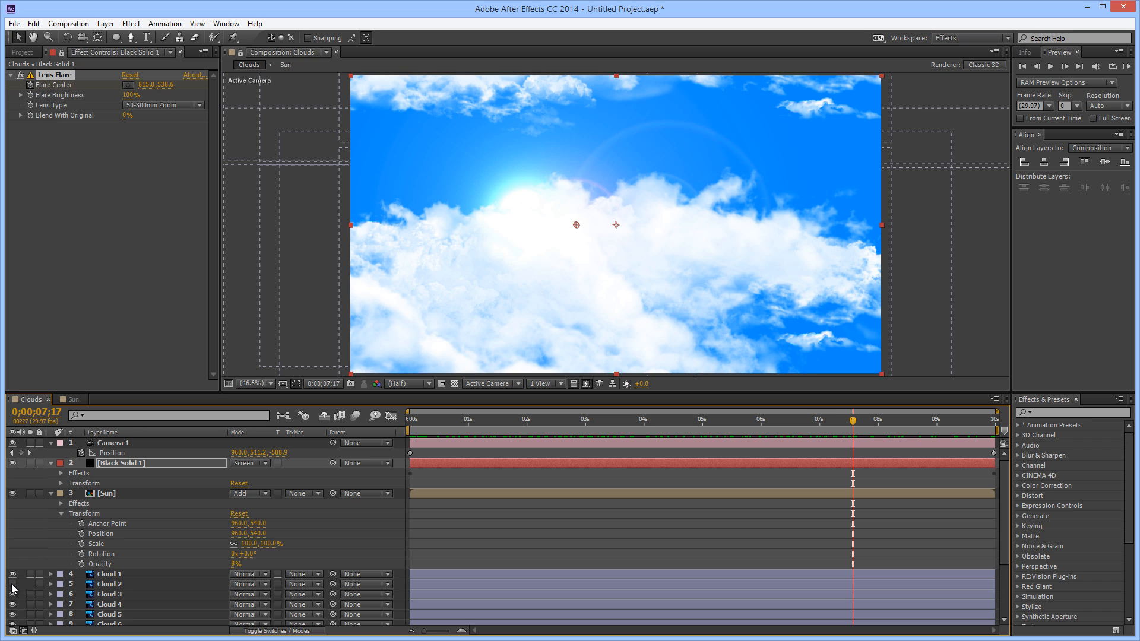
click(13, 584)
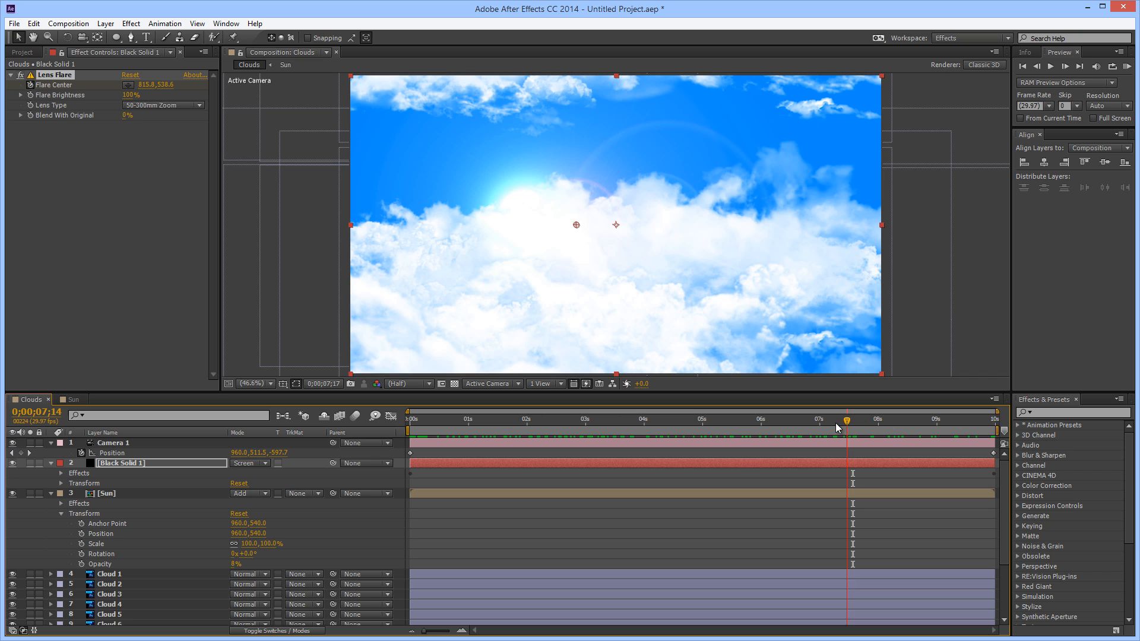
drag(836, 427, 753, 428)
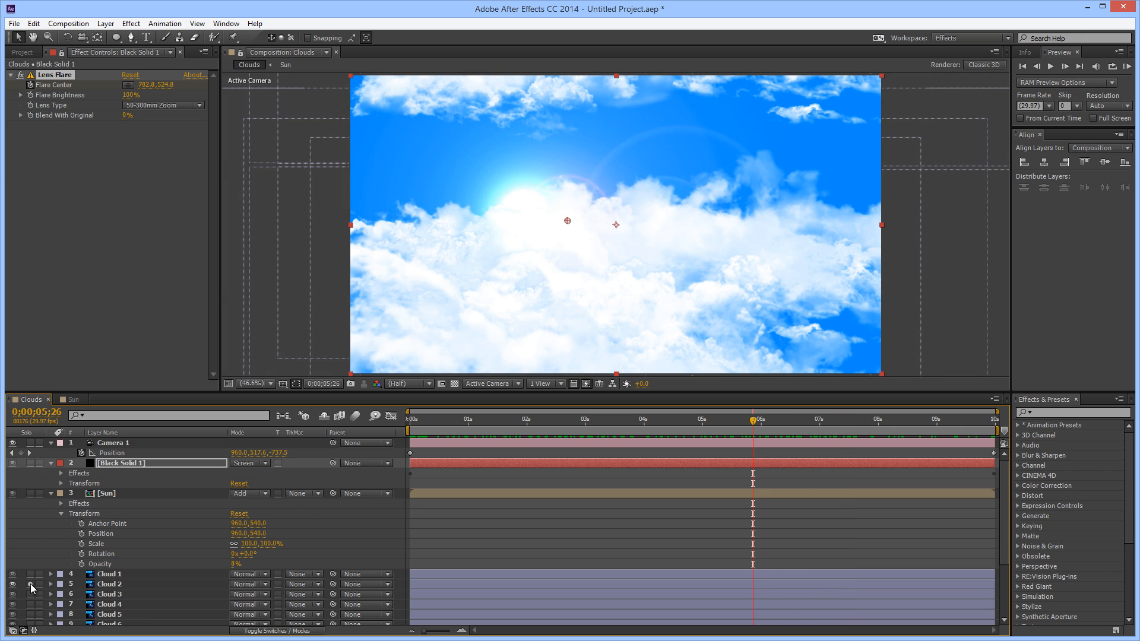
click(30, 584)
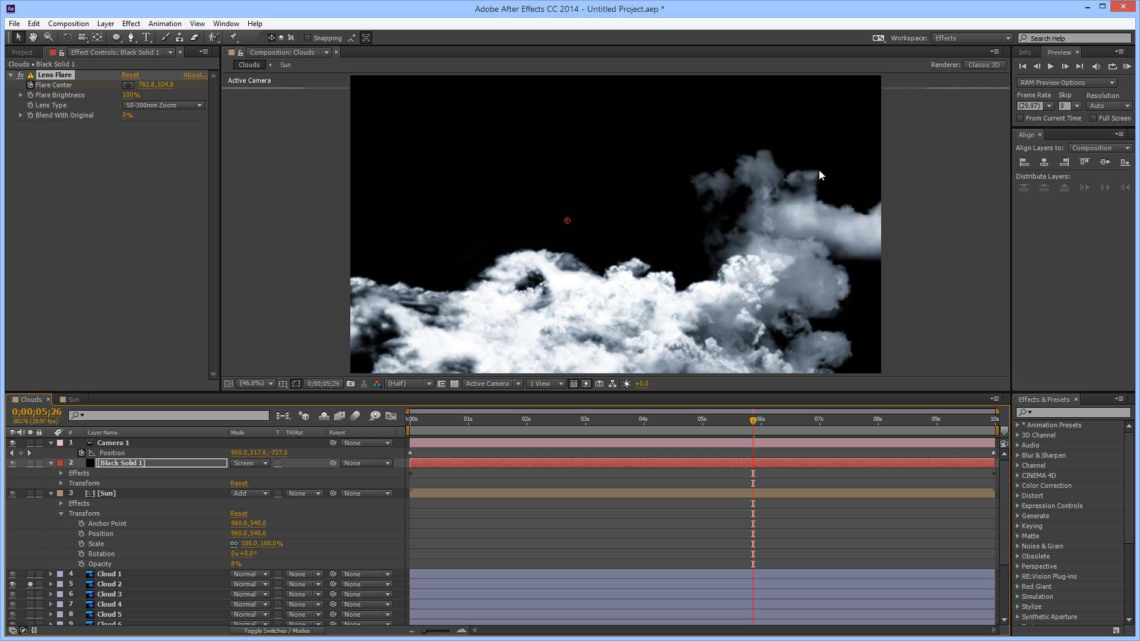
click(31, 584)
Fade out Cloud 2 with opacity keyframes of 100% at 0;00;07;28 and 0% at 0;00;09;29
drag(755, 423, 849, 490)
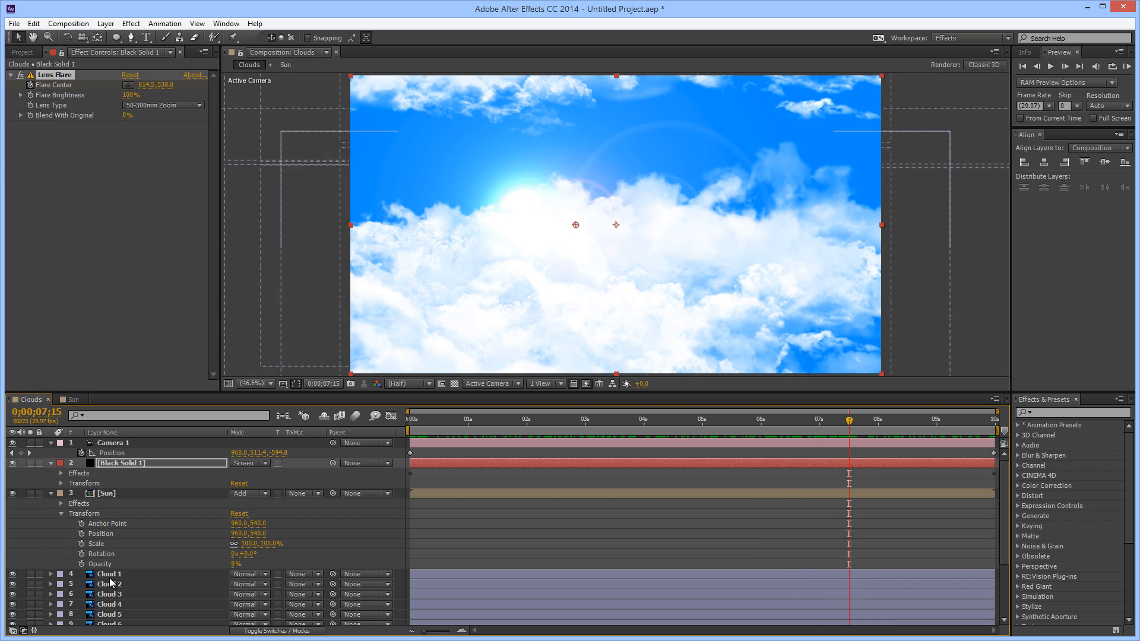
click(90, 586)
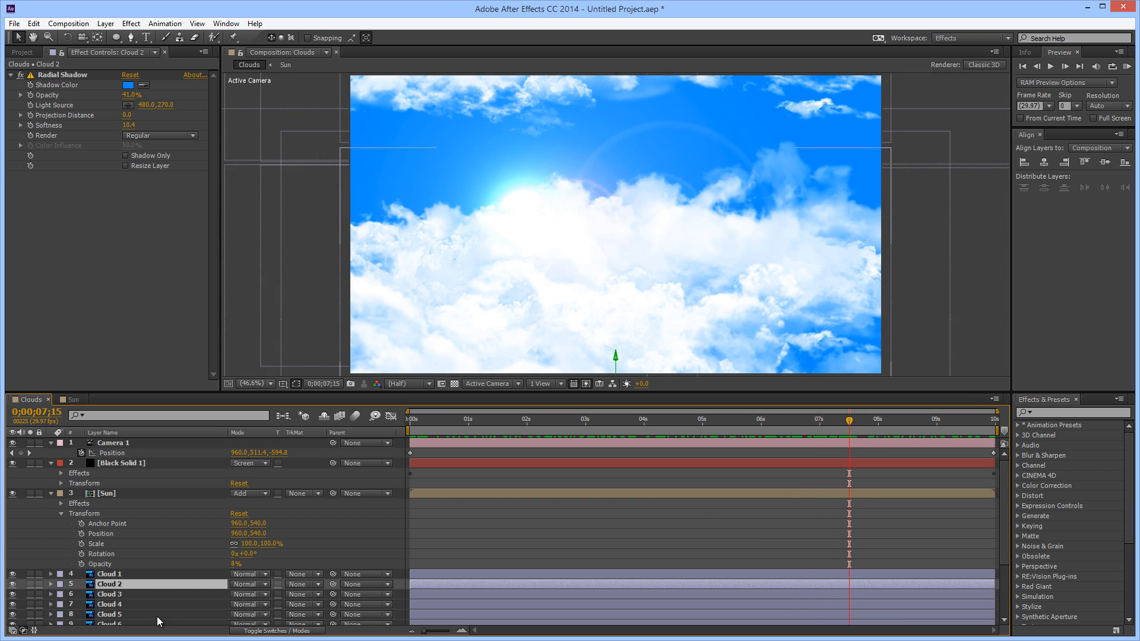
key(t)
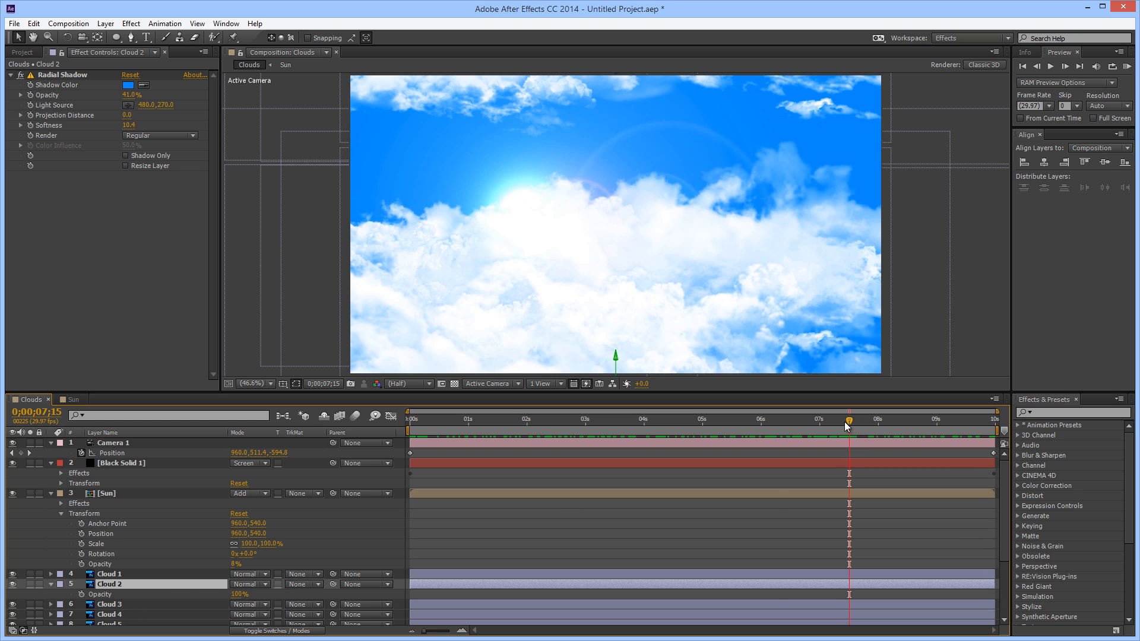
drag(847, 421, 874, 428)
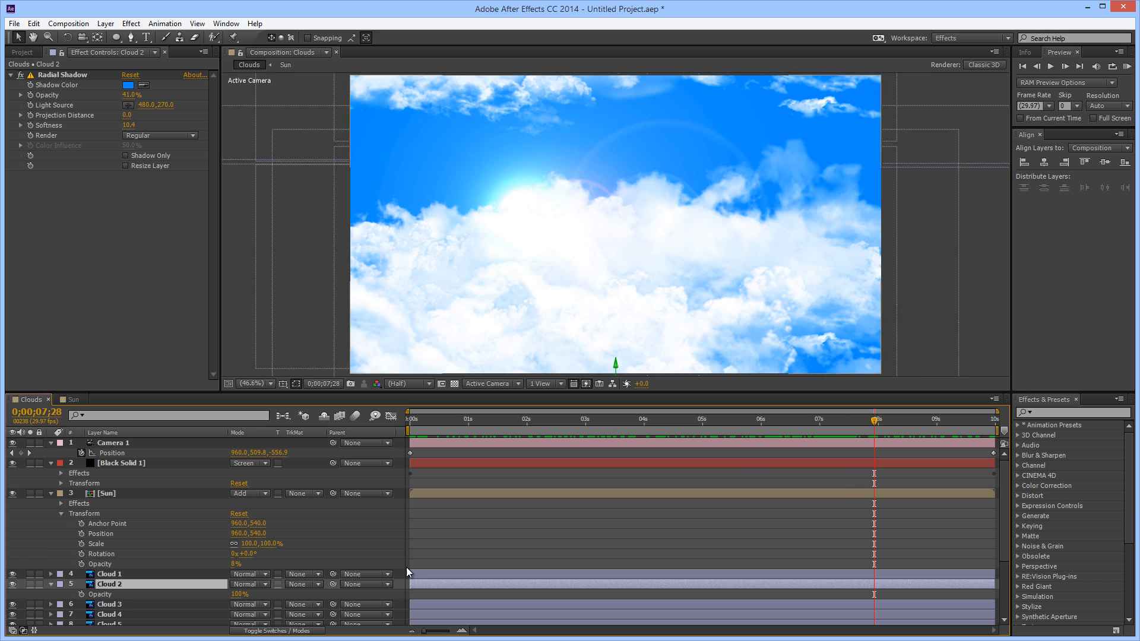
click(81, 594)
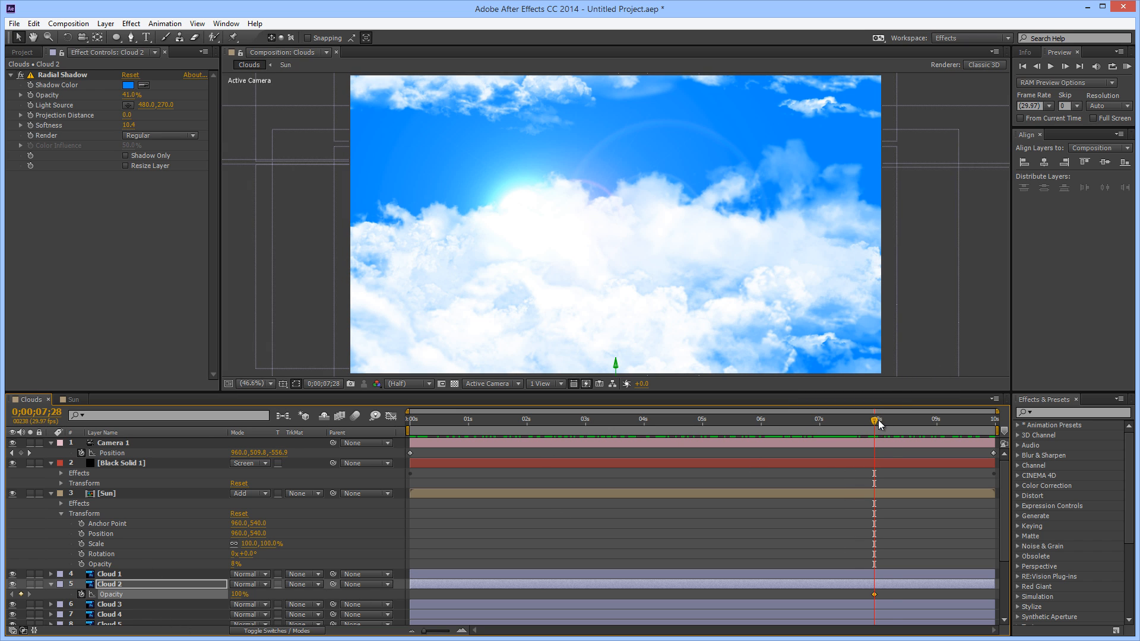
drag(874, 421, 1022, 416)
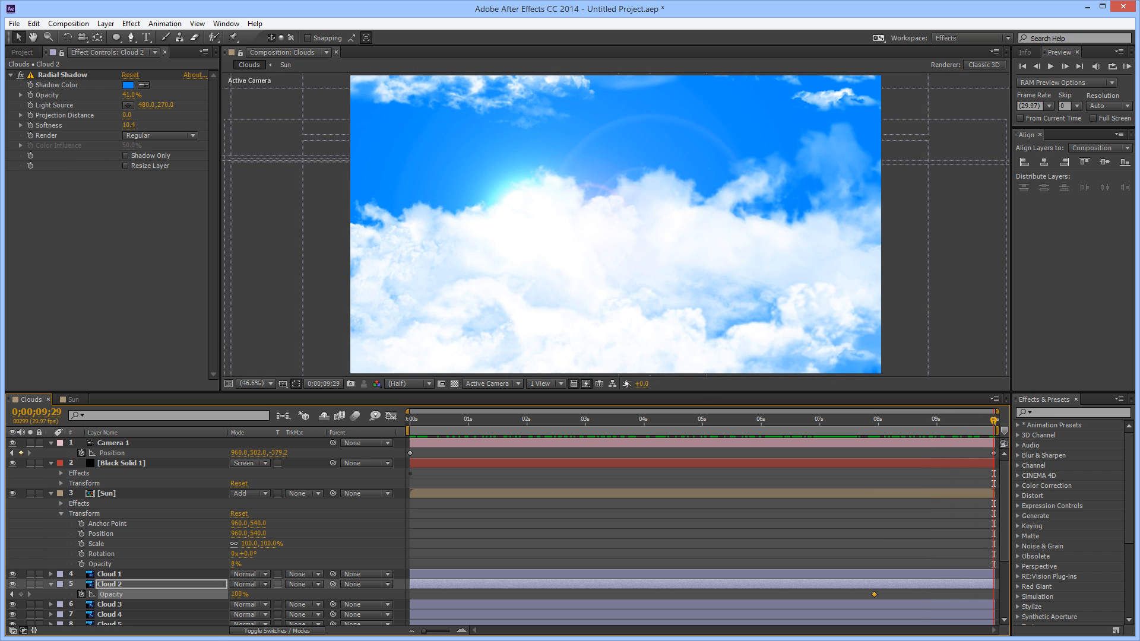
drag(233, 601, 151, 614)
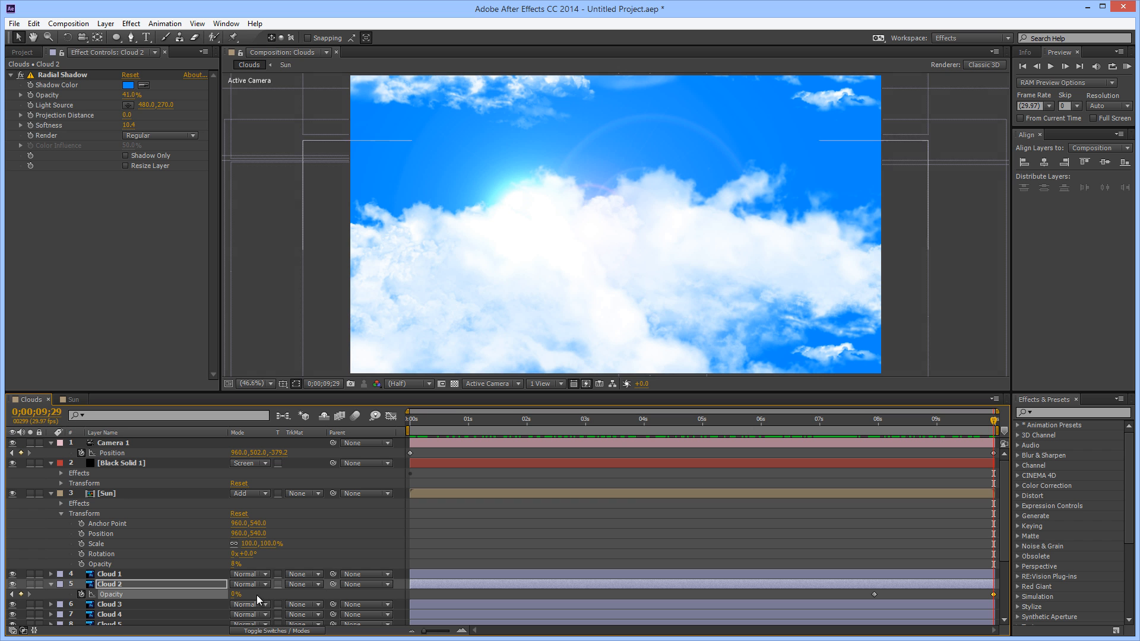
Apply Fast Blur to Cloud 2 and keyframe its blurriness from 0 at 0;00;07;28 to 20 at 0;00;09;29
drag(993, 421, 874, 482)
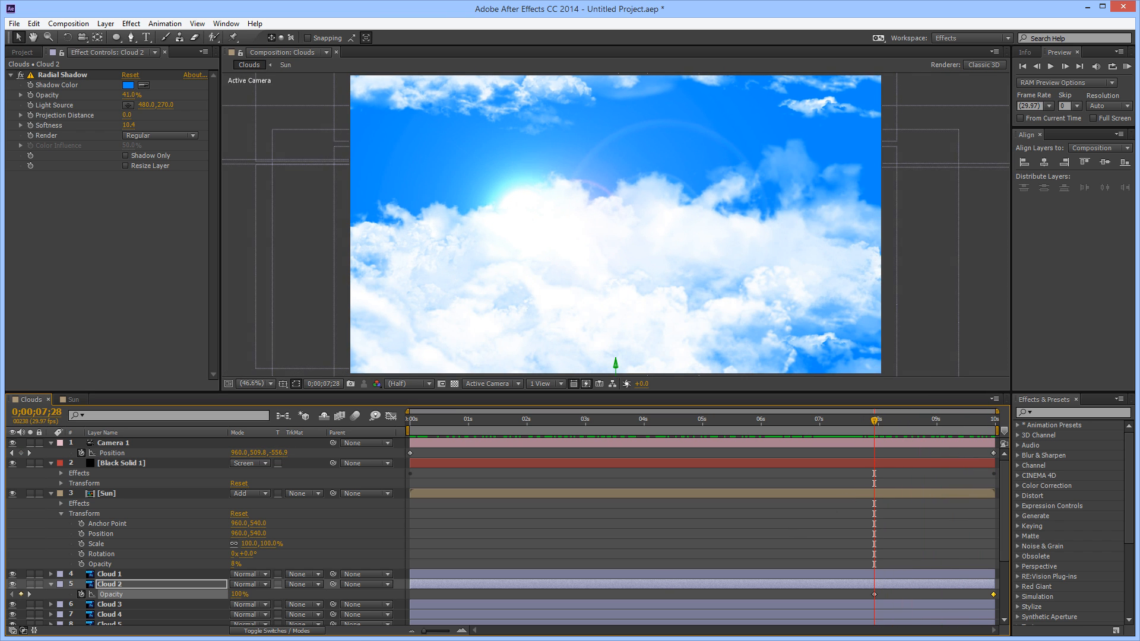
click(110, 586)
right_click(146, 330)
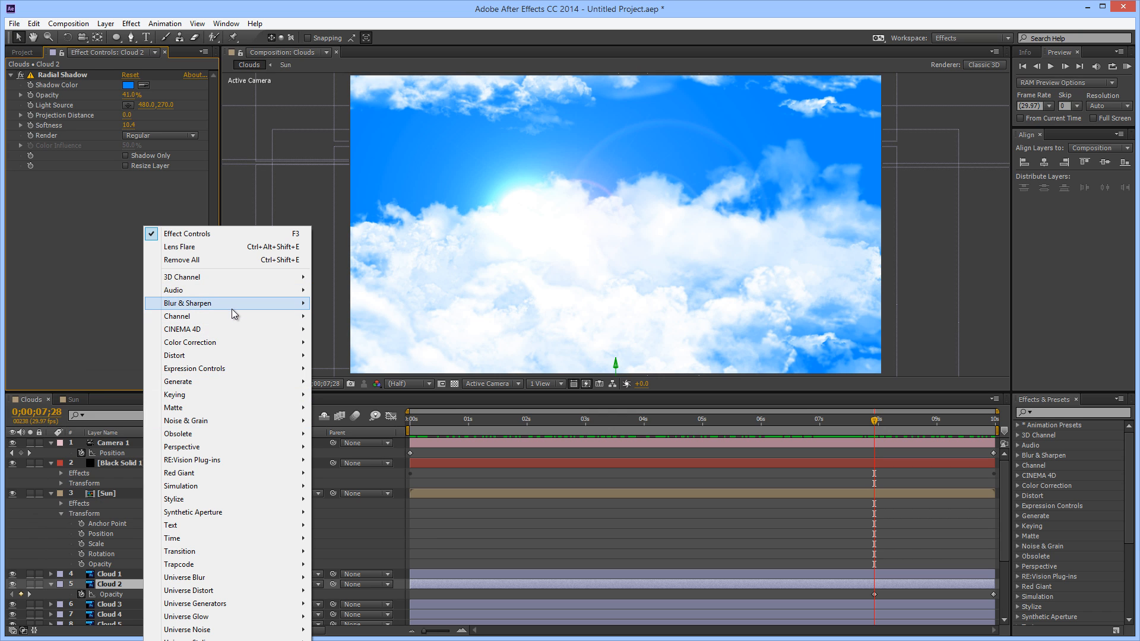
mouse_move(231, 308)
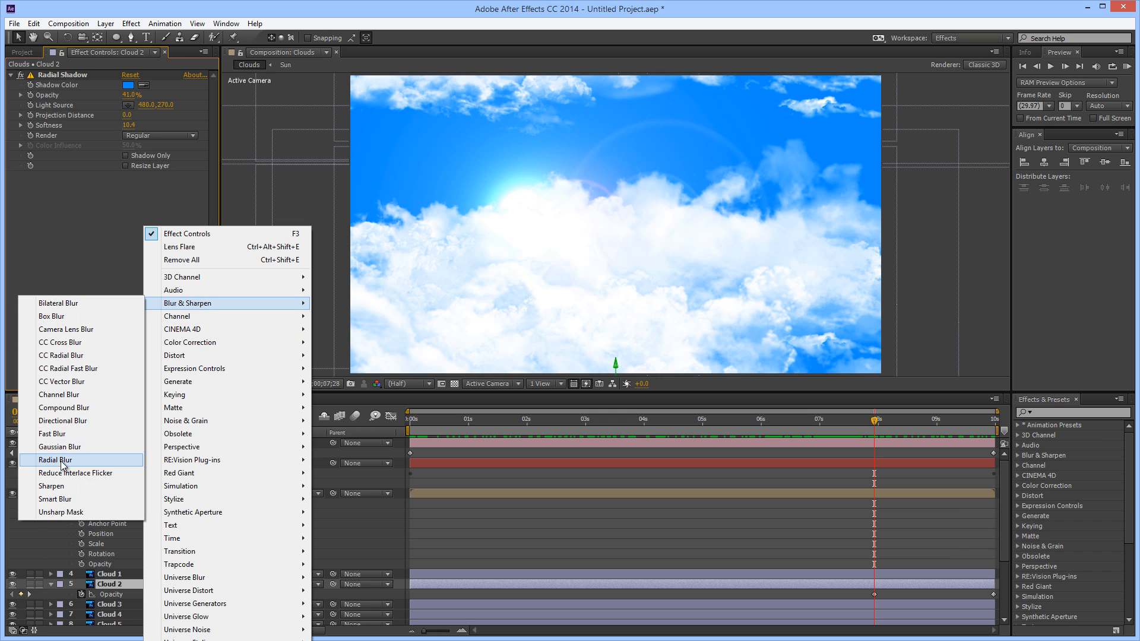
click(60, 433)
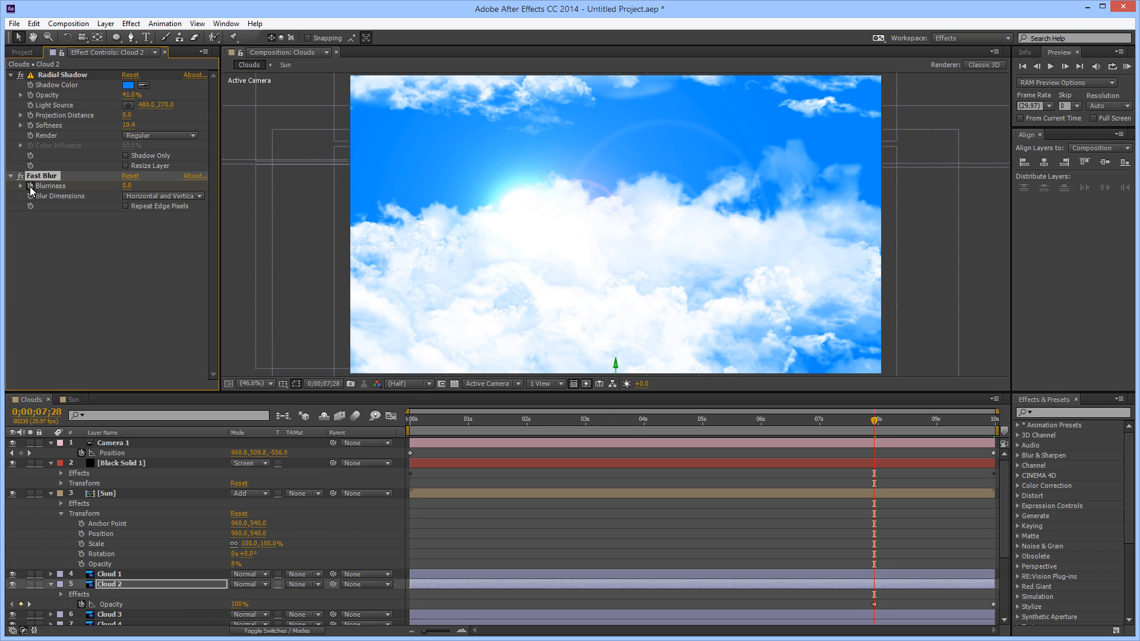
drag(874, 424, 1007, 417)
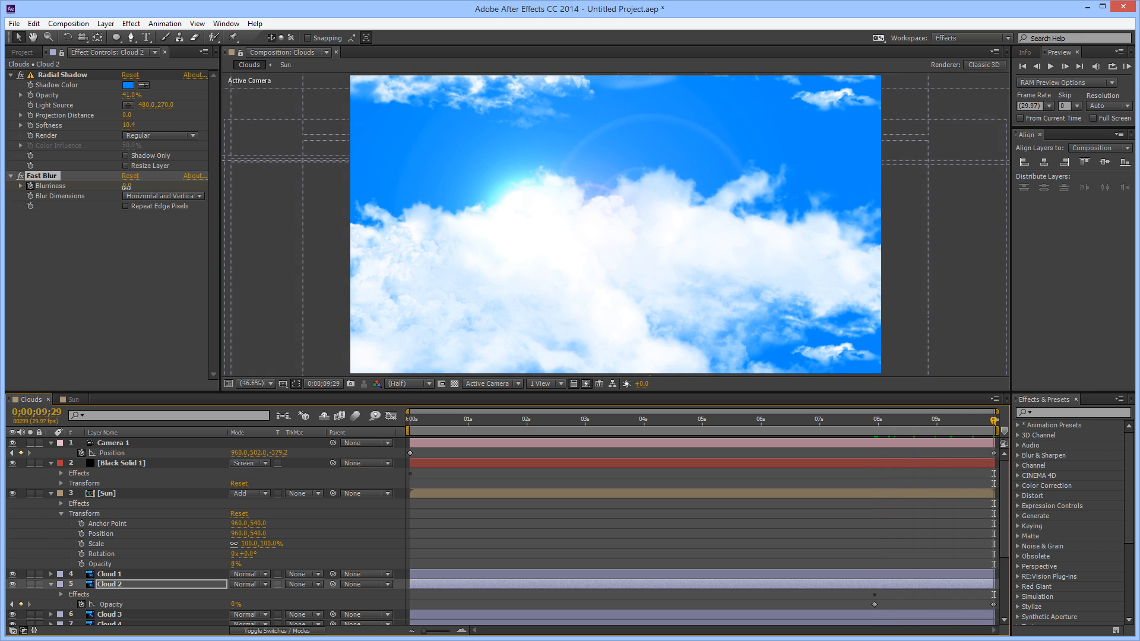
click(144, 188)
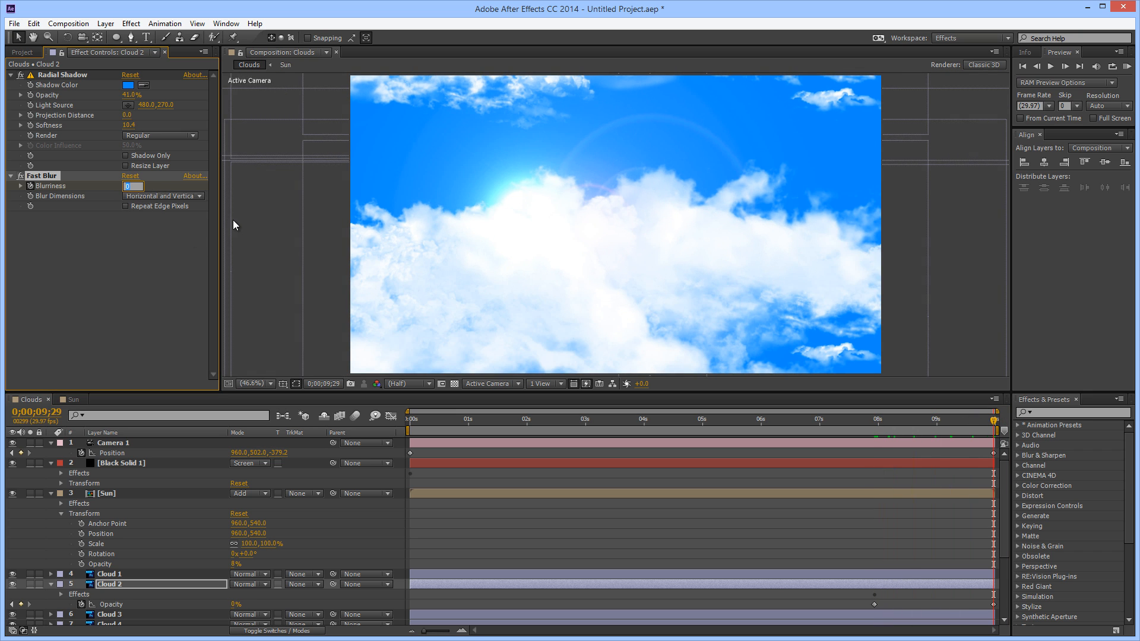
text(20)
key(Return)
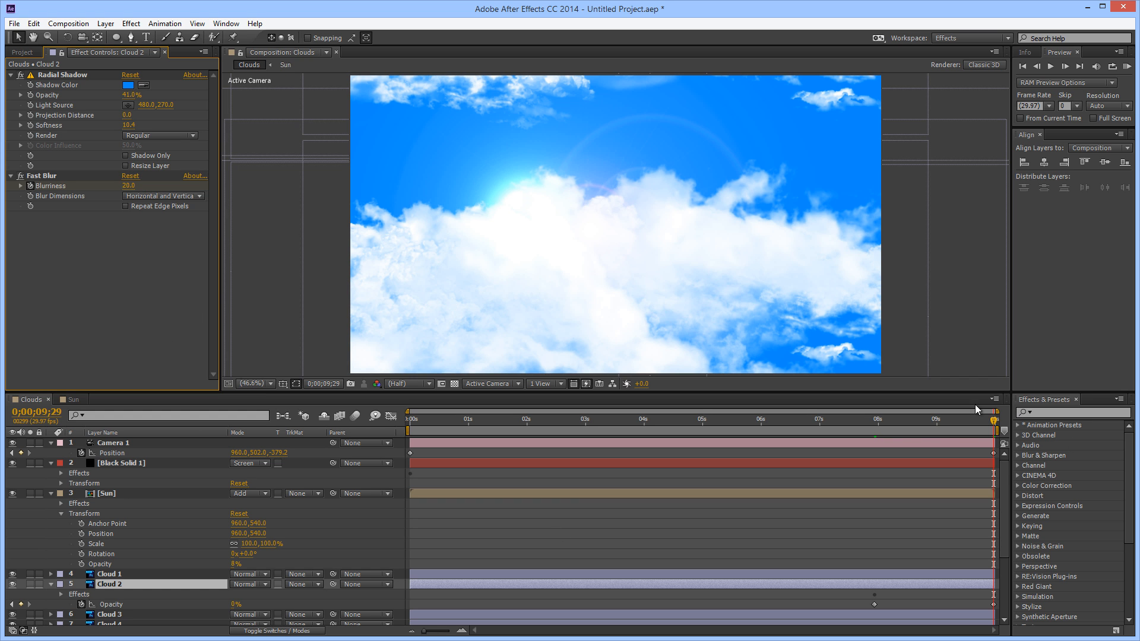
Preview the cloud animation from the first frame, then deselect all layers and resume playback from 0;00;01;00
drag(991, 422, 279, 482)
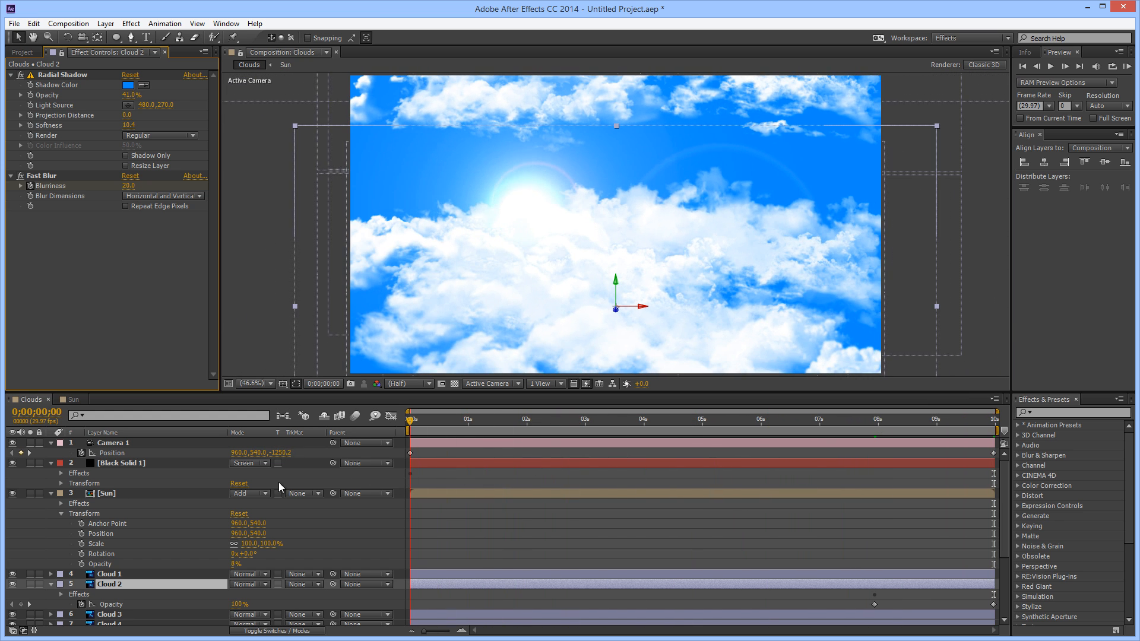
key(space)
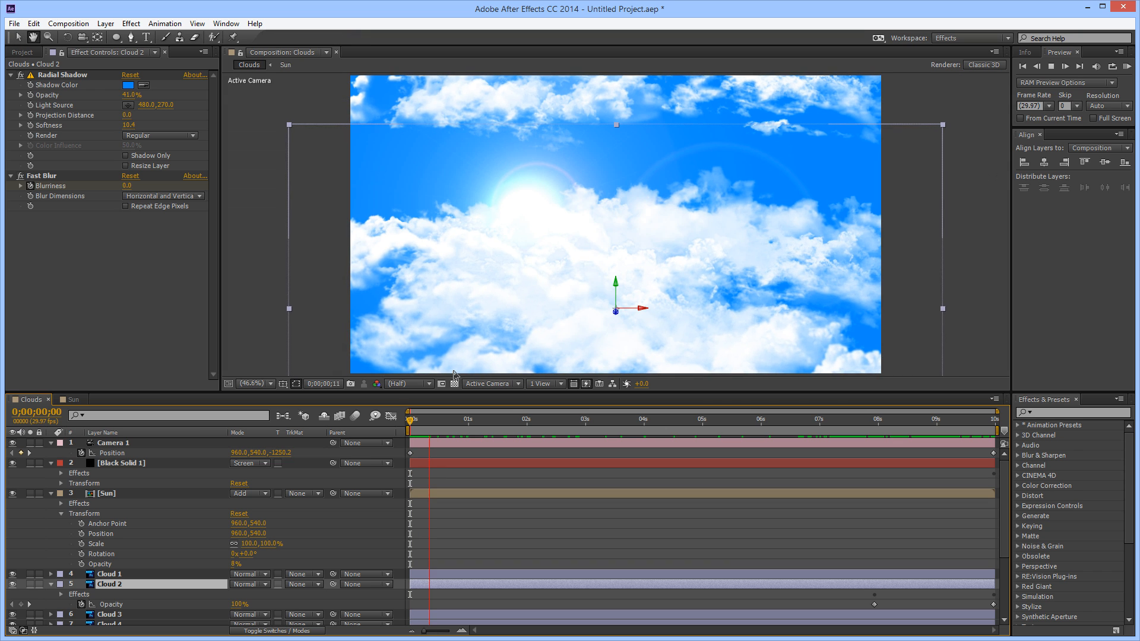
click(249, 121)
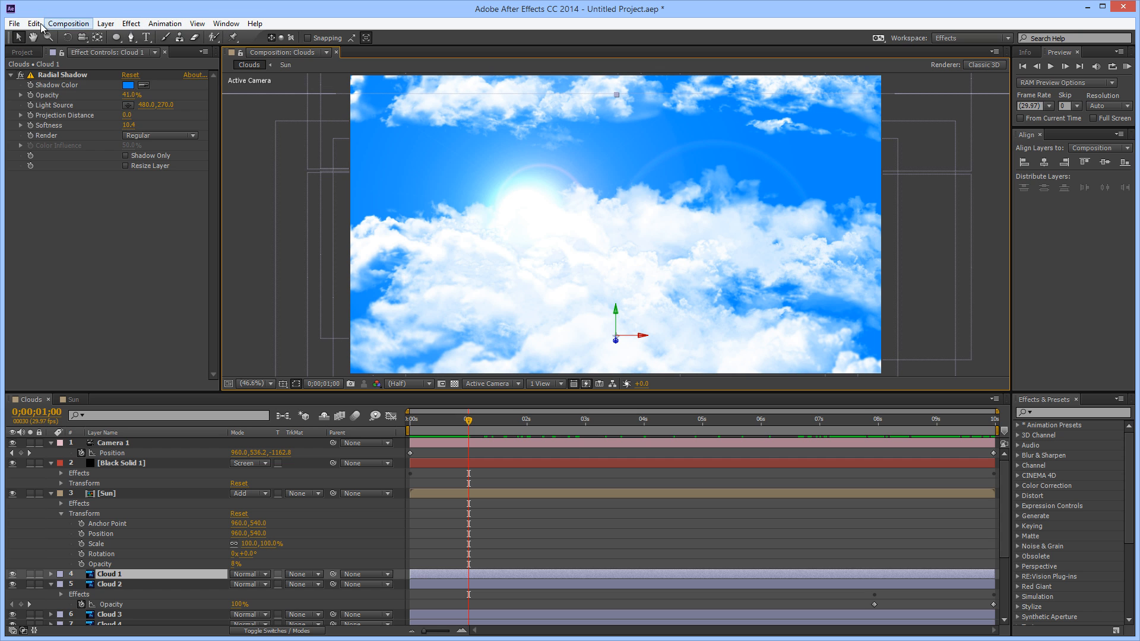
click(39, 24)
click(65, 229)
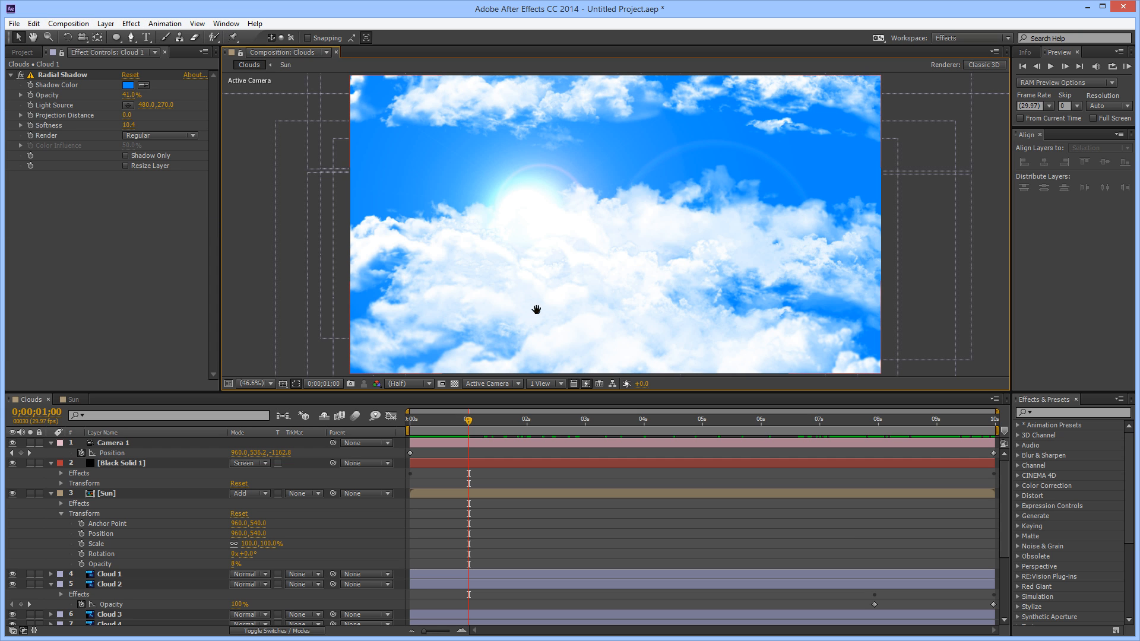
key(space)
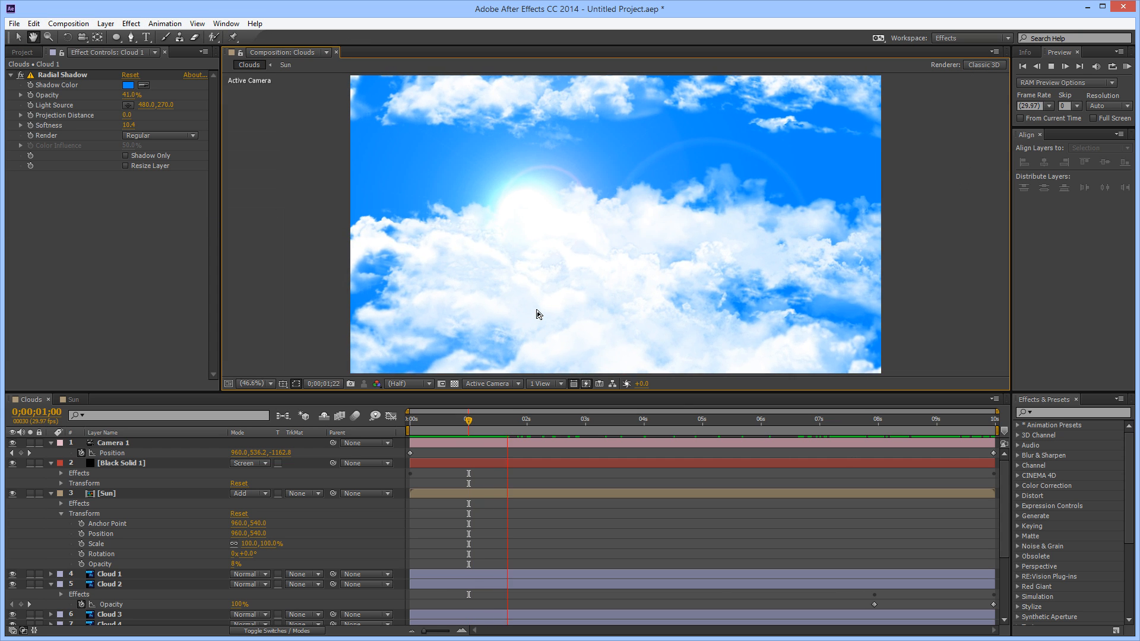